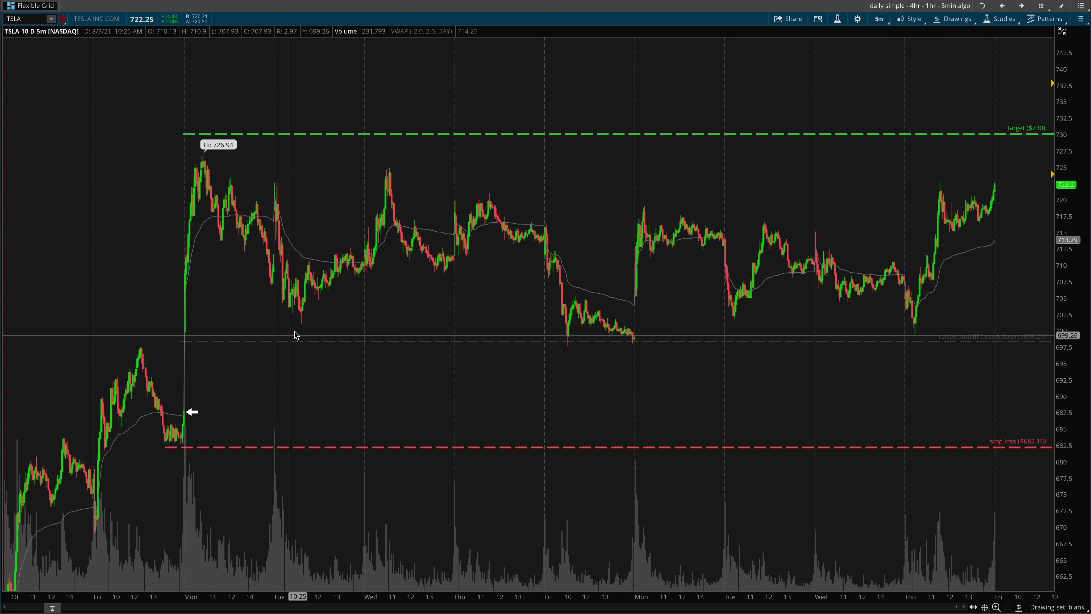
Draw white freehand arrows tracing the rising and falling price paths on the TSLA chart, clearing the markings after each sketch.
key(ctrl+shift+a)
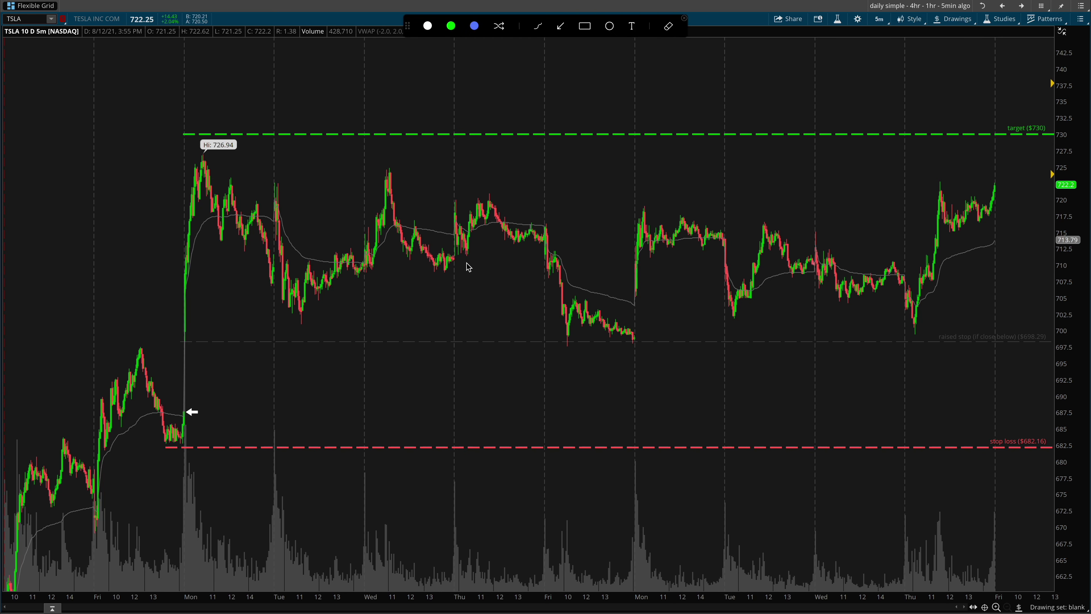
click(429, 26)
mouse_move(243, 410)
mouse_down()
mouse_move(414, 302)
mouse_move(536, 139)
mouse_move(654, 99)
mouse_move(639, 143)
mouse_up()
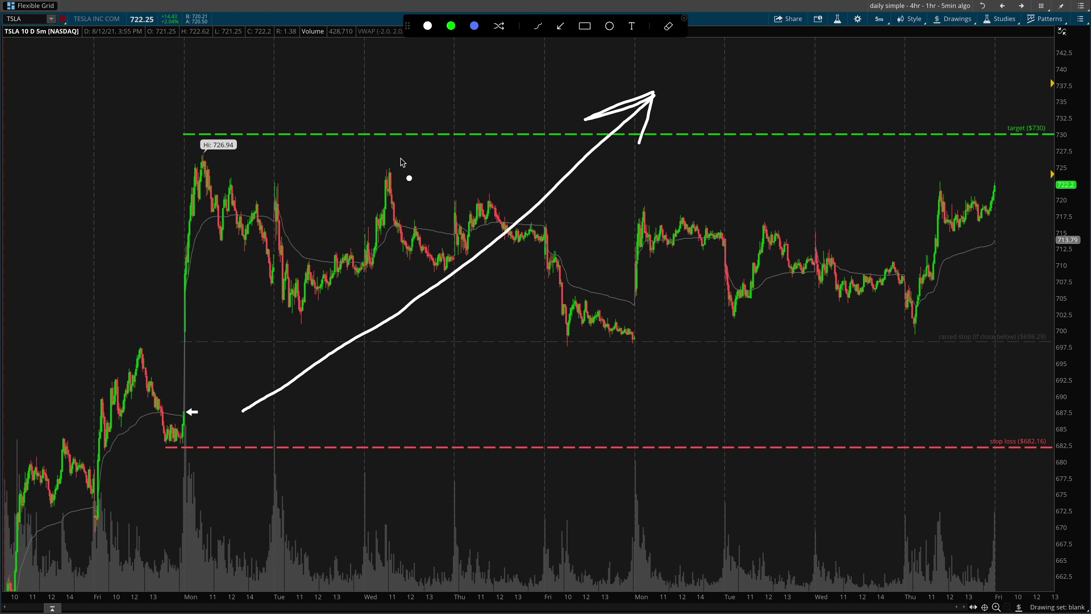
mouse_move(234, 153)
mouse_down()
mouse_move(318, 225)
mouse_move(442, 303)
mouse_move(619, 356)
mouse_move(734, 367)
mouse_move(745, 387)
mouse_move(721, 388)
mouse_up()
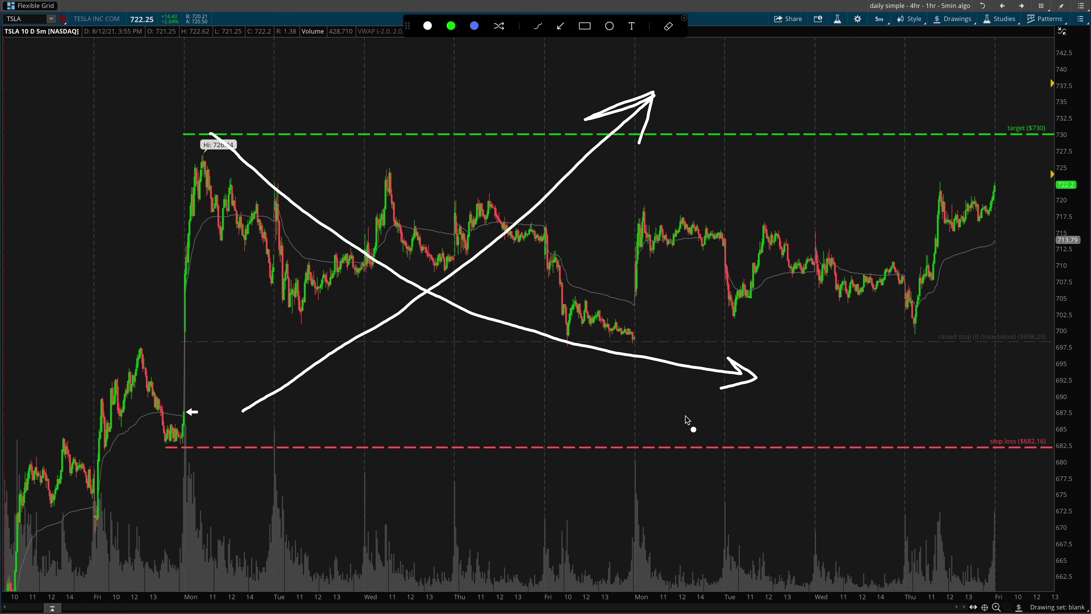
mouse_move(788, 389)
mouse_down()
mouse_move(859, 279)
mouse_move(955, 220)
mouse_move(1006, 153)
mouse_move(999, 200)
mouse_up()
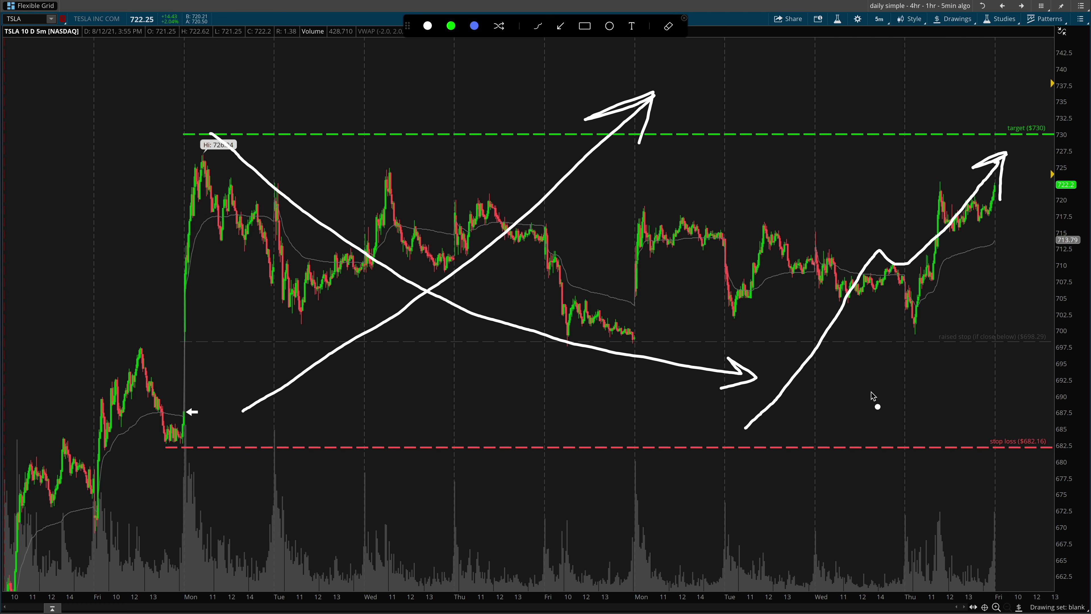
key(Escape)
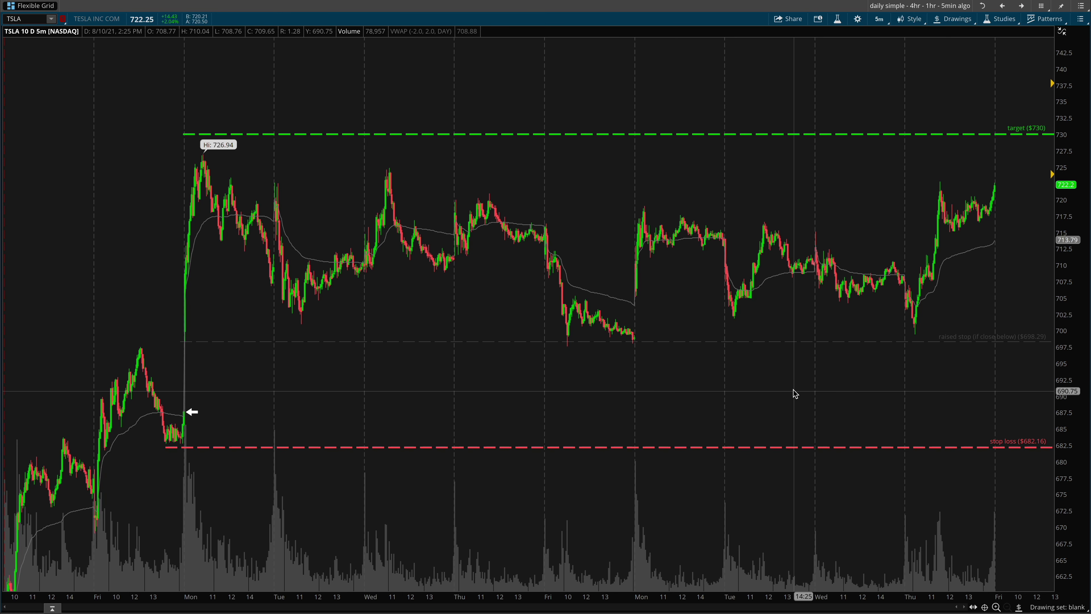
mouse_move(226, 118)
mouse_down()
mouse_move(438, 244)
mouse_move(766, 360)
mouse_move(765, 349)
mouse_move(731, 378)
mouse_up()
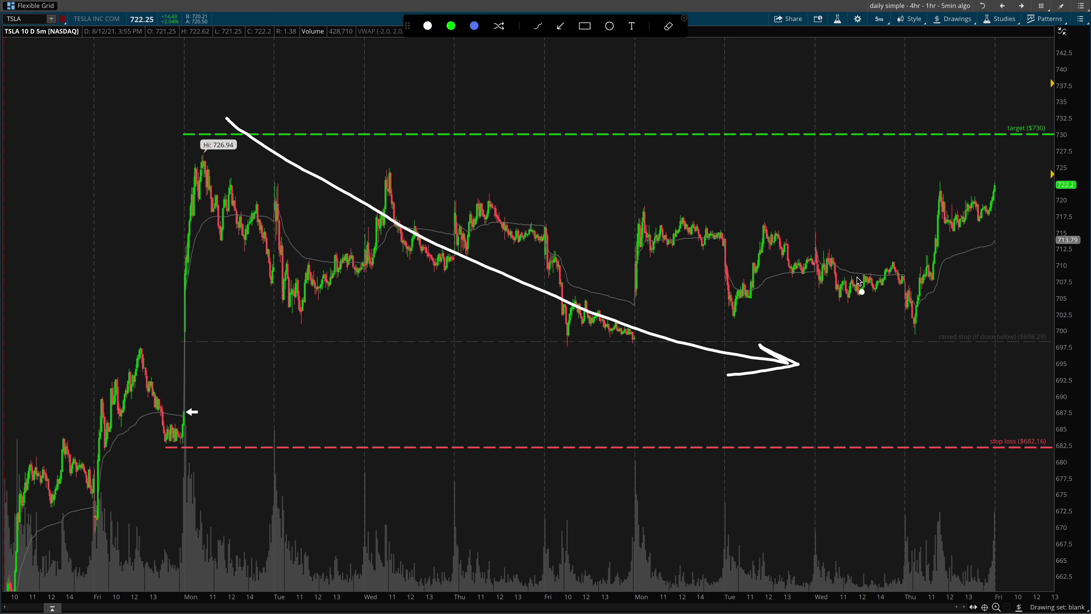
key(Escape)
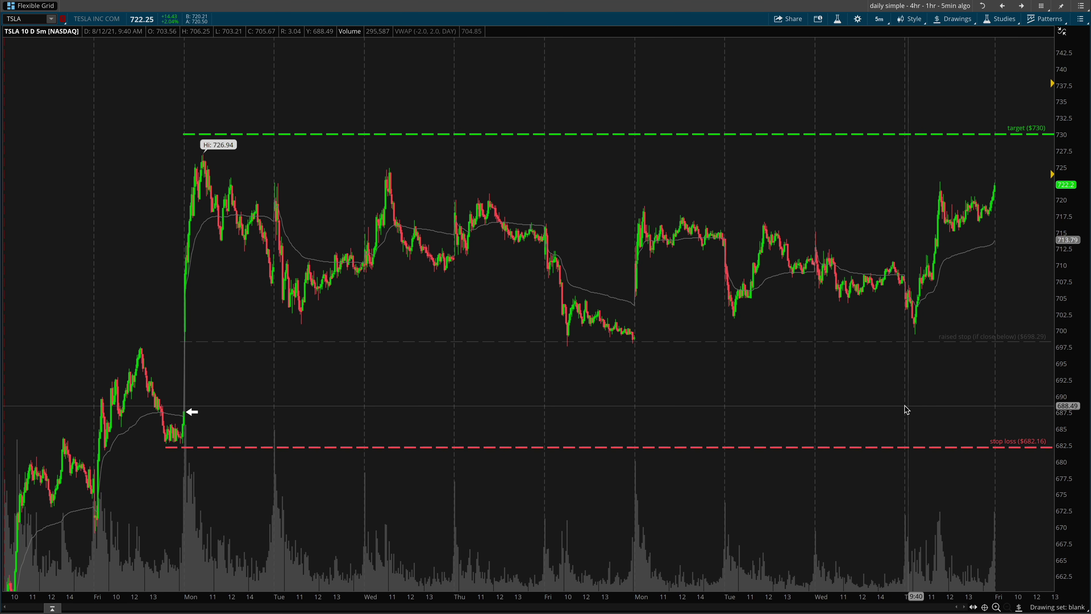
Circle the entry area, highlight the $730 target line and label, mark the 685 price level with arrows and a circle, and clear everything.
key(ctrl+alt+g)
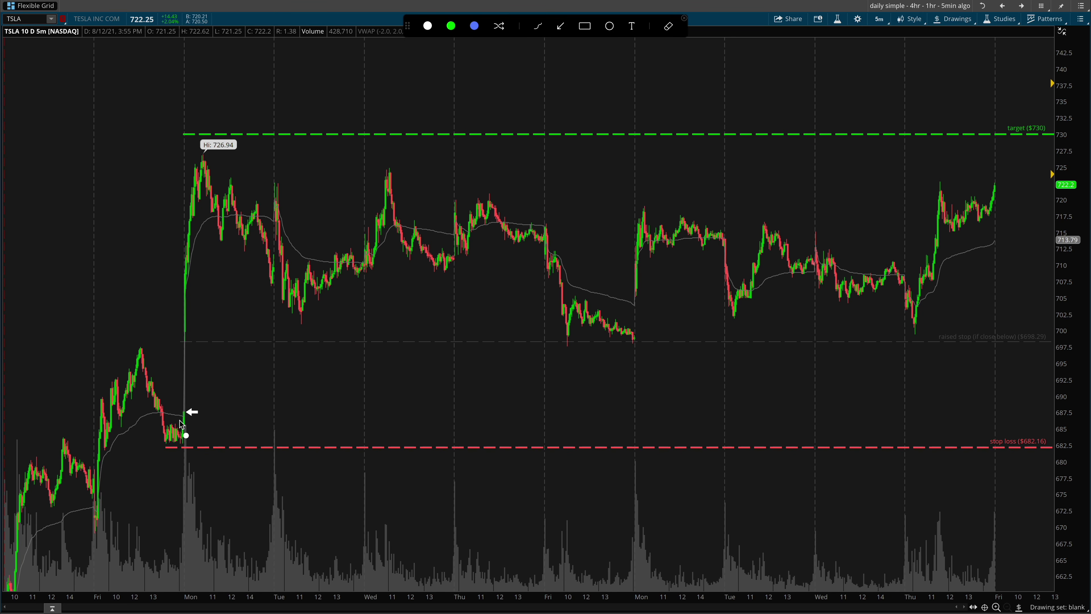
mouse_move(192, 413)
mouse_down()
mouse_move(149, 434)
mouse_move(212, 410)
mouse_move(177, 401)
mouse_up()
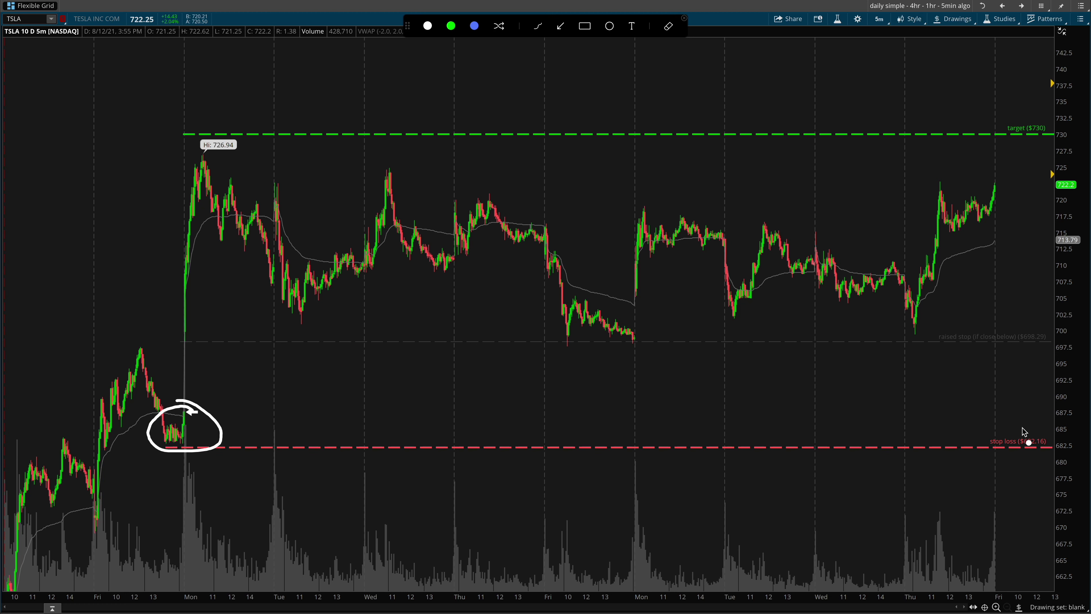
drag(1025, 429, 1050, 430)
mouse_move(169, 132)
mouse_down()
mouse_move(1014, 129)
mouse_move(1026, 144)
mouse_up()
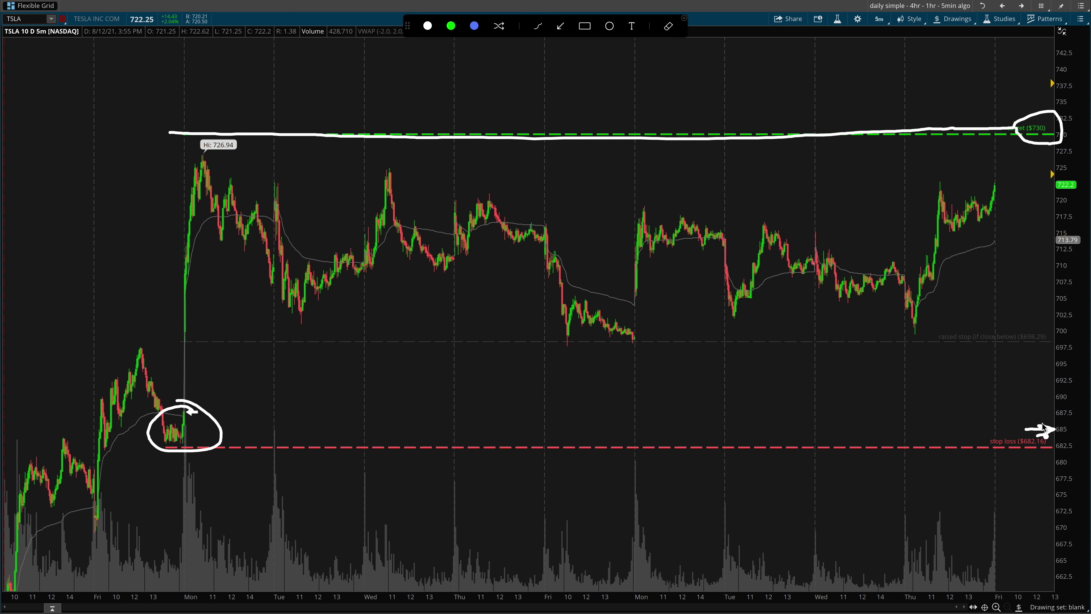
mouse_move(1054, 419)
mouse_down()
mouse_move(1003, 437)
mouse_move(1076, 443)
mouse_move(1042, 418)
mouse_up()
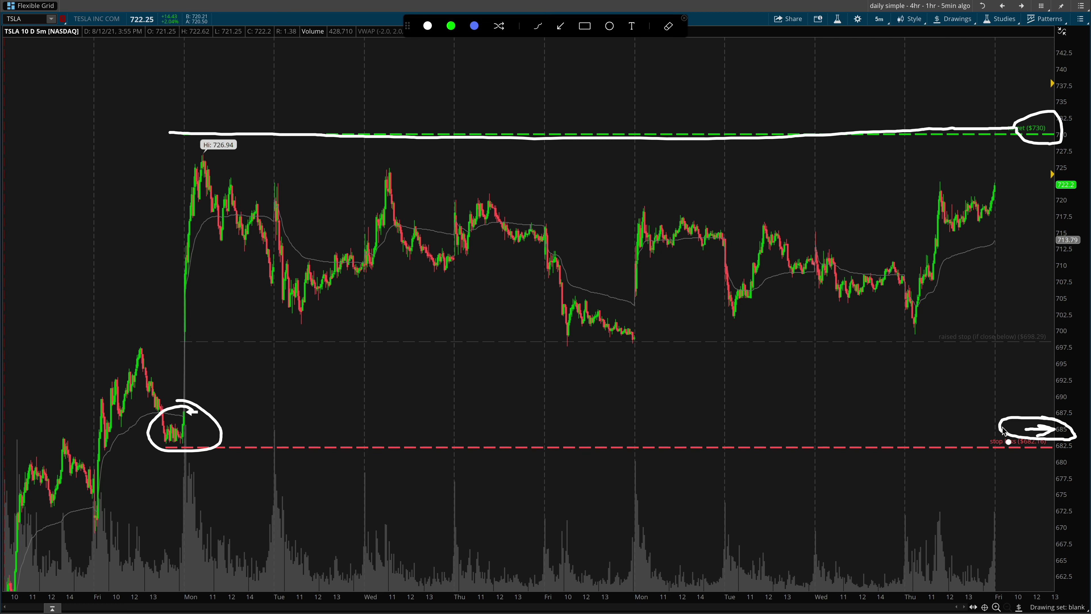
drag(1018, 366, 1029, 403)
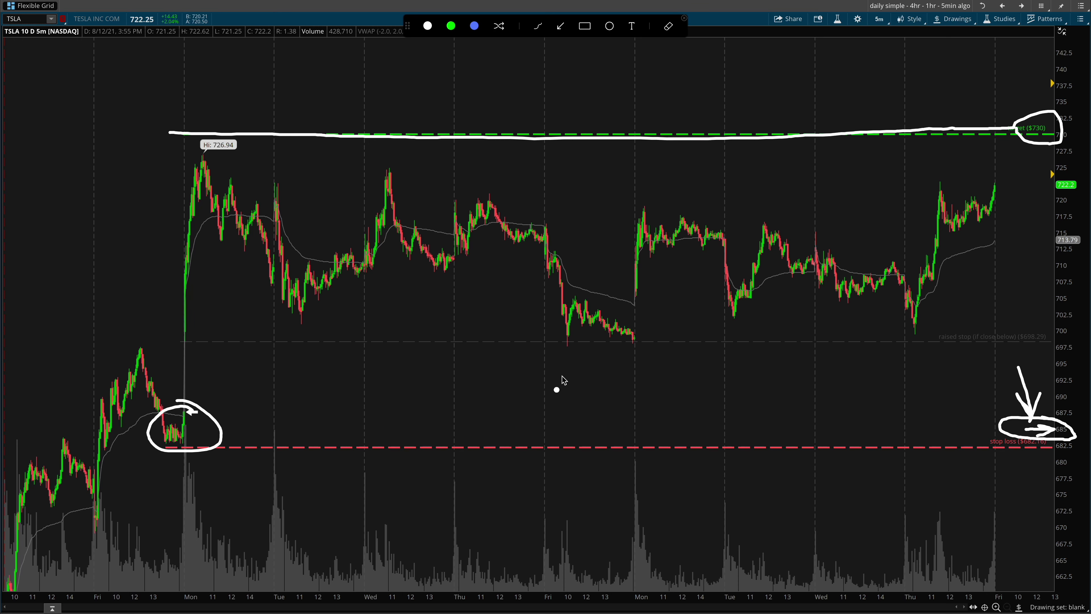
key(Escape)
Circle the entry arrow, handwrite "Call" with an up arrow and "Put" with a down arrow below the price action, and clear the markings.
key(ctrl+shift+d)
mouse_move(197, 402)
mouse_down()
mouse_move(179, 411)
mouse_move(208, 424)
mouse_move(202, 402)
mouse_up()
click(209, 406)
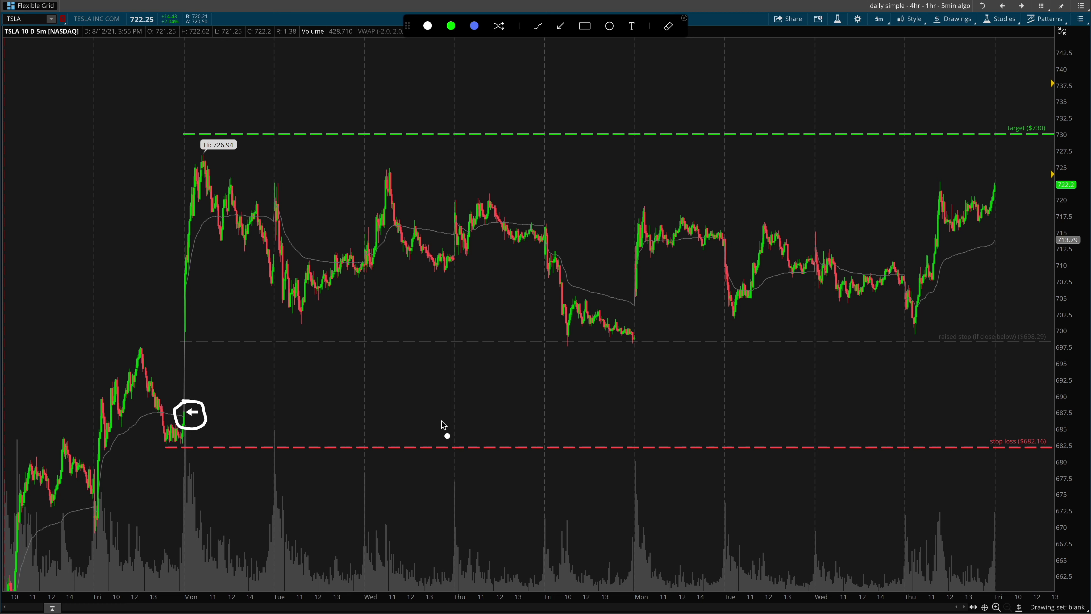
mouse_move(532, 387)
mouse_down()
mouse_move(480, 398)
mouse_move(521, 425)
mouse_move(566, 411)
mouse_move(601, 416)
mouse_move(601, 429)
mouse_up()
drag(629, 375, 629, 419)
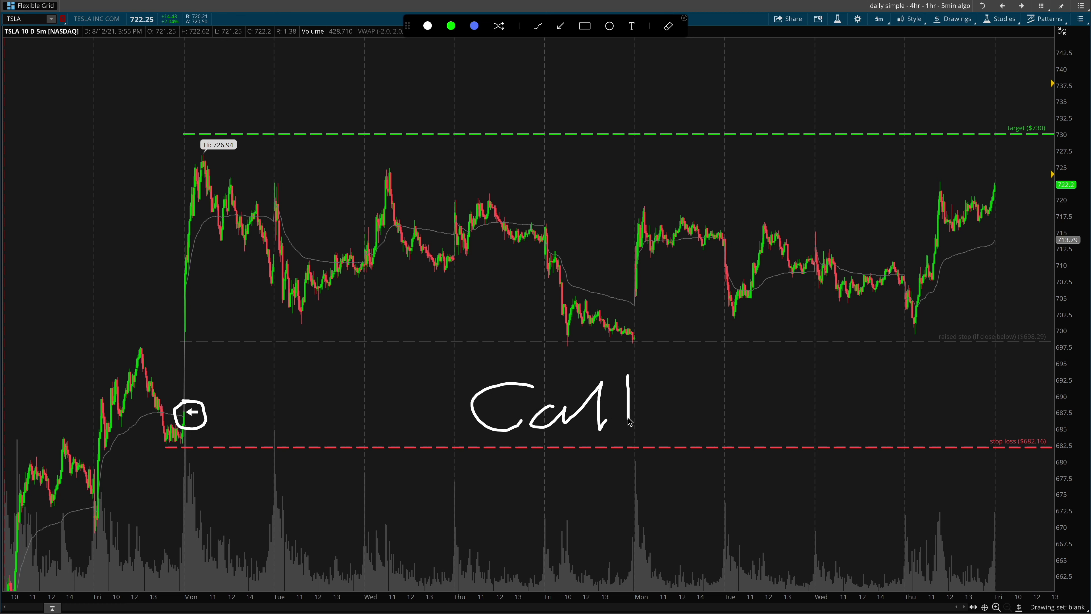
mouse_move(471, 550)
mouse_down()
mouse_move(481, 489)
mouse_move(472, 518)
mouse_move(543, 550)
mouse_move(558, 511)
mouse_move(603, 505)
mouse_up()
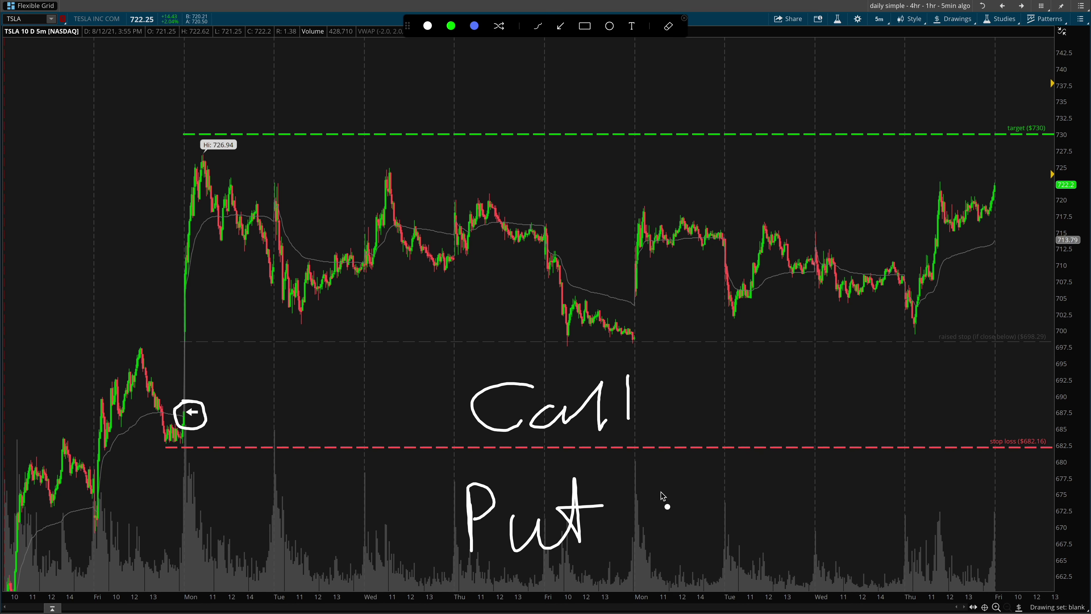
mouse_move(658, 481)
mouse_down()
mouse_move(656, 540)
mouse_move(674, 513)
mouse_up()
mouse_move(699, 375)
mouse_down()
mouse_move(699, 437)
mouse_move(676, 402)
mouse_move(721, 406)
mouse_up()
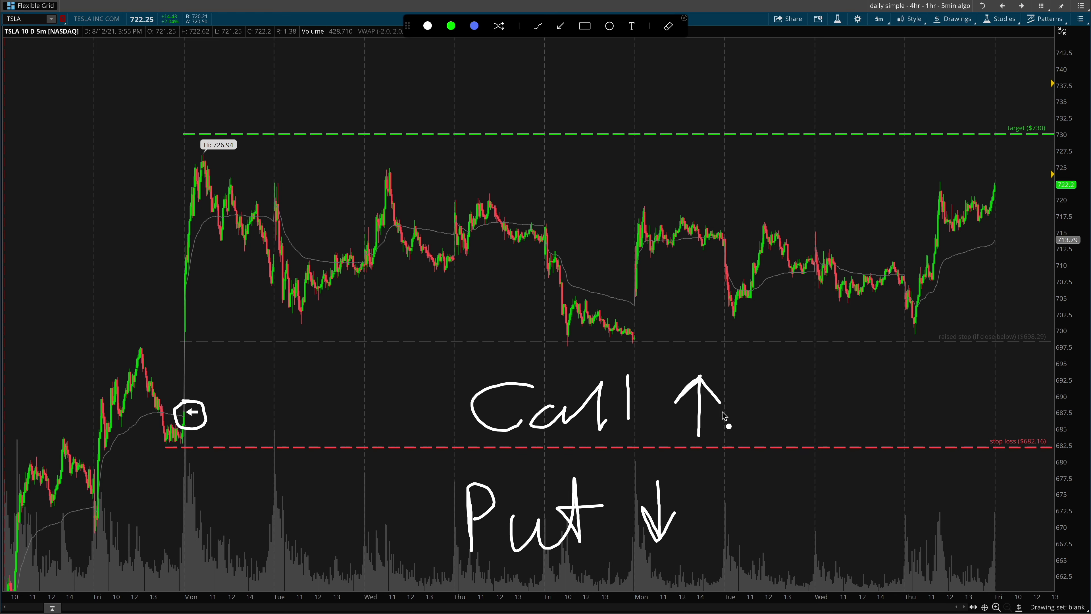
key(e)
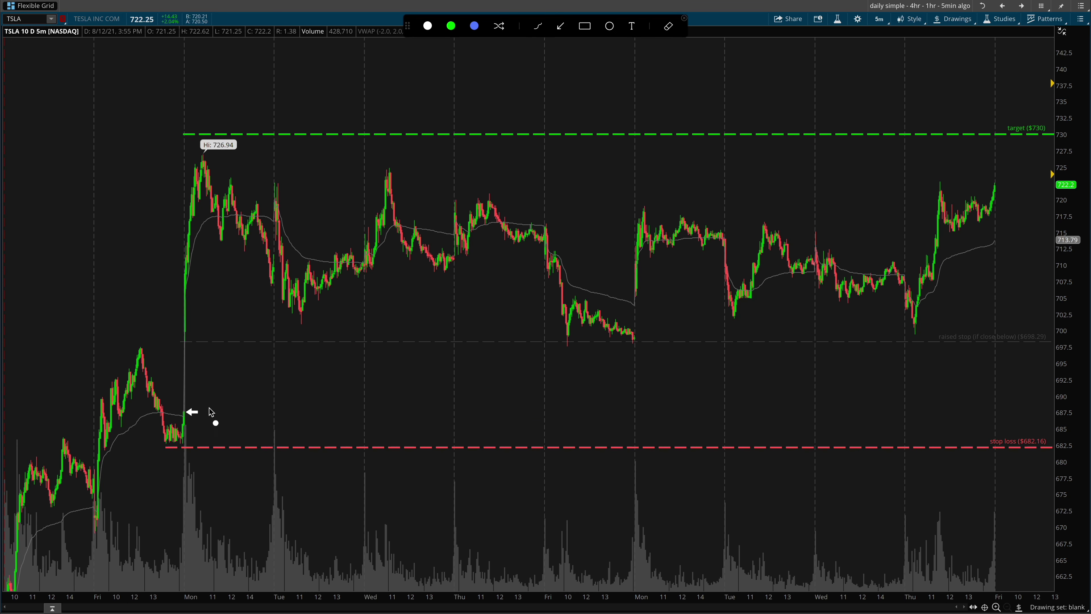
Circle the entry and the 685 level, and trace the price path from the entry through Monday's high and Tuesday's low to Wednesday's peak.
drag(204, 399, 179, 398)
mouse_move(1062, 419)
mouse_down()
mouse_move(1041, 432)
mouse_move(1060, 423)
mouse_up()
mouse_move(182, 393)
mouse_down()
mouse_move(203, 176)
mouse_move(292, 292)
mouse_move(352, 312)
mouse_move(389, 251)
mouse_move(392, 183)
mouse_up()
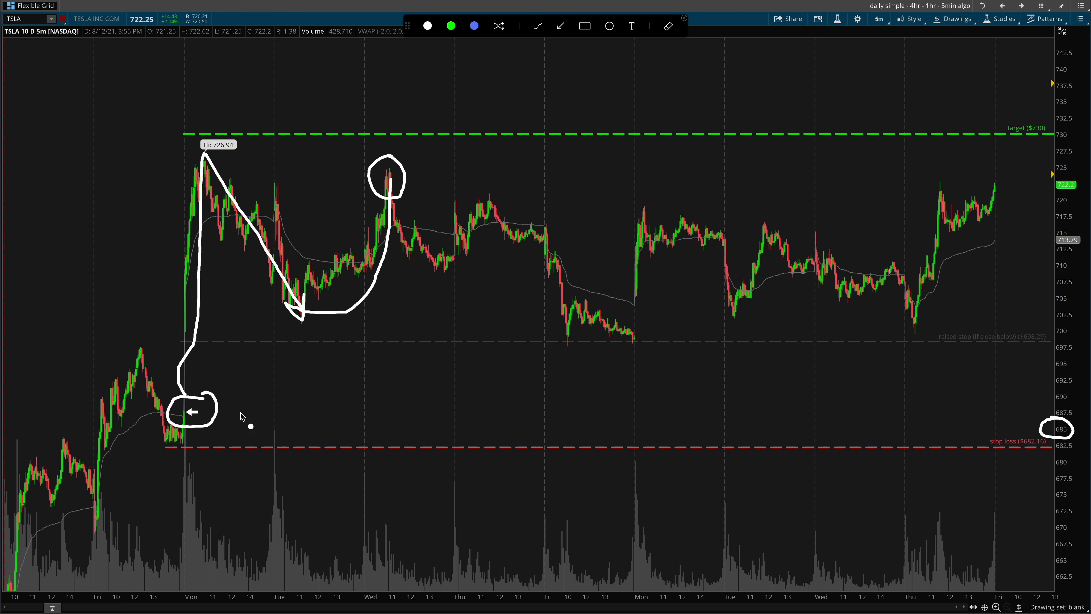
click(207, 416)
drag(181, 403, 222, 429)
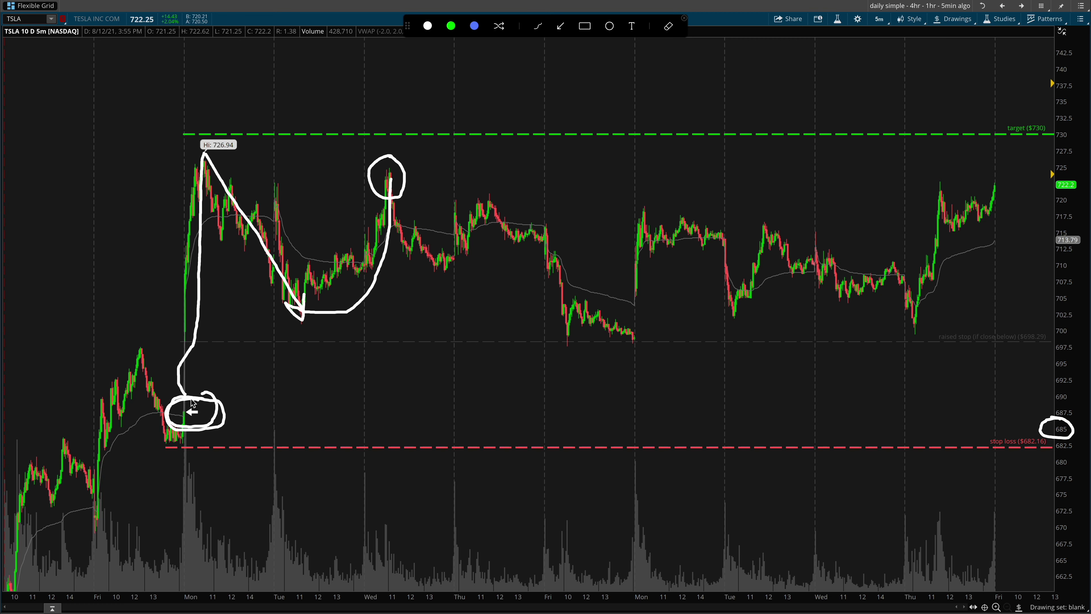
Circle Friday's drop, mark an exit level just below Wednesday's peak, and draw an arrow from the outlined entry up to that level.
mouse_move(604, 277)
mouse_down()
mouse_move(559, 353)
mouse_move(610, 267)
mouse_move(584, 262)
mouse_up()
click(425, 259)
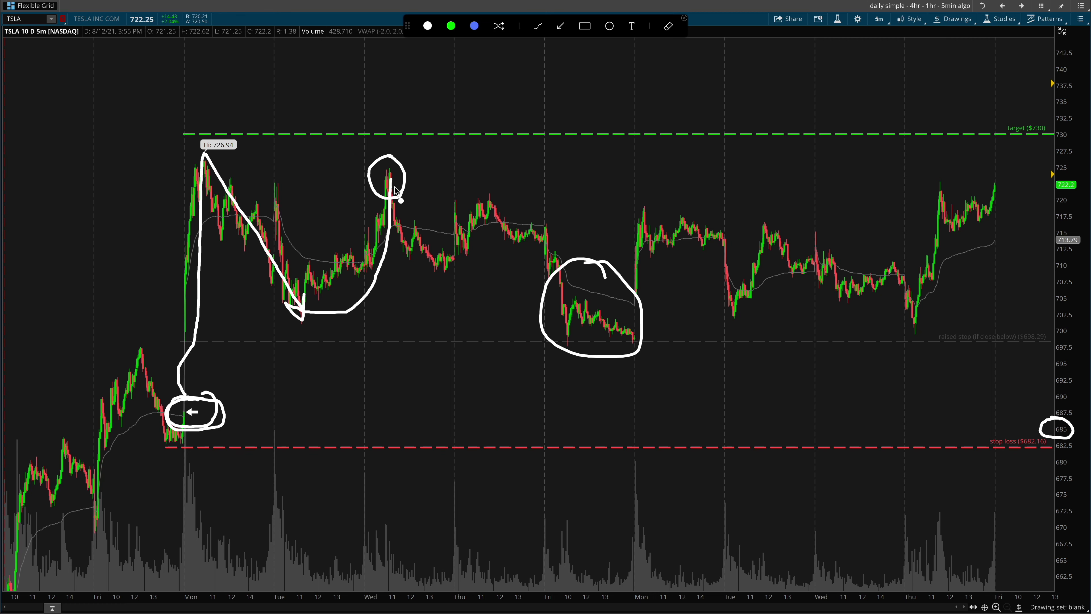
drag(366, 273, 383, 181)
mouse_move(412, 223)
mouse_down()
mouse_move(376, 226)
mouse_move(413, 227)
mouse_up()
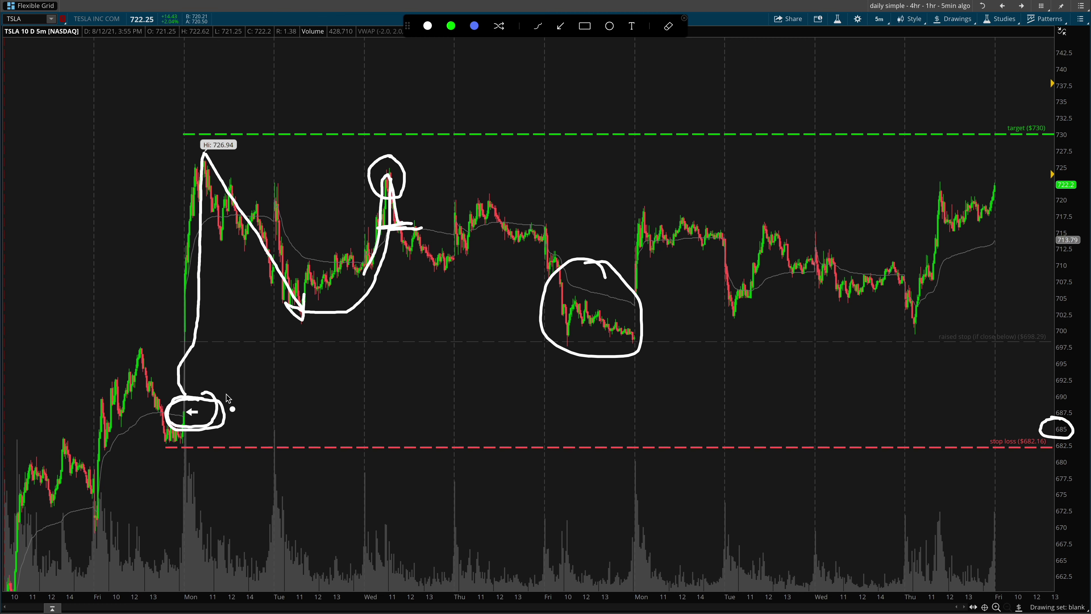
mouse_move(227, 399)
mouse_down()
mouse_move(173, 395)
mouse_move(153, 434)
mouse_move(264, 419)
mouse_move(216, 395)
mouse_up()
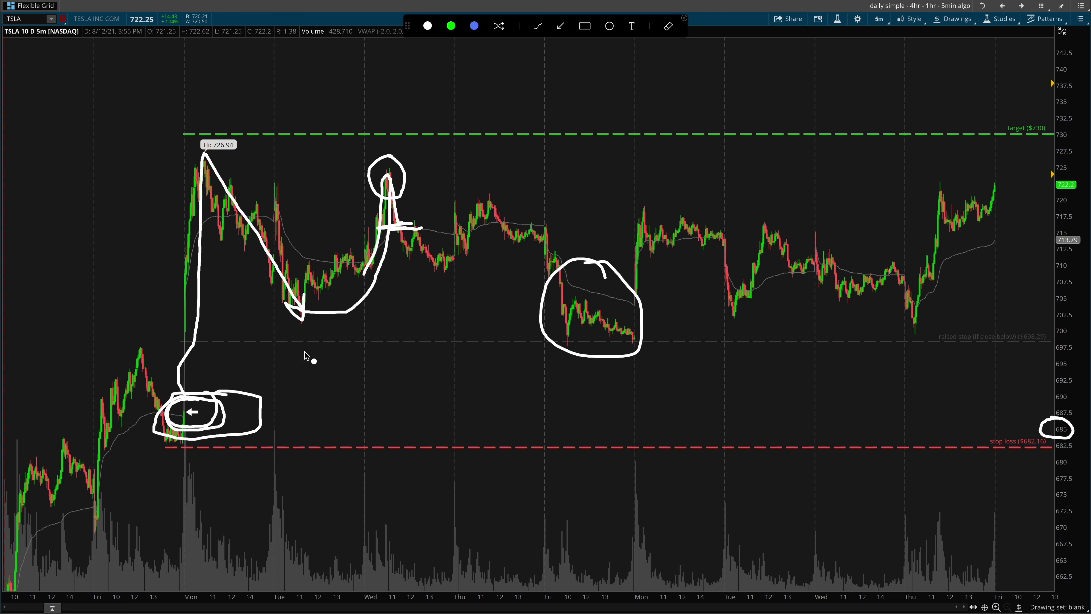
mouse_move(187, 390)
mouse_down()
mouse_move(153, 430)
mouse_move(221, 410)
mouse_move(169, 406)
mouse_move(228, 404)
mouse_move(374, 269)
mouse_move(391, 236)
mouse_up()
click(242, 429)
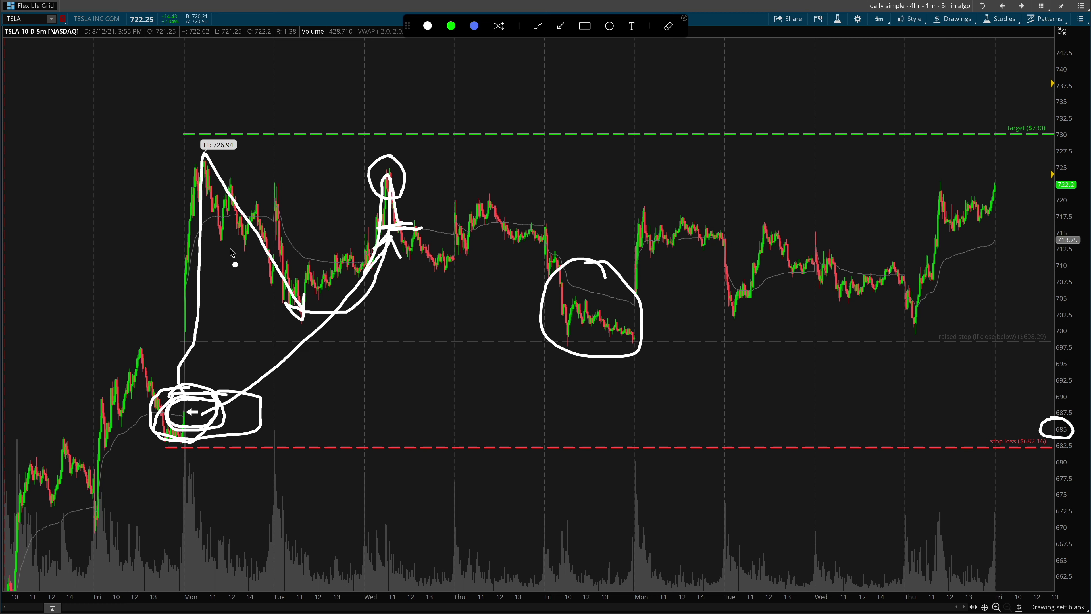
Number the swings 1, 2 and 3, trace the price range from them into Friday's drop, and clear the markings.
drag(231, 248, 238, 283)
drag(300, 200, 343, 231)
drag(414, 184, 429, 213)
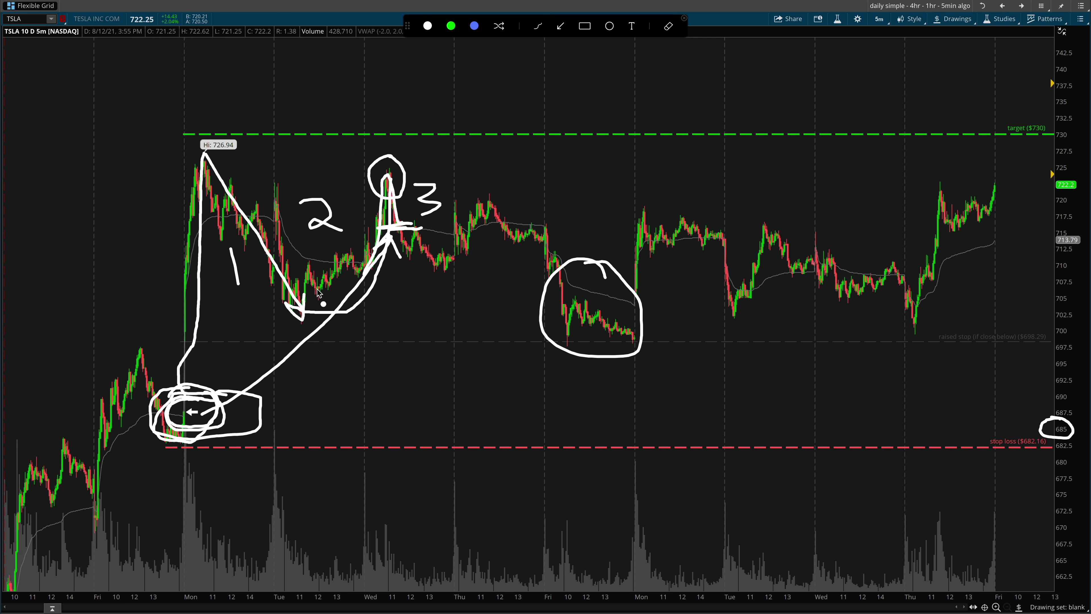
drag(317, 291, 559, 271)
mouse_move(411, 179)
mouse_down()
mouse_move(523, 202)
mouse_move(556, 229)
mouse_up()
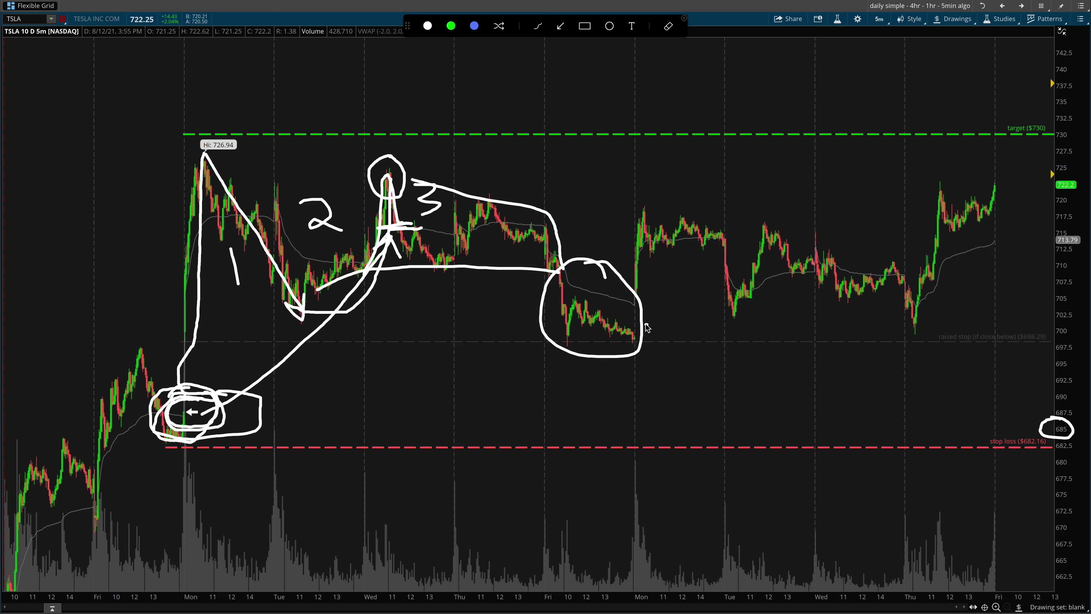
mouse_move(625, 326)
mouse_down()
mouse_move(618, 350)
mouse_move(646, 333)
mouse_move(619, 327)
mouse_up()
key(Escape)
Circle the entry and draw a long arrow from it to Friday's closing low.
key(ctrl+shift+d)
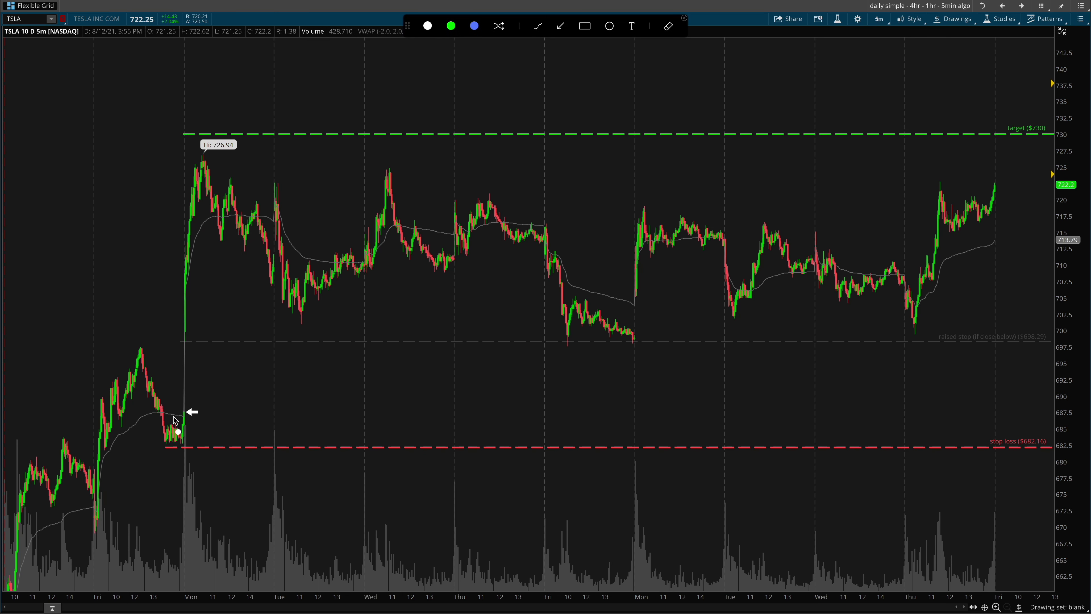
mouse_move(195, 400)
mouse_down()
mouse_move(168, 423)
mouse_move(214, 395)
mouse_move(184, 399)
mouse_move(495, 374)
mouse_move(617, 342)
mouse_up()
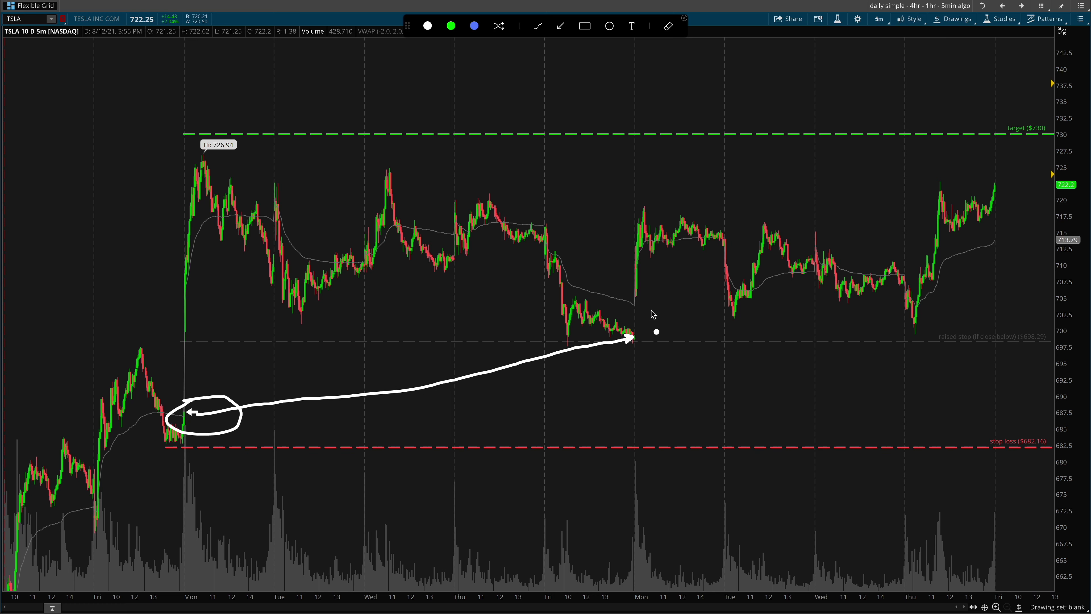
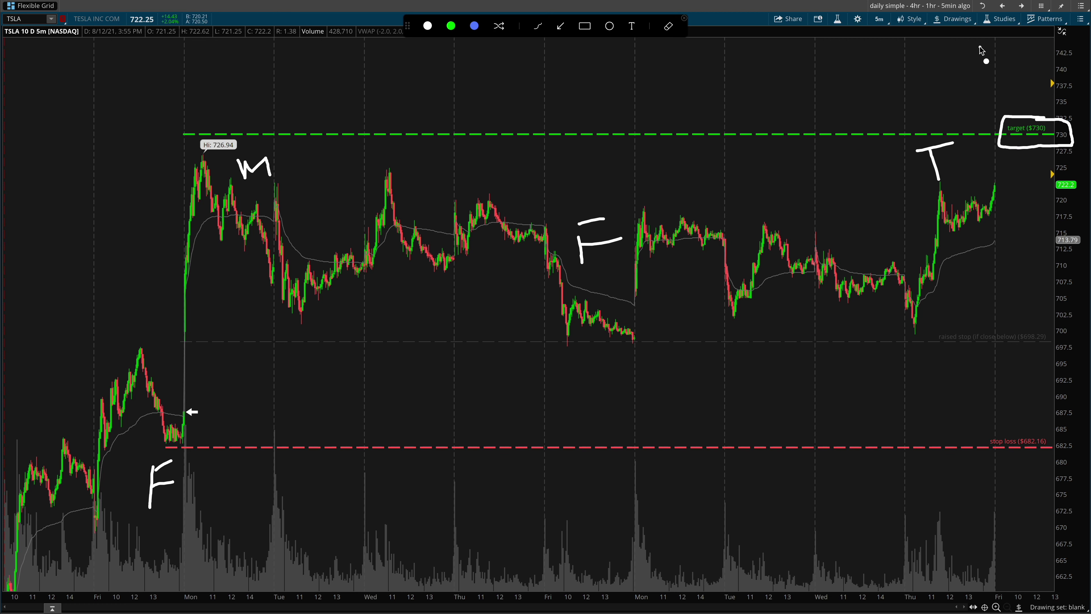
Handwrite "750" above the boxed $730 target label and circle the entry arrow.
mouse_move(980, 46)
mouse_down()
mouse_move(997, 71)
mouse_move(1010, 69)
mouse_up()
mouse_move(1058, 43)
mouse_down()
mouse_move(1062, 60)
mouse_move(1057, 49)
mouse_up()
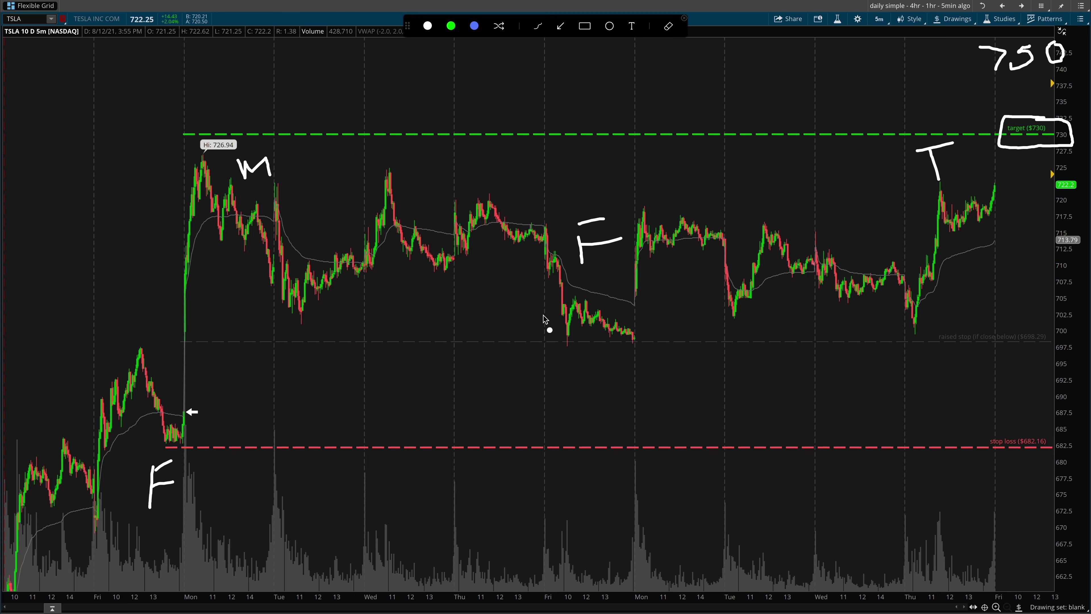
mouse_move(168, 409)
mouse_down()
mouse_move(195, 431)
mouse_move(174, 402)
mouse_up()
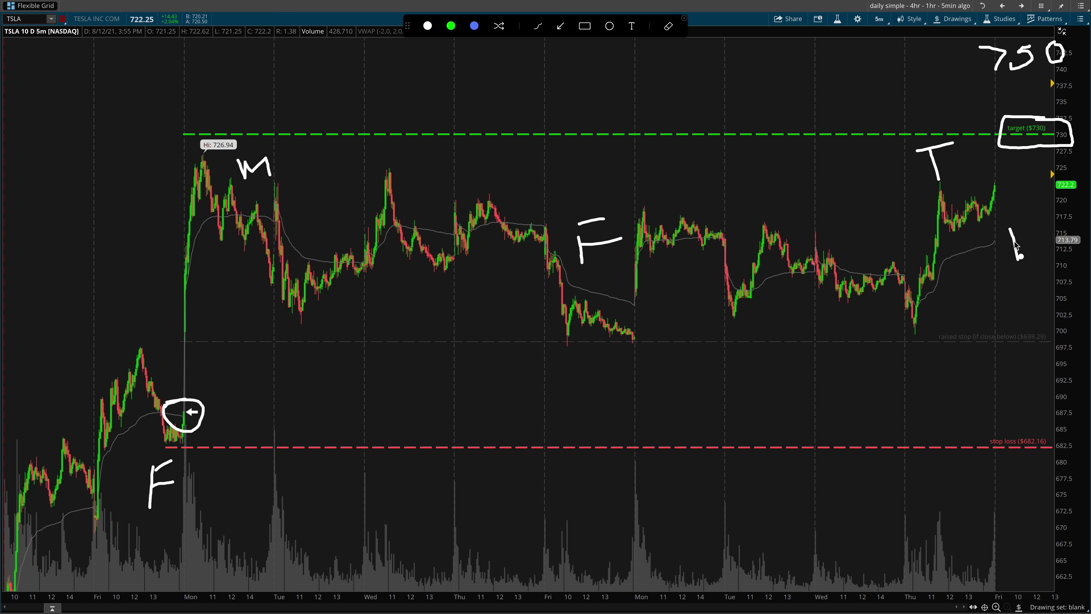
Add handwritten marks beside the latest price and draw a long horizontal arrow from the entry day to the chart's final session.
mouse_move(1013, 237)
mouse_down()
mouse_move(1029, 223)
mouse_move(1064, 232)
mouse_up()
mouse_move(210, 368)
mouse_down()
mouse_move(831, 370)
mouse_move(995, 378)
mouse_move(992, 397)
mouse_up()
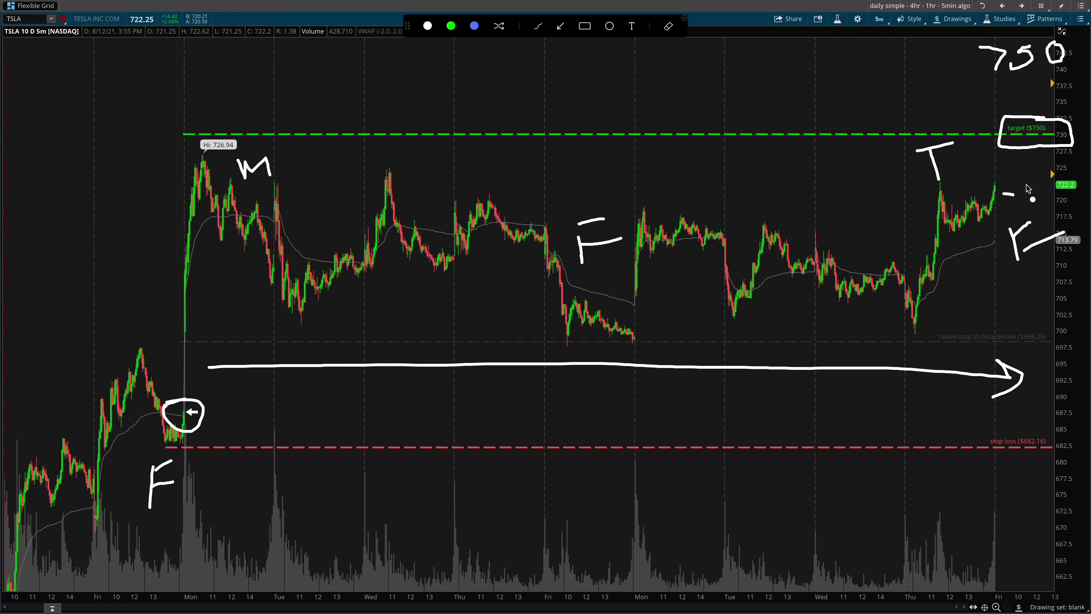
mouse_move(1028, 182)
mouse_down()
mouse_move(1030, 204)
mouse_move(1056, 195)
mouse_move(1074, 214)
mouse_move(1061, 217)
mouse_up()
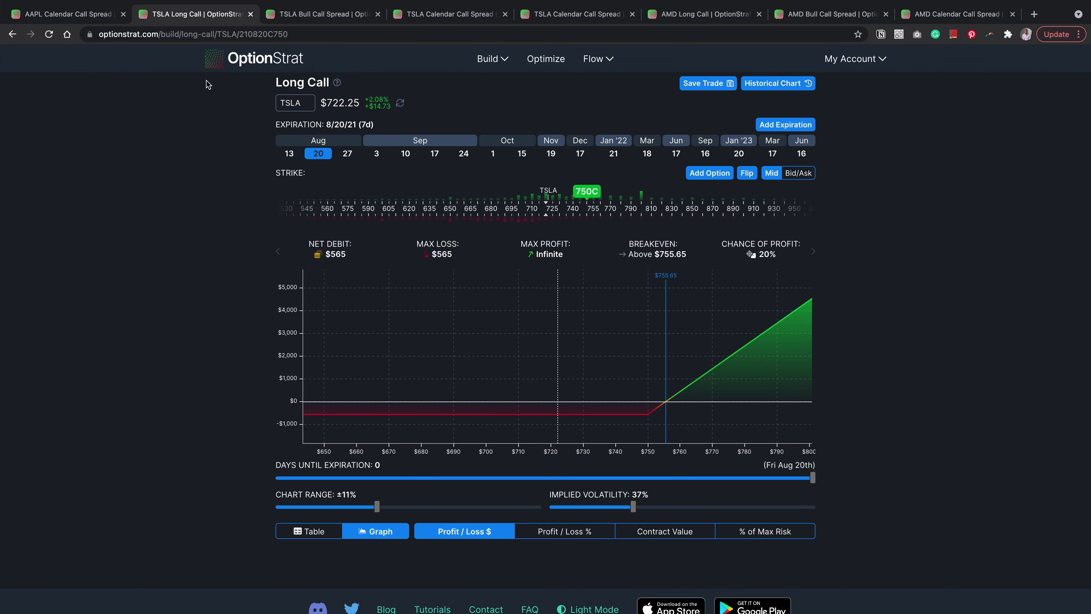
On OptionStrat's TSLA Long Call page, circle the August 20 expiration and the 750C strike, underline the ticker, and box the strategy title.
key(ctrl+shift+a)
mouse_move(206, 84)
mouse_down()
mouse_move(309, 80)
mouse_move(297, 32)
mouse_move(180, 69)
mouse_move(206, 84)
mouse_up()
key(Escape)
key(ctrl+shift+d)
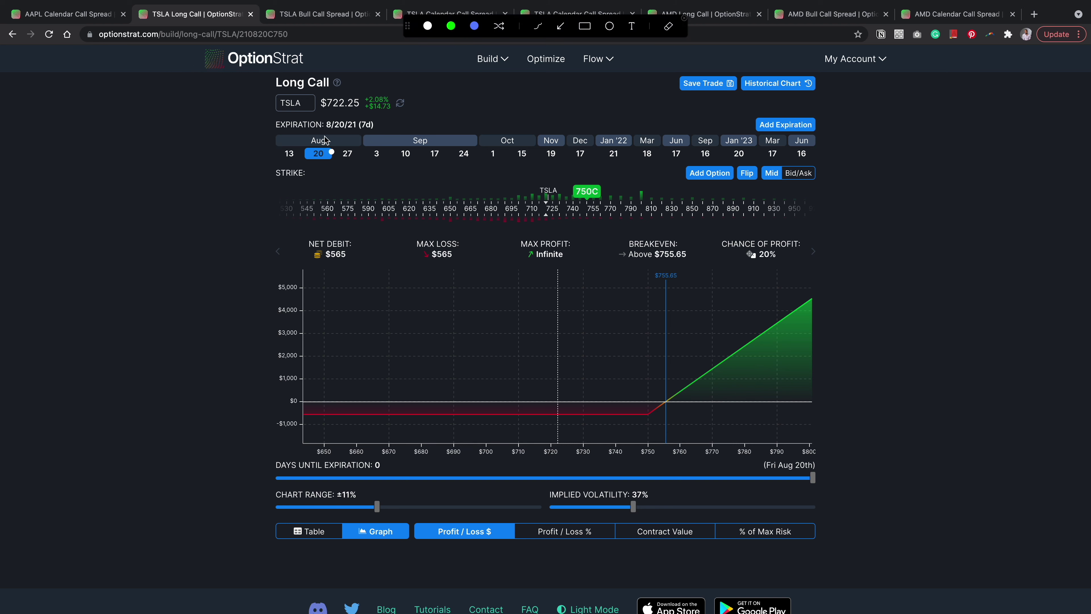
mouse_move(331, 134)
mouse_down()
mouse_move(306, 138)
mouse_move(324, 169)
mouse_move(332, 138)
mouse_up()
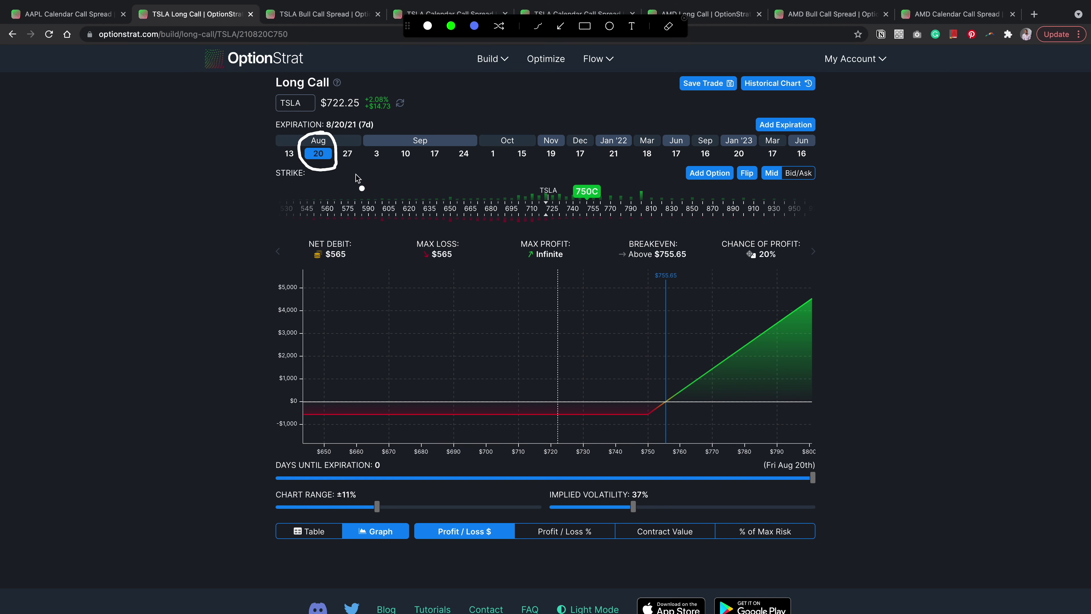
mouse_move(571, 205)
mouse_down()
mouse_move(606, 194)
mouse_move(573, 177)
mouse_up()
mouse_move(267, 111)
mouse_down()
mouse_move(362, 94)
mouse_move(259, 73)
mouse_up()
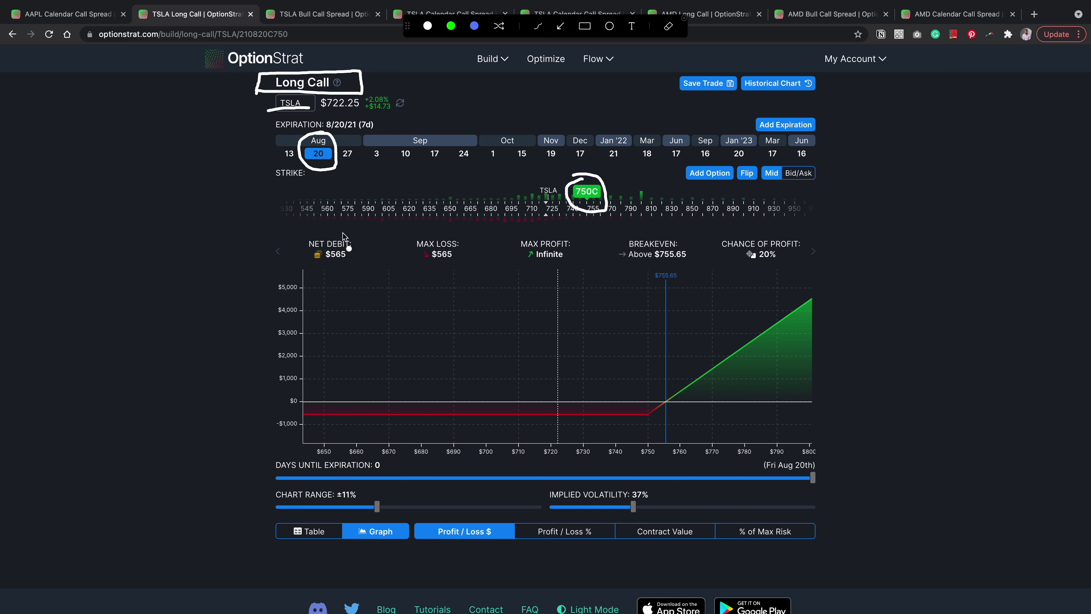
Underline the net debit, clear the markings, and show the 750 call's historical price chart over 2 weeks.
drag(325, 260, 350, 261)
key(Escape)
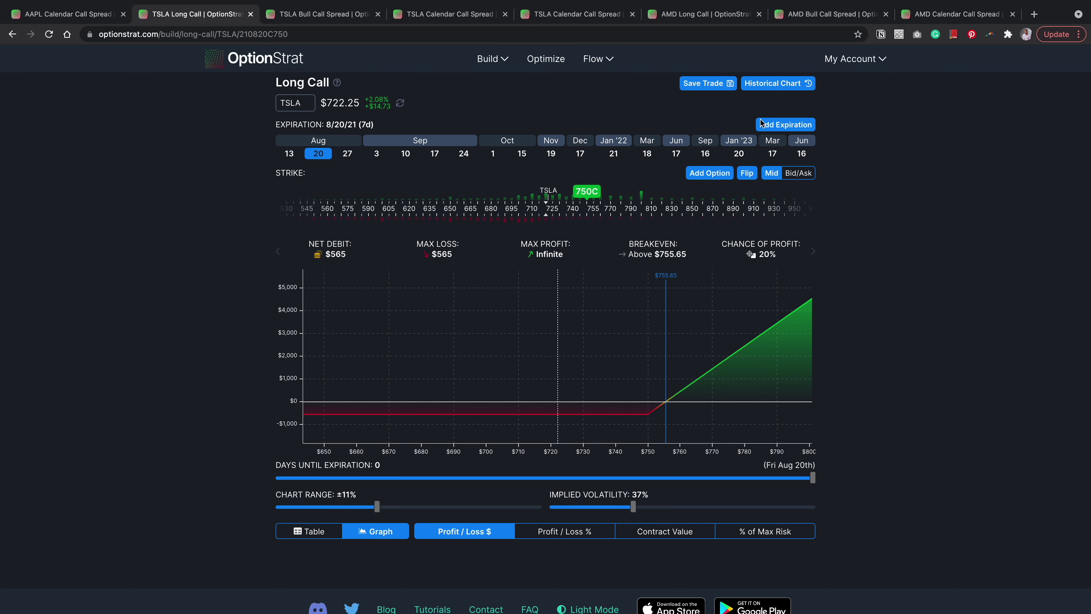
click(770, 86)
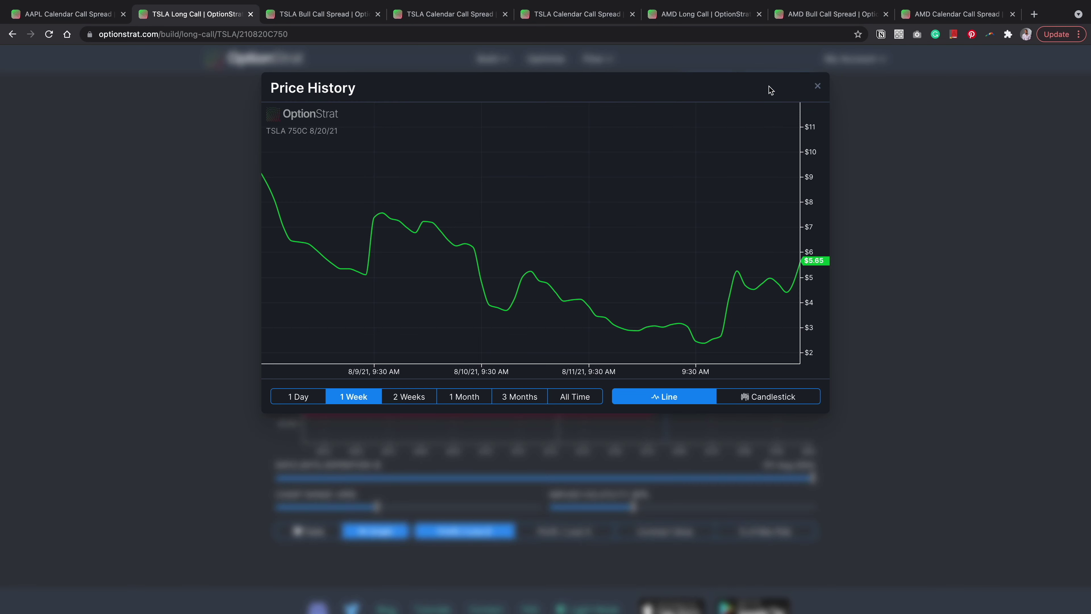
click(412, 402)
Check the TSLA stock chart, then mark the option's price just before its August 2 surge on the price history.
key(ctrl+Right)
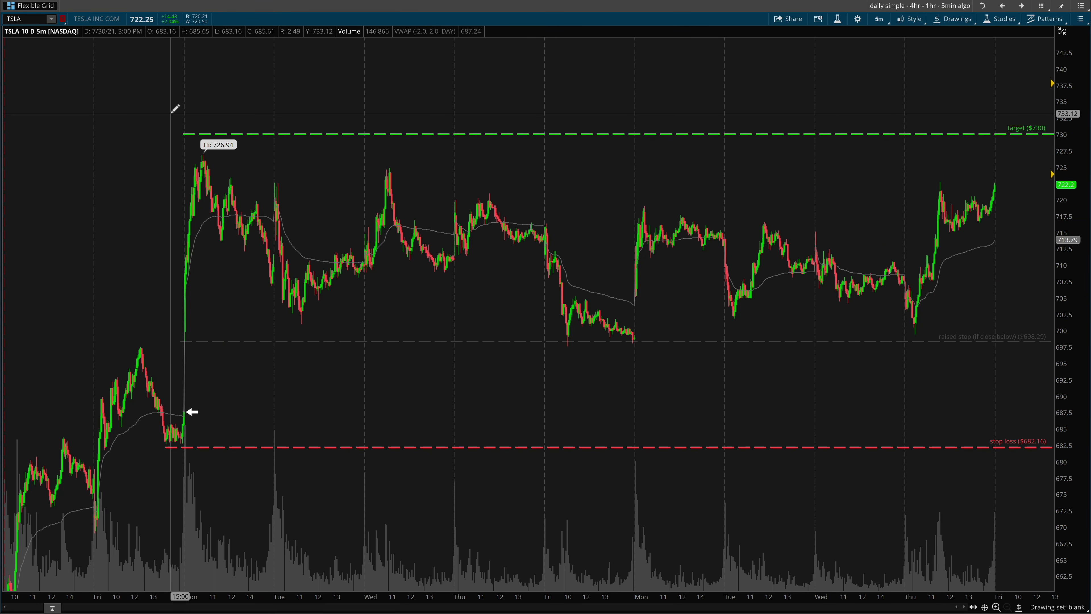
key(ctrl+Left)
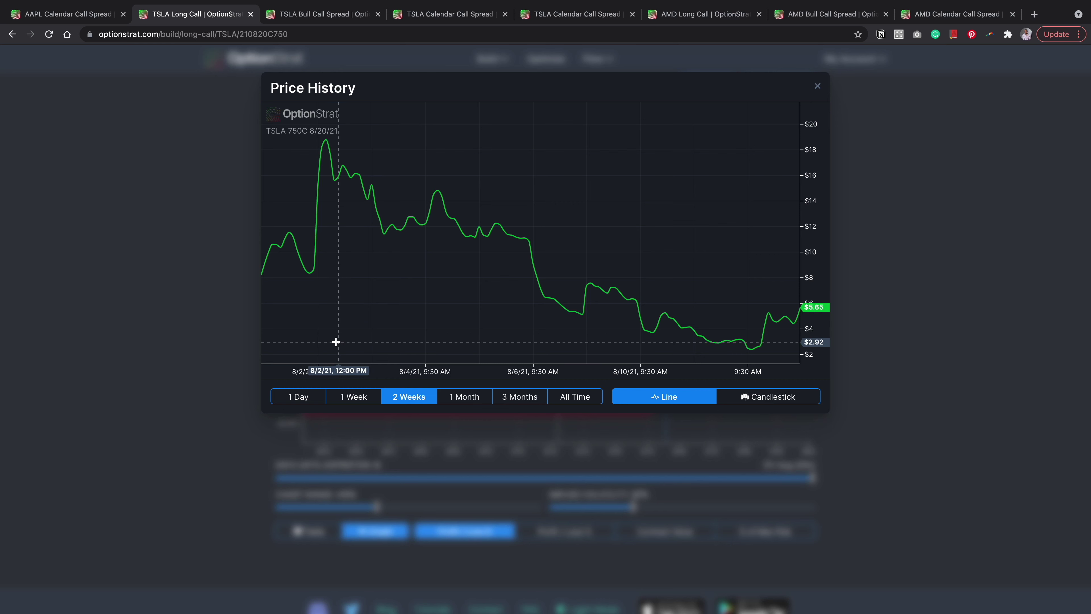
key(ctrl+alt+a)
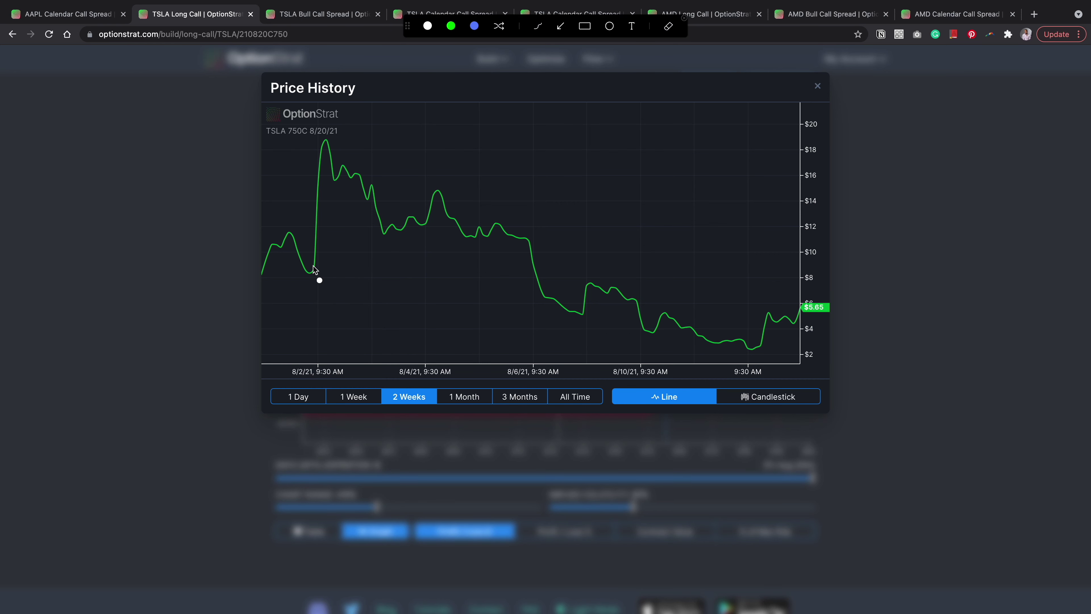
drag(314, 260, 317, 279)
key(Escape)
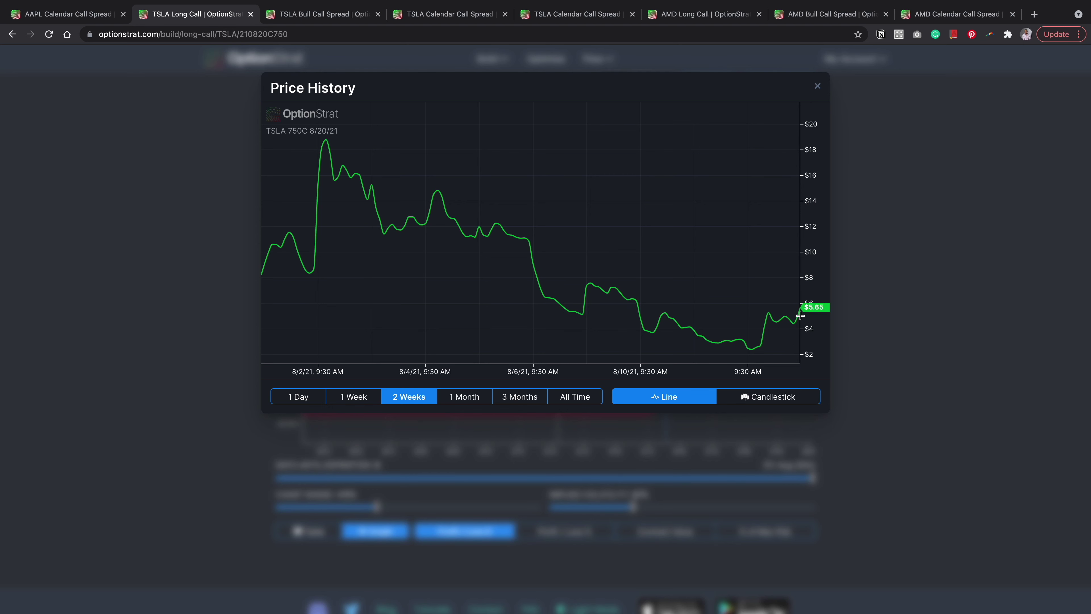
Underline the option's latest price, point a downward arrow at it, and circle the $10 level on the price axis.
key(super+shift+a)
drag(800, 316, 837, 316)
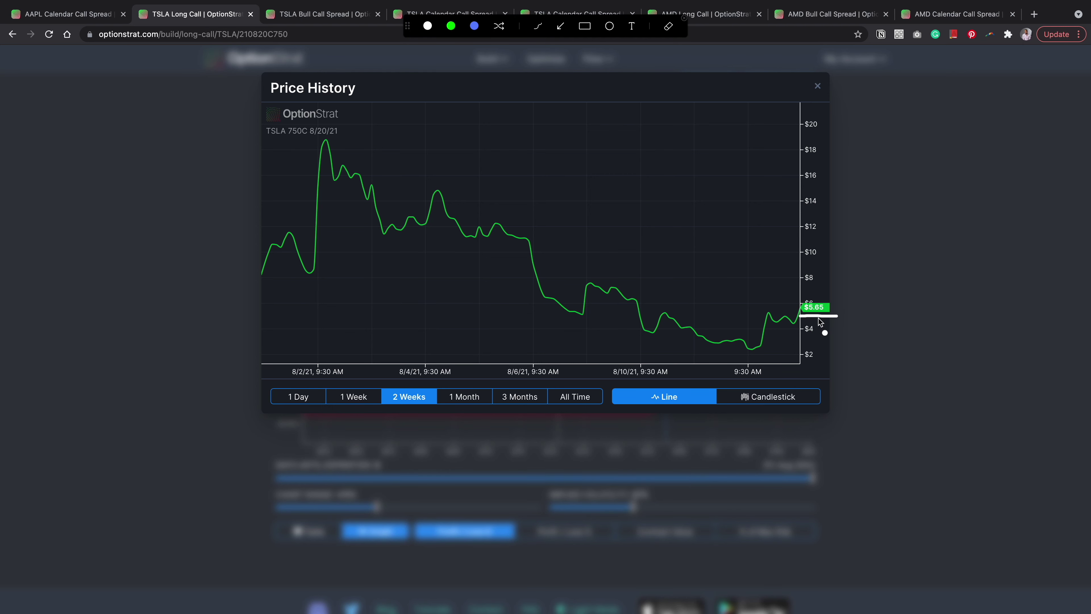
mouse_move(791, 254)
mouse_down()
mouse_move(826, 245)
mouse_move(789, 260)
mouse_move(786, 300)
mouse_up()
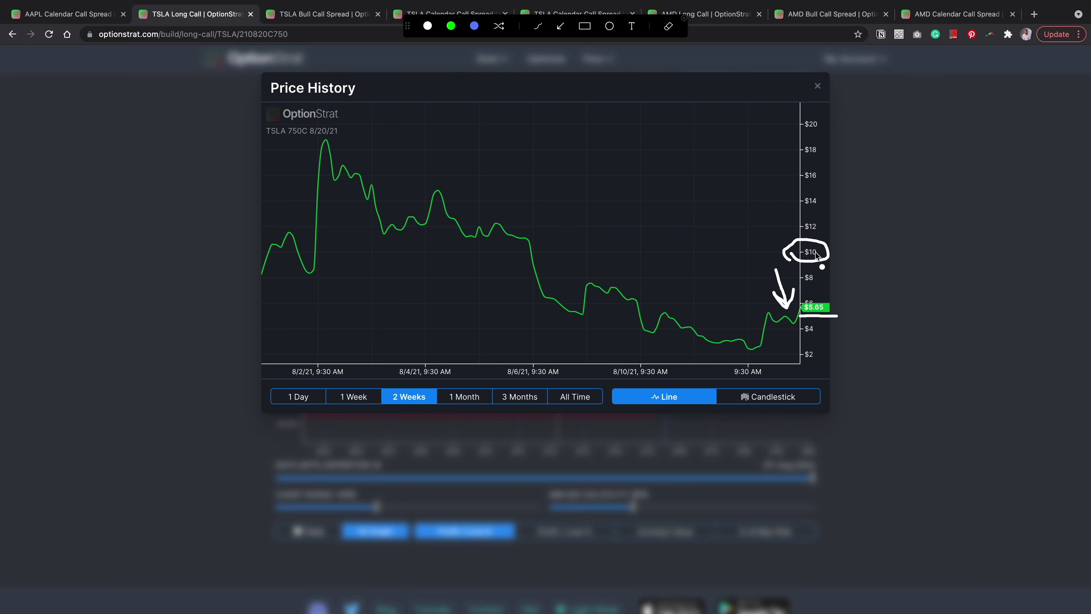
key(Escape)
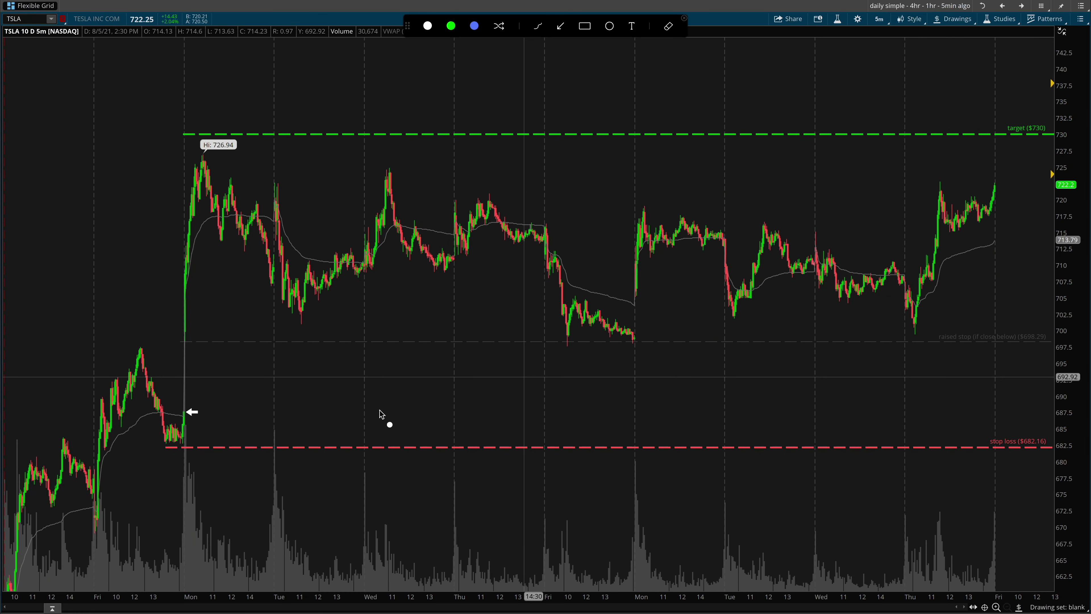
On the TSLA stock chart, circle the entry and the latest price, and draw a downward arrow from Tuesday's low beside a handwritten "500".
mouse_move(191, 403)
mouse_down()
mouse_move(168, 411)
mouse_move(210, 425)
mouse_move(188, 408)
mouse_up()
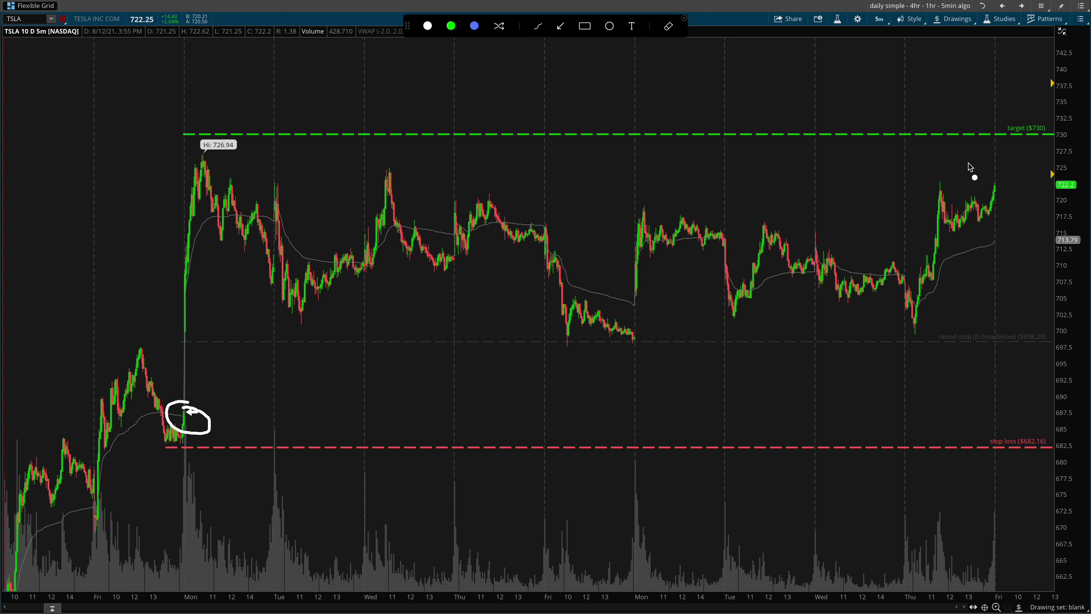
mouse_move(1001, 172)
mouse_down()
mouse_move(997, 207)
mouse_move(993, 179)
mouse_up()
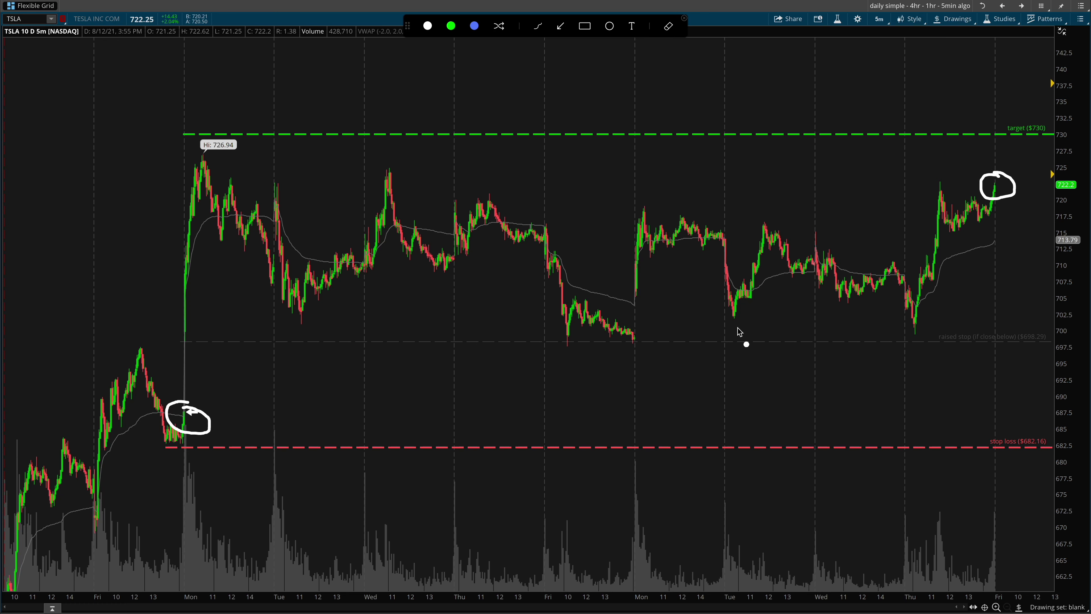
mouse_move(735, 315)
mouse_down()
mouse_move(743, 425)
mouse_move(771, 369)
mouse_move(791, 423)
mouse_move(755, 439)
mouse_up()
drag(833, 407, 829, 405)
mouse_move(903, 389)
mouse_down()
mouse_move(906, 438)
mouse_move(894, 384)
mouse_up()
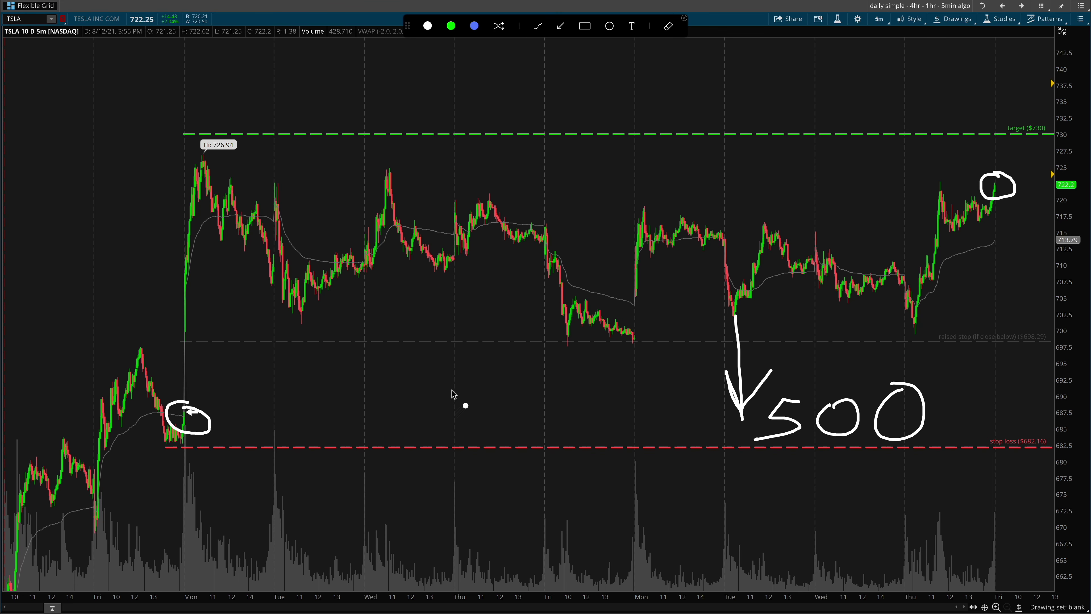
Draw a long arrow from the stock chart's entry to its final session, and another on the option's price history from August 2 to the latest price.
mouse_move(220, 411)
mouse_down()
mouse_move(1090, 288)
mouse_move(956, 283)
mouse_move(1010, 341)
mouse_up()
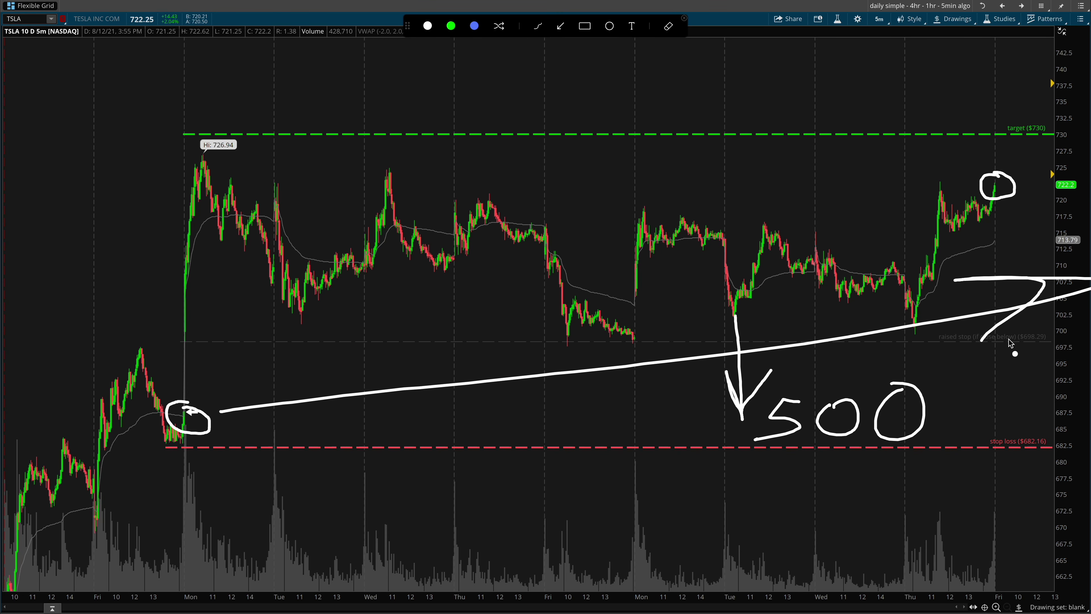
key(Escape)
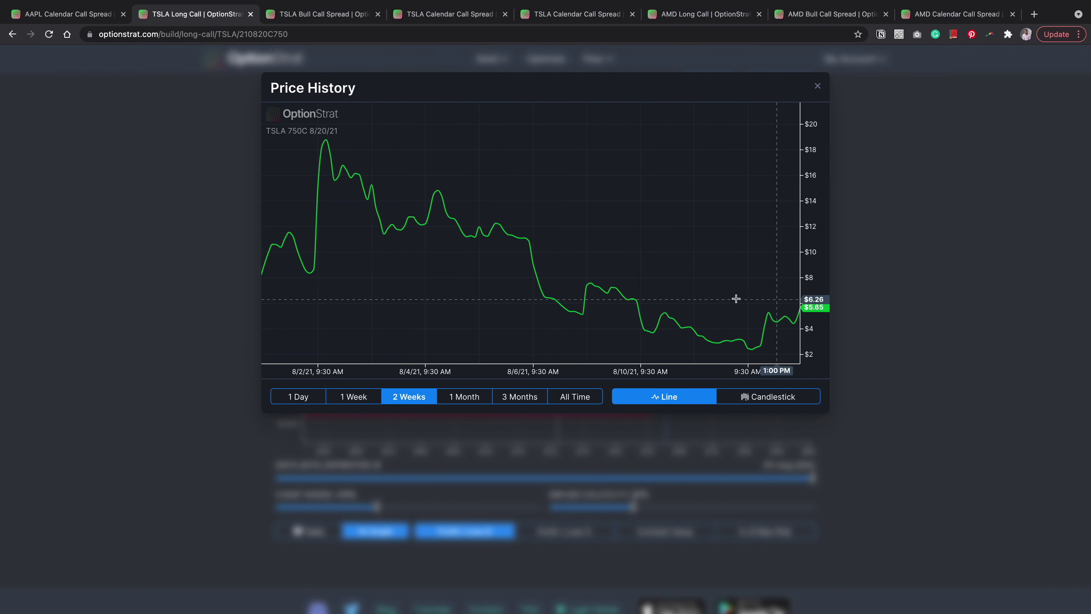
key(super+shift+a)
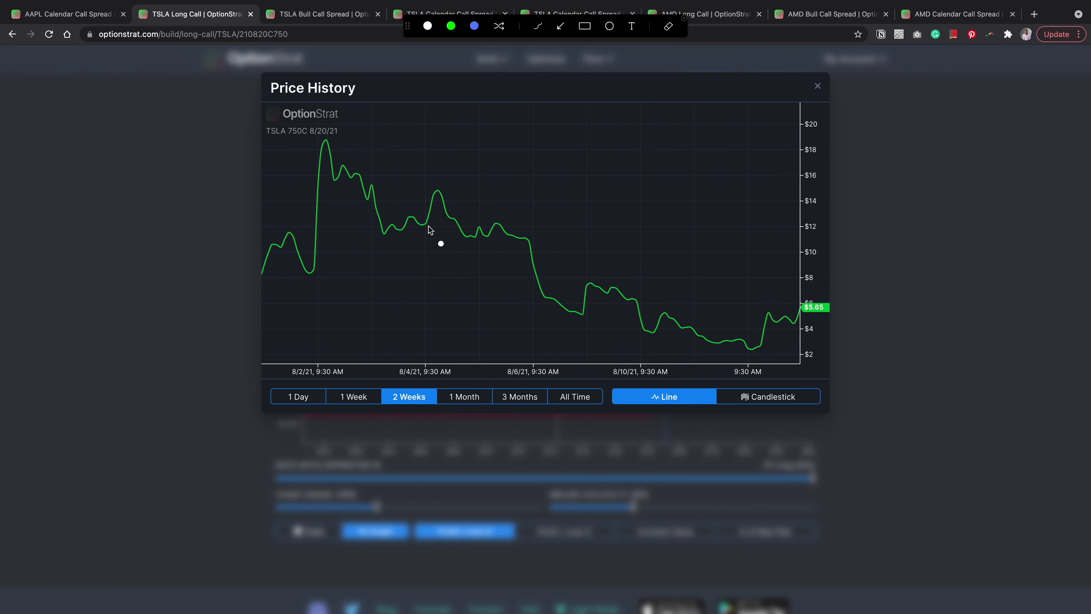
mouse_move(316, 267)
mouse_down()
mouse_move(757, 317)
mouse_move(784, 307)
mouse_up()
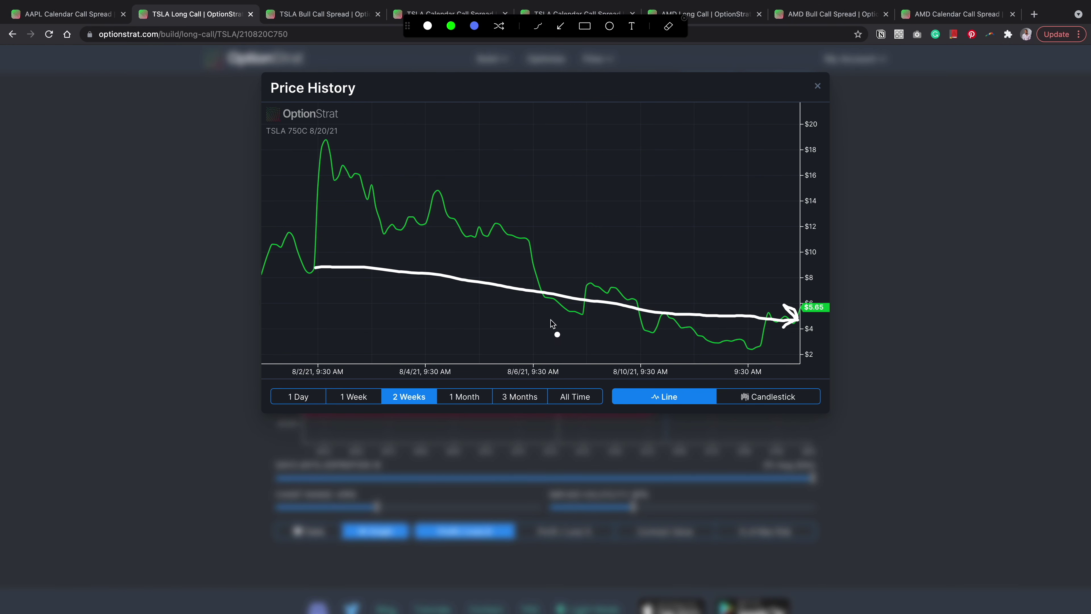
key(Escape)
Return to the TSLA stock chart, draw a long stroke from the entry across the following sessions, and clear it.
key(ctrl+Right)
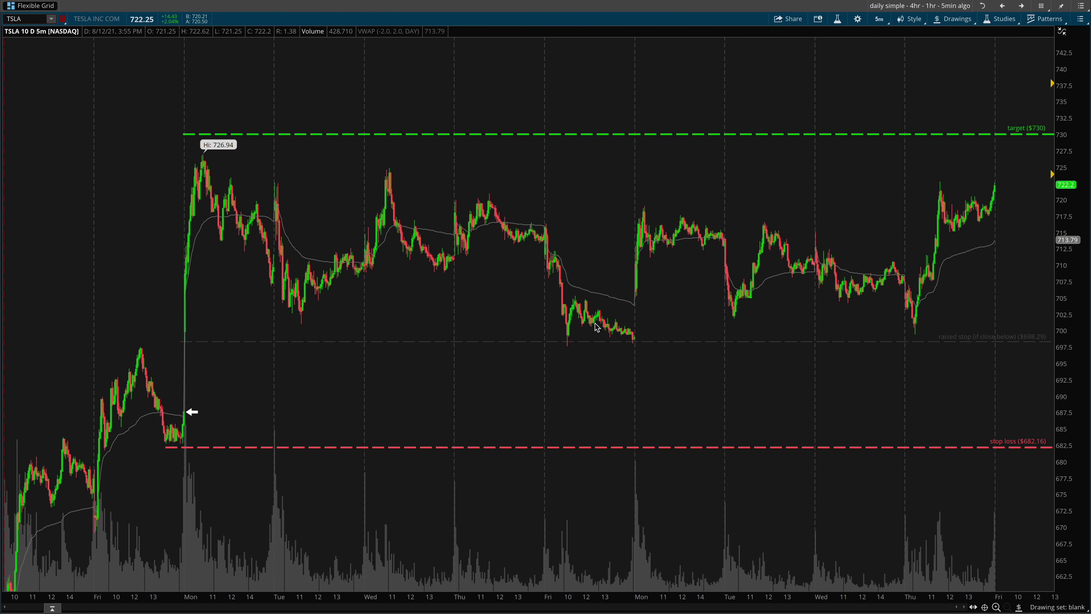
key(super+shift+a)
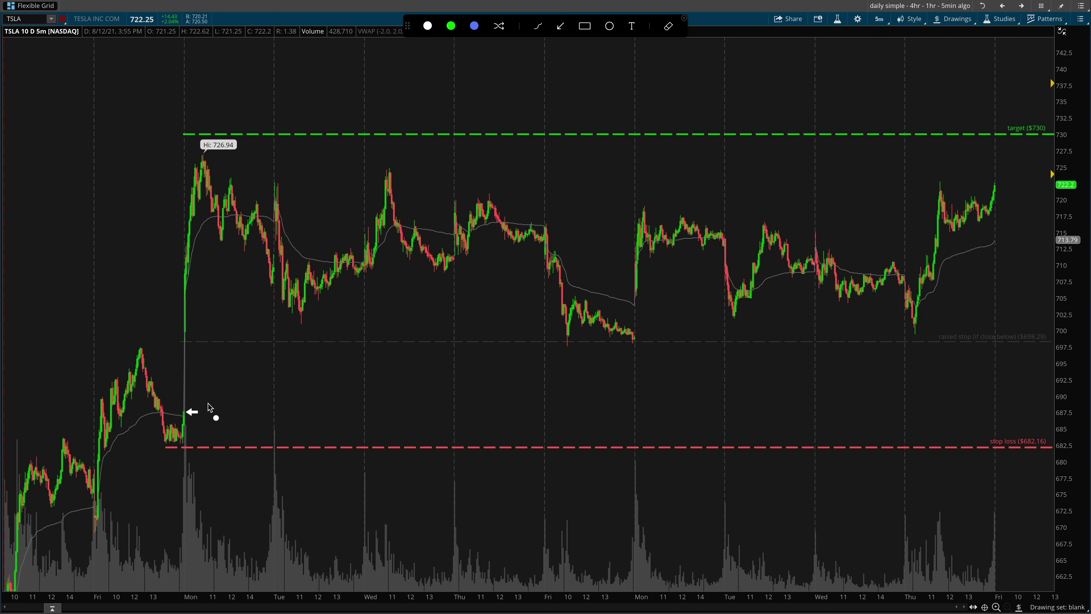
mouse_move(196, 401)
mouse_down()
mouse_move(172, 445)
mouse_move(207, 454)
mouse_move(889, 451)
mouse_up()
key(Escape)
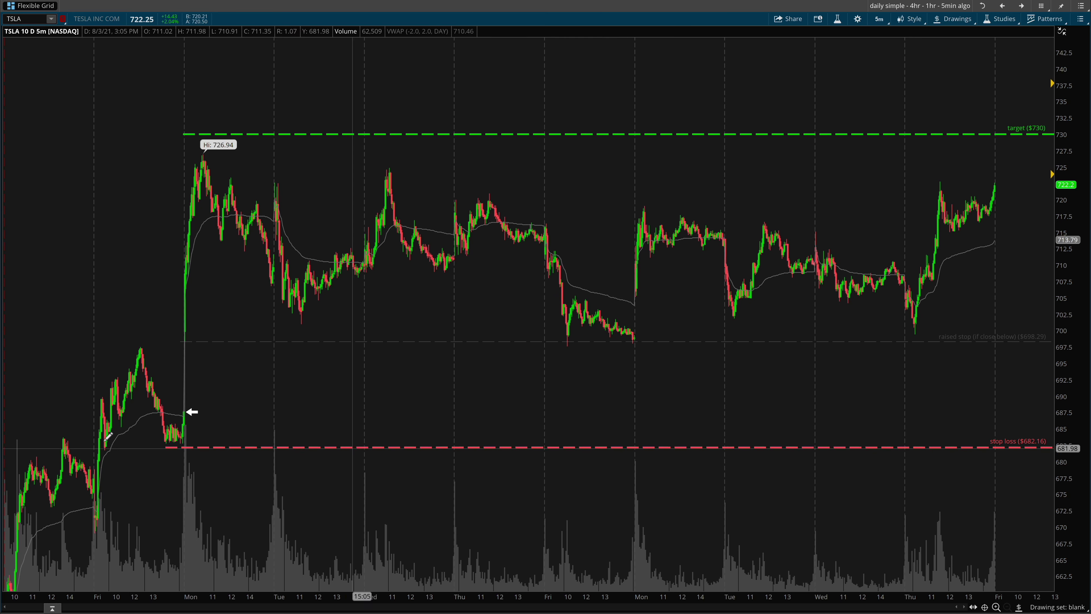
Underline the start of the stop loss line, draw an upward arrow from the entry to Monday's high, and circle that high.
key(super+shift+a)
mouse_move(158, 448)
mouse_down()
mouse_move(202, 450)
mouse_move(140, 449)
mouse_move(187, 449)
mouse_up()
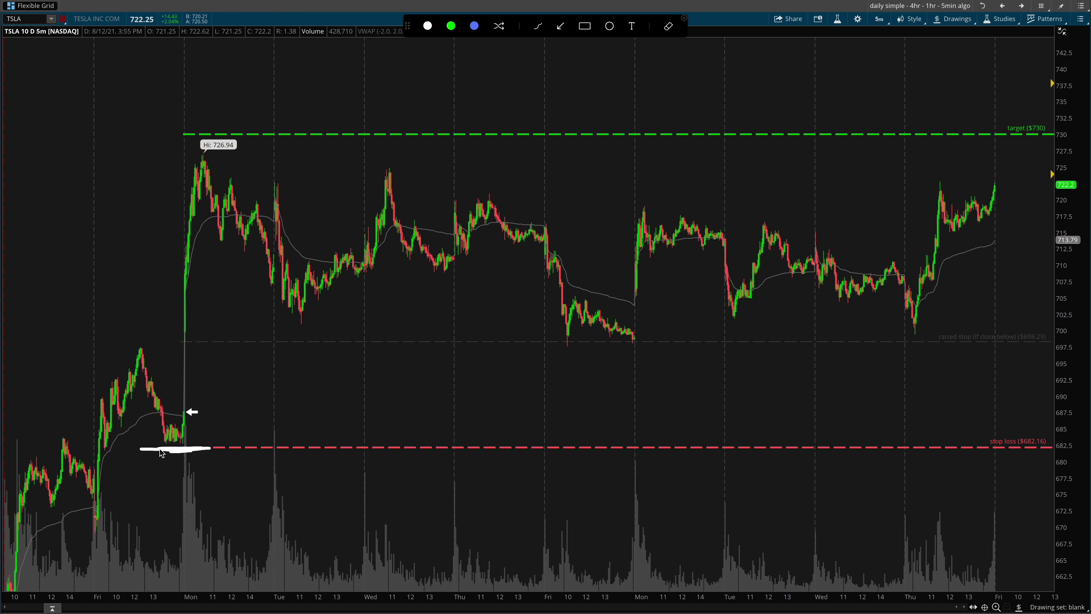
drag(178, 414, 198, 179)
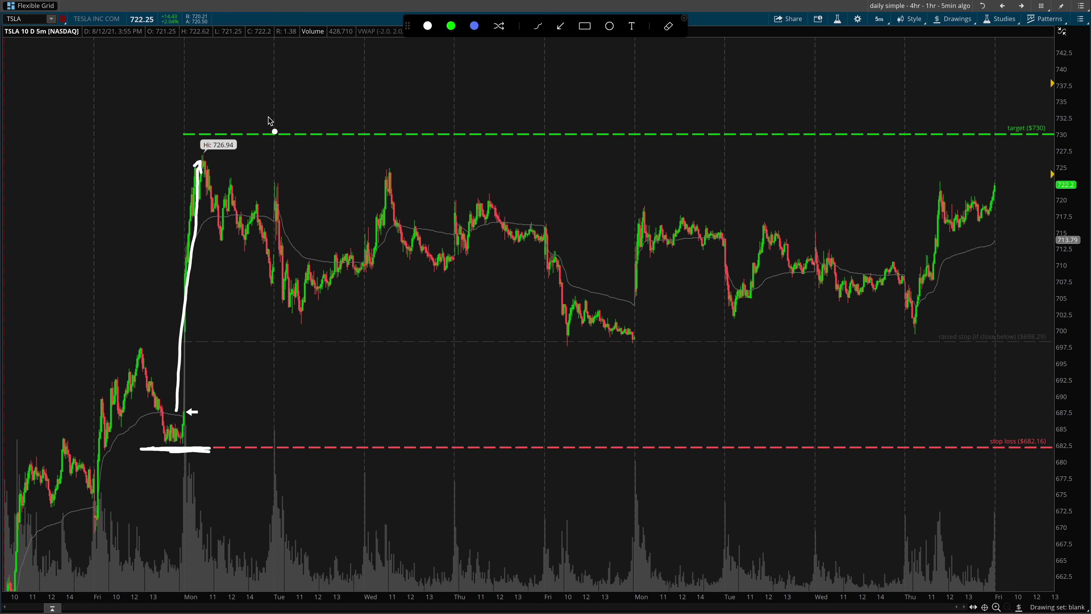
mouse_move(220, 155)
mouse_down()
mouse_move(194, 154)
mouse_move(232, 206)
mouse_move(178, 198)
mouse_move(195, 172)
mouse_move(232, 172)
mouse_move(211, 186)
mouse_up()
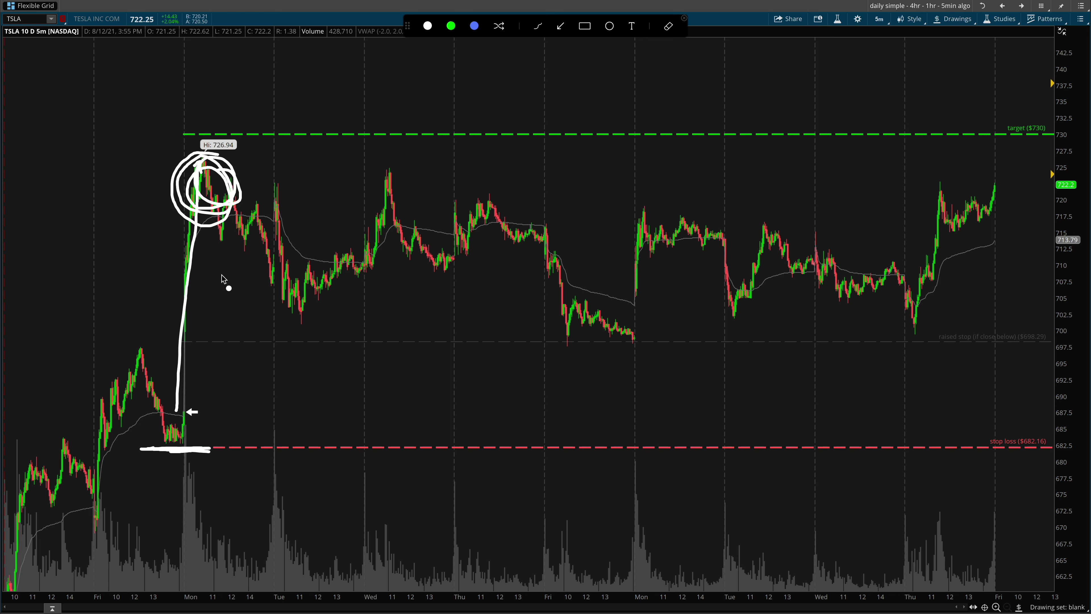
key(Escape)
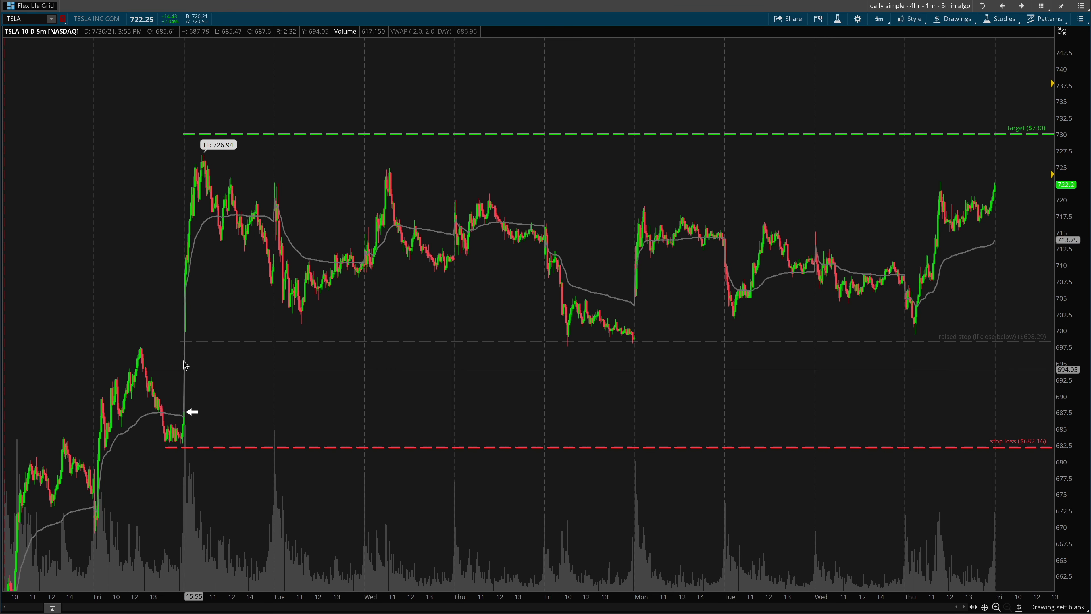
Draw an arrow along Monday's surge to its high, then a curved arrow through the pullback and recovery to the $730 target.
key(ctrl+shift+d)
mouse_move(184, 340)
mouse_down()
mouse_move(208, 164)
mouse_move(211, 183)
mouse_up()
click(190, 190)
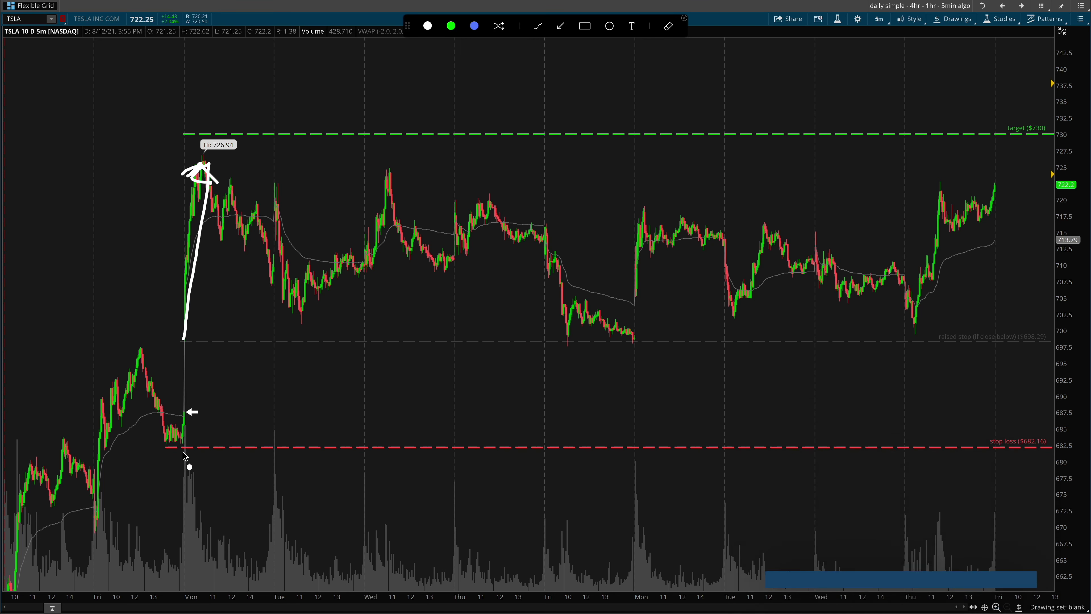
mouse_move(211, 173)
mouse_down()
mouse_move(296, 235)
mouse_move(627, 332)
mouse_move(889, 280)
mouse_move(980, 214)
mouse_move(1009, 177)
mouse_move(1024, 136)
mouse_move(1007, 144)
mouse_move(1015, 125)
mouse_move(1033, 166)
mouse_up()
click(1046, 134)
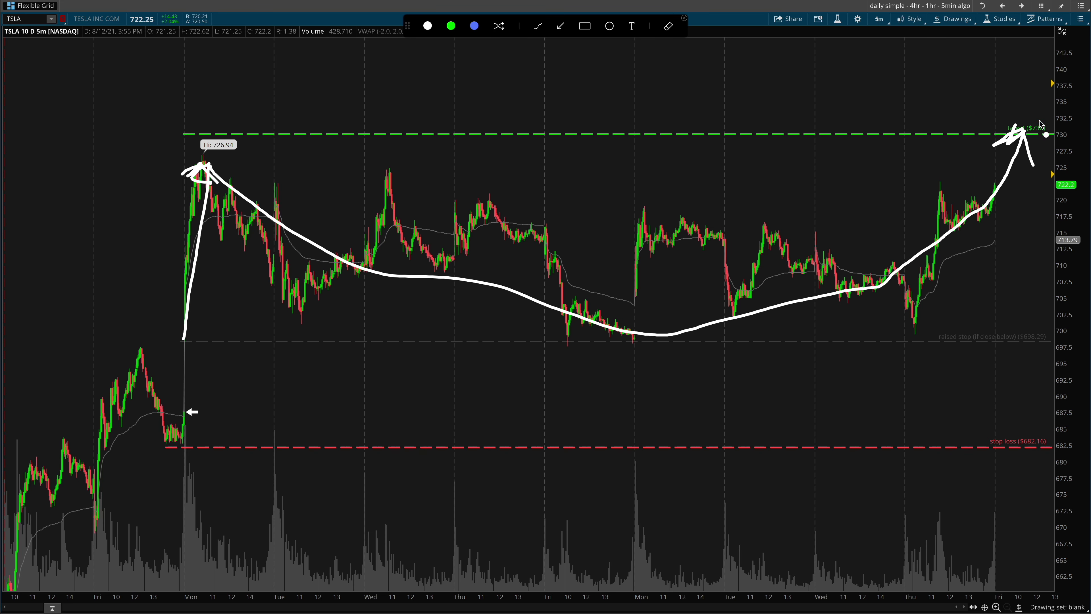
key(Escape)
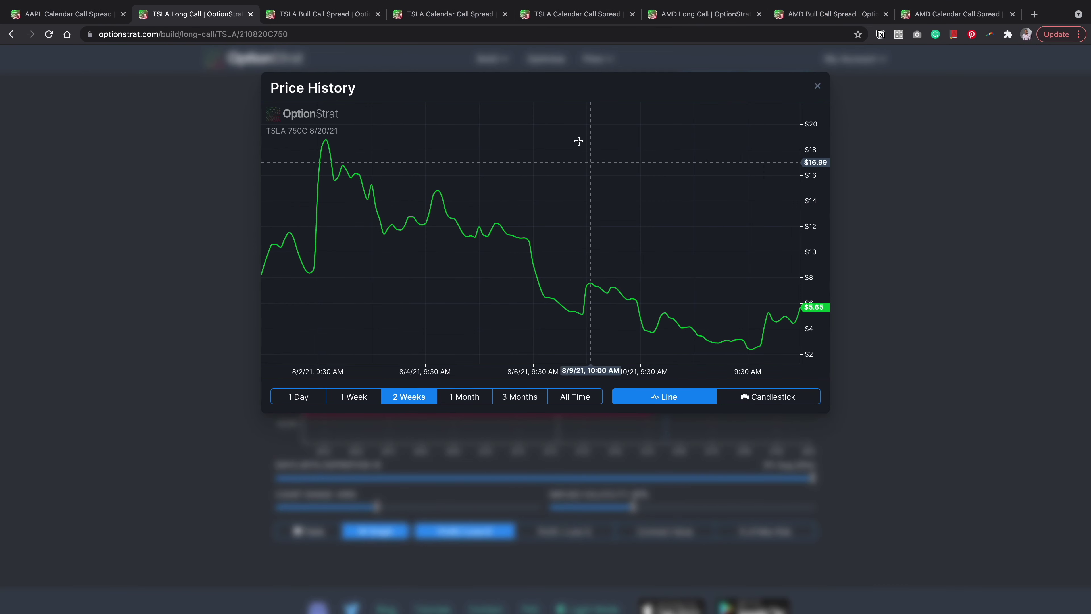
Close the price history, open the TSLA Bull Call Spread page, and handwrite "vert" beside the strategy.
click(897, 193)
click(336, 21)
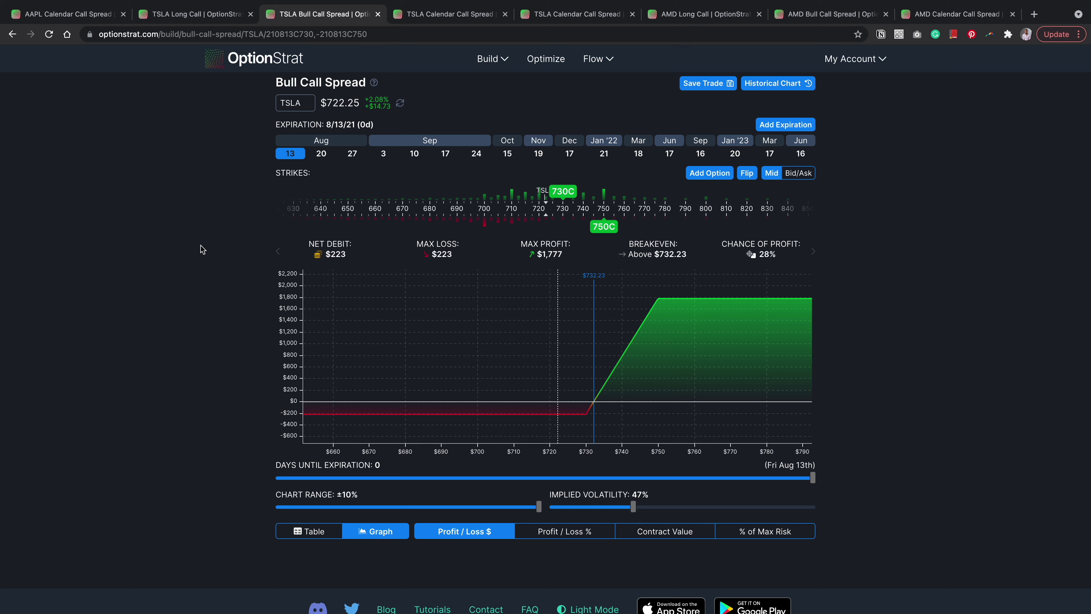
key(ctrl+alt+a)
mouse_move(79, 223)
mouse_down()
mouse_move(110, 210)
mouse_move(148, 226)
mouse_move(176, 192)
mouse_up()
mouse_move(185, 137)
mouse_down()
mouse_move(172, 194)
mouse_move(197, 168)
mouse_up()
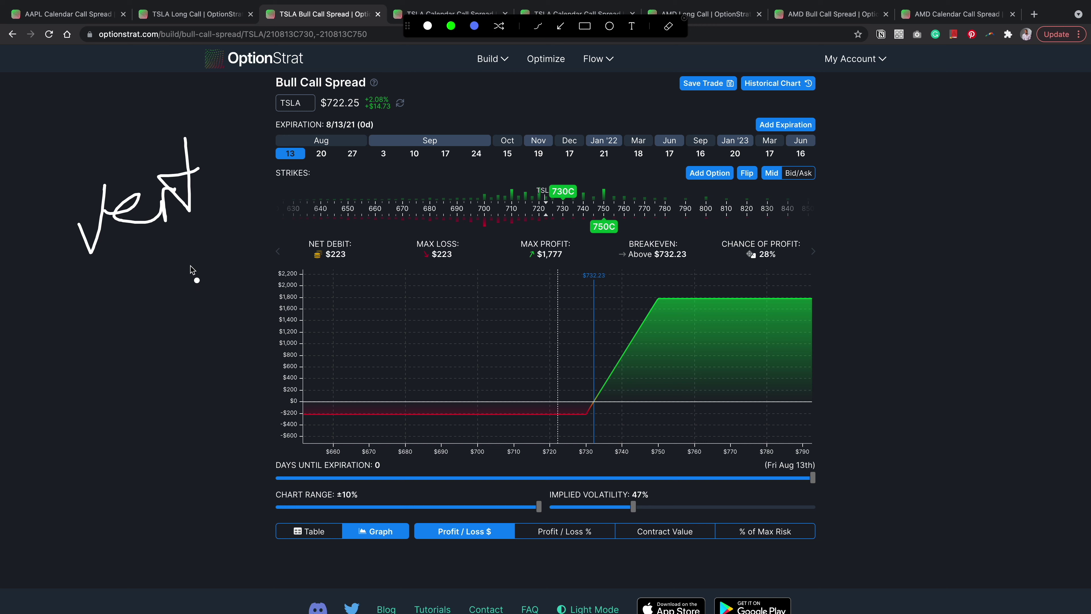
key(Escape)
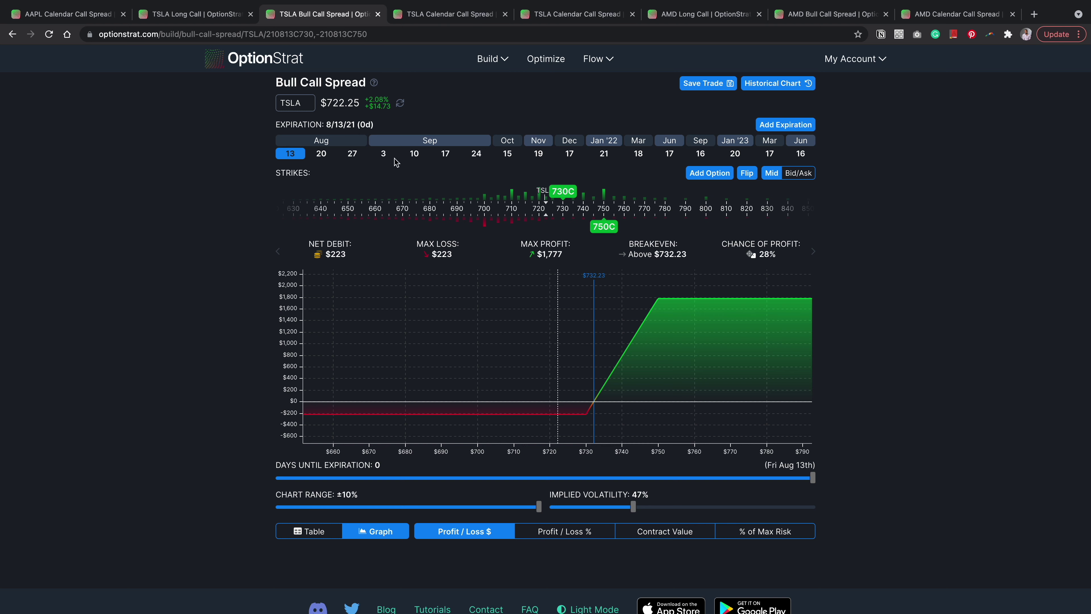
Circle the spread's 730C strike, August 13 expiration, and 750C strike, then clear the markings.
key(super+shift+a)
mouse_move(569, 174)
mouse_down()
mouse_move(540, 191)
mouse_move(562, 215)
mouse_move(580, 185)
mouse_move(566, 171)
mouse_up()
mouse_move(300, 134)
mouse_down()
mouse_move(269, 134)
mouse_move(310, 168)
mouse_move(296, 135)
mouse_up()
mouse_move(610, 208)
mouse_down()
mouse_move(590, 214)
mouse_move(629, 241)
mouse_move(618, 208)
mouse_move(606, 205)
mouse_up()
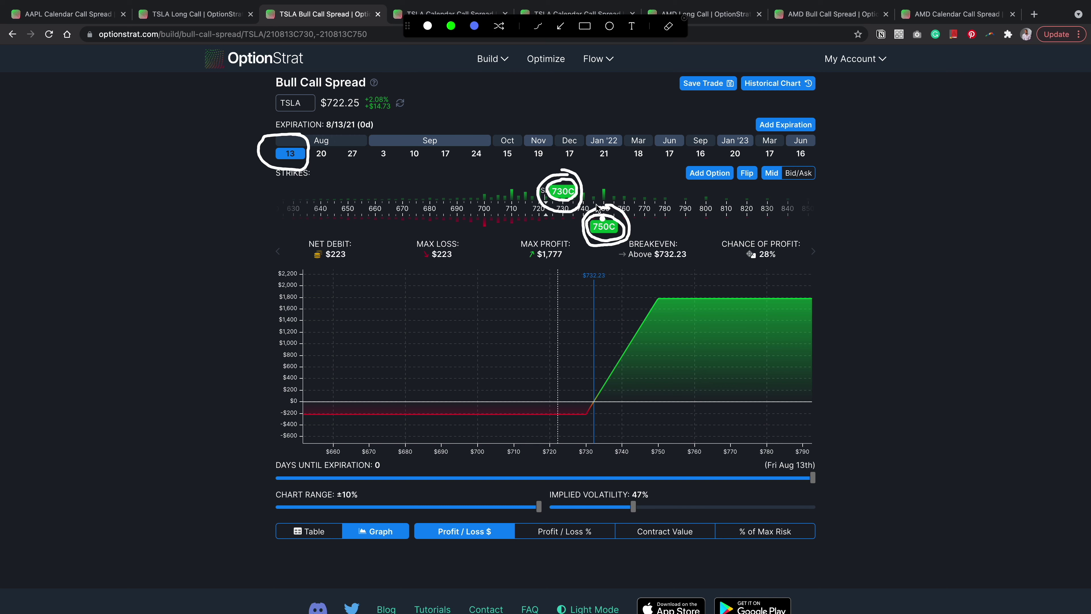
key(Escape)
Open the 730C leg's details, mark its bid price, and close the details.
click(562, 191)
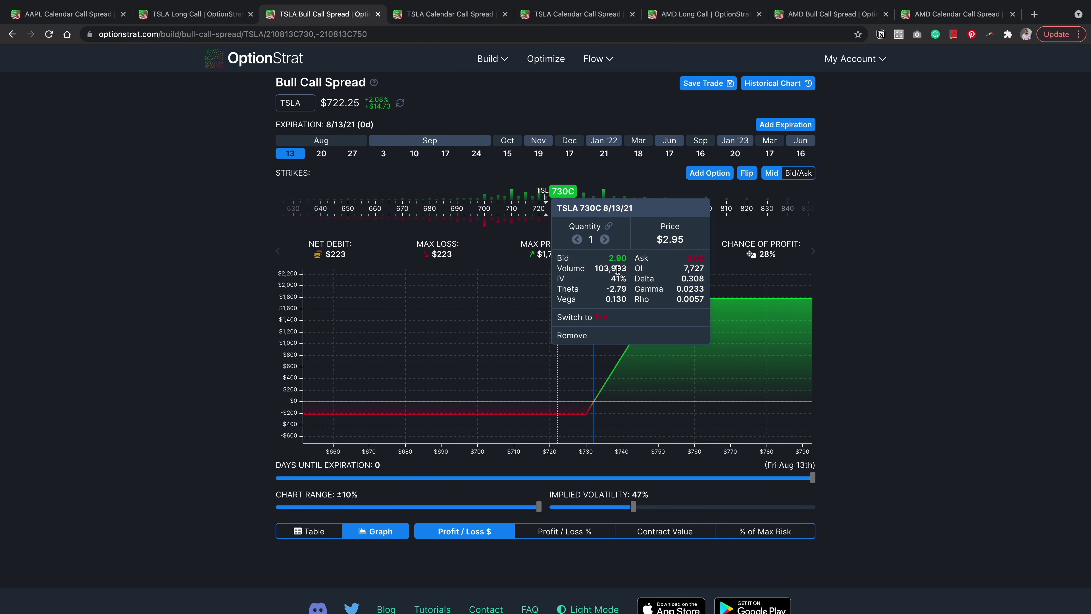
key(super+shift+a)
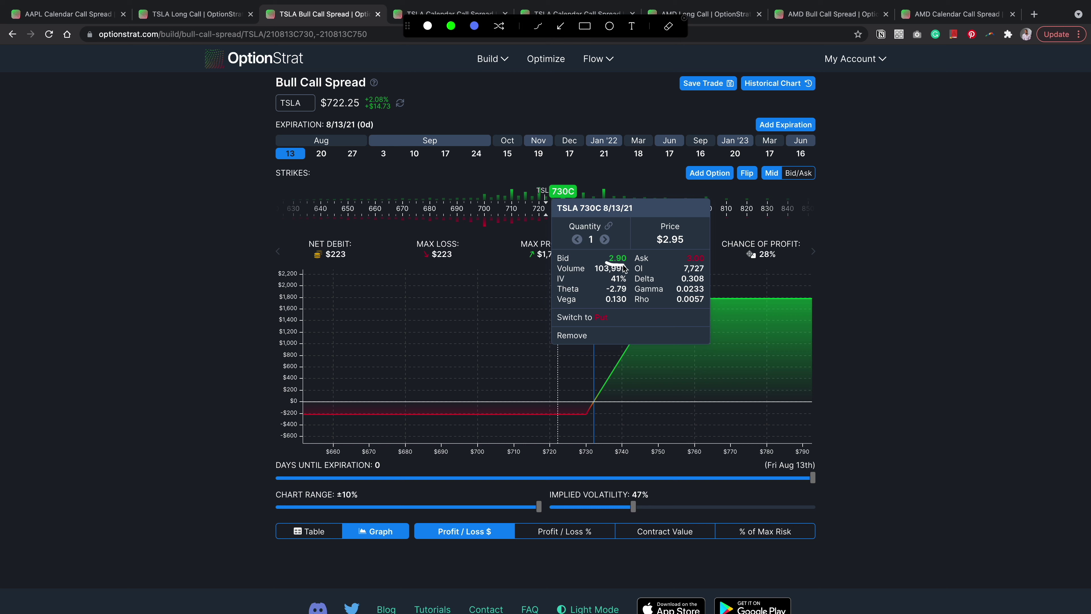
drag(629, 263, 616, 252)
key(Escape)
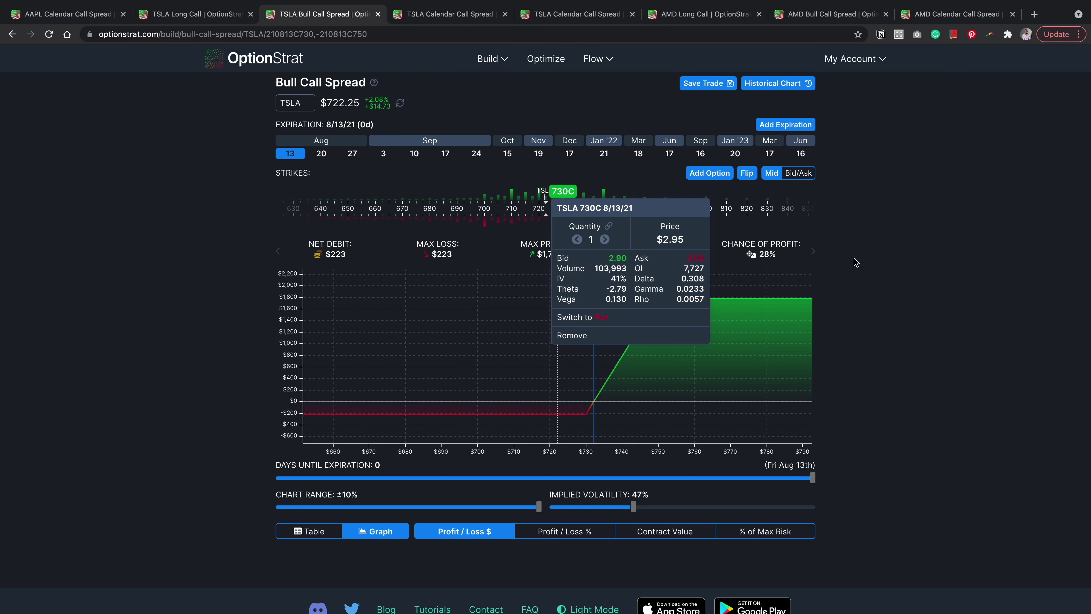
click(854, 261)
Open the 750C leg's details, mark its bid price, and clear the marking.
click(603, 227)
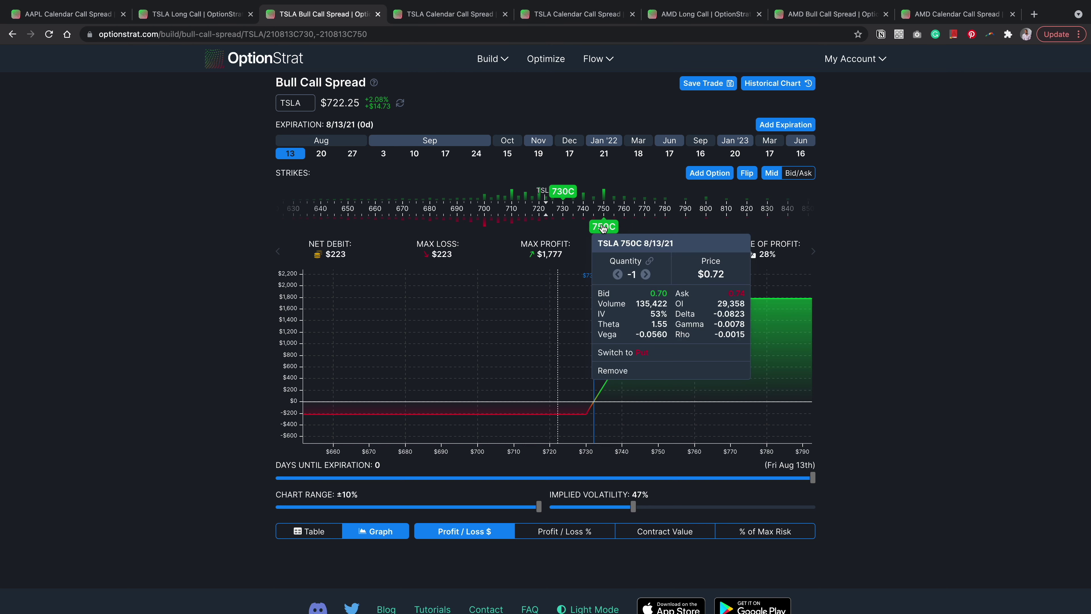
key(ctrl+shift+a)
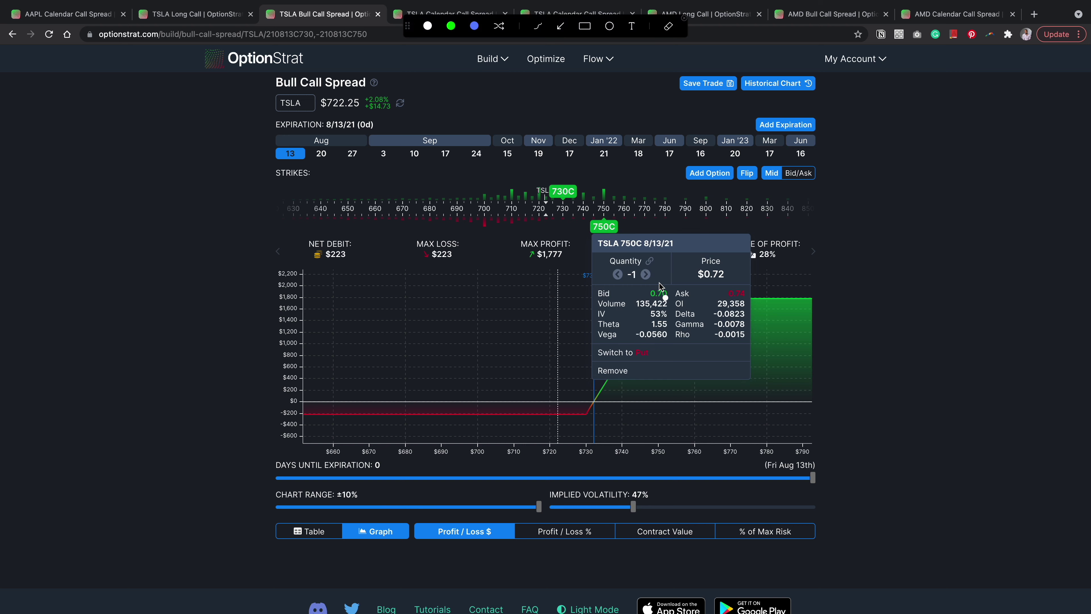
mouse_move(665, 284)
mouse_down()
mouse_move(649, 303)
mouse_move(678, 297)
mouse_up()
key(ctrl+shift+a)
Open the 730C leg's details, underline its bid price, and close the details.
click(560, 192)
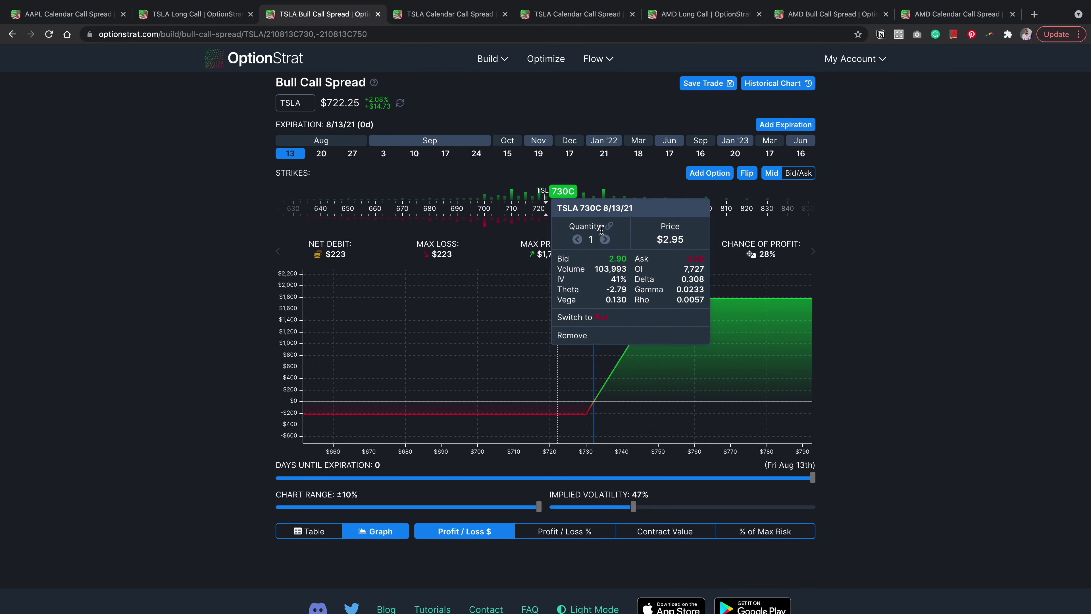
key(ctrl+shift+a)
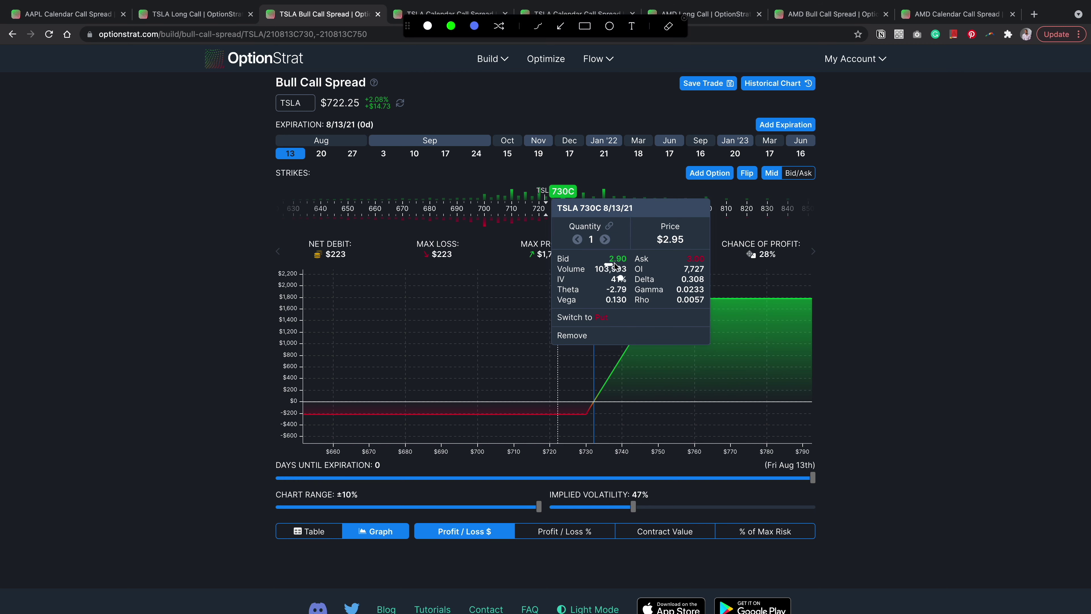
mouse_move(606, 270)
mouse_down()
mouse_move(615, 286)
mouse_move(664, 258)
mouse_move(669, 282)
mouse_up()
key(ctrl+shift+a)
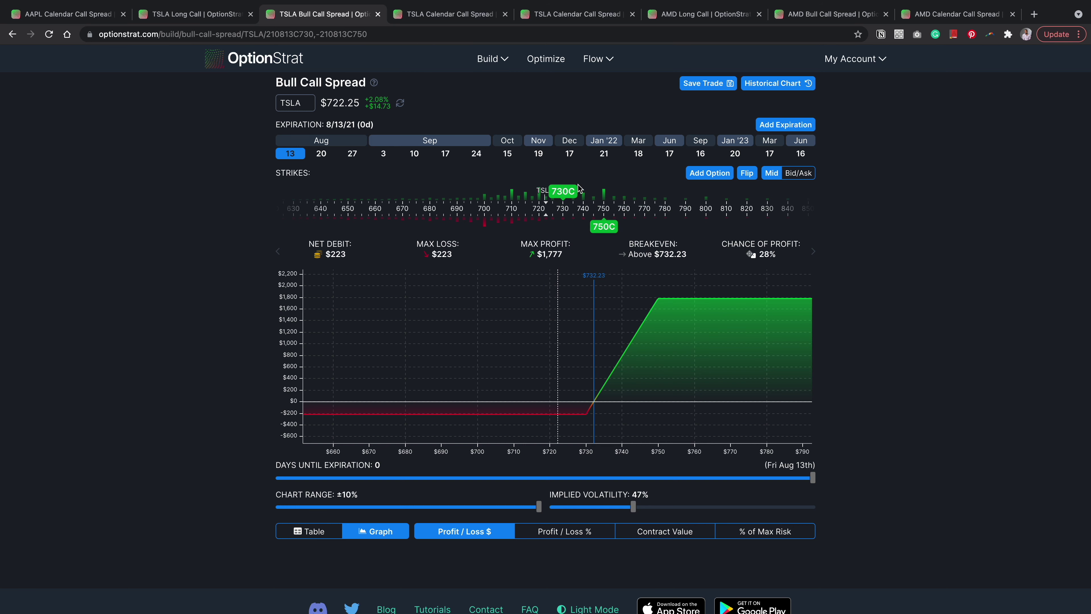
Circle the 730C and 750C strikes and mark the payoff curve's corner at $750, clearing the markings when done.
key(ctrl+shift+a)
mouse_move(577, 175)
mouse_down()
mouse_move(532, 191)
mouse_move(574, 174)
mouse_up()
mouse_move(584, 222)
mouse_down()
mouse_move(609, 214)
mouse_move(585, 226)
mouse_move(621, 241)
mouse_move(616, 217)
mouse_up()
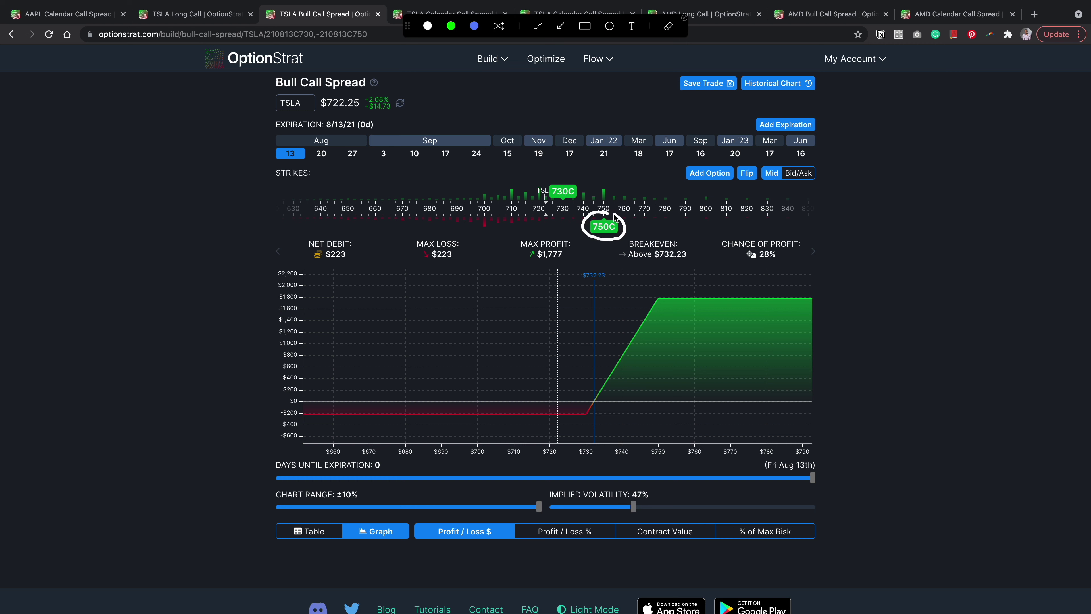
drag(641, 301, 682, 298)
key(ctrl+shift+a)
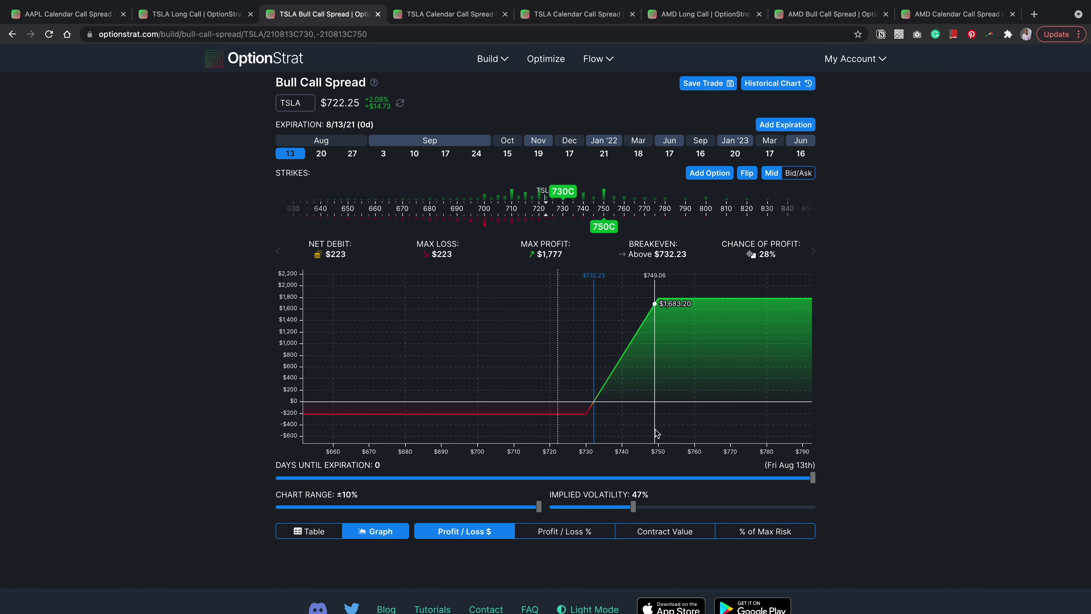
Draw an arrow along the payoff graph's flat maximum-profit line, circle the 750C strike, and clear the markings.
key(ctrl+shift+a)
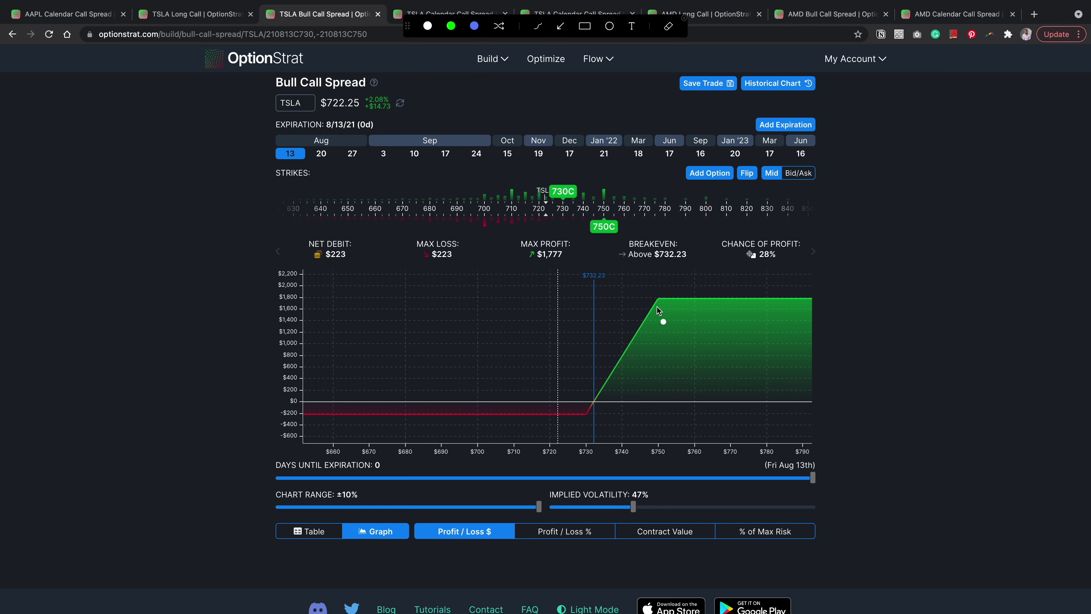
mouse_move(658, 300)
mouse_down()
mouse_move(777, 299)
mouse_move(766, 305)
mouse_up()
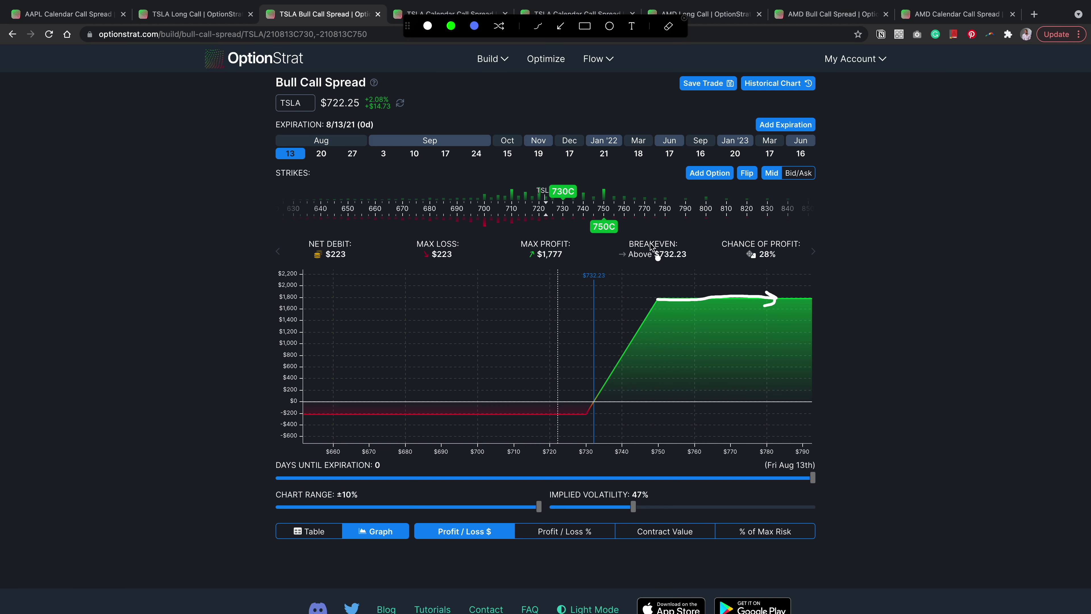
mouse_move(609, 213)
mouse_down()
mouse_move(596, 216)
mouse_move(627, 245)
mouse_move(608, 216)
mouse_up()
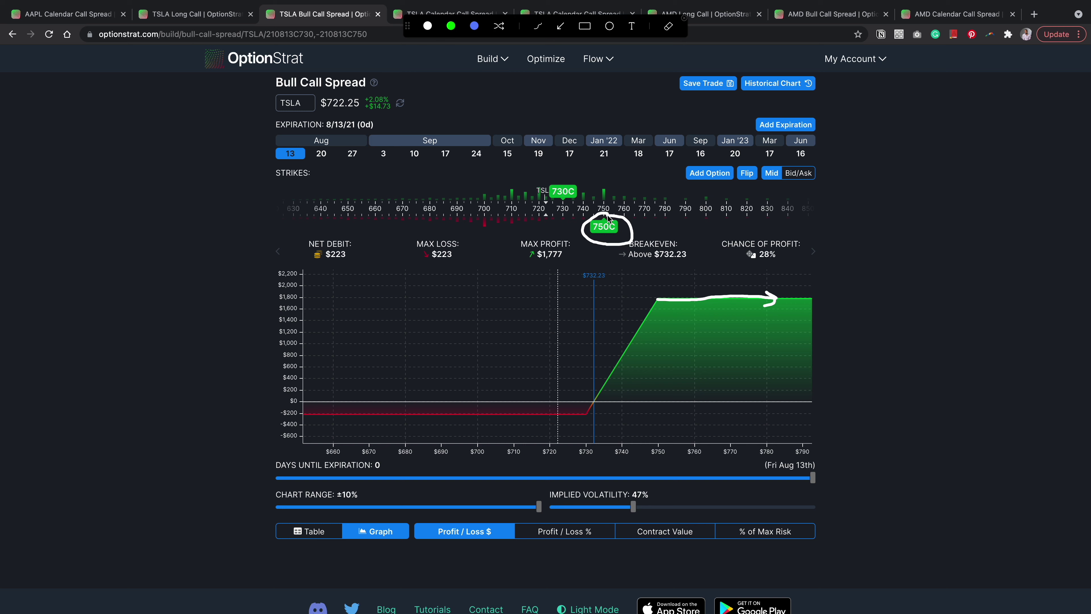
mouse_move(696, 281)
mouse_down()
mouse_move(524, 310)
mouse_move(683, 429)
mouse_move(700, 280)
mouse_up()
key(ctrl+shift+a)
Circle the spread's August 13 expiration and clear the circle.
key(ctrl+shift+a)
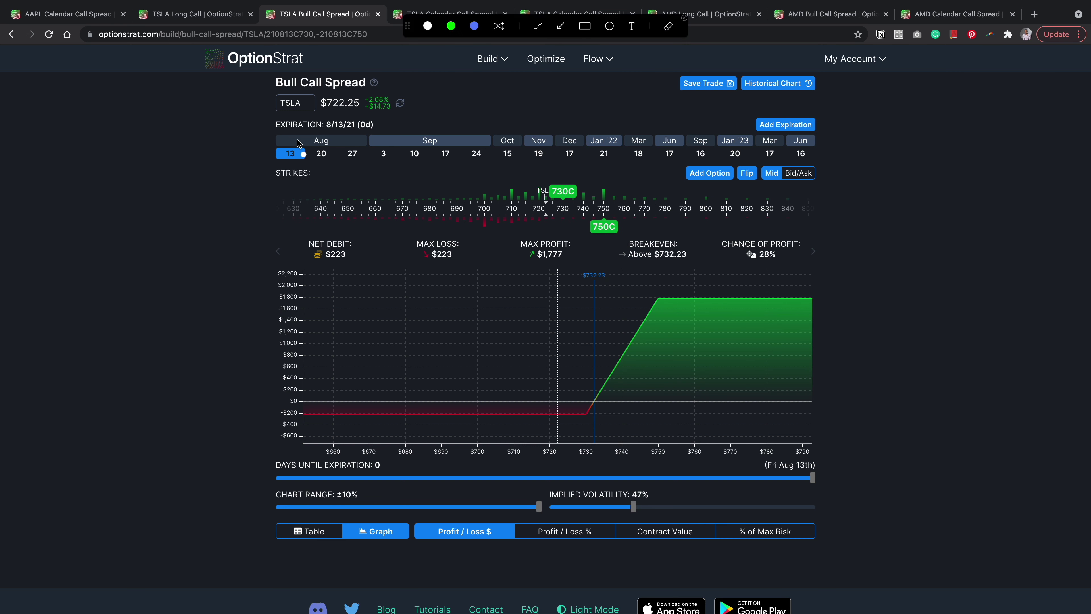
mouse_move(301, 139)
mouse_down()
mouse_move(275, 147)
mouse_move(318, 166)
mouse_move(287, 139)
mouse_up()
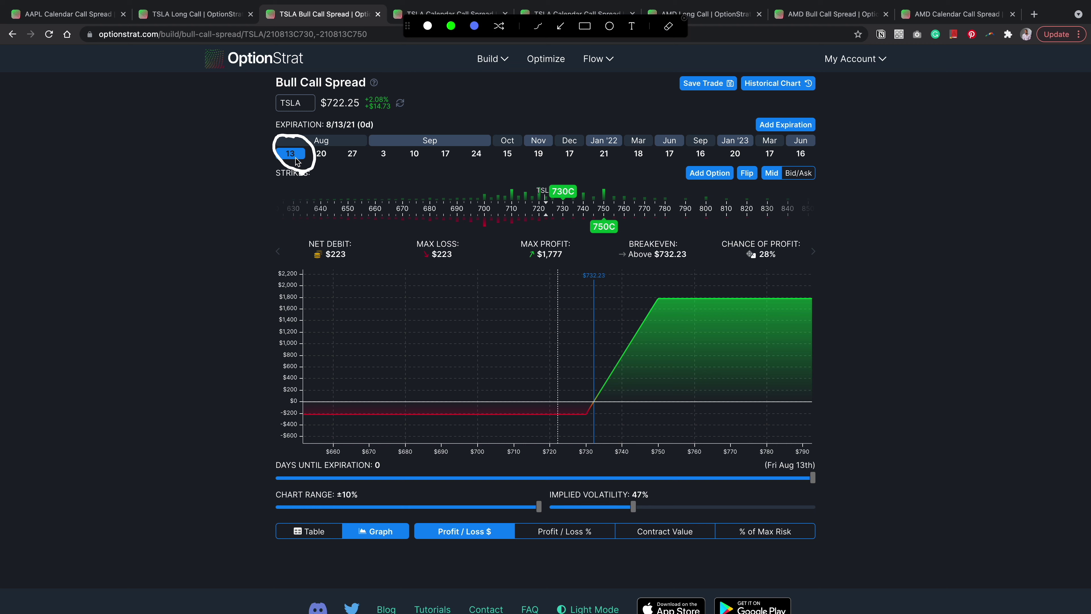
key(ctrl+shift+a)
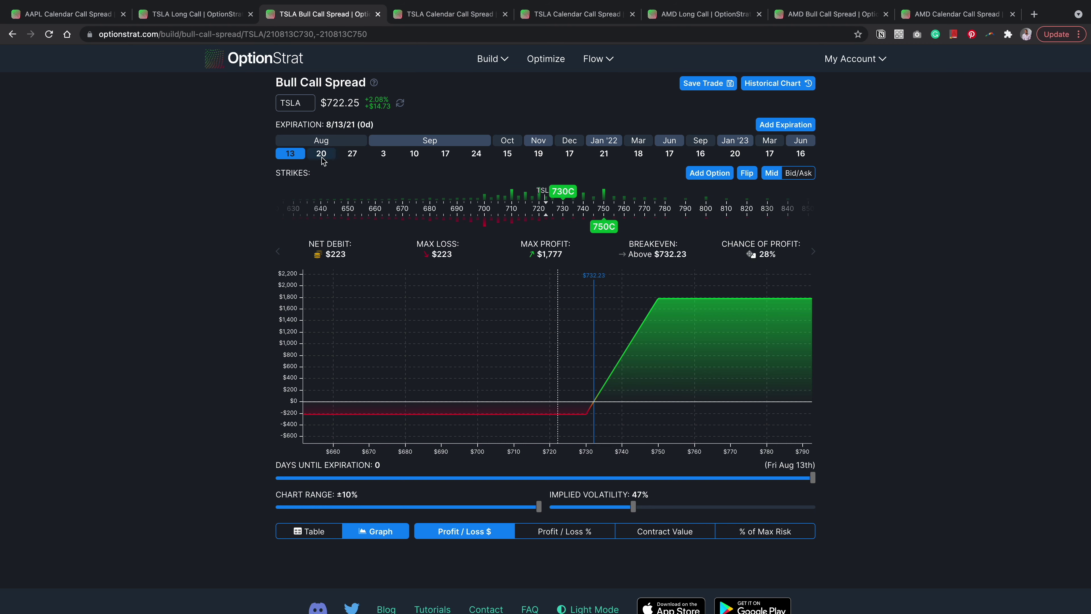
Open the spread's two-week price history, mark the August 2 low with an arrow across to the current price, and close it.
click(778, 83)
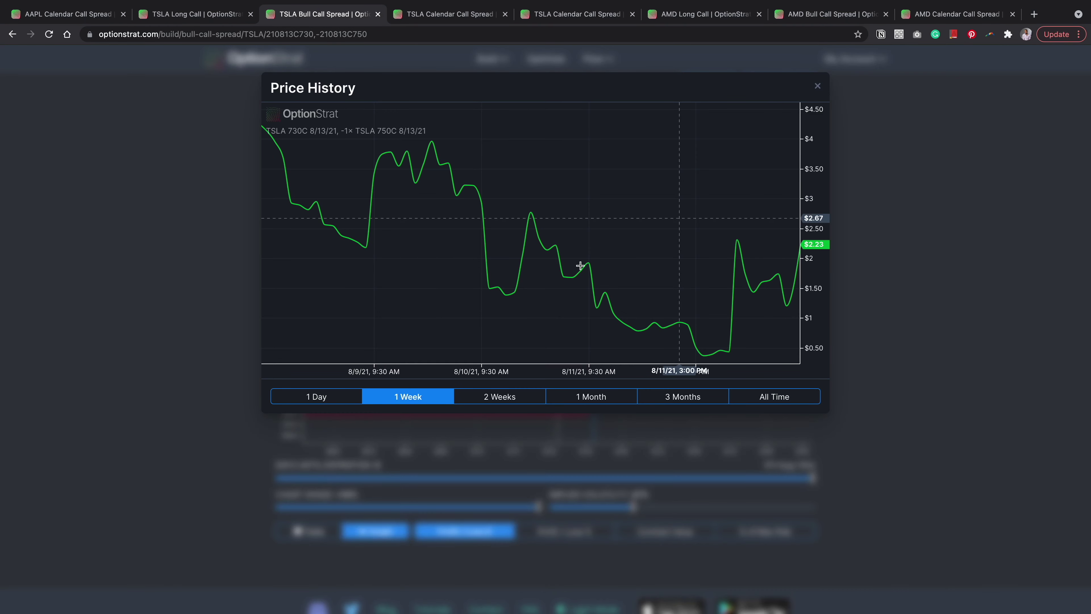
click(495, 396)
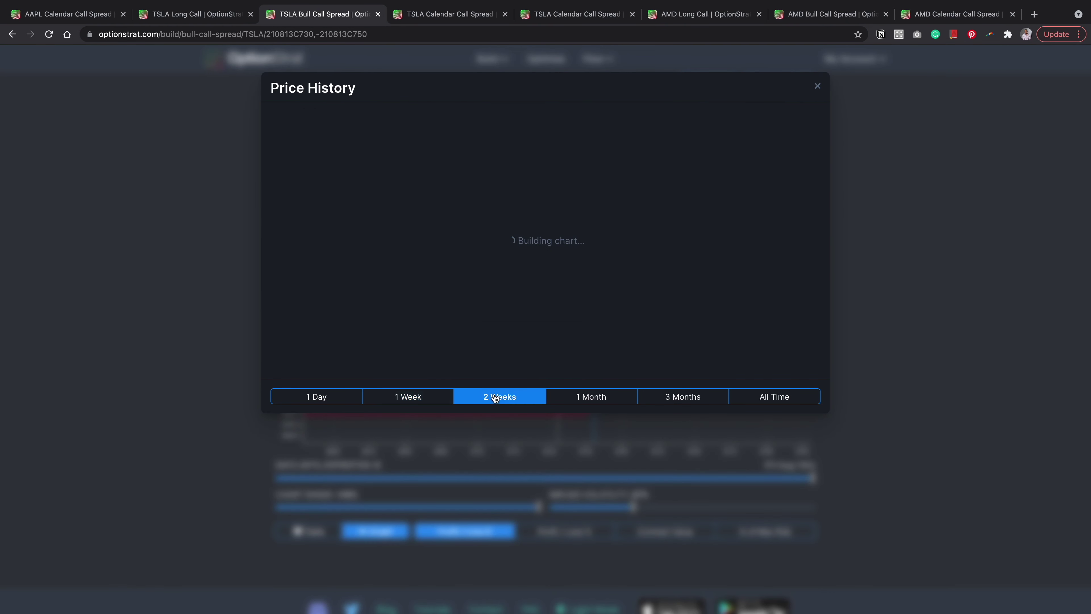
key(ctrl+shift+a)
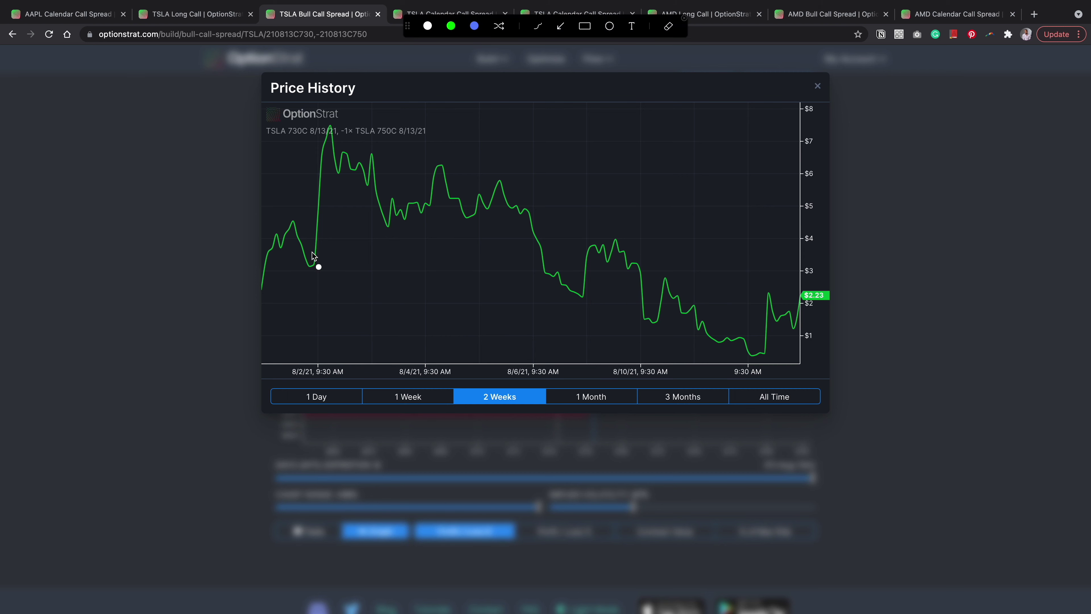
mouse_move(313, 252)
mouse_down()
mouse_move(300, 262)
mouse_move(791, 260)
mouse_move(784, 267)
mouse_move(808, 254)
mouse_move(788, 303)
mouse_move(846, 308)
mouse_move(804, 277)
mouse_up()
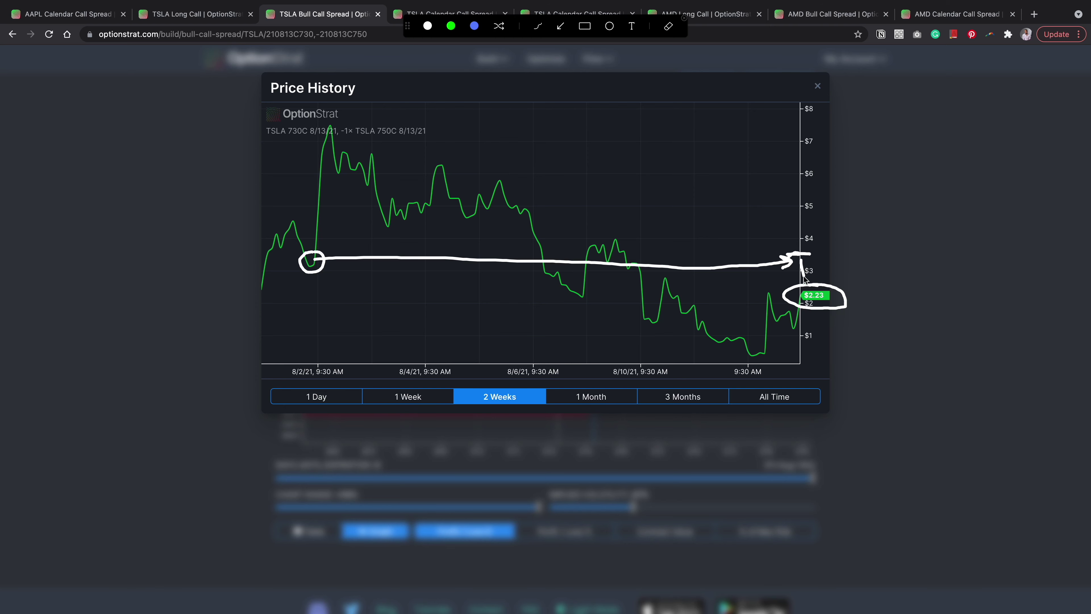
key(Escape)
click(869, 263)
Switch to the TSLA Long Call page, draw a rising arrow along its payoff curve, and clear it.
key(super+shift+a)
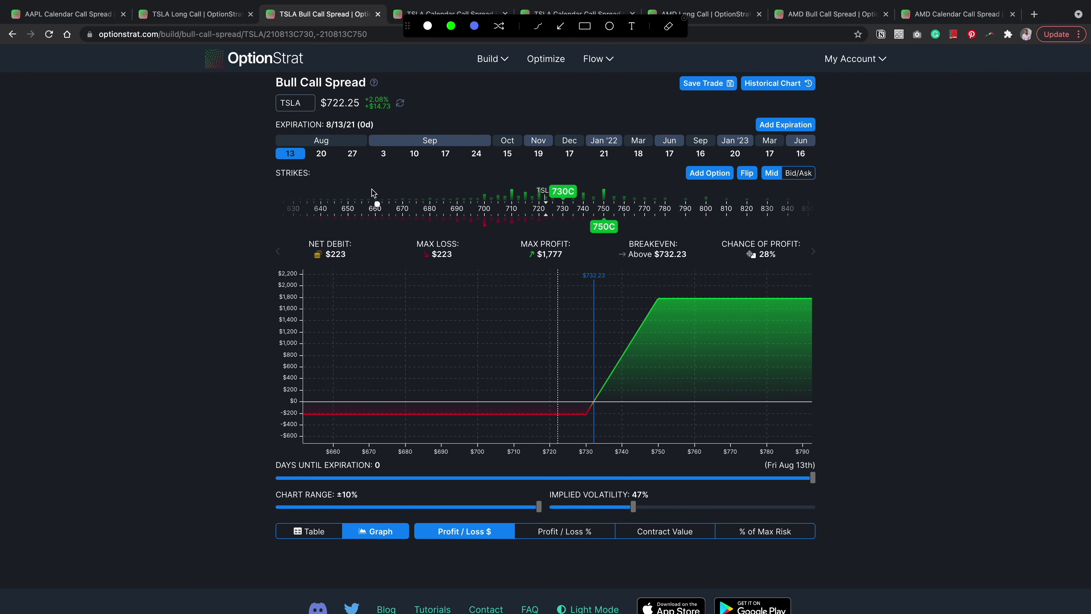
key(Escape)
click(202, 14)
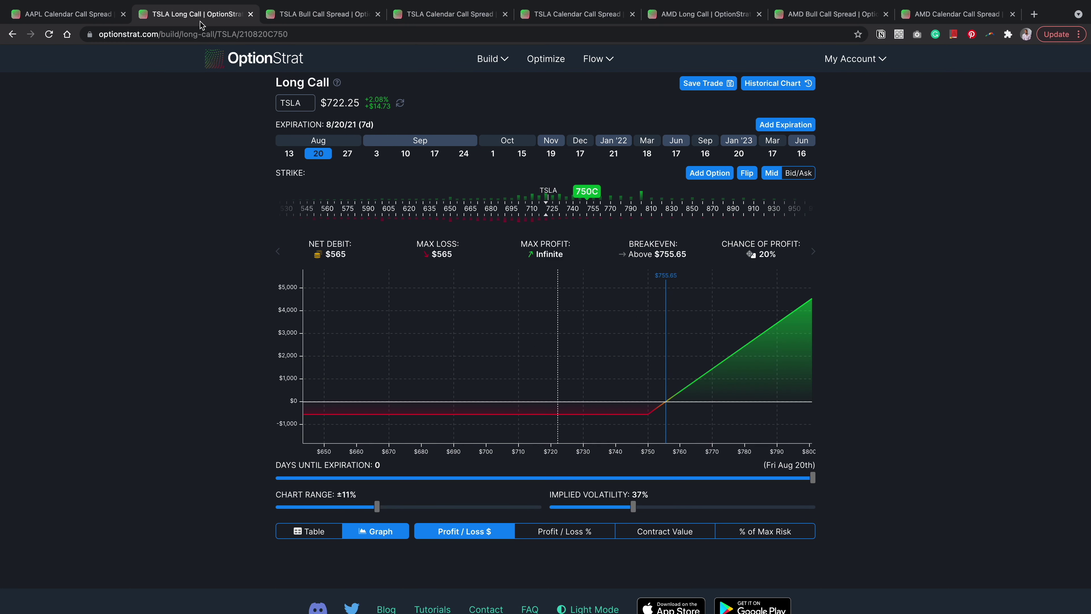
key(super+shift+a)
mouse_move(577, 404)
mouse_down()
mouse_move(685, 370)
mouse_move(778, 289)
mouse_move(789, 310)
mouse_up()
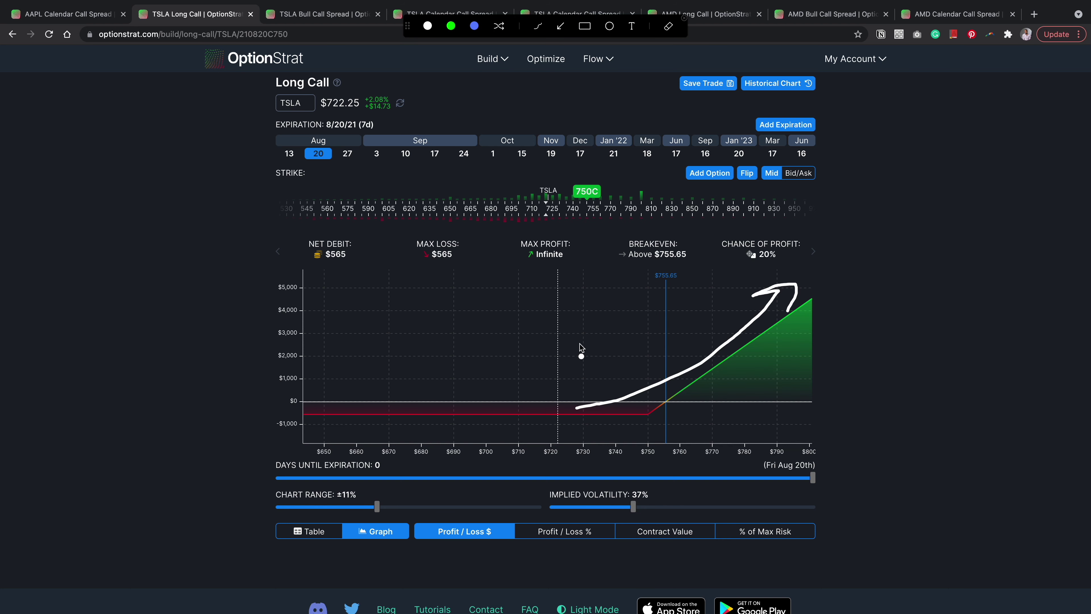
key(Escape)
Return to the TSLA Bull Call Spread page, draw a rising arrow beside its profit slope, and clear it.
click(318, 17)
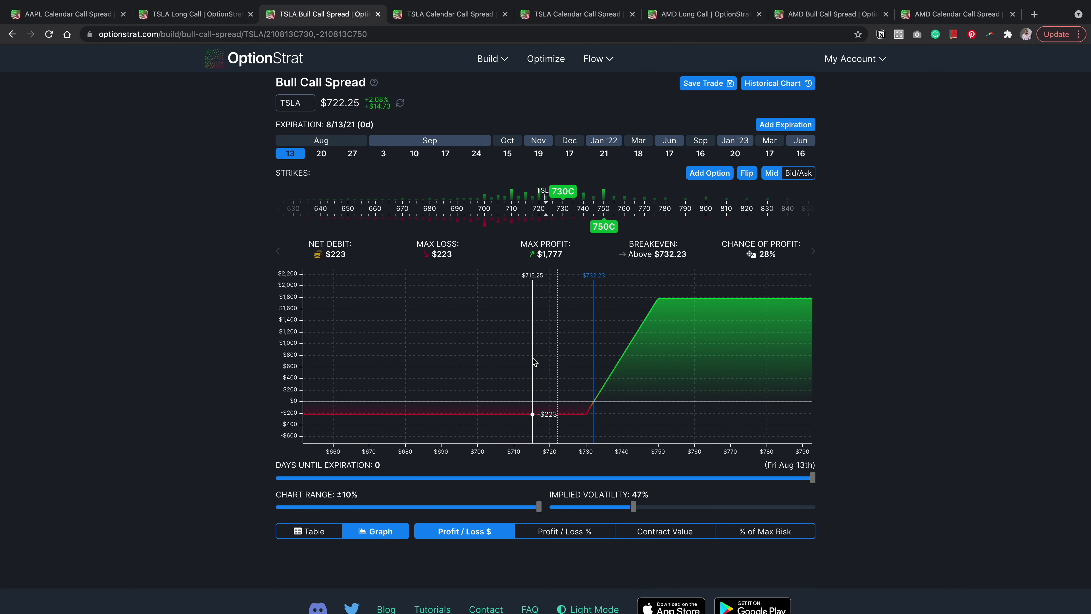
key(super+shift+a)
mouse_move(494, 388)
mouse_down()
mouse_move(610, 327)
mouse_move(597, 301)
mouse_move(618, 315)
mouse_up()
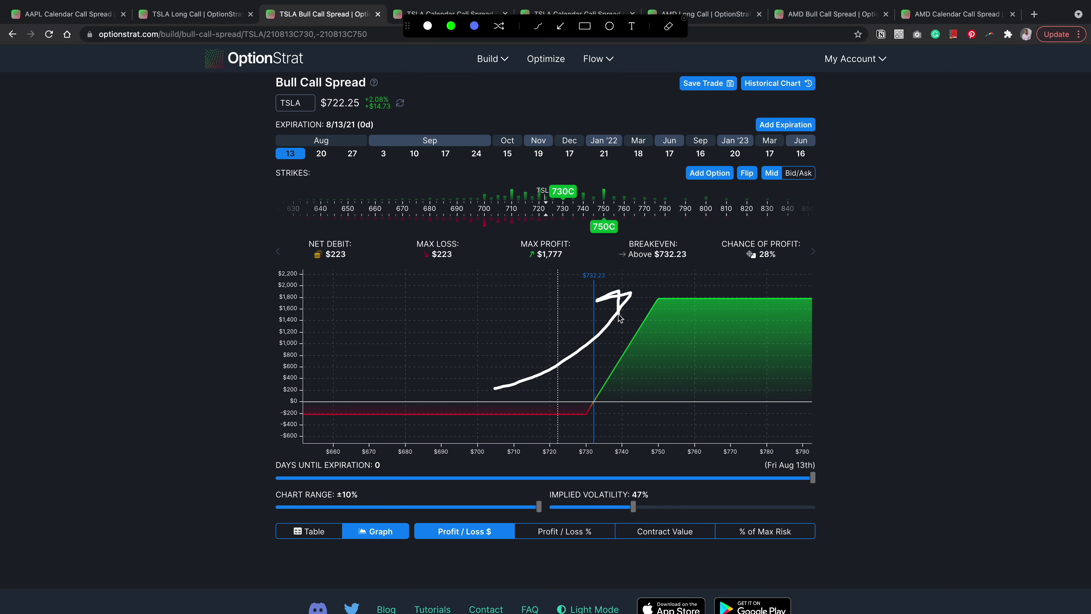
key(Escape)
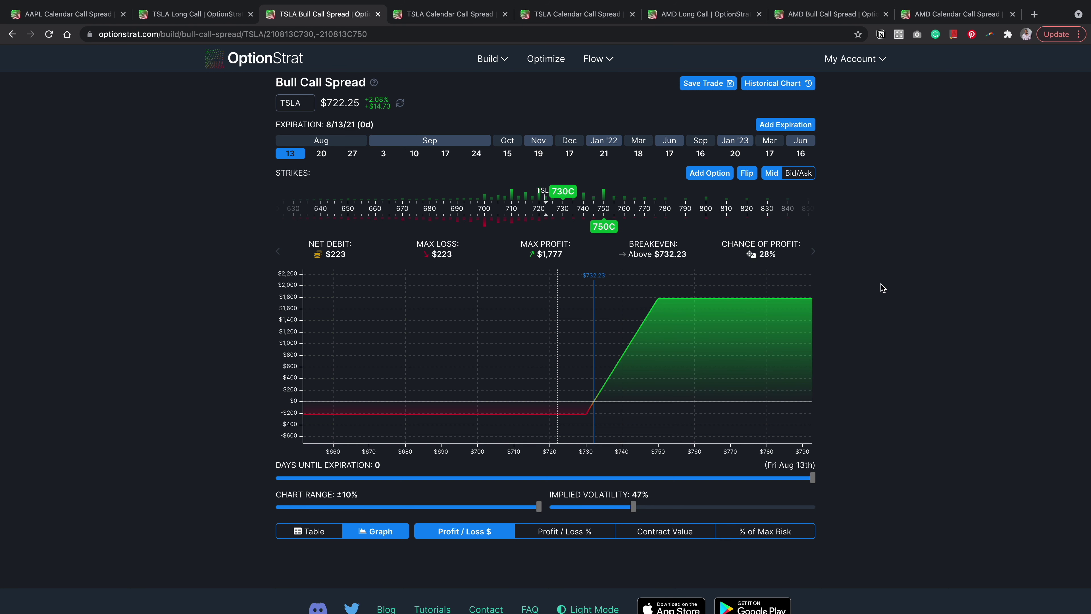
Open the TSLA Calendar Call Spread page with the August 20 and 27 expirations and mark its upper 750C strike, clearing the marking.
click(450, 14)
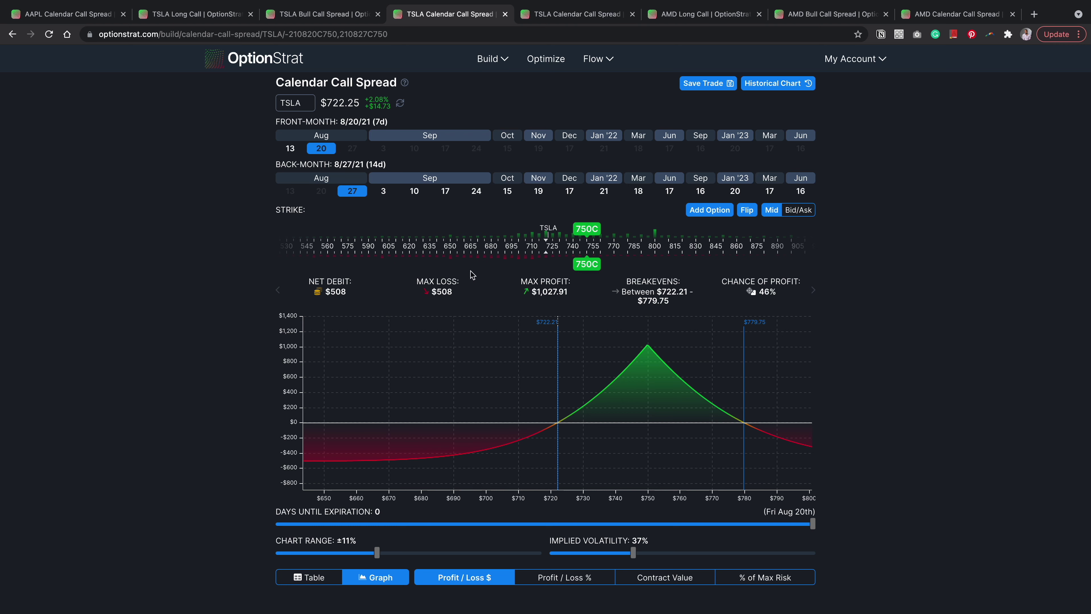
key(ctrl+shift+a)
mouse_move(595, 213)
mouse_down()
mouse_move(582, 211)
mouse_move(564, 243)
mouse_move(592, 287)
mouse_move(608, 217)
mouse_move(596, 214)
mouse_up()
key(ctrl+shift+a)
Go back to the TSLA Long Call page, circle its 750C strike, and clear the circle.
click(312, 19)
click(227, 19)
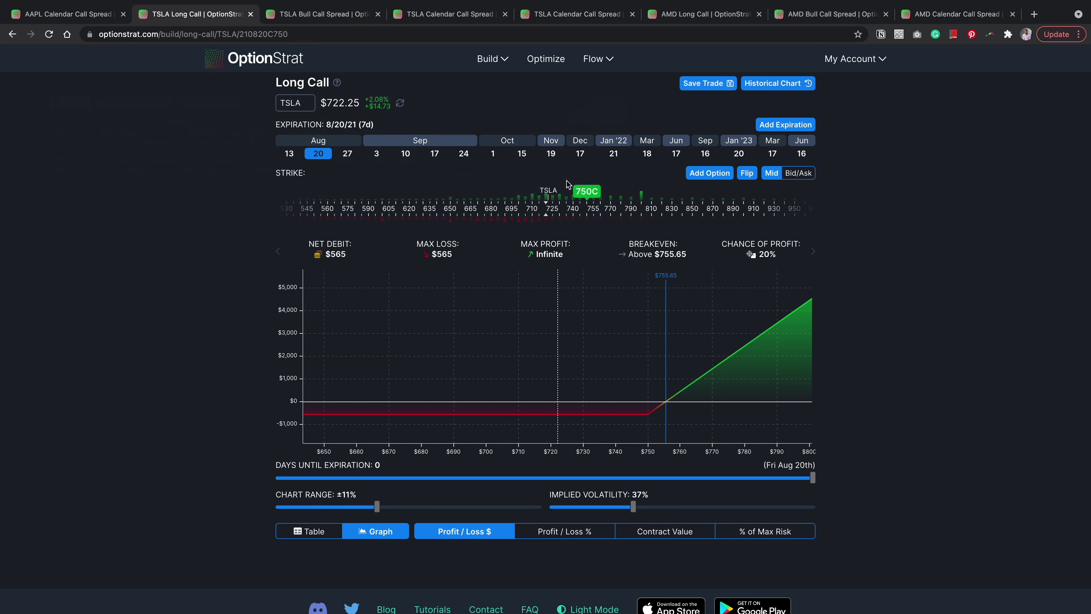
key(ctrl+shift+a)
mouse_move(578, 176)
mouse_down()
mouse_move(601, 204)
mouse_move(579, 172)
mouse_up()
key(ctrl+shift+a)
Return to the TSLA Calendar Call Spread page, mark its 750C strikes for comparison, and clear the marking.
click(436, 18)
key(ctrl+shift+a)
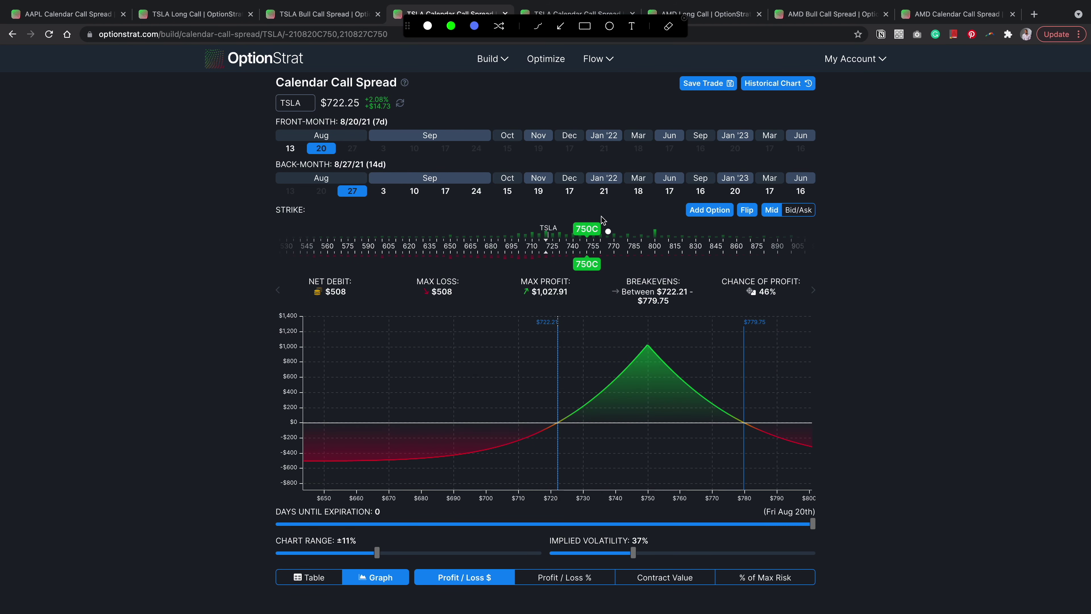
mouse_move(601, 219)
mouse_down()
mouse_move(573, 217)
mouse_move(595, 297)
mouse_move(619, 221)
mouse_up()
key(ctrl+shift+a)
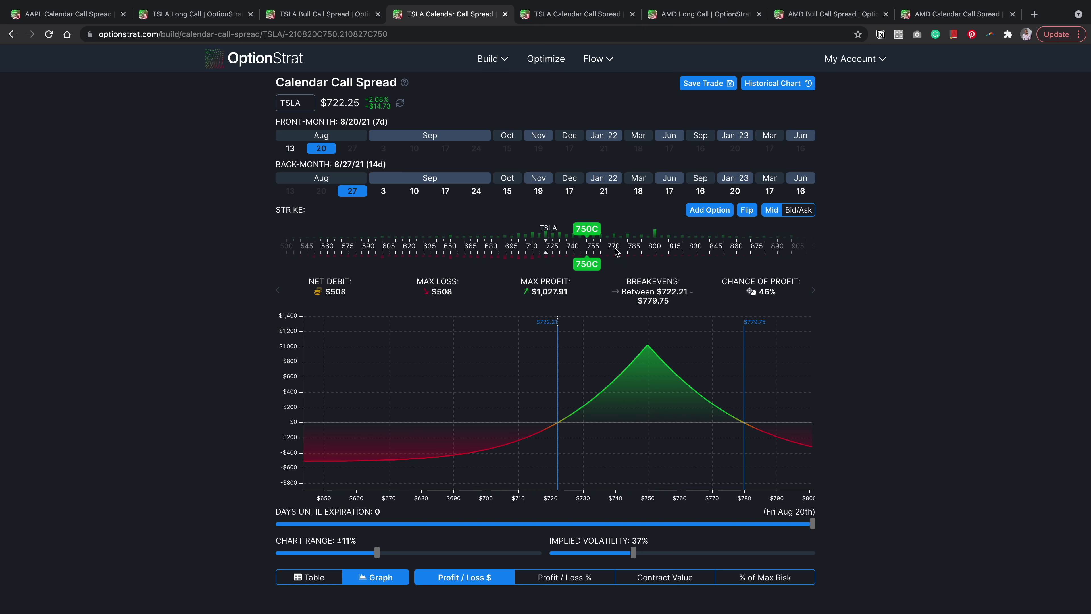
Circle the front-month August 20 and back-month August 27 expirations repeatedly, mark the link between them, and clear the markings.
key(ctrl+shift+a)
mouse_move(335, 142)
mouse_down()
mouse_move(326, 127)
mouse_move(303, 150)
mouse_move(340, 148)
mouse_move(330, 137)
mouse_move(344, 211)
mouse_move(360, 180)
mouse_up()
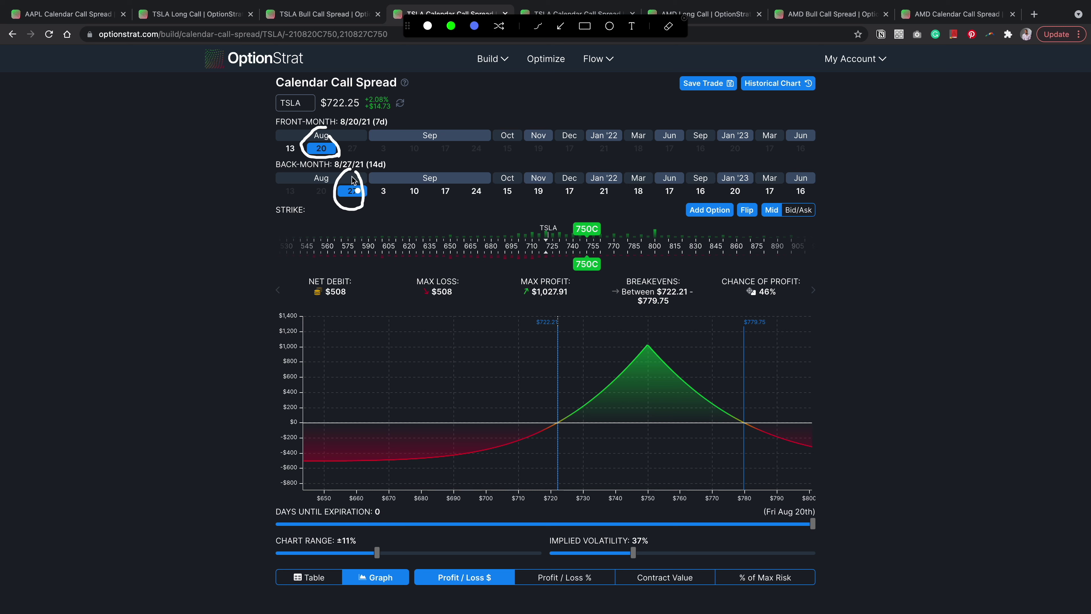
mouse_move(342, 203)
mouse_down()
mouse_move(376, 195)
mouse_move(350, 180)
mouse_move(358, 198)
mouse_up()
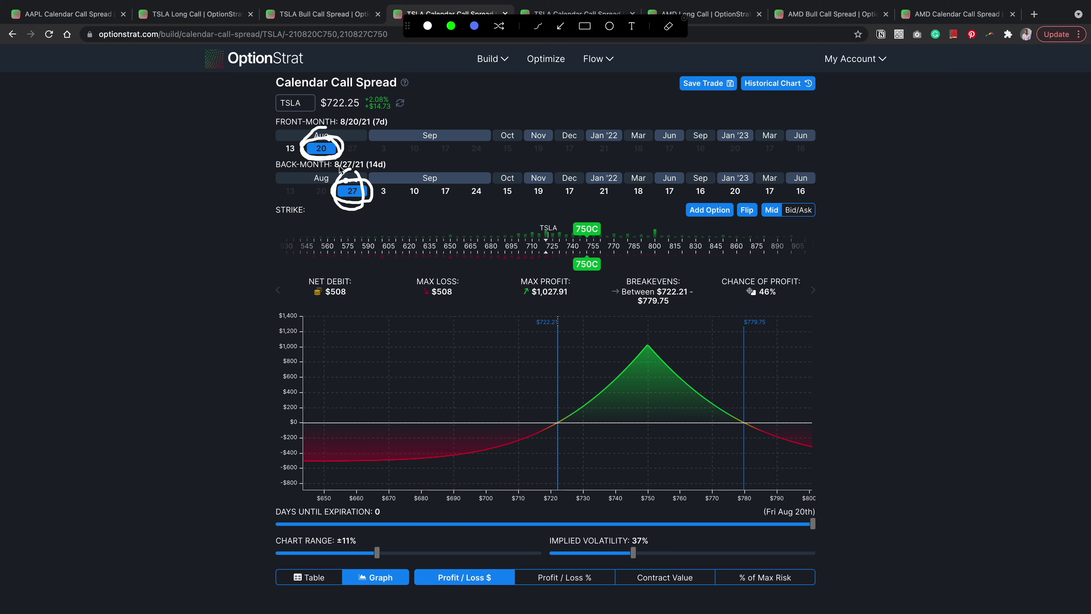
mouse_move(214, 180)
mouse_down()
mouse_move(219, 200)
mouse_move(244, 186)
mouse_move(262, 205)
mouse_move(265, 169)
mouse_move(275, 199)
mouse_move(315, 195)
mouse_up()
mouse_move(317, 145)
mouse_down()
mouse_move(323, 184)
mouse_move(335, 165)
mouse_move(342, 172)
mouse_up()
key(Escape)
Show the calendar spread's Greeks, circle its Theta, and clear the circle.
mouse_move(572, 287)
mouse_down()
mouse_move(430, 266)
mouse_move(415, 306)
mouse_move(431, 266)
mouse_up()
key(ctrl+shift+a)
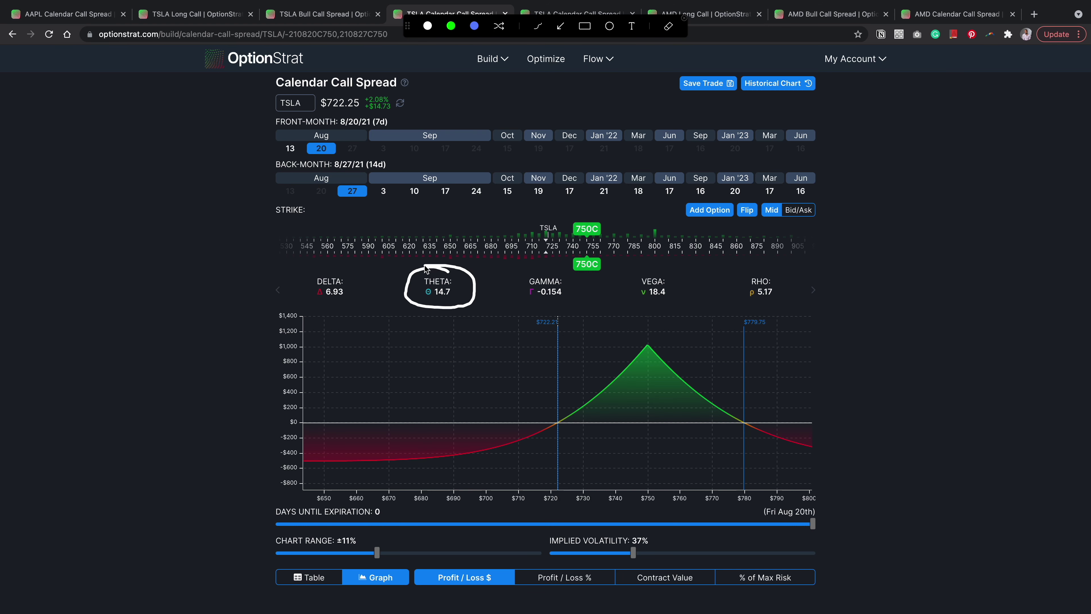
key(Escape)
Show the Greeks on the TSLA Long Call page, circle and underline its Theta, and clear the markings.
click(213, 14)
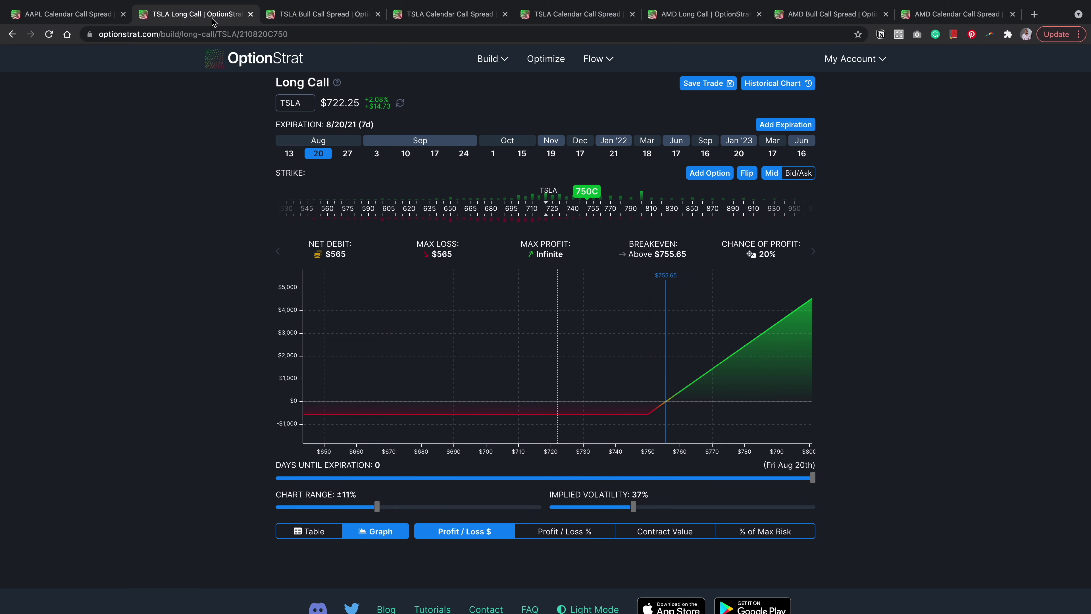
click(559, 252)
key(ctrl+shift+a)
mouse_move(437, 235)
mouse_down()
mouse_move(412, 247)
mouse_move(462, 254)
mouse_move(435, 234)
mouse_move(471, 264)
mouse_move(427, 274)
mouse_up()
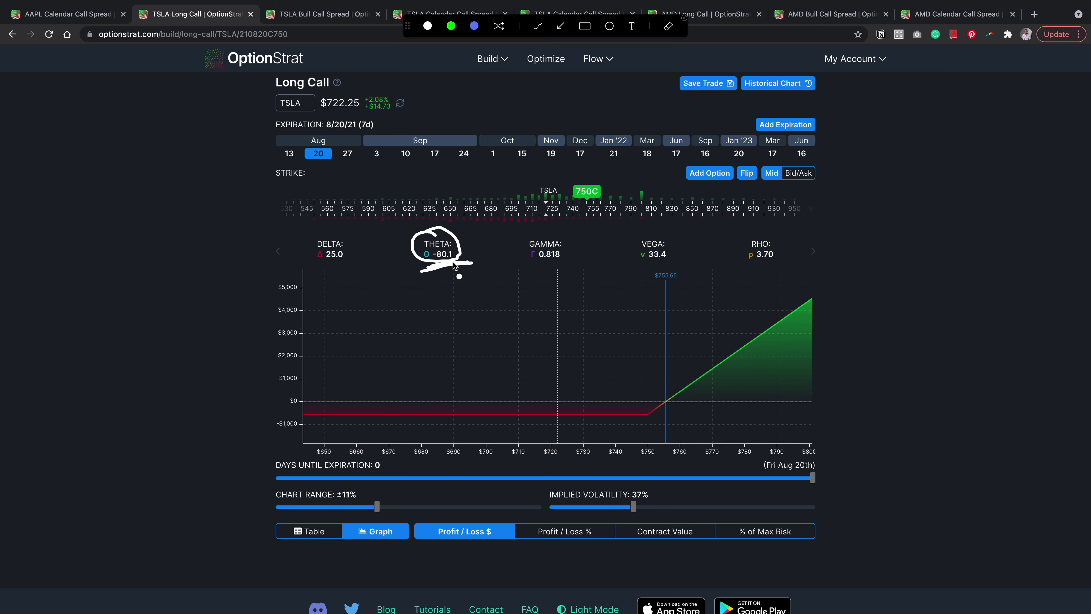
key(Escape)
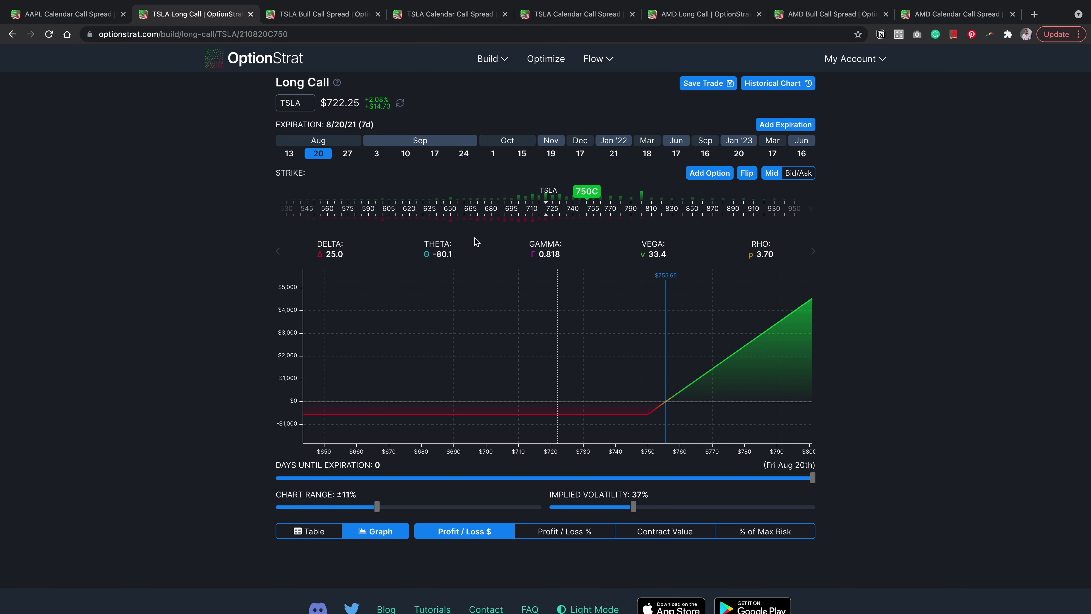
Switch the long call's figures back to cost and profit, circle its net debit, and clear the circle.
click(446, 250)
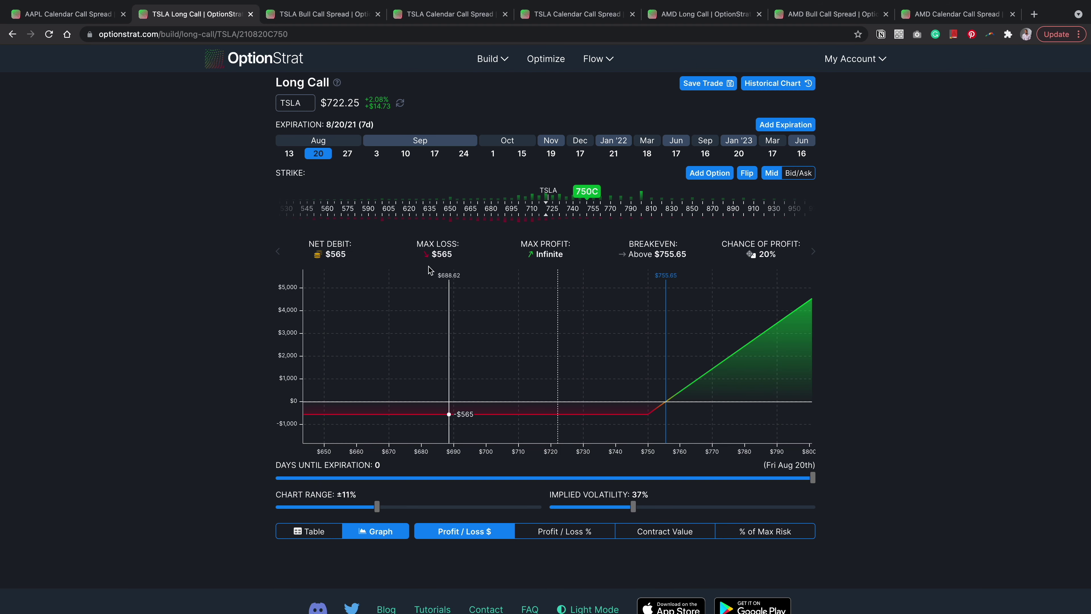
key(super+shift+a)
drag(346, 232, 331, 269)
key(Escape)
Return to the TSLA Calendar Call Spread page and circle and underline its Theta.
click(442, 16)
key(super+shift+a)
mouse_move(450, 277)
mouse_down()
mouse_move(442, 269)
mouse_move(410, 301)
mouse_move(436, 264)
mouse_move(415, 299)
mouse_move(467, 296)
mouse_move(446, 302)
mouse_up()
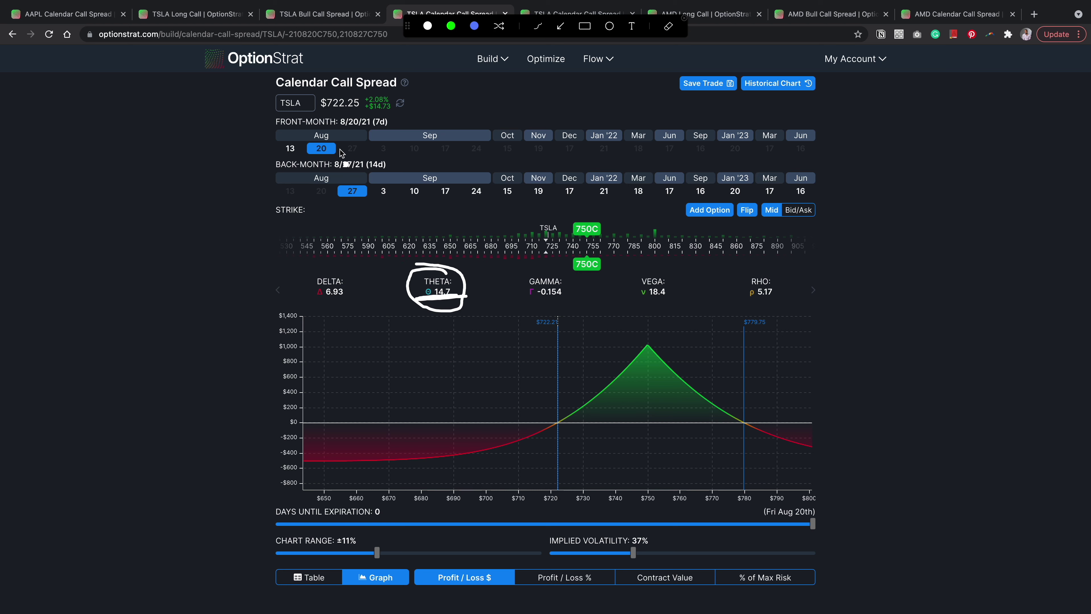
Circle the front-month Aug 20 and back-month Aug 27 expirations, draw an arrow from Aug 20 to Aug 27, and clear the markings.
key(super+shift+a)
key(super+shift+a)
mouse_move(334, 128)
mouse_down()
mouse_move(322, 125)
mouse_move(344, 200)
mouse_move(369, 174)
mouse_up()
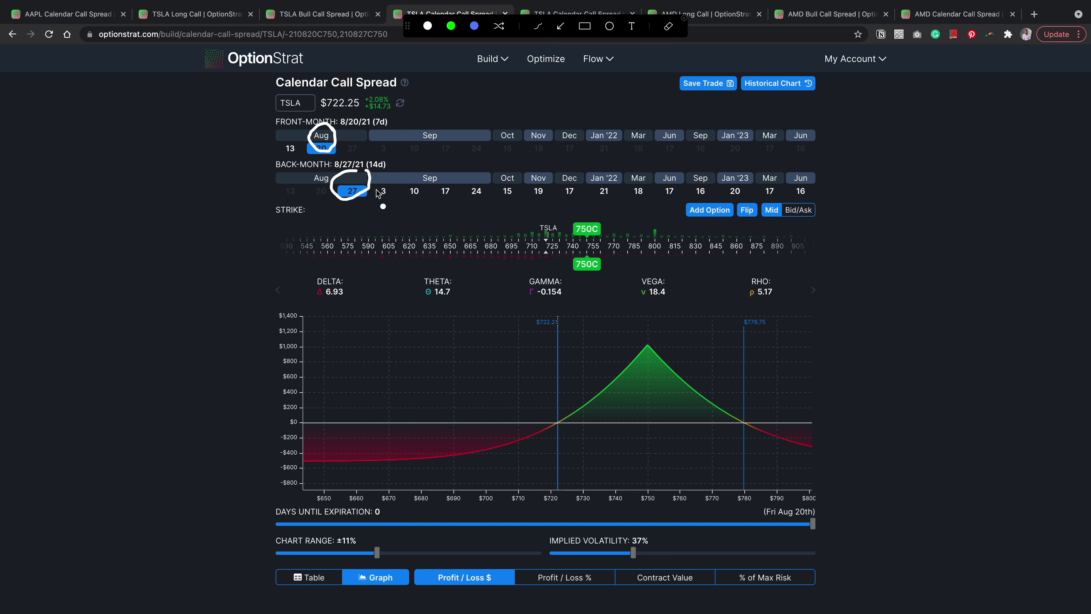
key(Escape)
key(super+shift+a)
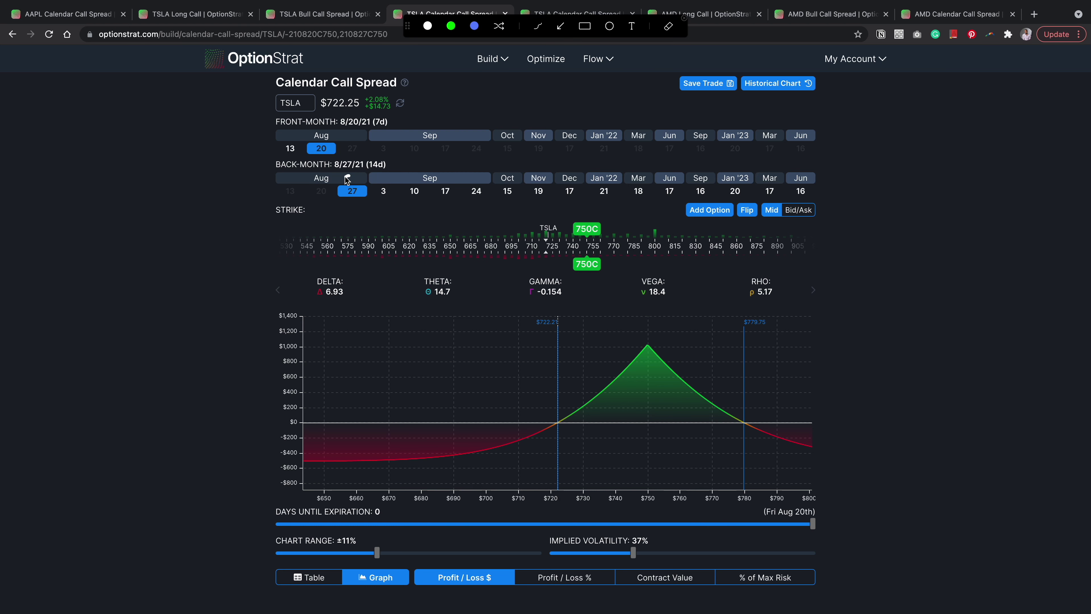
mouse_move(349, 175)
mouse_down()
mouse_move(367, 204)
mouse_move(344, 171)
mouse_move(342, 189)
mouse_up()
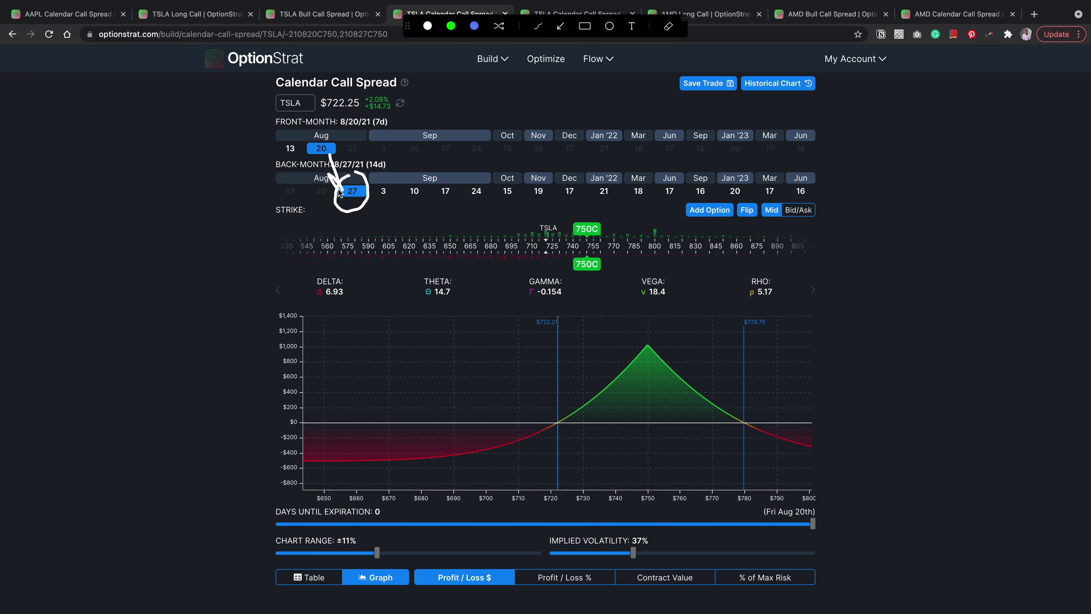
key(Escape)
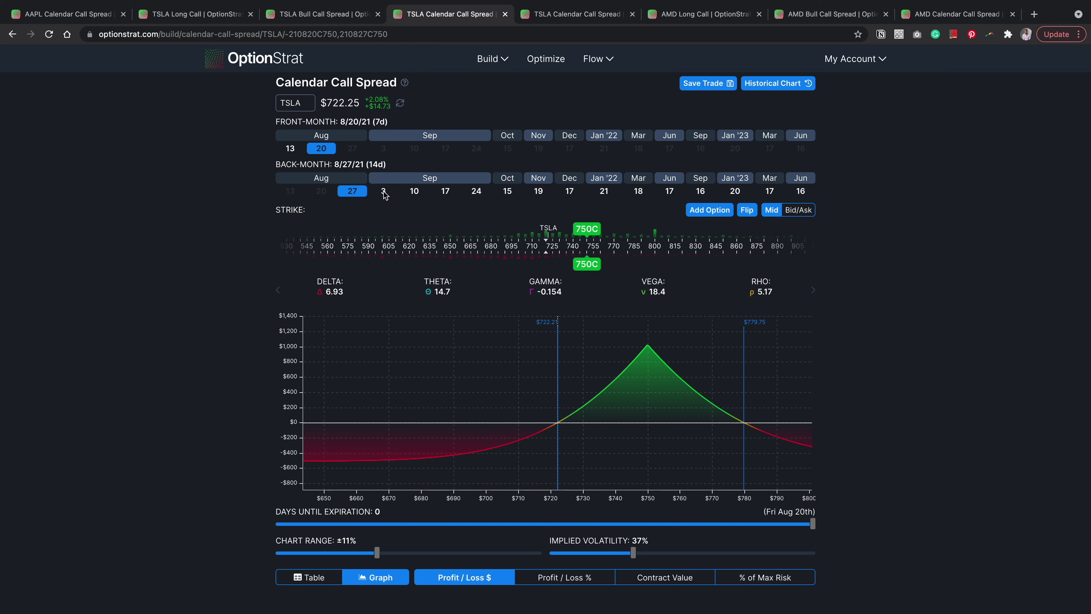
Switch the calendar spread's figures from the Greeks back to cost and profit, circle the net debit, and clear the circle.
drag(413, 284, 423, 292)
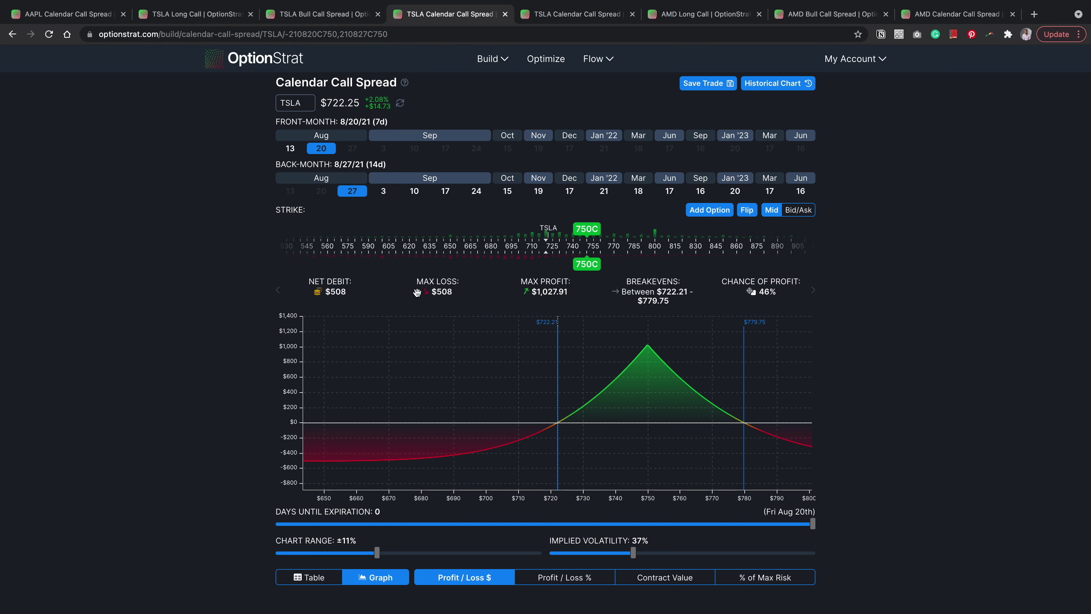
key(super+shift+a)
mouse_move(355, 267)
mouse_down()
mouse_move(297, 284)
mouse_move(369, 297)
mouse_move(367, 271)
mouse_up()
key(Escape)
Set the calendar spread's back-month expiration to Sep 3, circle that date and the net debit, and clear the markings.
click(384, 192)
key(super+shift+a)
mouse_move(345, 269)
mouse_down()
mouse_move(307, 307)
mouse_move(355, 266)
mouse_up()
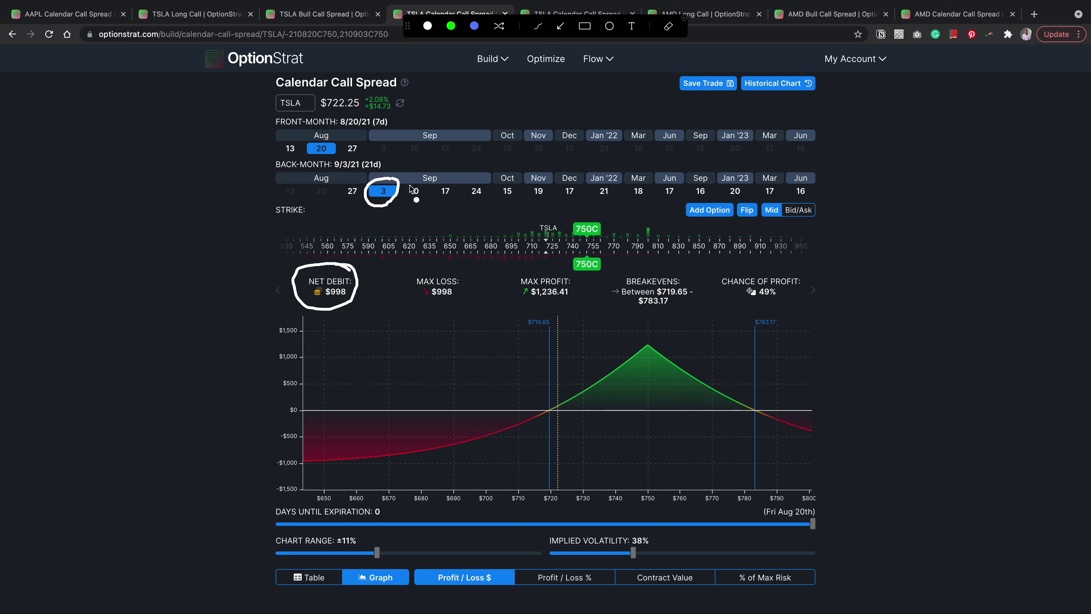
drag(410, 185, 443, 183)
key(Escape)
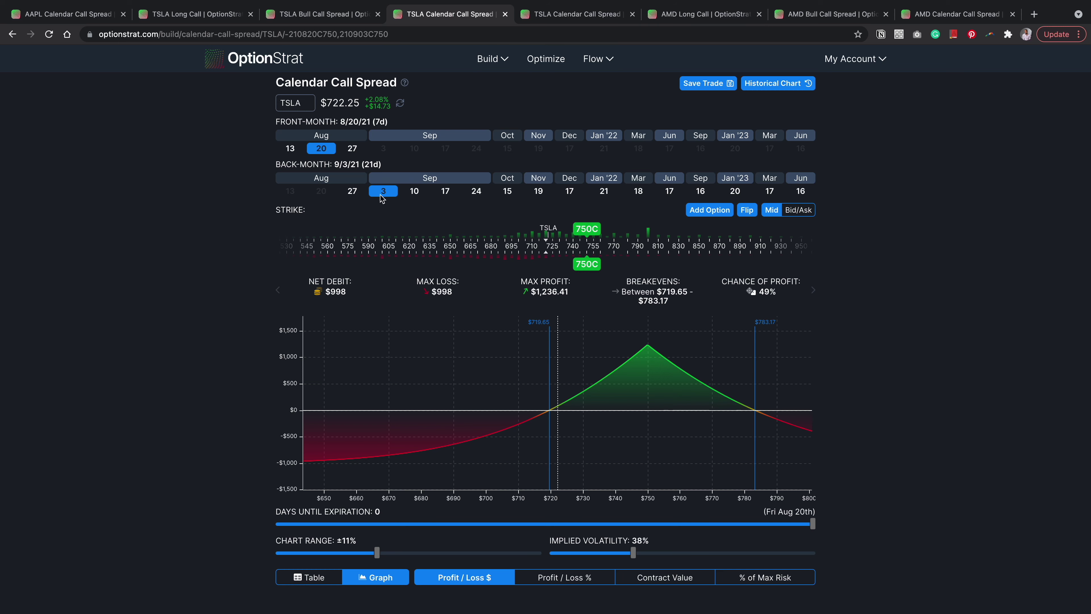
Set the calendar spread's back-month expiration to Aug 27, underline the net debit, and clear the marking.
click(352, 191)
key(super+shift+a)
mouse_move(345, 260)
mouse_down()
mouse_move(313, 259)
mouse_move(346, 297)
mouse_move(371, 297)
mouse_up()
key(Escape)
key(super+shift+a)
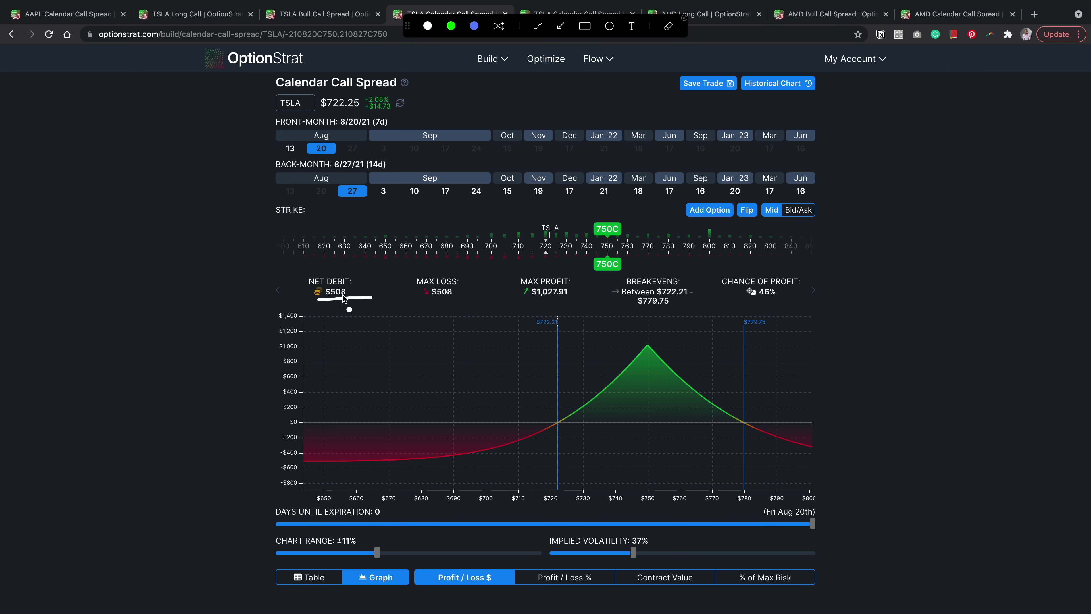
key(Escape)
Show the TSLA Long Call page, circle the 750C strike, underline the net debit, and clear the markings.
click(193, 14)
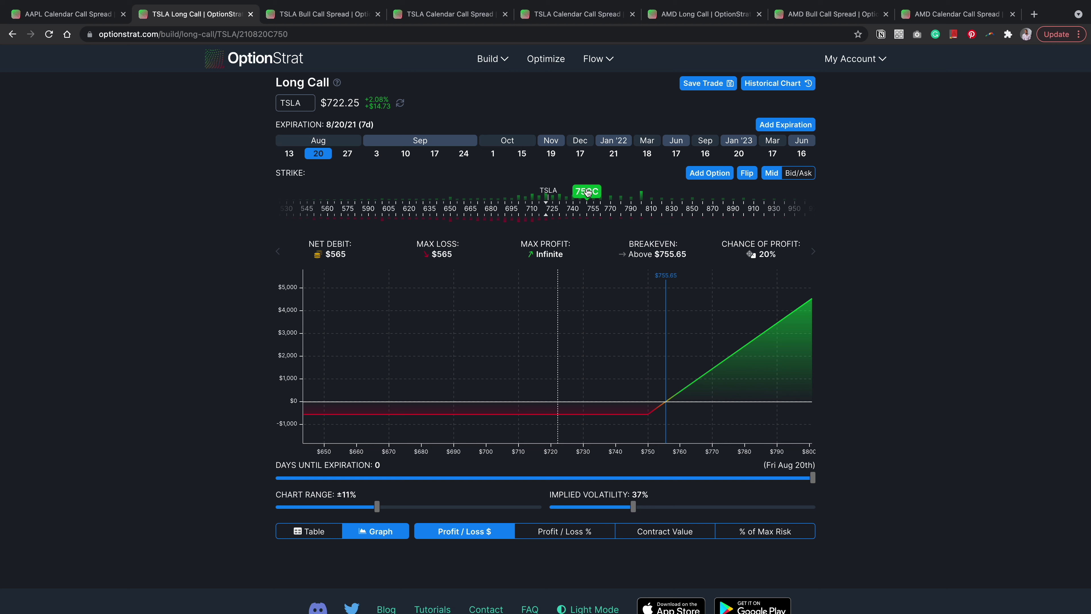
key(super+shift+a)
mouse_move(598, 170)
mouse_down()
mouse_move(552, 215)
mouse_move(612, 185)
mouse_move(609, 205)
mouse_up()
drag(318, 265, 389, 263)
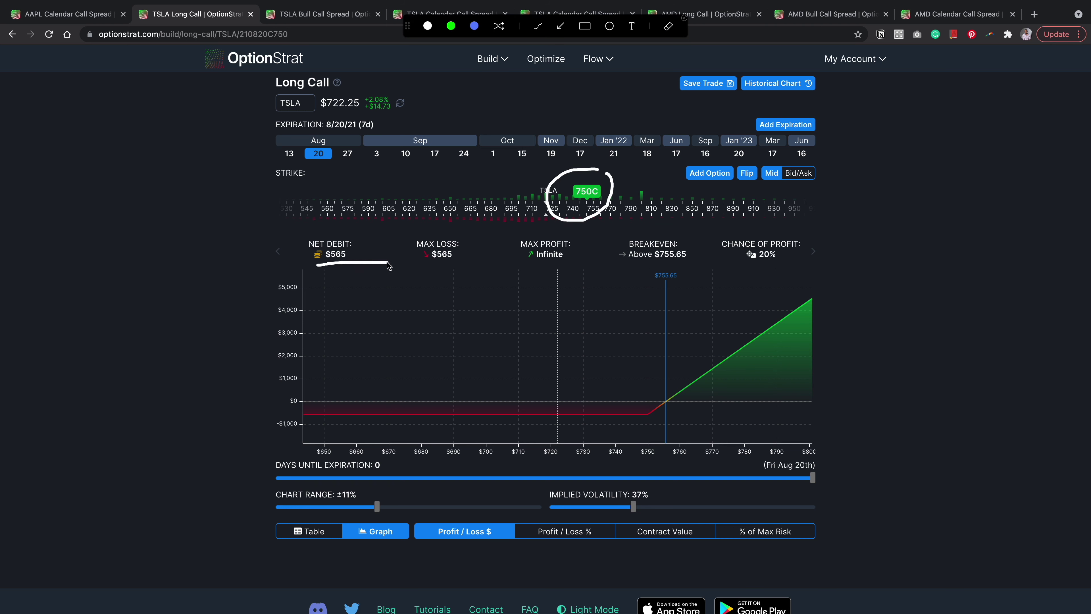
key(super+shift+a)
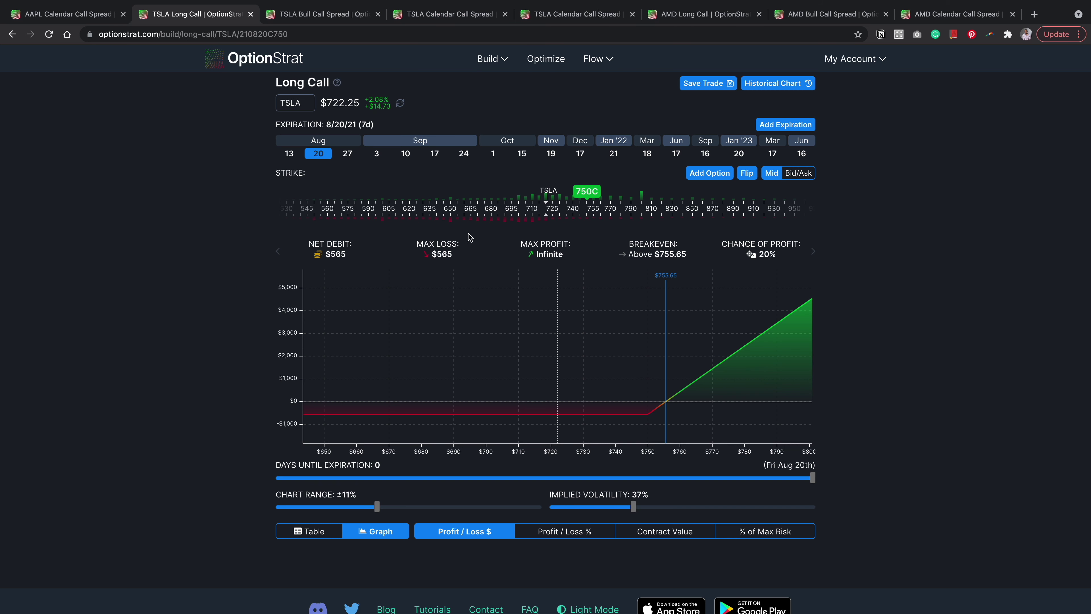
Return to the TSLA Aug 20/27 calendar spread, trace its profit peak, draw a rising arrow across the graph, and clear the drawings.
click(421, 17)
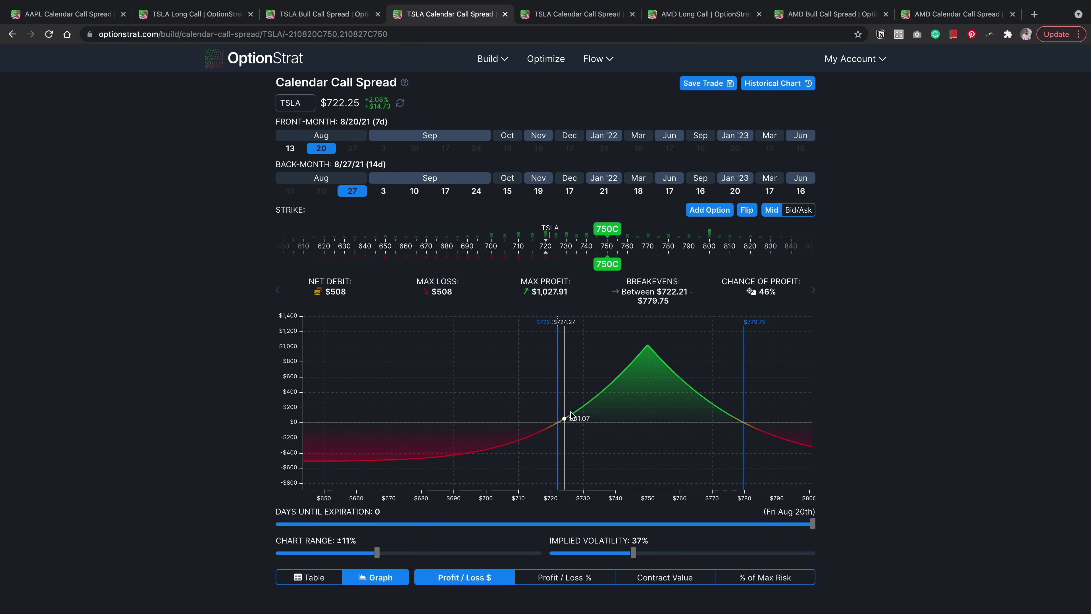
key(super+shift+a)
drag(559, 422, 596, 403)
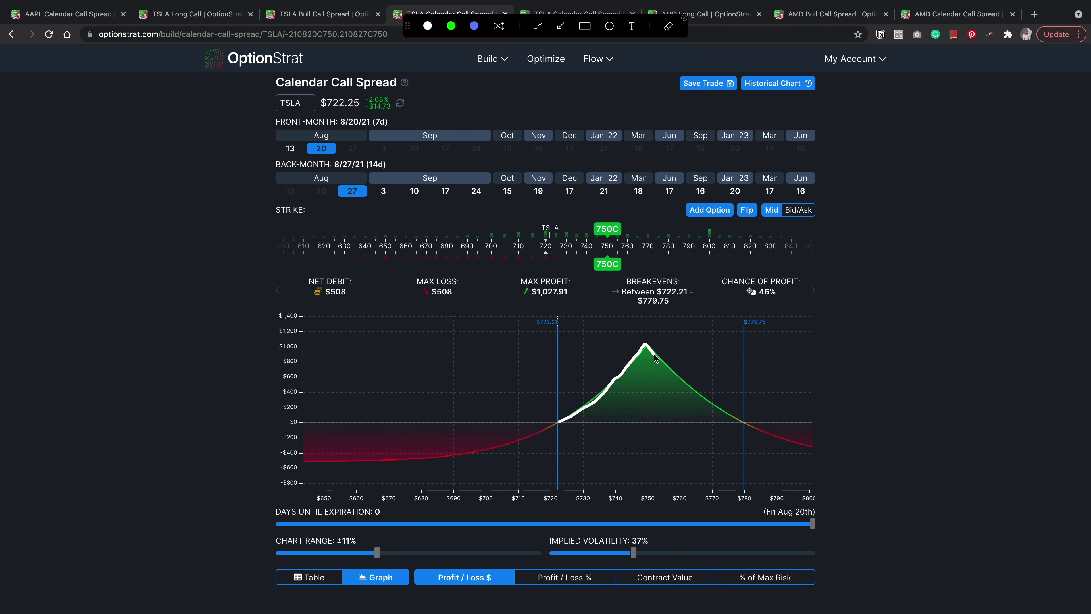
drag(655, 359, 735, 419)
mouse_move(600, 456)
mouse_down()
mouse_move(862, 363)
mouse_move(826, 380)
mouse_up()
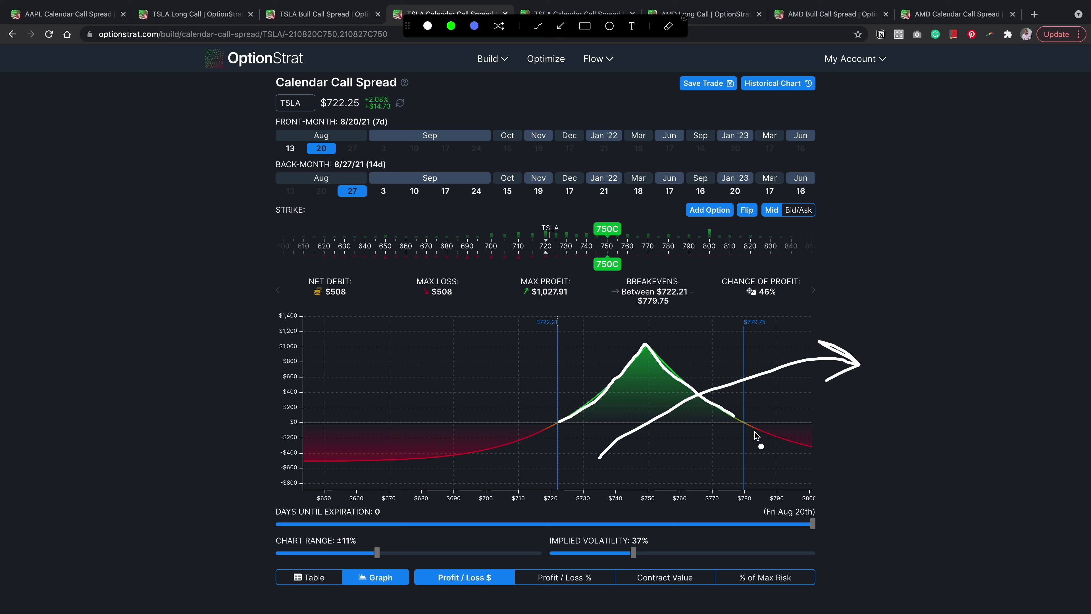
key(Escape)
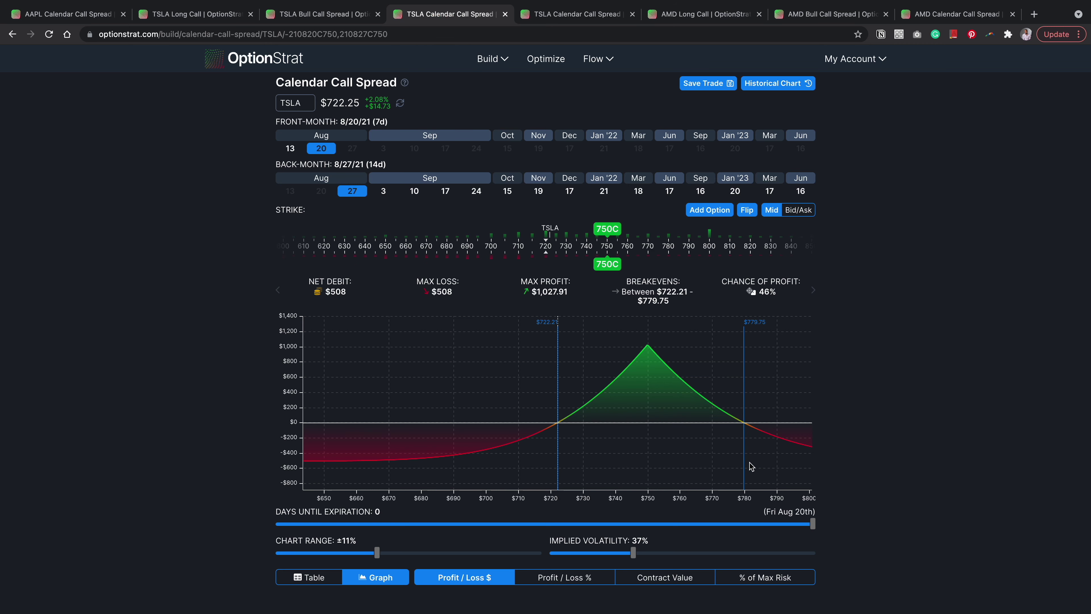
Circle the upper breakeven line, the loss area beyond it, both expiration dates and the upper 750C strike, and clear the circles.
mouse_move(749, 307)
mouse_down()
mouse_move(726, 440)
mouse_move(732, 512)
mouse_move(769, 458)
mouse_move(771, 322)
mouse_move(742, 312)
mouse_up()
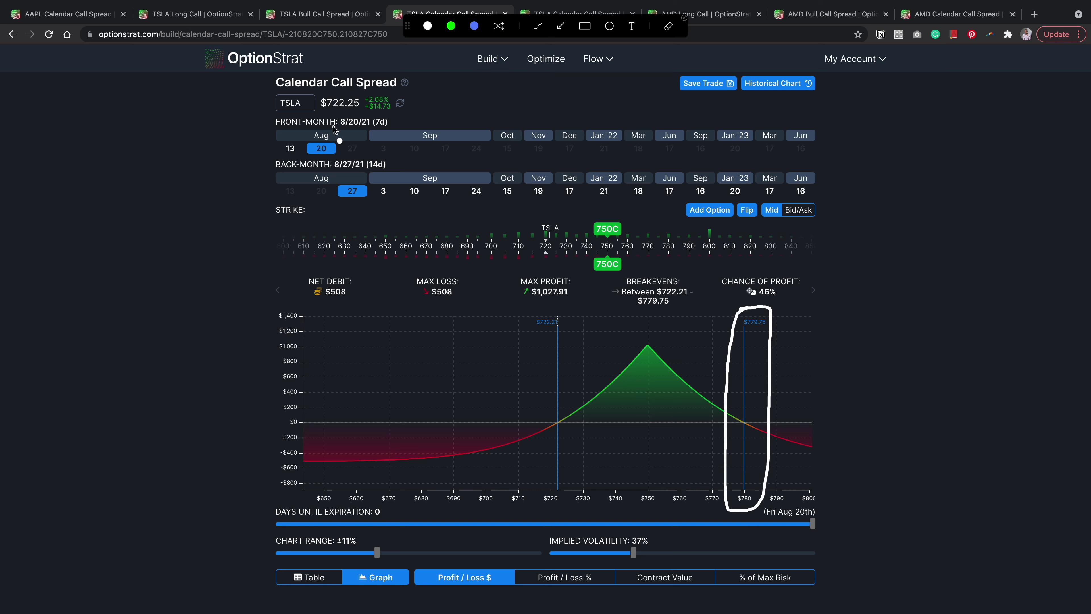
mouse_move(333, 126)
mouse_down()
mouse_move(302, 142)
mouse_move(341, 157)
mouse_move(336, 128)
mouse_up()
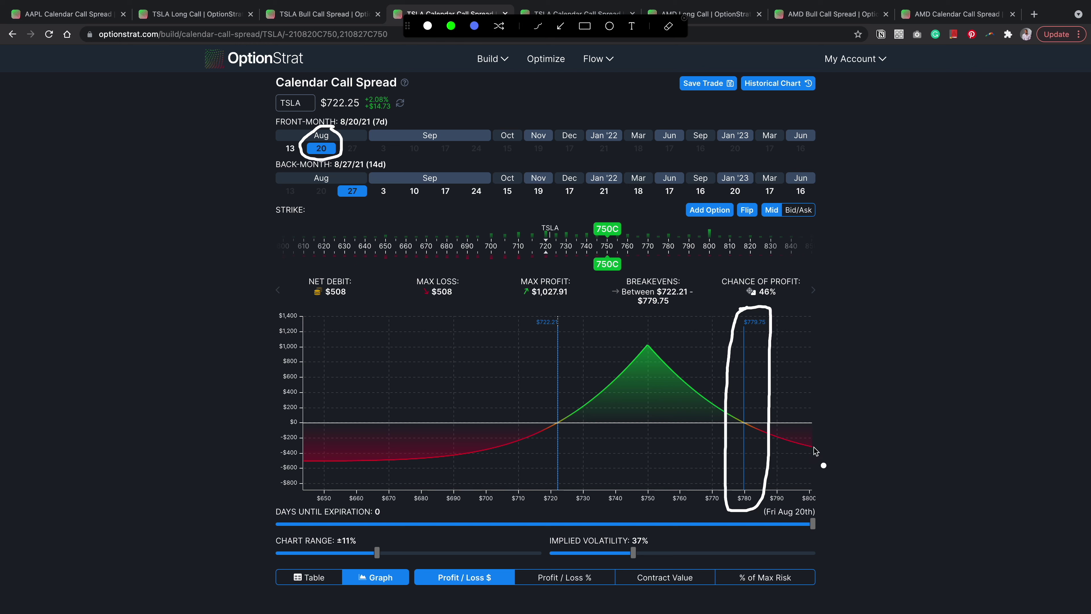
mouse_move(752, 413)
mouse_down()
mouse_move(737, 425)
mouse_move(772, 413)
mouse_move(733, 411)
mouse_up()
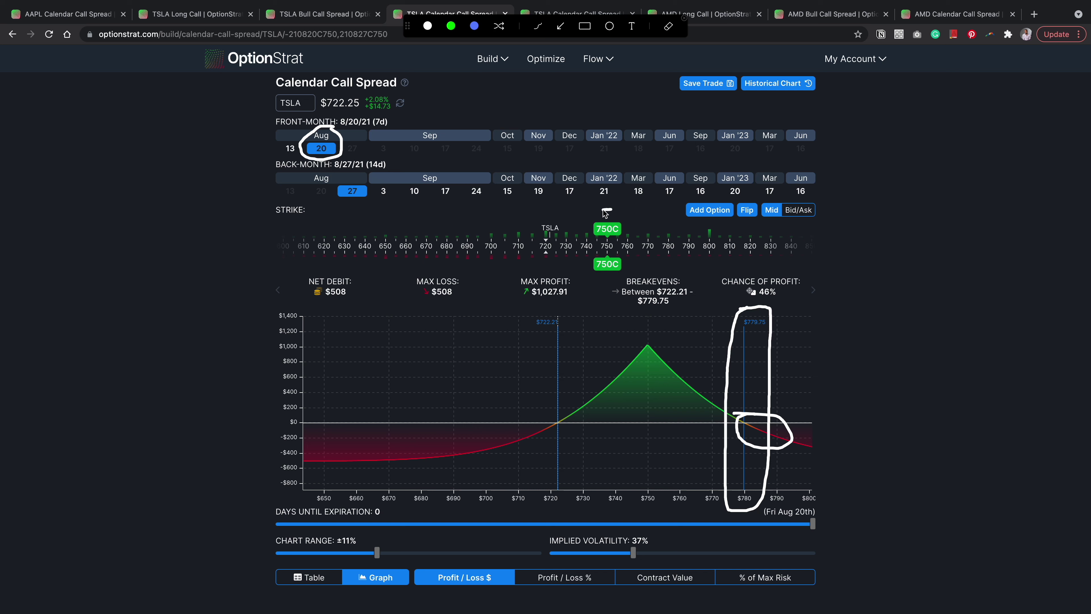
mouse_move(587, 240)
mouse_down()
mouse_move(629, 237)
mouse_move(606, 209)
mouse_up()
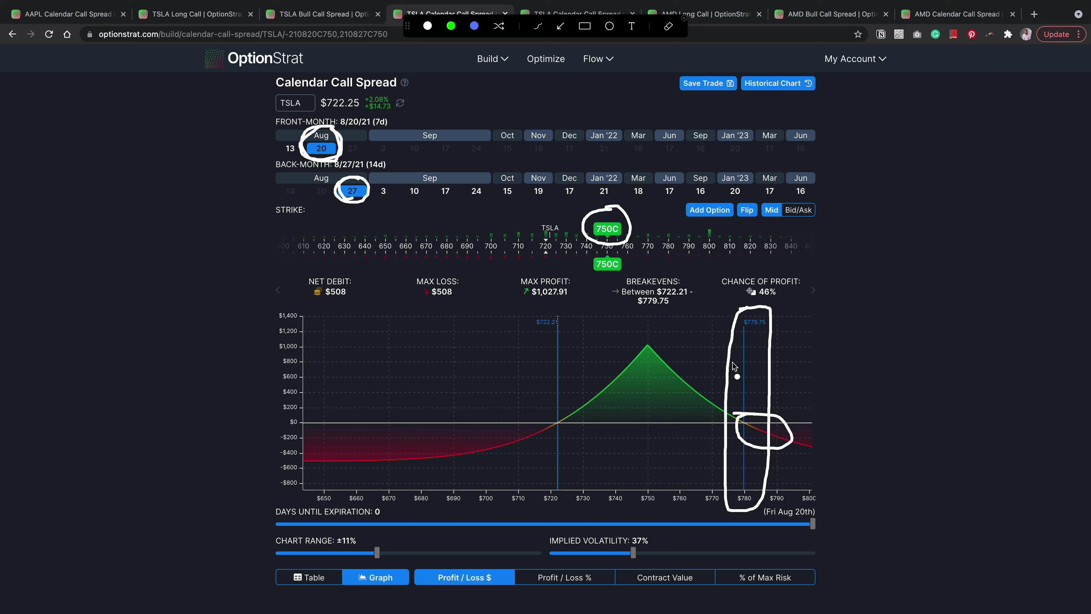
key(Escape)
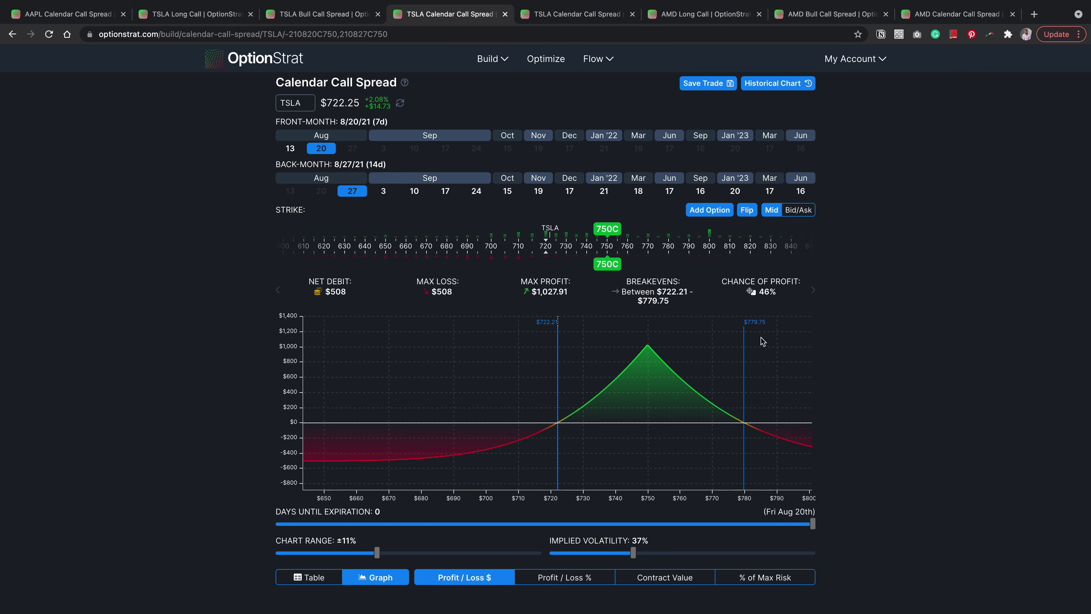
Open the calendar spread's historical chart over 2 weeks, circle the price at the 8/2/21 open, and clear the circle.
click(769, 82)
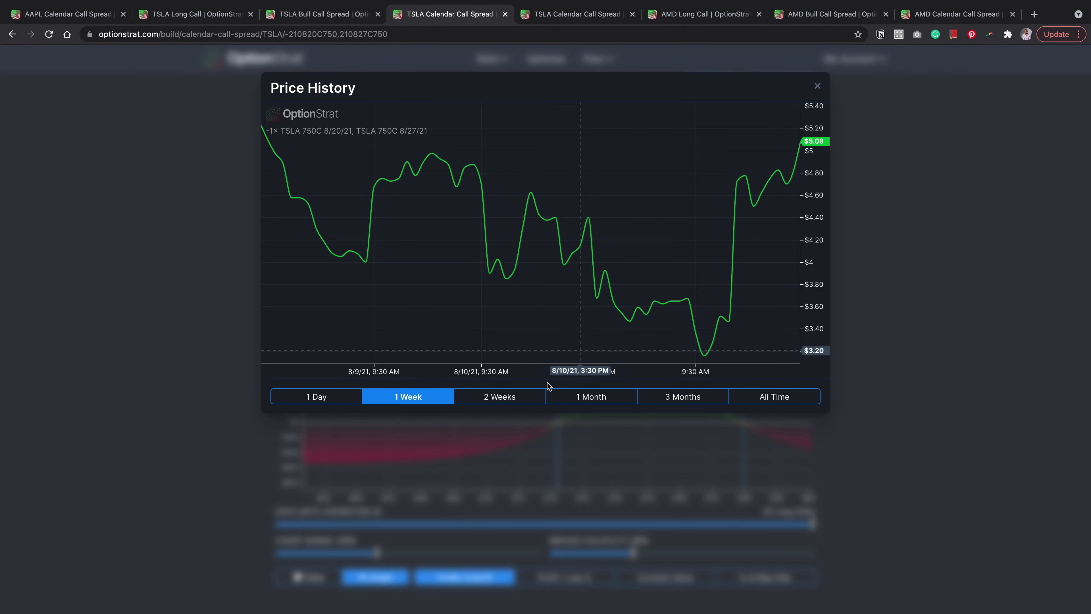
click(510, 398)
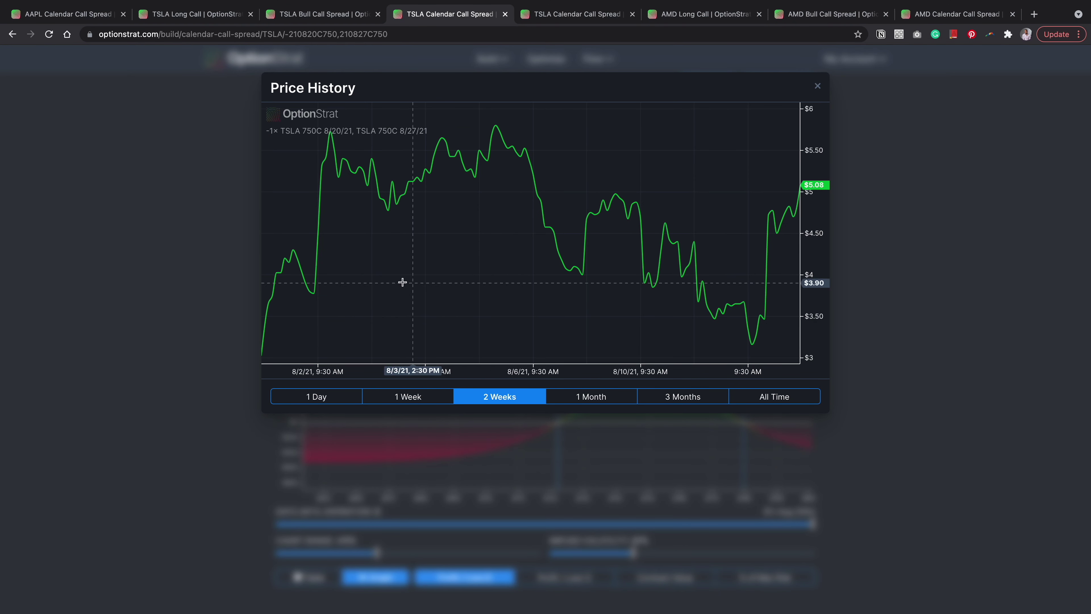
key(super+shift+a)
mouse_move(315, 278)
mouse_down()
mouse_move(324, 310)
mouse_move(315, 281)
mouse_up()
key(super+shift+a)
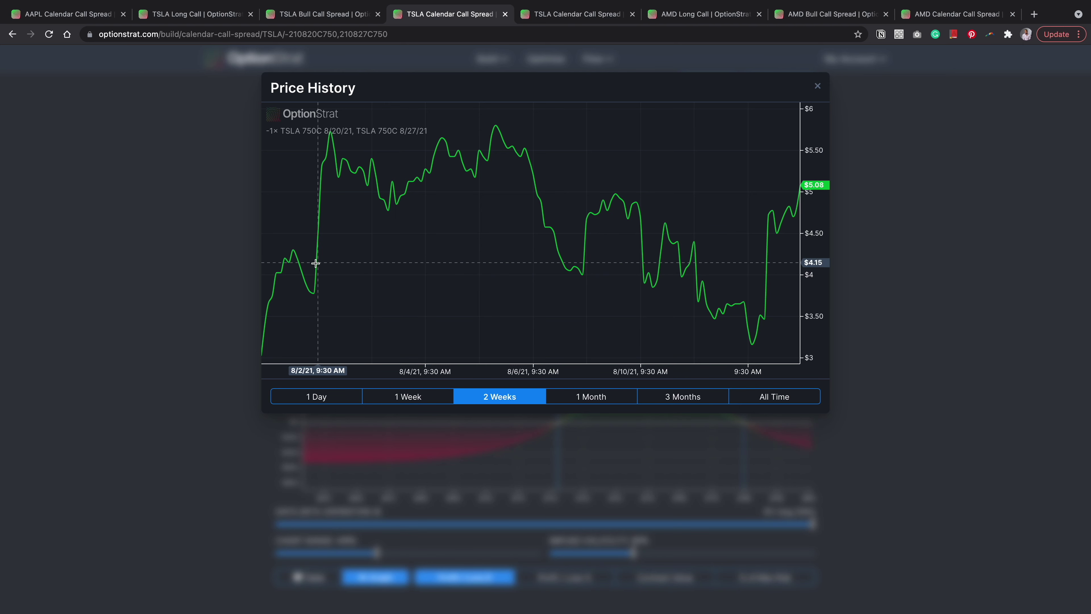
Draw a line across the price history from the 8/2/21 open to its latest date, circle the current price, and clear both markings.
key(super+shift+a)
drag(316, 263, 796, 264)
key(Escape)
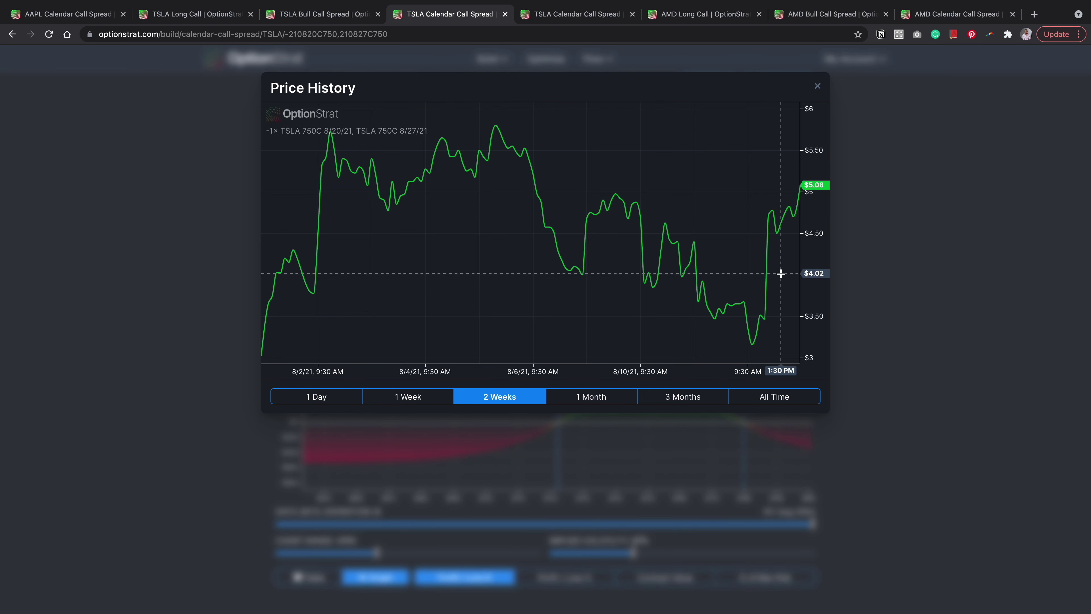
key(super+shift+a)
mouse_move(820, 172)
mouse_down()
mouse_move(785, 183)
mouse_move(835, 191)
mouse_move(814, 172)
mouse_up()
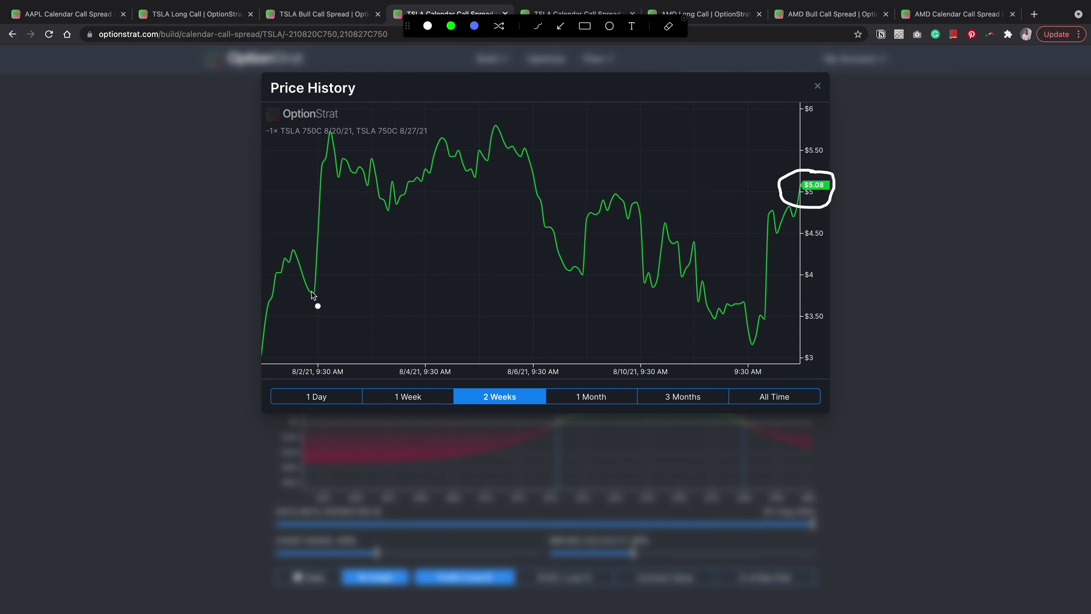
key(super+shift+a)
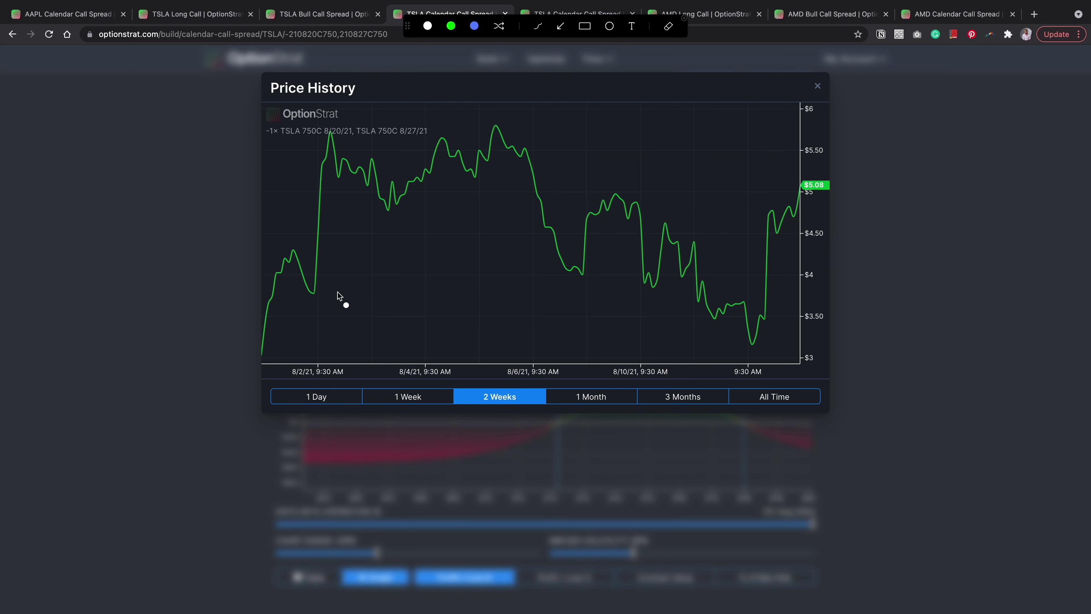
Switch to the charting platform's TSLA 5-minute chart, circle the entry and the area above Thursday's stop loss, add a downward arrow, and clear the markings.
key(ctrl+Left)
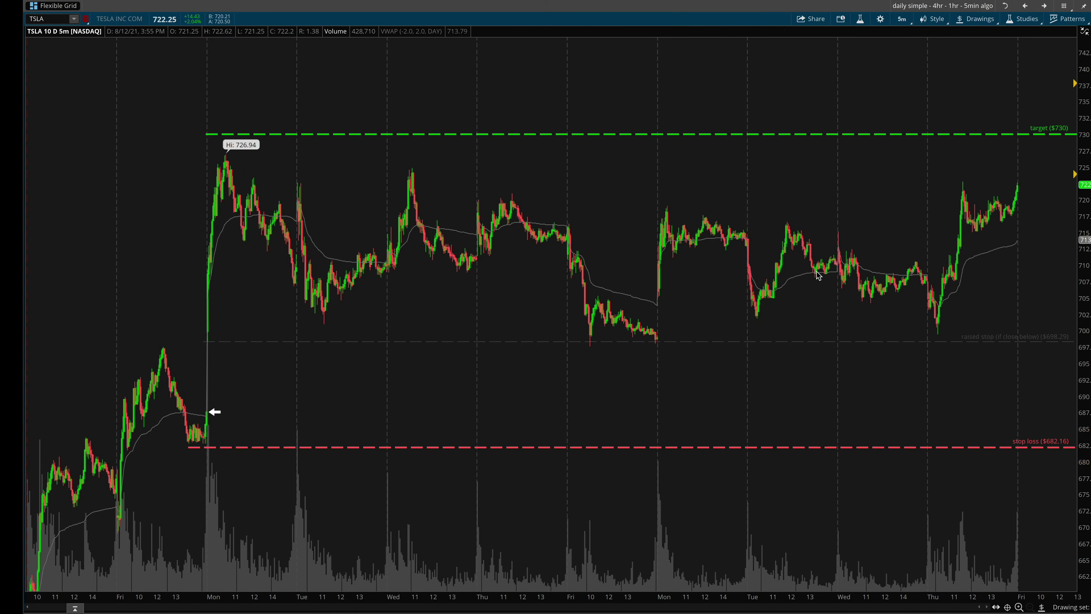
mouse_move(210, 404)
mouse_down()
mouse_move(162, 417)
mouse_move(205, 401)
mouse_move(159, 399)
mouse_up()
mouse_move(942, 410)
mouse_down()
mouse_move(913, 447)
mouse_move(951, 410)
mouse_up()
mouse_move(904, 343)
mouse_down()
mouse_move(921, 421)
mouse_move(931, 409)
mouse_up()
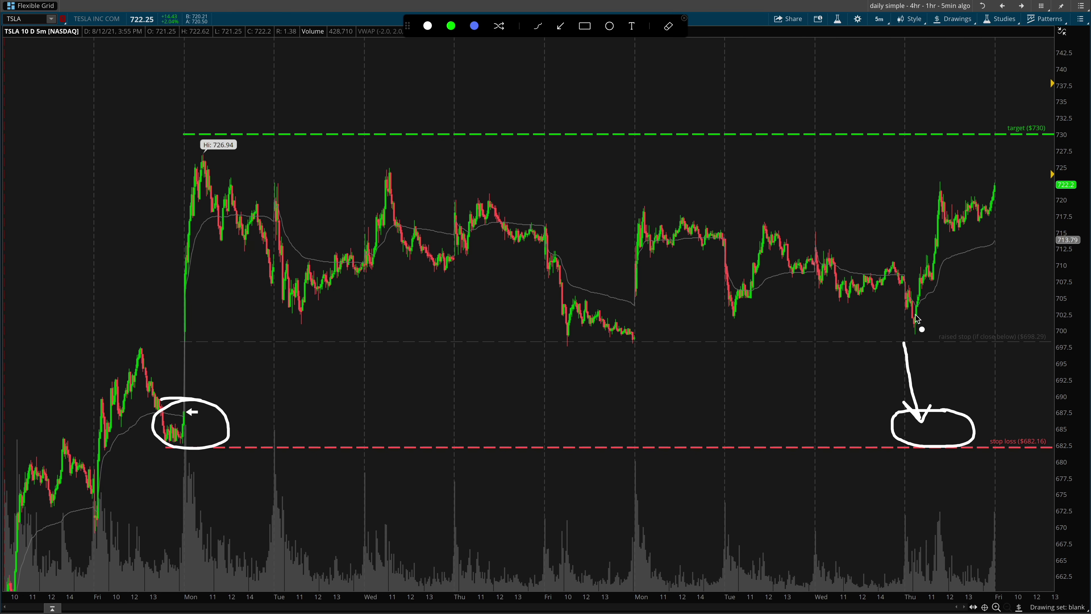
key(Escape)
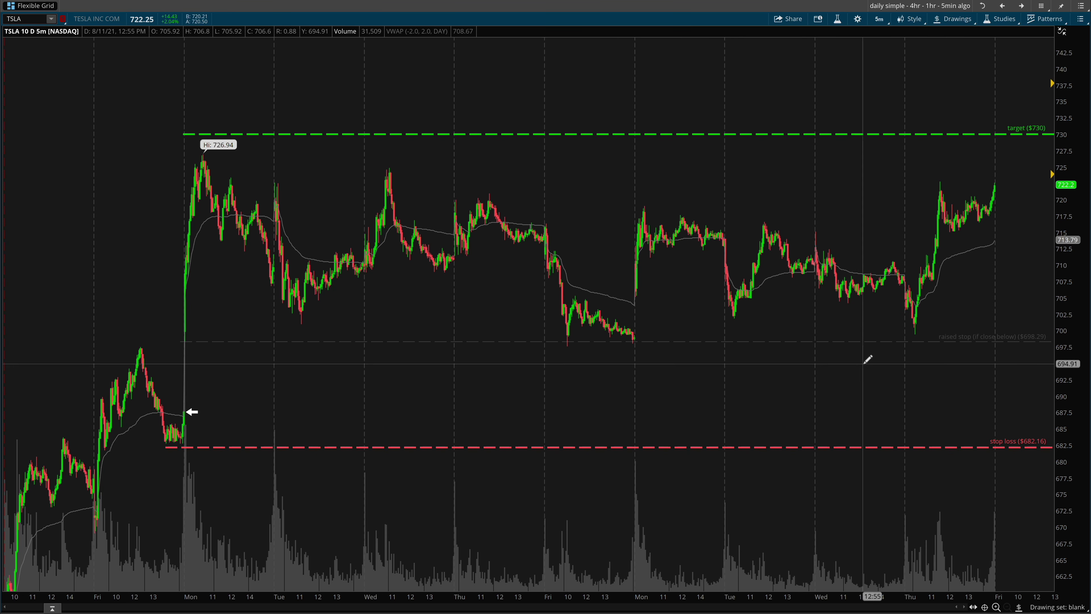
Switch back to OptionStrat in the browser and close the calendar spread's Price History window.
key(ctrl+Right)
key(ctrl+Right)
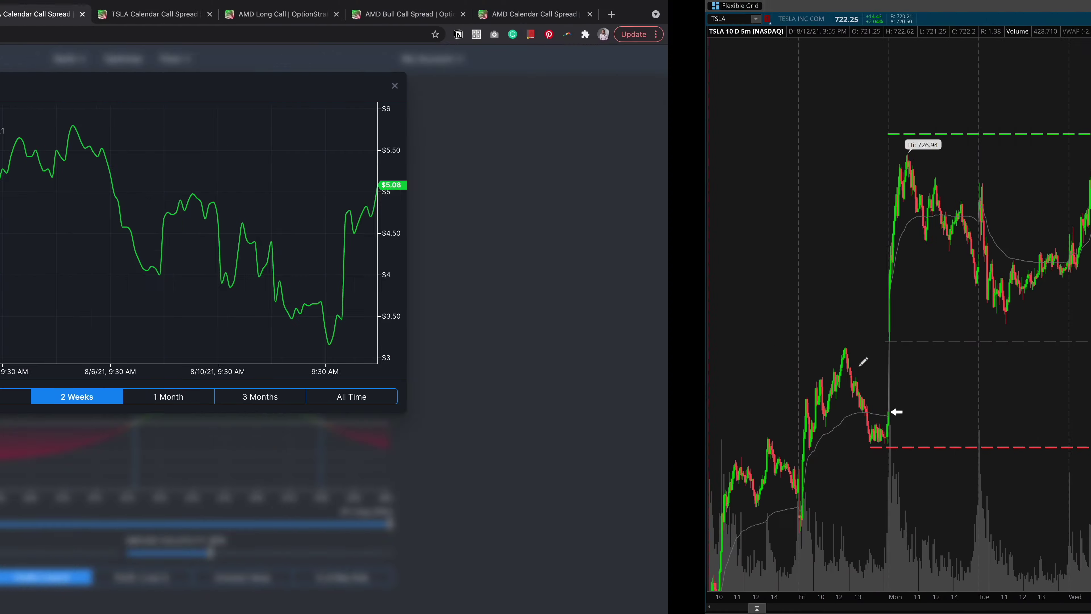
key(ctrl+Right)
click(863, 274)
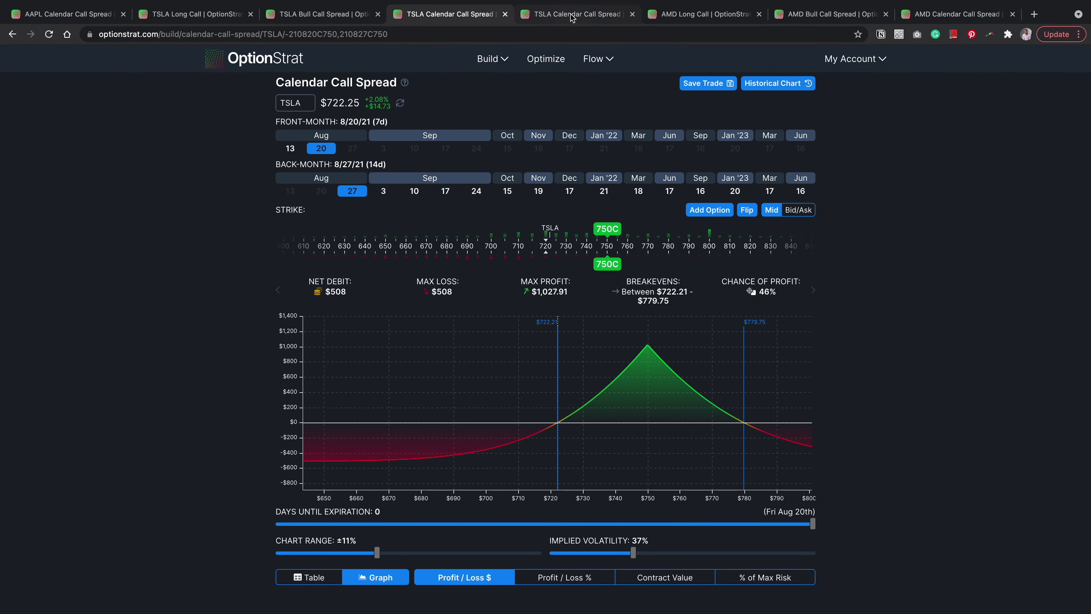
Circle the front-month Aug 13 date, loop around the selected Aug 20 and Aug 27 expirations together, and clear the markings.
key(ctrl+alt+a)
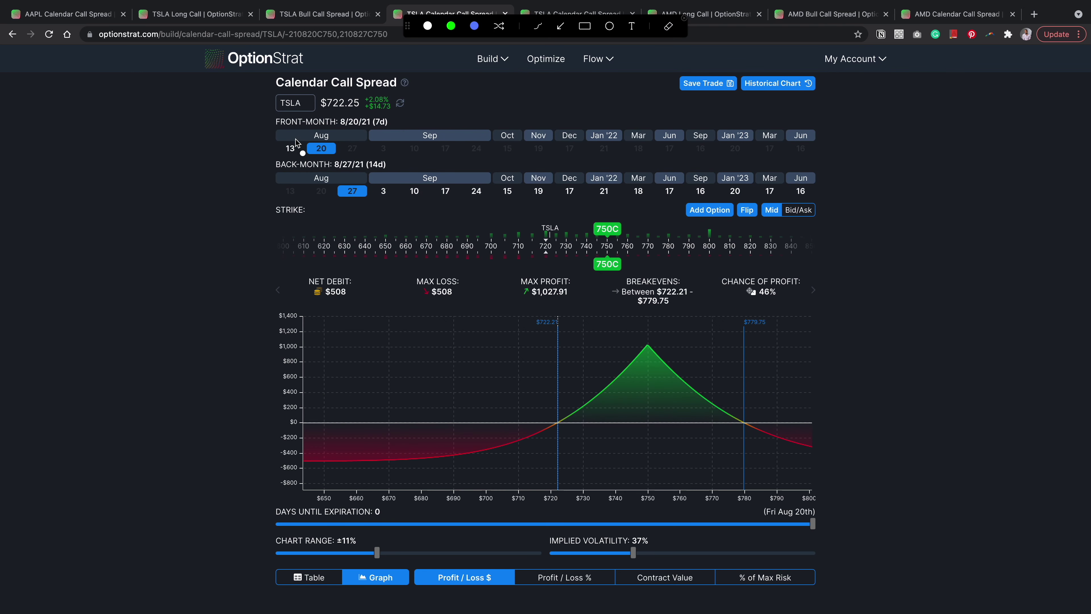
mouse_move(290, 141)
mouse_down()
mouse_move(354, 204)
mouse_move(362, 166)
mouse_move(321, 116)
mouse_up()
click(318, 155)
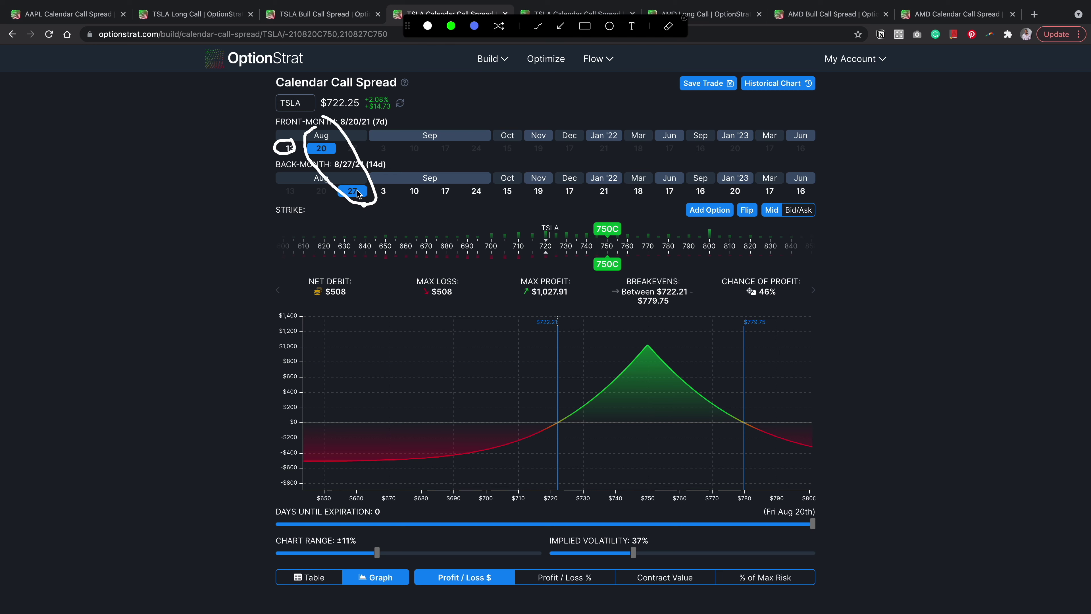
key(Escape)
Show the TSLA calendar call spread with the Sep 10 and Sep 17 expirations and circle its net debit.
click(554, 15)
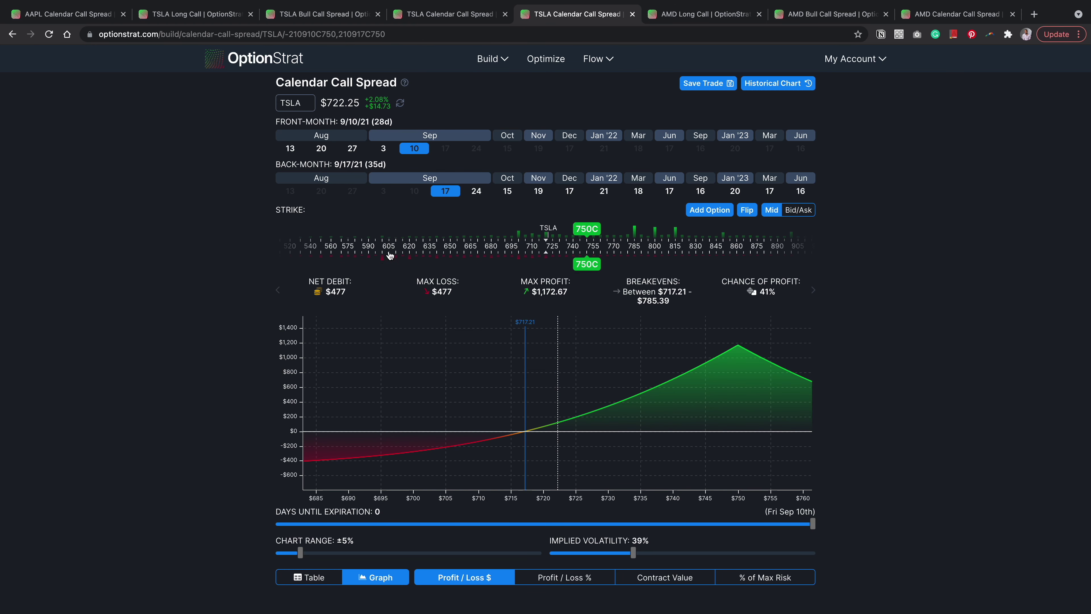
key(ctrl+shift+d)
mouse_move(344, 267)
mouse_down()
mouse_move(290, 286)
mouse_move(378, 303)
mouse_move(326, 270)
mouse_up()
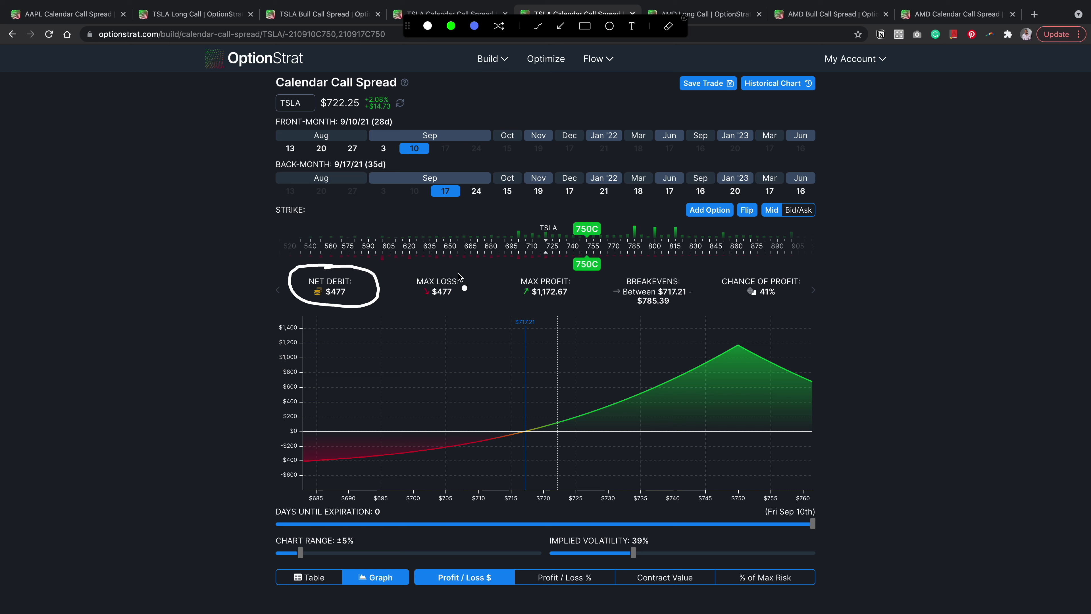
Draw a double-headed arrow between the Sep 10 and Sep 17 expirations, circle the net debit again, mark the graph's profit area, and clear the markings.
drag(416, 160, 439, 185)
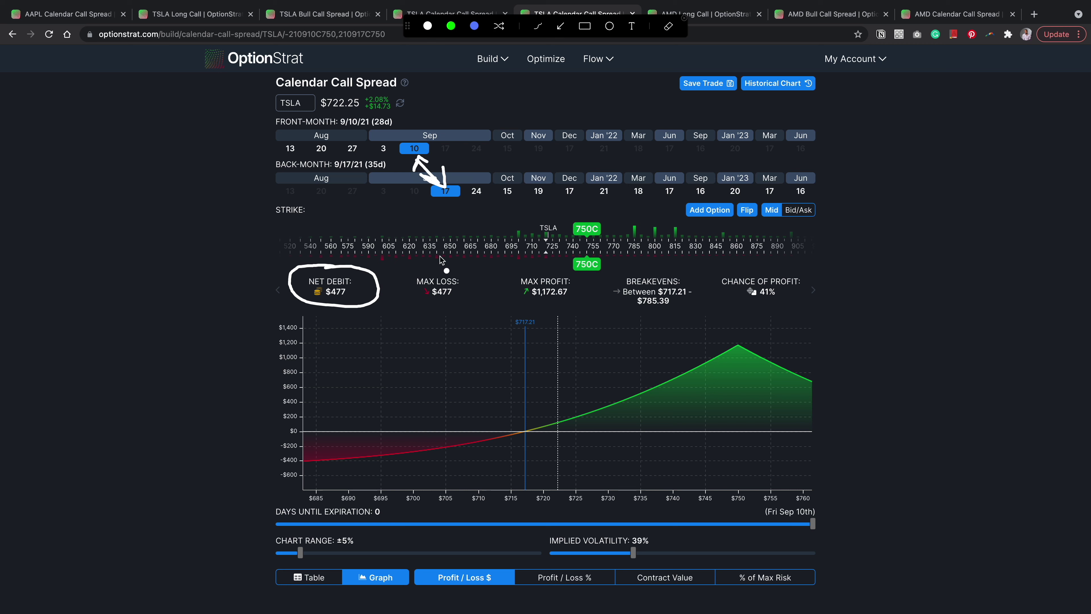
mouse_move(355, 270)
mouse_down()
mouse_move(306, 266)
mouse_move(297, 312)
mouse_move(372, 280)
mouse_move(336, 268)
mouse_up()
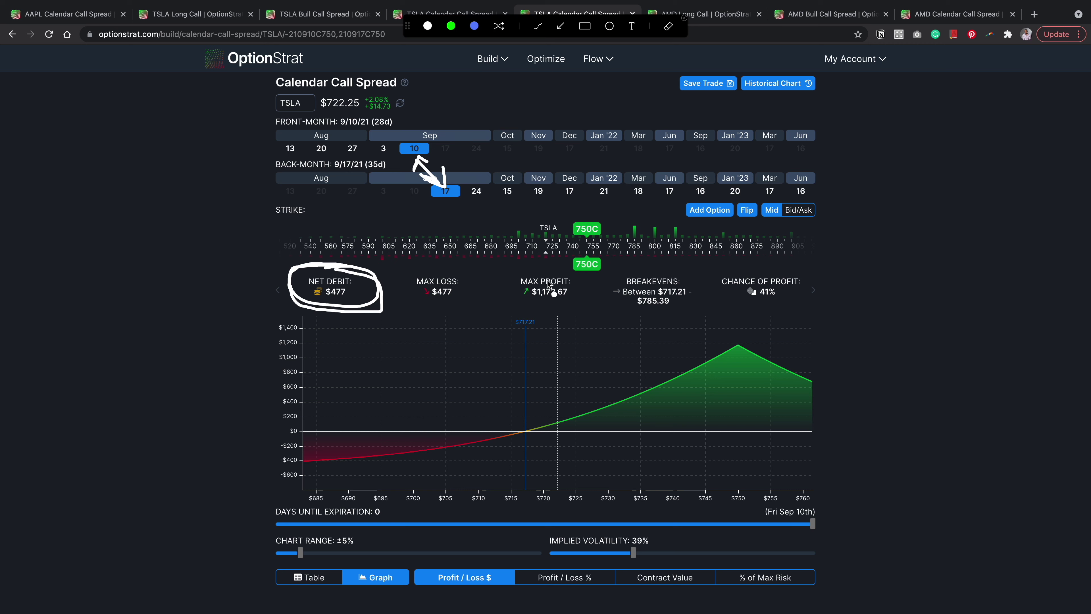
mouse_move(532, 429)
mouse_down()
mouse_move(743, 344)
mouse_move(857, 410)
mouse_up()
key(Escape)
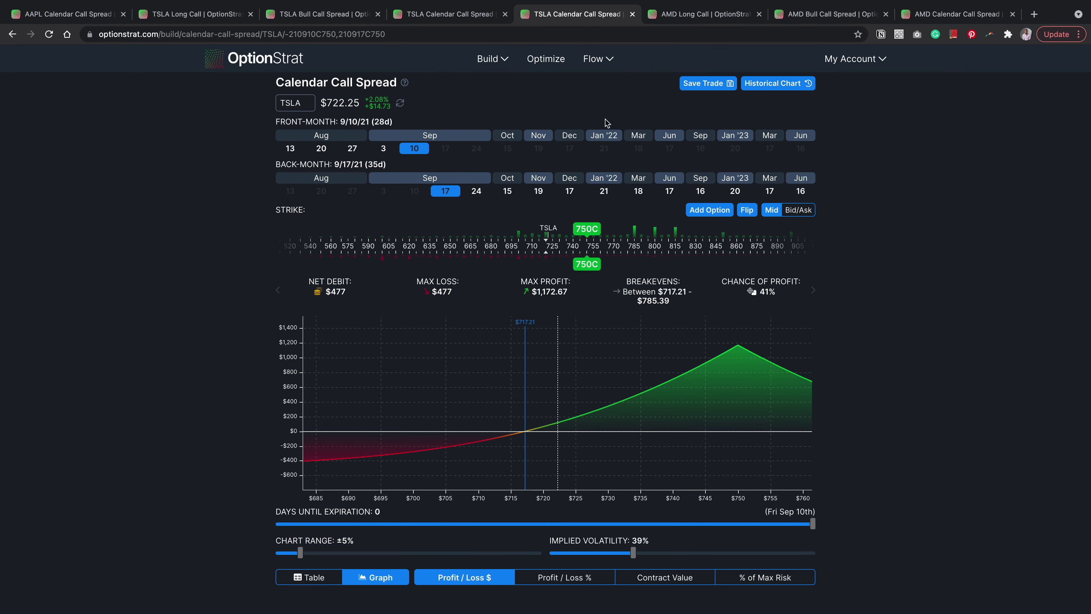
Show the calendar spread's price history over 2 weeks and draw a horizontal arrow from the entry price across the chart.
click(763, 85)
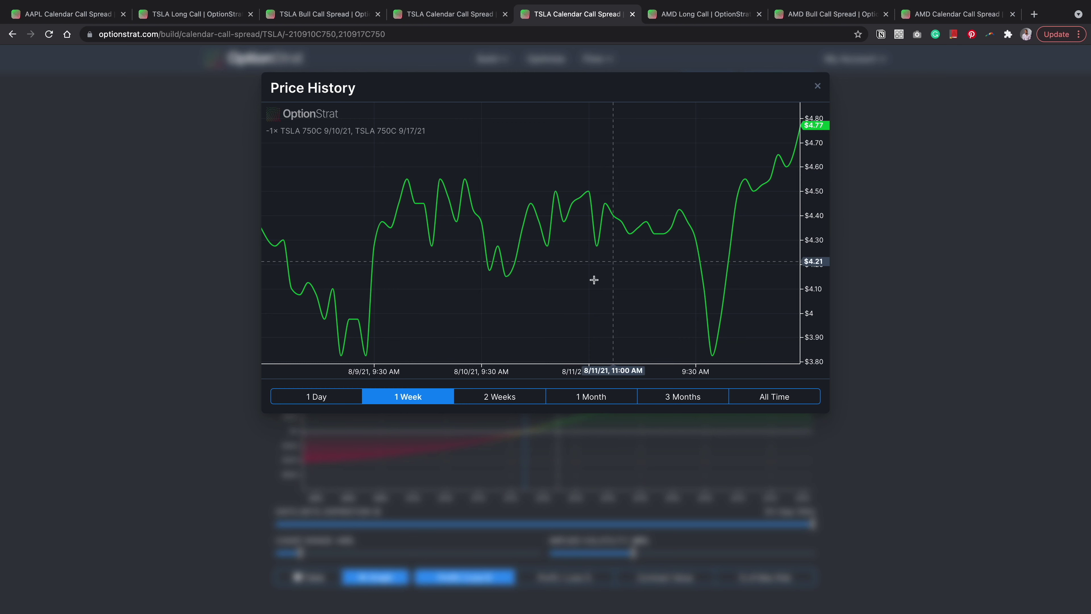
click(480, 404)
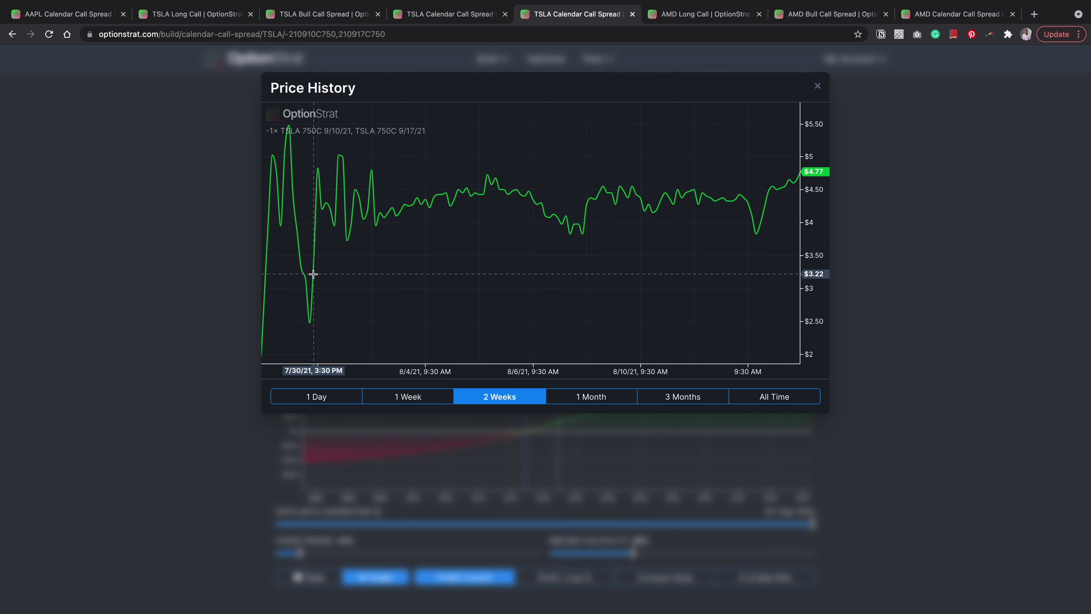
key(ctrl+alt+a)
drag(312, 271, 781, 272)
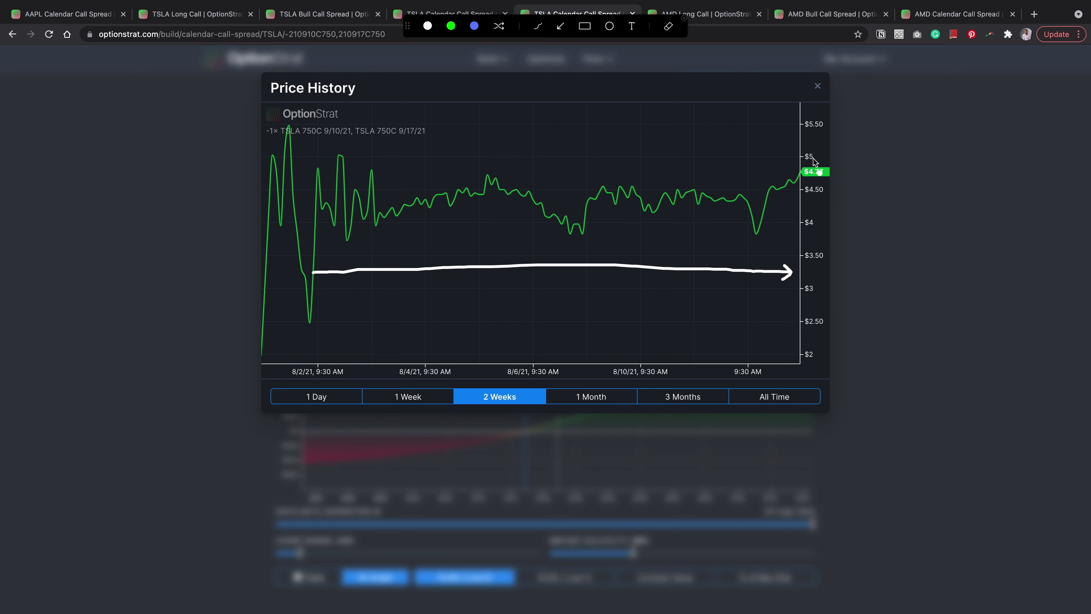
Circle the latest price, draw an upward arrow to it, and trace an early spike that drops and runs flat near $4.
mouse_move(787, 171)
mouse_down()
mouse_move(844, 182)
mouse_move(801, 164)
mouse_up()
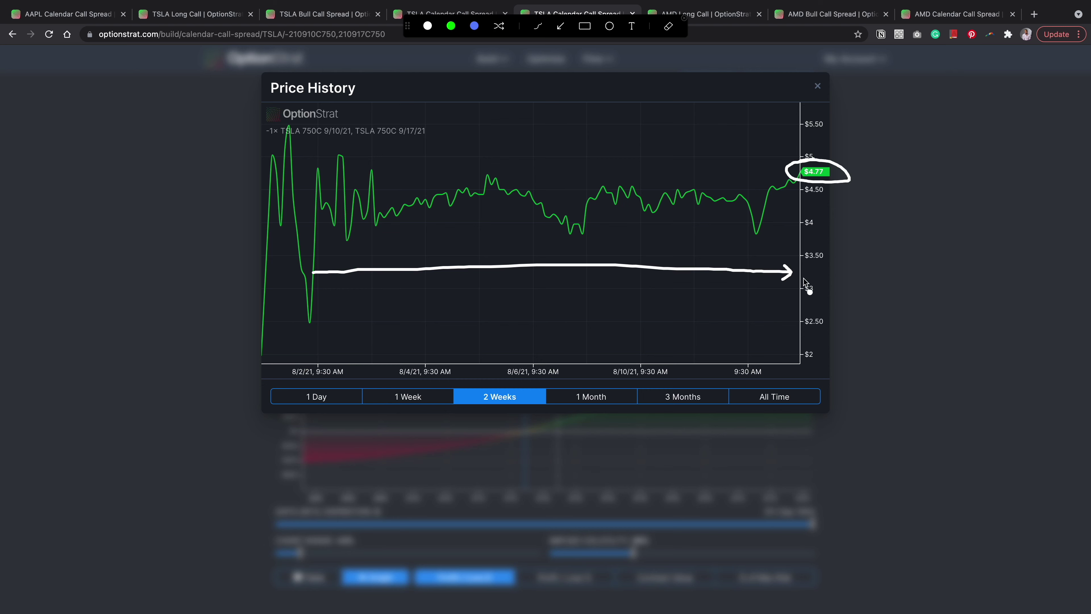
drag(776, 270, 784, 210)
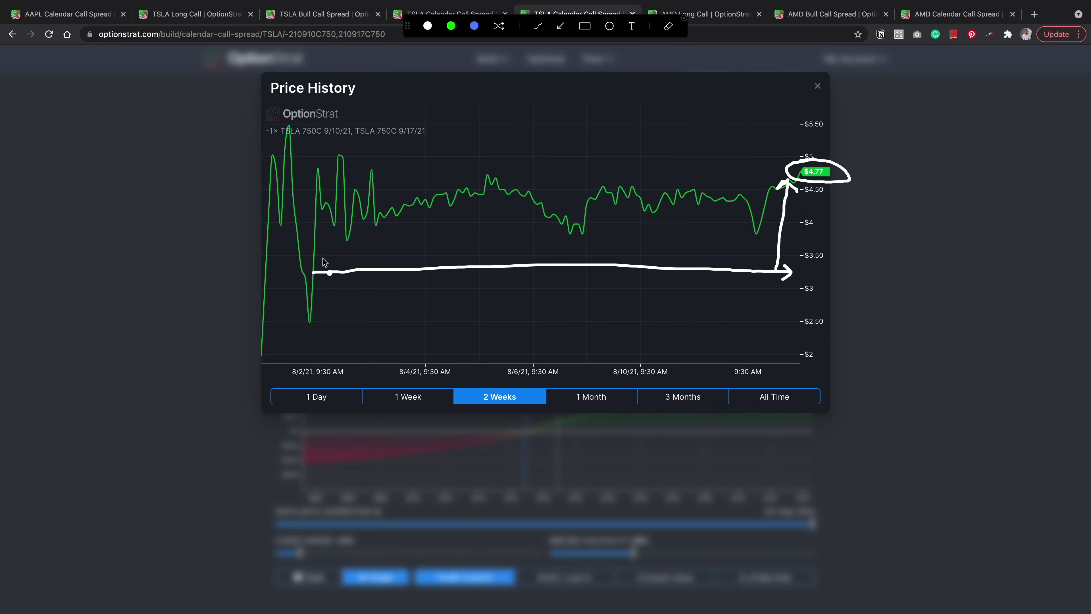
mouse_move(315, 271)
mouse_down()
mouse_move(327, 177)
mouse_move(339, 201)
mouse_up()
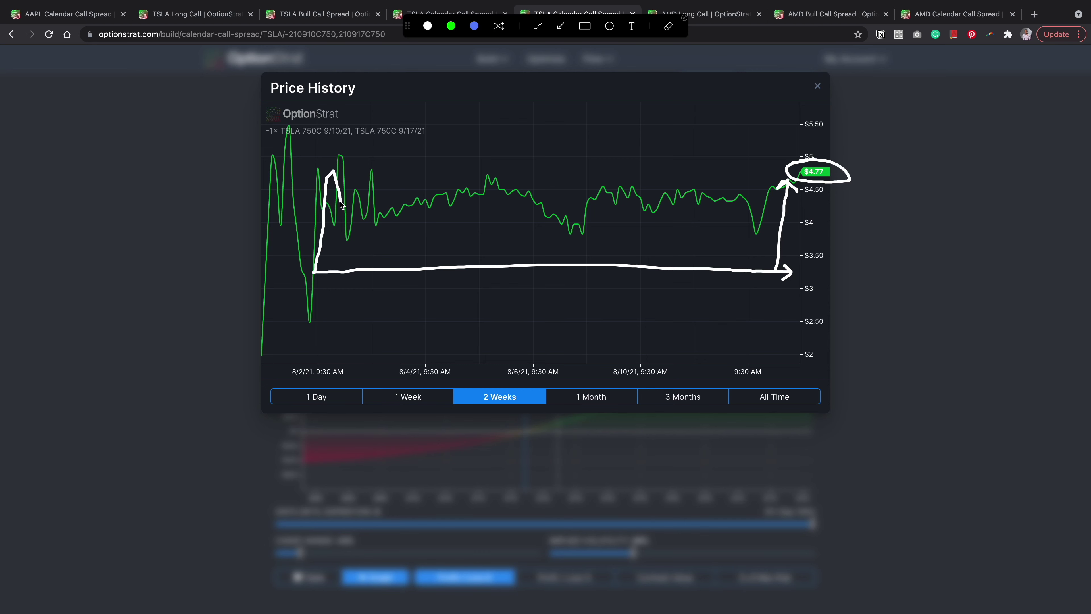
drag(387, 229, 756, 230)
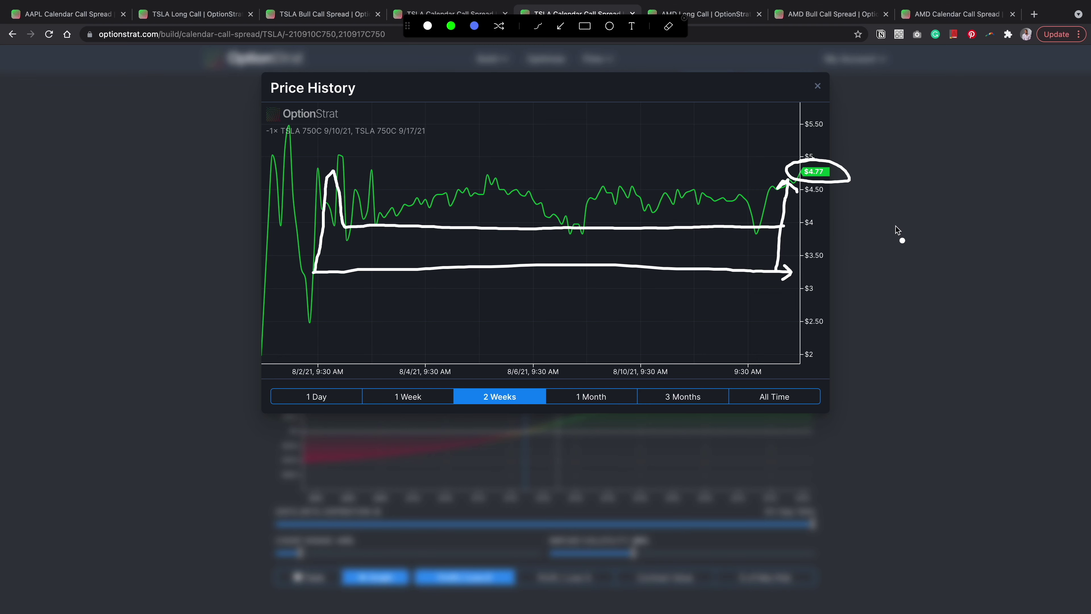
Switch to the charting platform's TSLA 5-minute chart, draw from the entry across to Thursday, mark the area below Thursday's low, and clear the markings.
key(ctrl+Right)
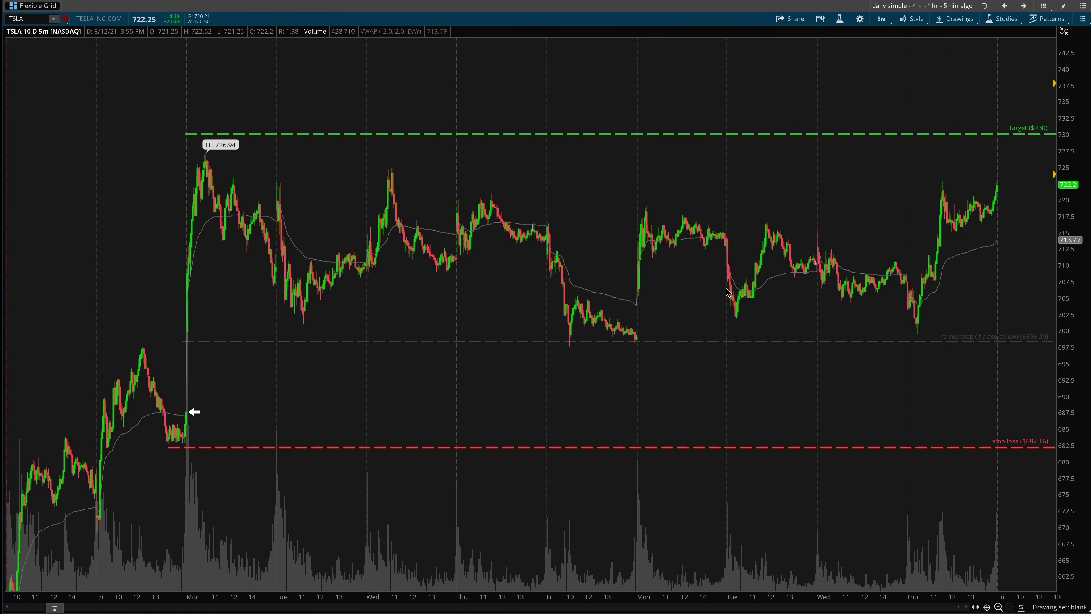
mouse_move(180, 416)
mouse_down()
mouse_move(194, 156)
mouse_move(304, 306)
mouse_move(542, 323)
mouse_move(1013, 323)
mouse_up()
mouse_move(916, 325)
mouse_down()
mouse_move(954, 419)
mouse_move(962, 411)
mouse_up()
key(Escape)
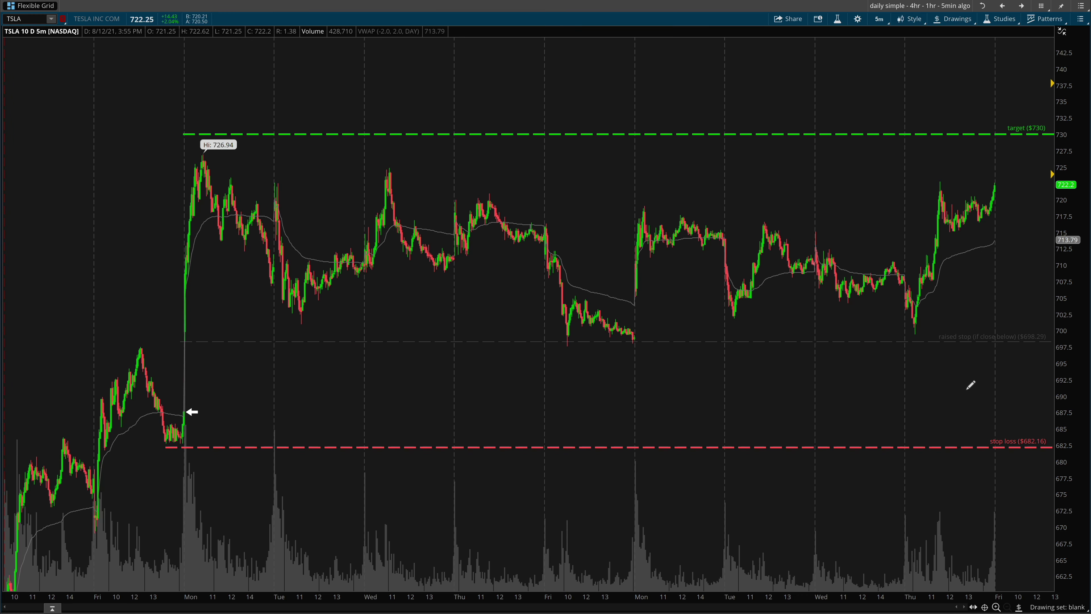
Switch back to the spread's Price History in the browser, draw a curve declining from about $4 toward $2, and clear it.
key(ctrl+Right)
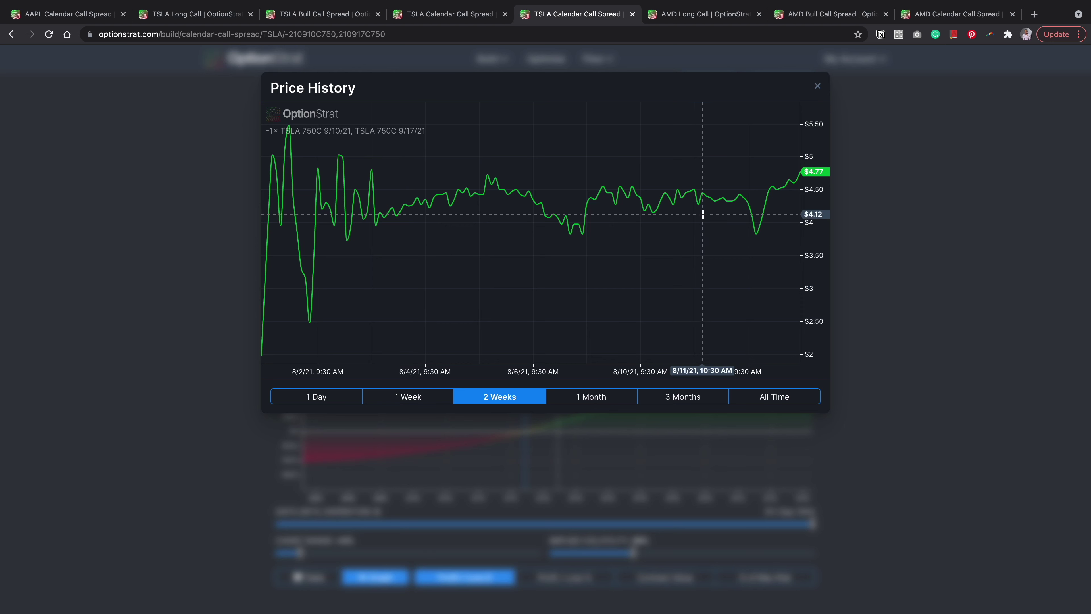
key(ctrl+super+a)
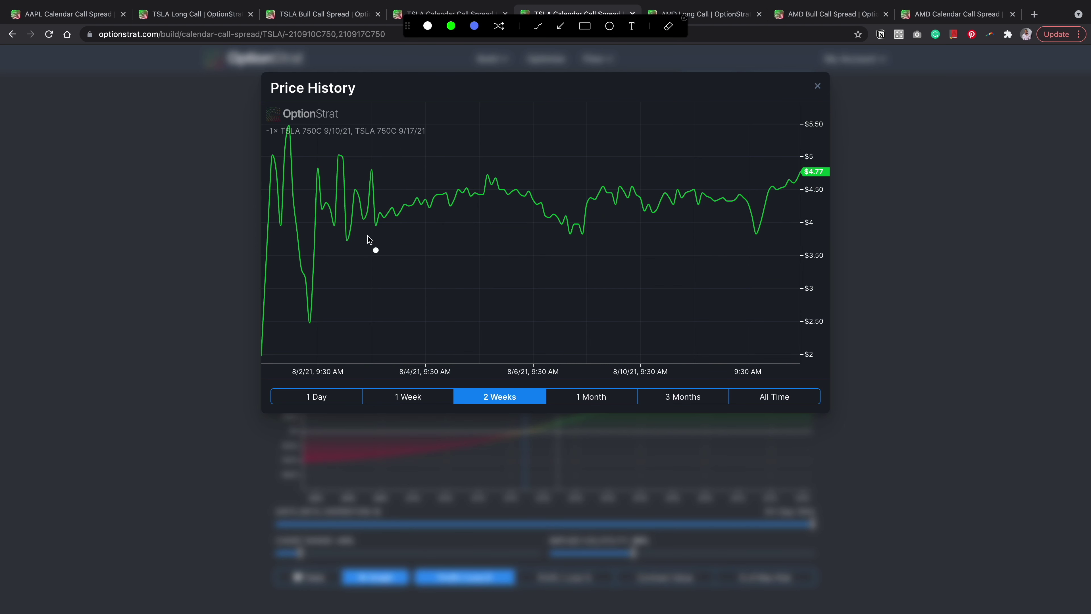
mouse_move(319, 232)
mouse_down()
mouse_move(494, 237)
mouse_move(591, 278)
mouse_move(668, 334)
mouse_move(777, 343)
mouse_up()
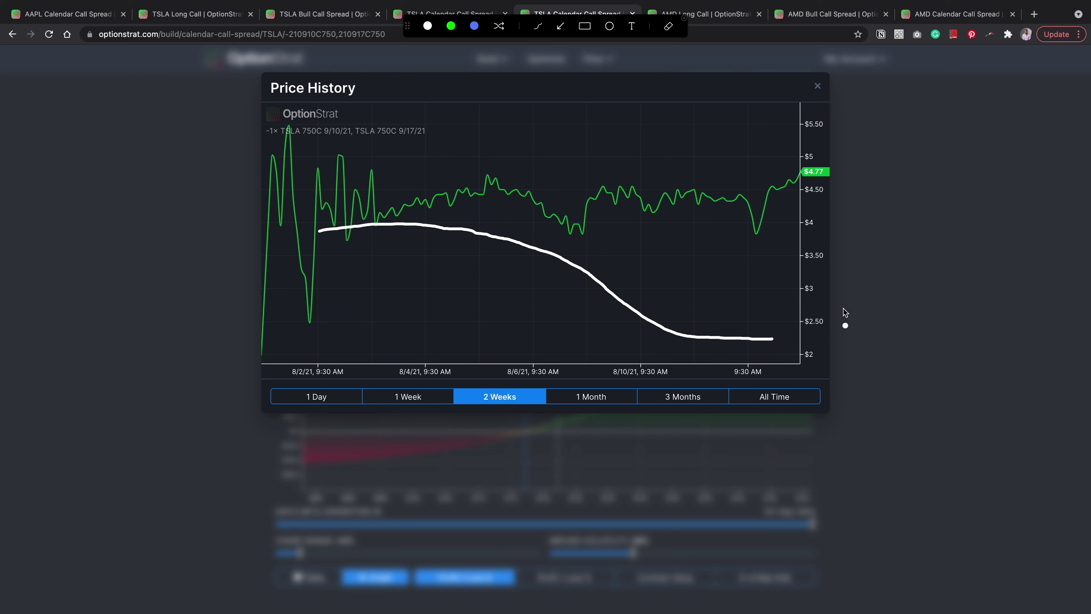
key(Escape)
Switch to the TSLA 5-minute chart, trace Thursday's rise, draw the entry level with an arrow up to Tuesday's low, and clear the markings.
key(ctrl+Right)
key(ctrl+super+a)
mouse_move(910, 321)
mouse_down()
mouse_move(947, 285)
mouse_move(987, 189)
mouse_up()
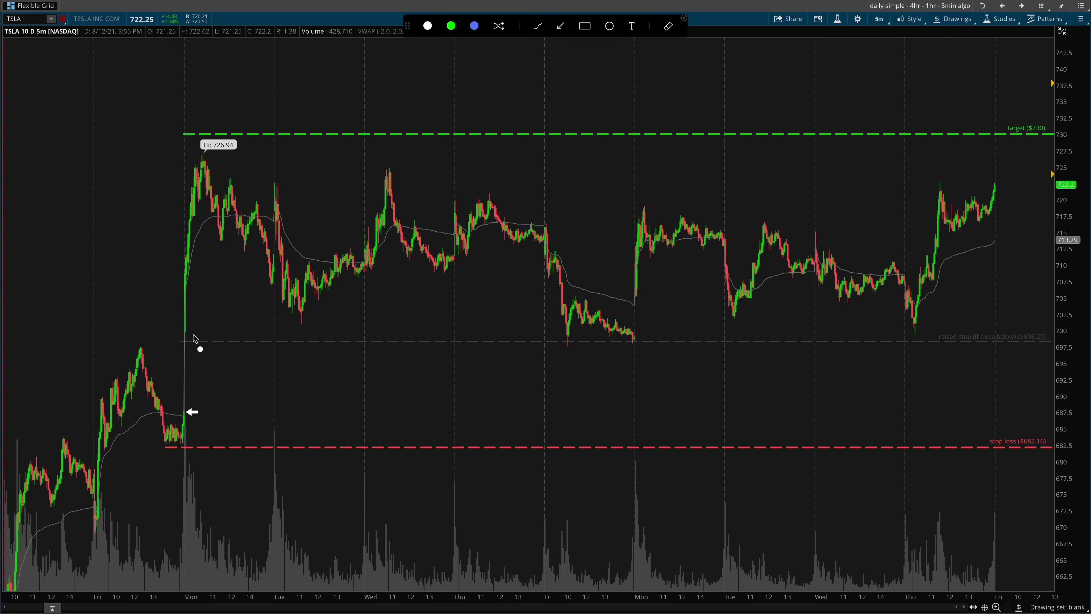
mouse_move(314, 285)
mouse_down()
mouse_move(285, 321)
mouse_move(322, 313)
mouse_move(306, 321)
mouse_move(313, 359)
mouse_move(294, 406)
mouse_move(185, 412)
mouse_move(508, 407)
mouse_up()
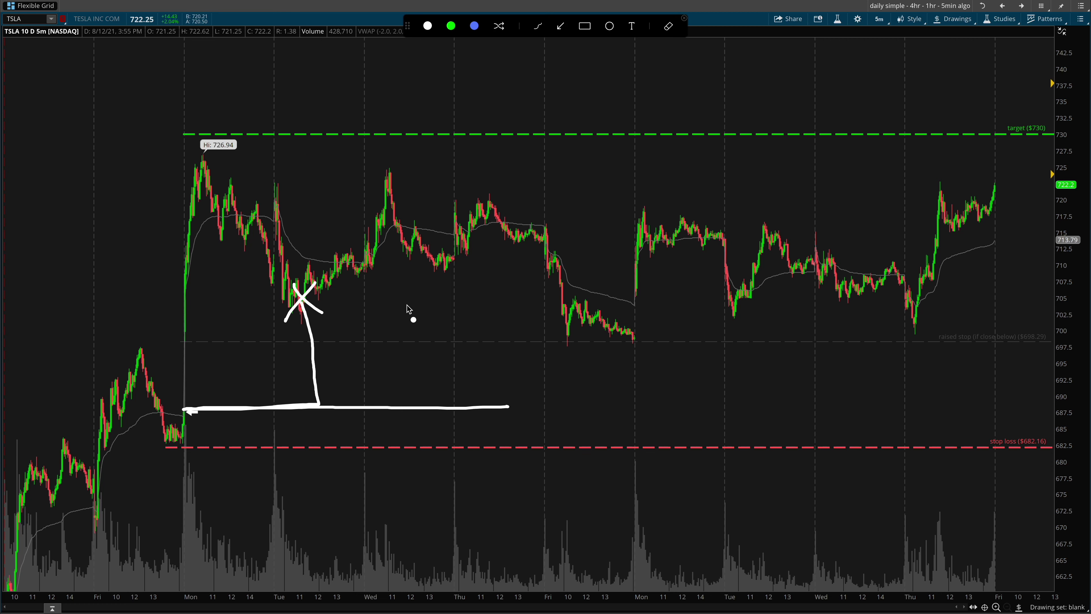
key(Escape)
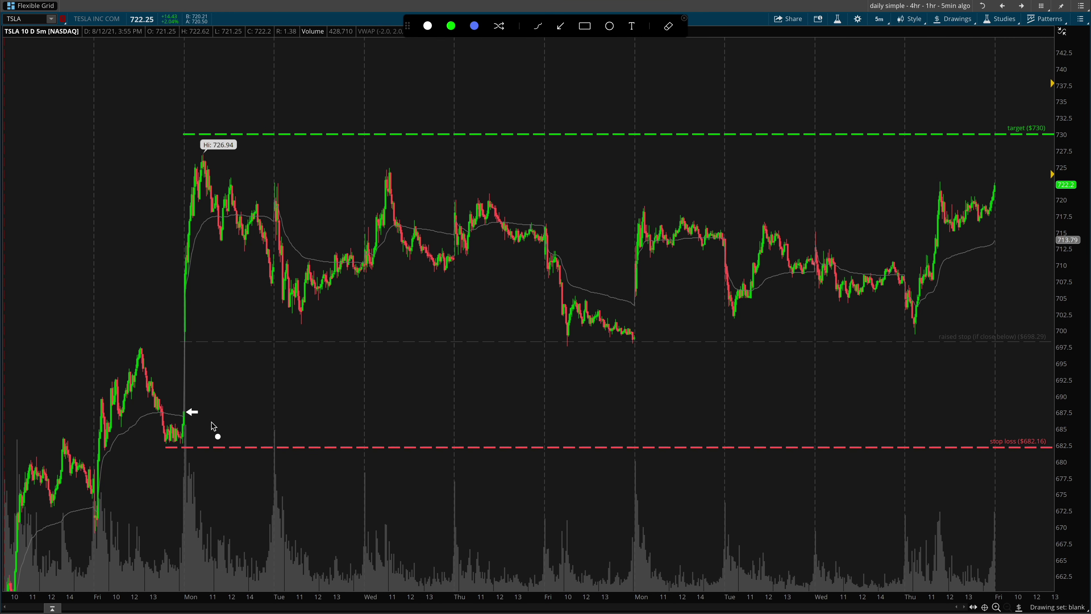
Mark the entry, stop loss and target levels, undo those marks, trace the raised stop line across the chart, and clear the markings.
drag(186, 416, 238, 408)
drag(147, 450, 192, 447)
drag(171, 136, 260, 125)
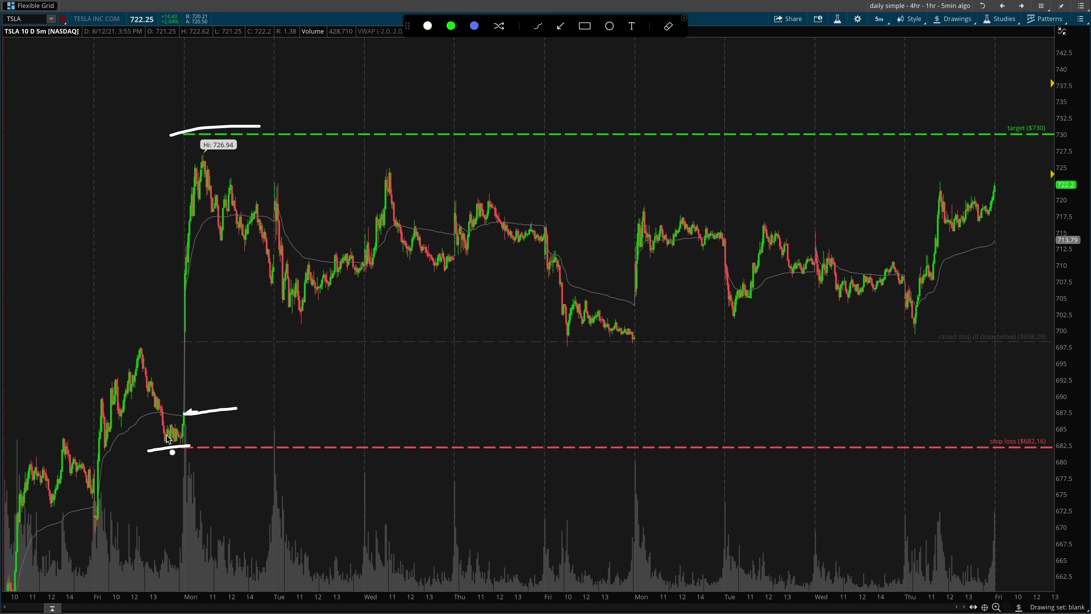
mouse_move(176, 417)
mouse_down()
mouse_move(165, 340)
mouse_move(187, 338)
mouse_move(173, 350)
mouse_move(243, 339)
mouse_move(962, 339)
mouse_up()
key(ctrl+z)
key(ctrl+z)
key(ctrl+z)
key(ctrl+z)
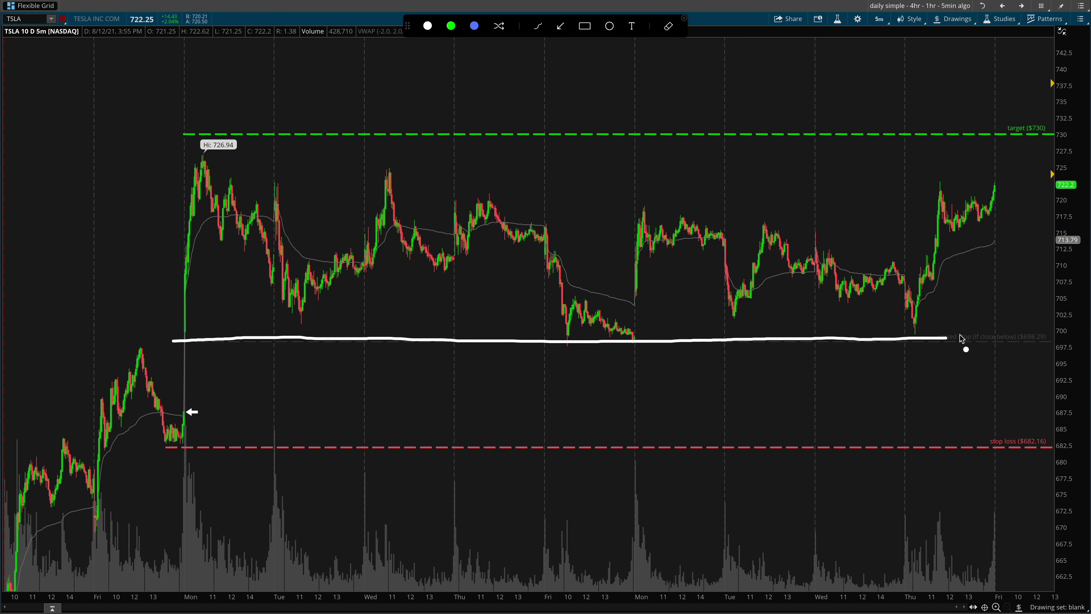
key(Escape)
Raise the alpha of the "raised stop (if close below)" line's color to its maximum in the drawing properties.
right_click(897, 341)
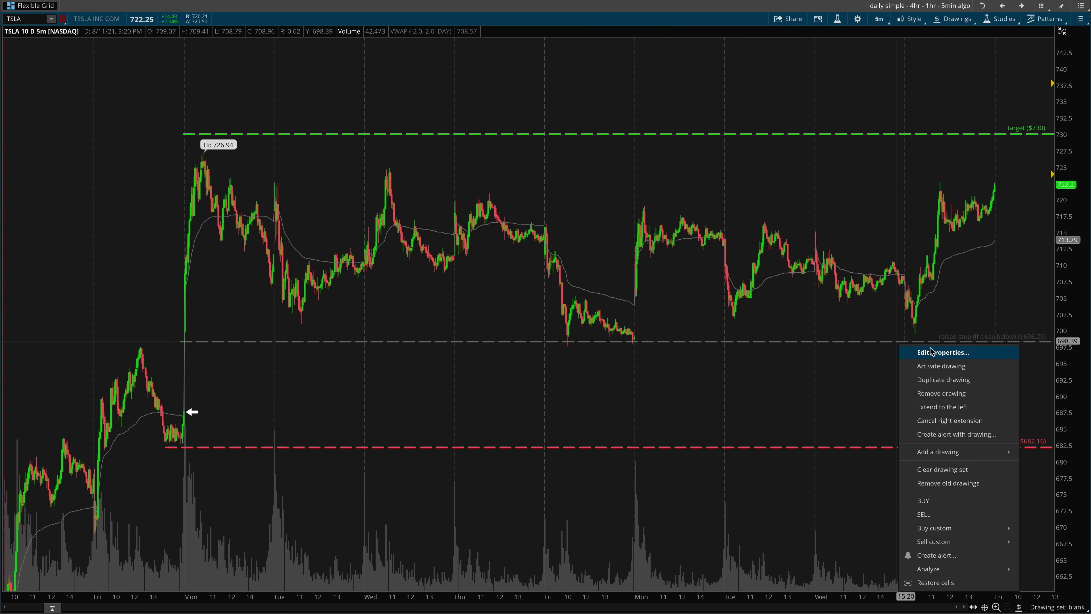
click(922, 351)
click(433, 397)
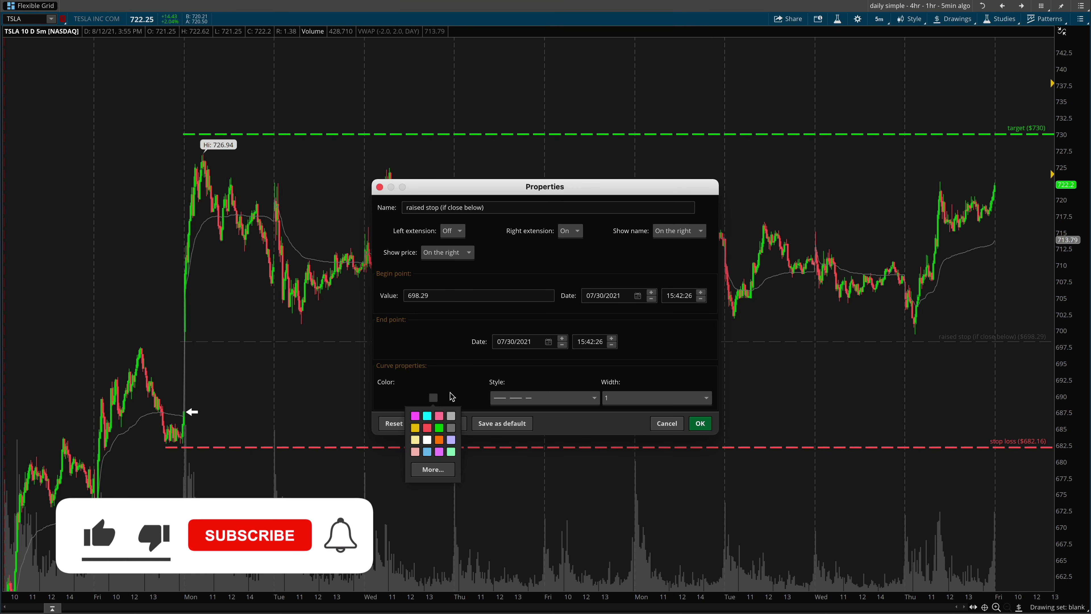
click(433, 469)
click(458, 204)
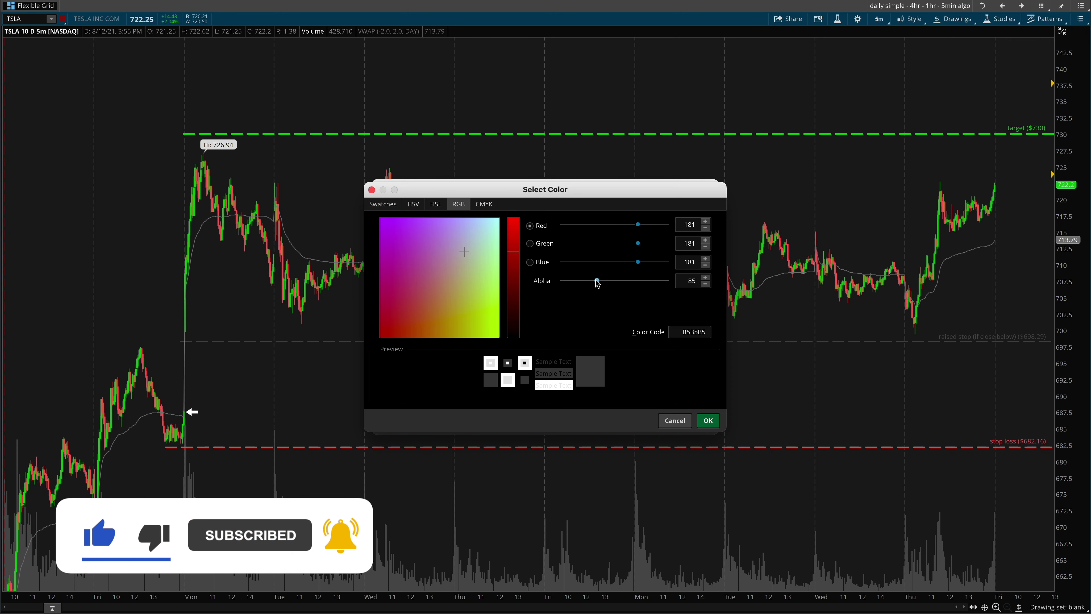
drag(596, 280, 689, 279)
click(707, 420)
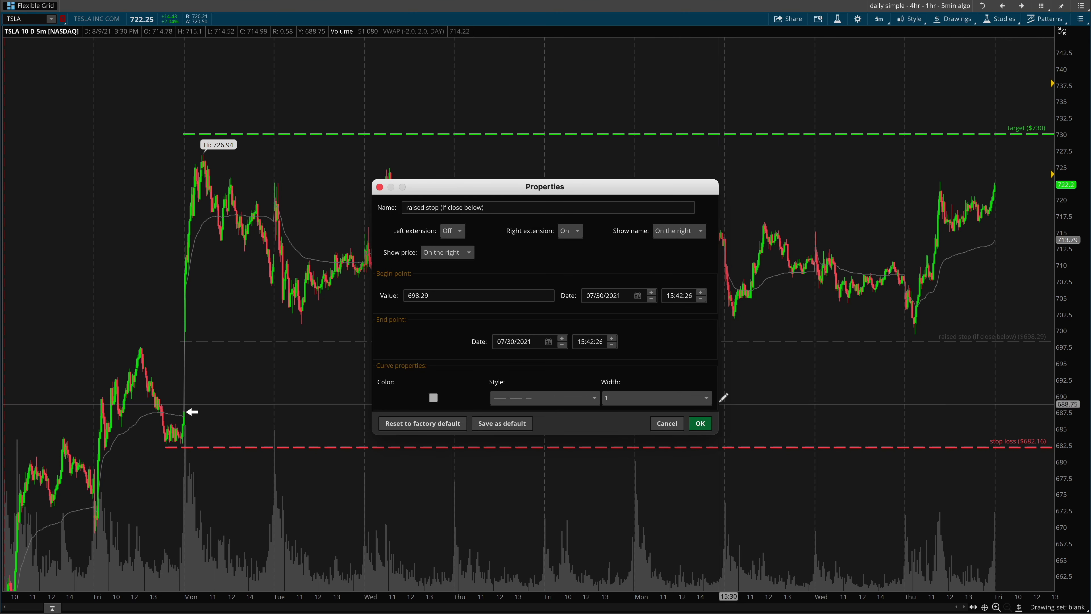
click(700, 422)
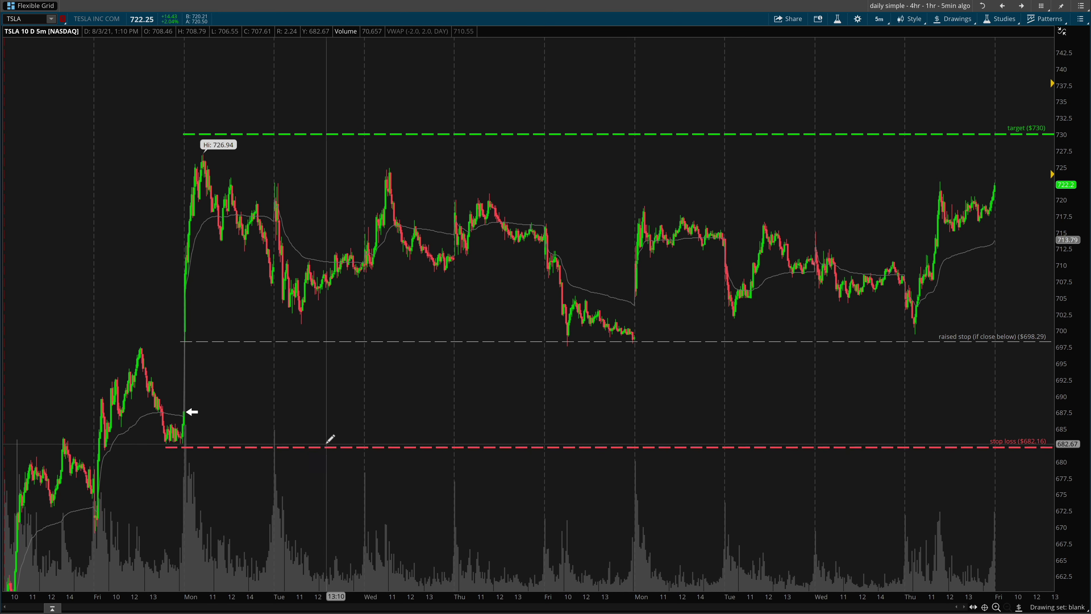
Draw arrows from the stop loss toward the raised stop and at Friday's low, underline the prior high, box the raised stop label, and mark Friday's close.
drag(442, 440, 498, 359)
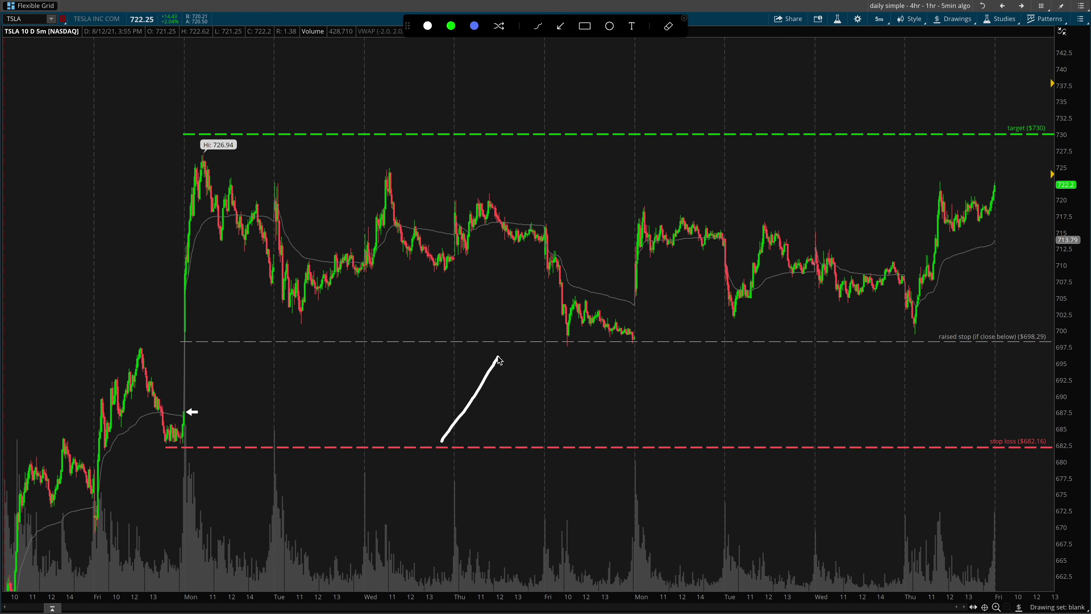
drag(565, 306, 569, 339)
drag(124, 347, 163, 346)
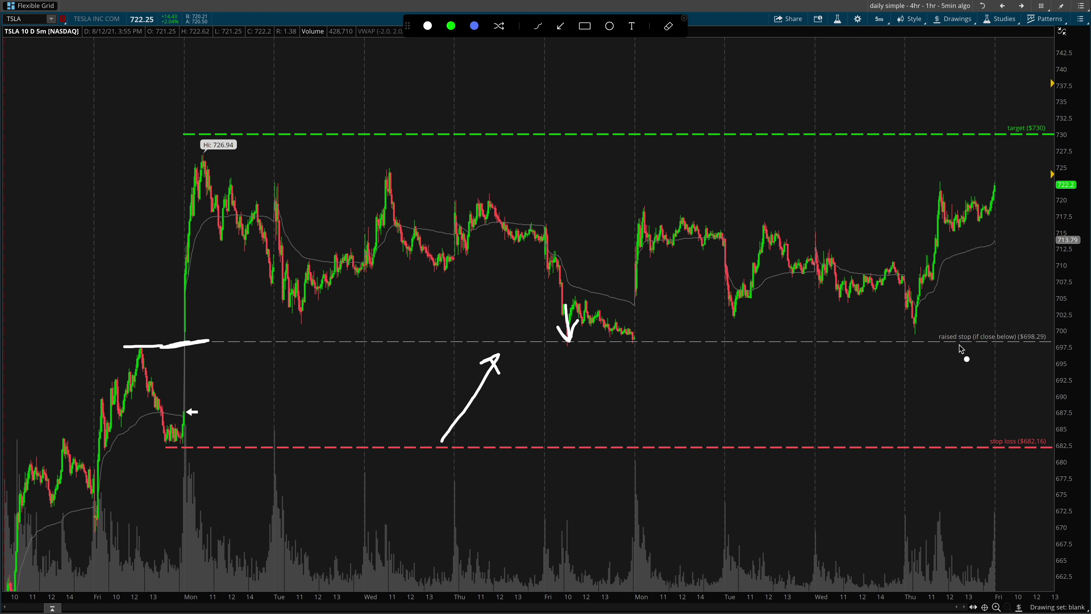
mouse_move(938, 347)
mouse_down()
mouse_move(1041, 346)
mouse_move(1013, 323)
mouse_move(937, 323)
mouse_move(934, 350)
mouse_move(1069, 339)
mouse_up()
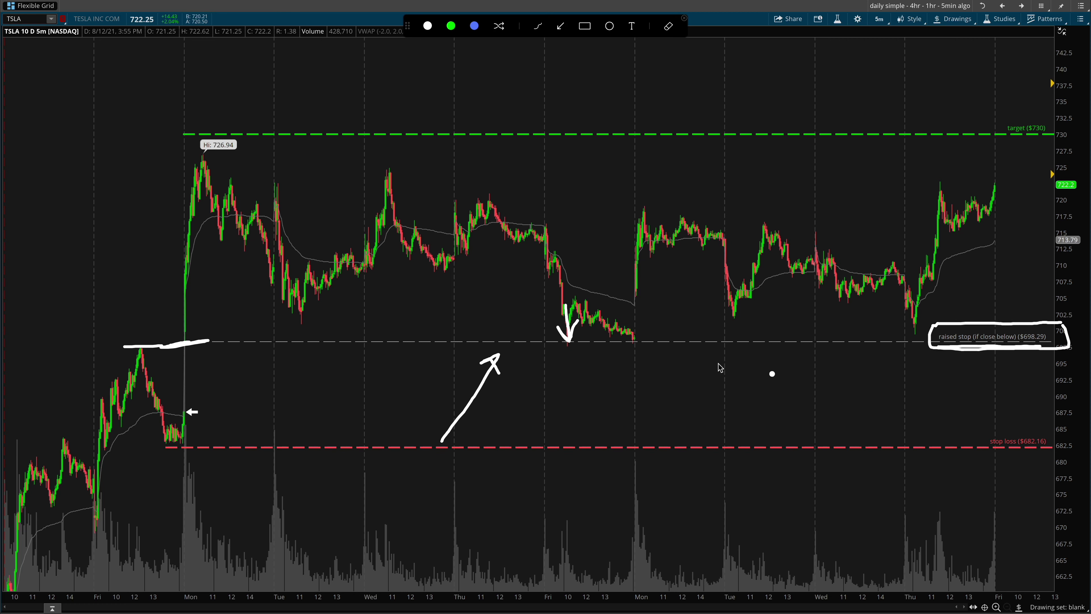
mouse_move(653, 343)
mouse_down()
mouse_move(666, 359)
mouse_move(647, 352)
mouse_up()
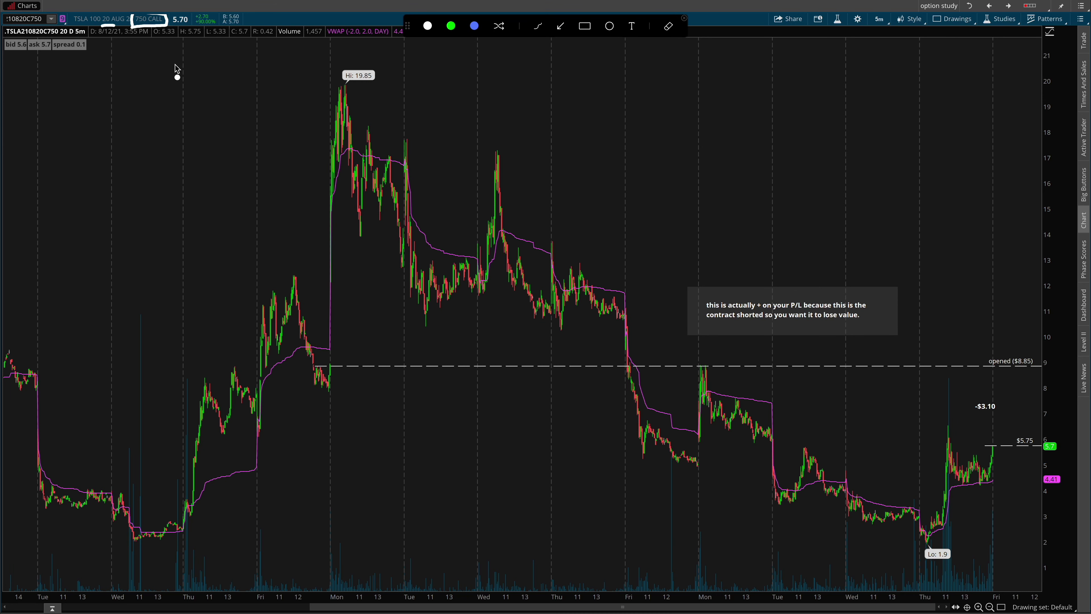
Clear the markings on the Aug 20 750 call chart, switch to OptionStrat's TSLA Long Call, mark the 750C strike, and clear that mark.
key(Escape)
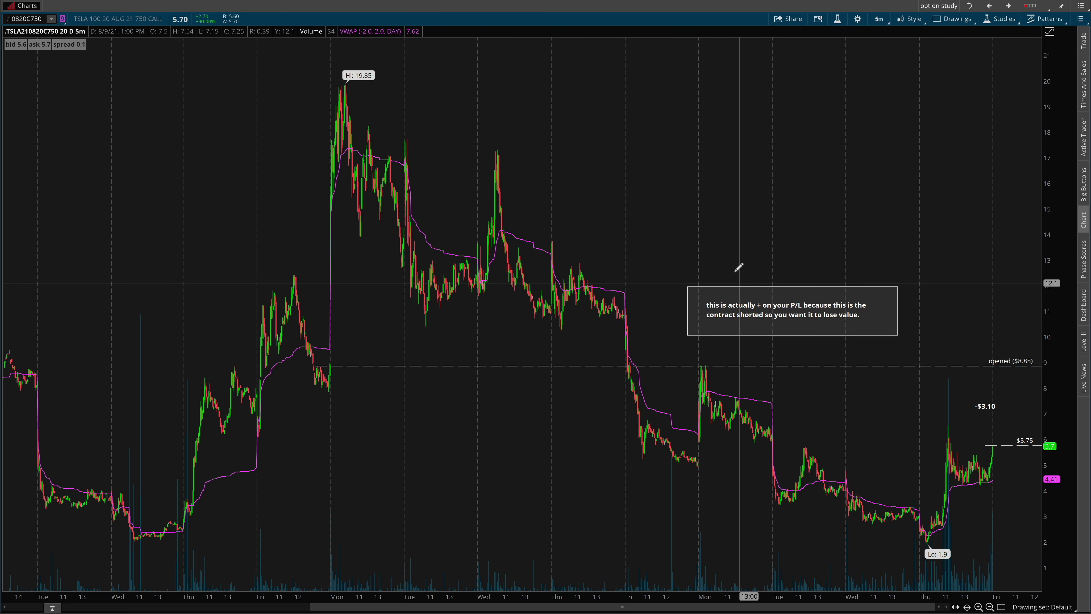
key(ctrl+Left)
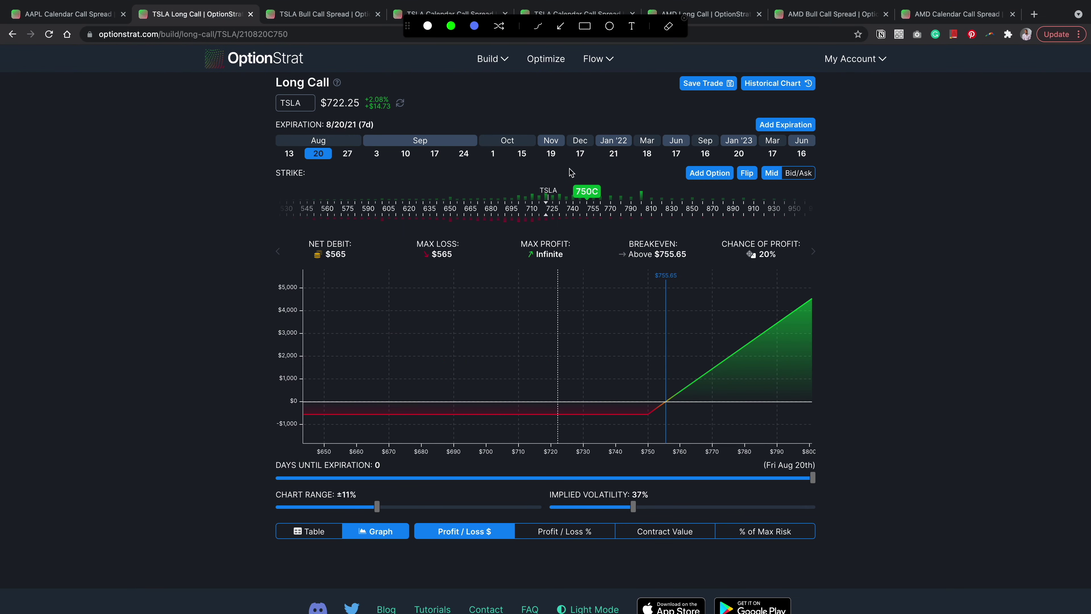
mouse_move(571, 172)
mouse_down()
mouse_move(534, 194)
mouse_move(596, 171)
mouse_up()
key(Escape)
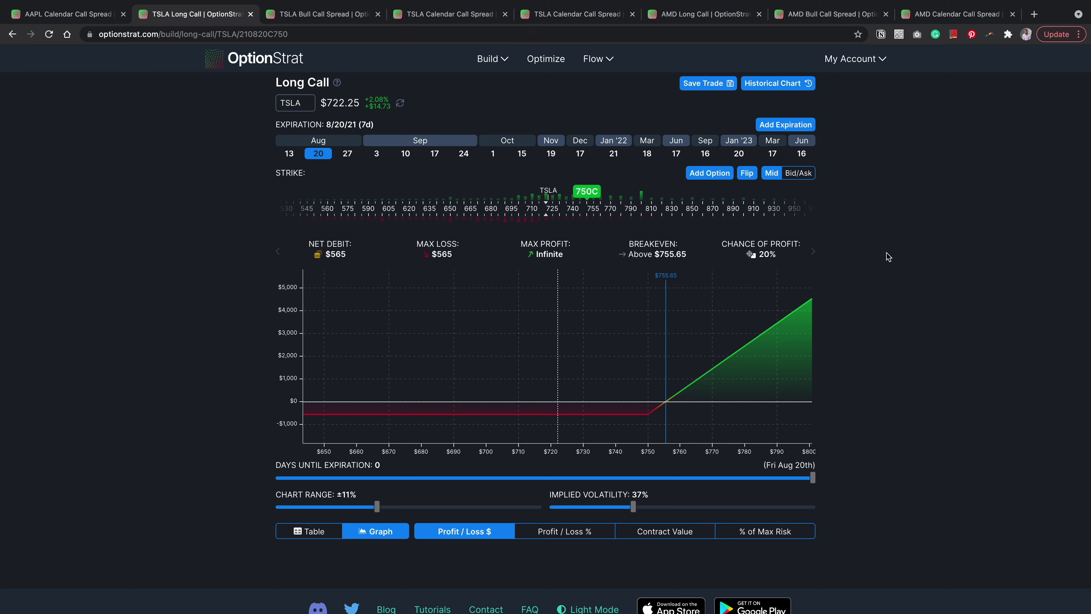
Switch back to the Aug 20 750 call chart, circle the entry, the "opened ($8.85)" label and the -$3.10 change, and clear the markings.
key(ctrl+Right)
mouse_move(330, 355)
mouse_down()
mouse_move(307, 364)
mouse_move(323, 358)
mouse_up()
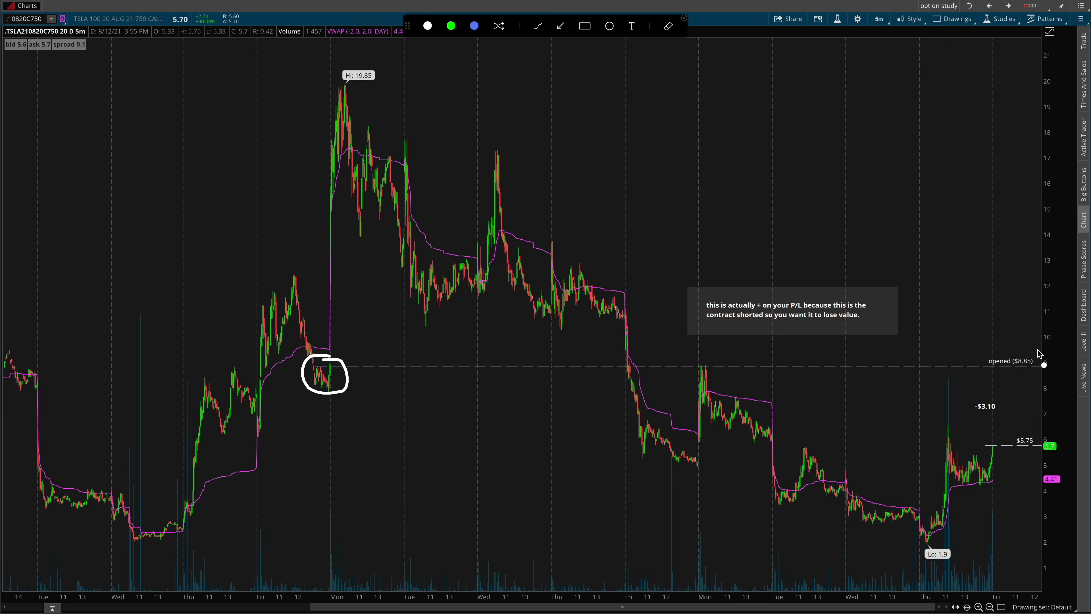
mouse_move(1038, 348)
mouse_down()
mouse_move(985, 346)
mouse_move(1055, 373)
mouse_move(1024, 349)
mouse_up()
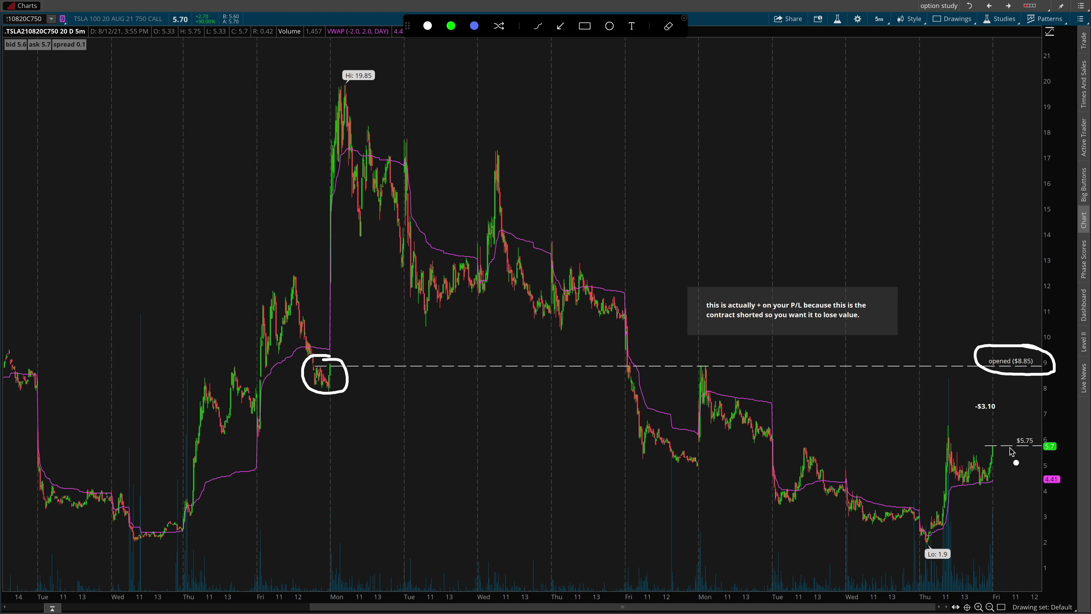
mouse_move(990, 395)
mouse_down()
mouse_move(960, 407)
mouse_move(1012, 411)
mouse_move(996, 396)
mouse_up()
key(Escape)
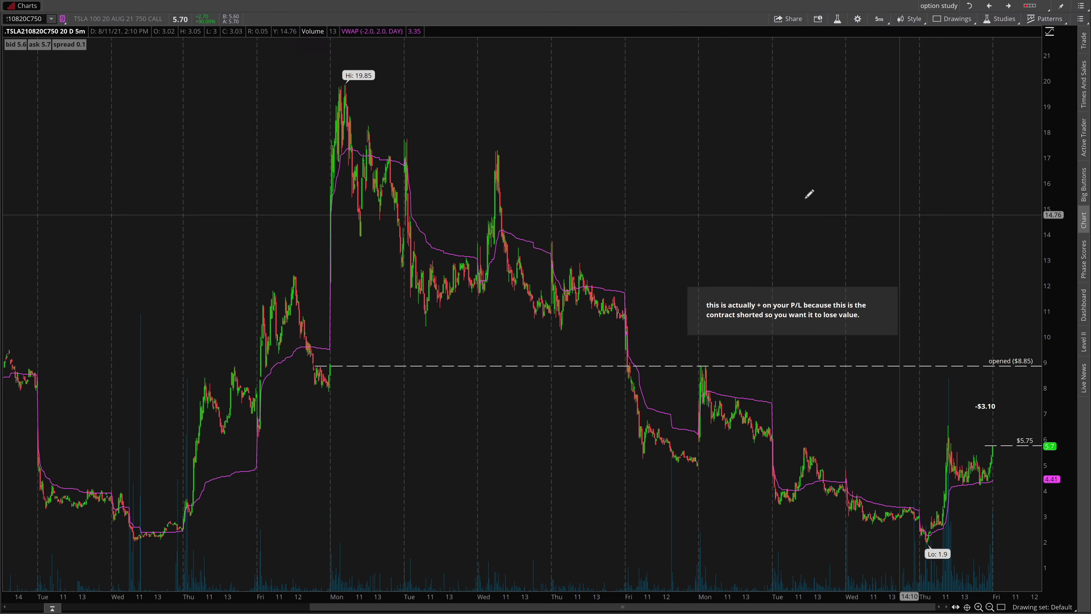
Mark the entry on the Aug 20 750 call chart, draw an arrow from "opened ($8.85)" to $5.75, underline part of the note, and clear the markings.
key(super+shift+a)
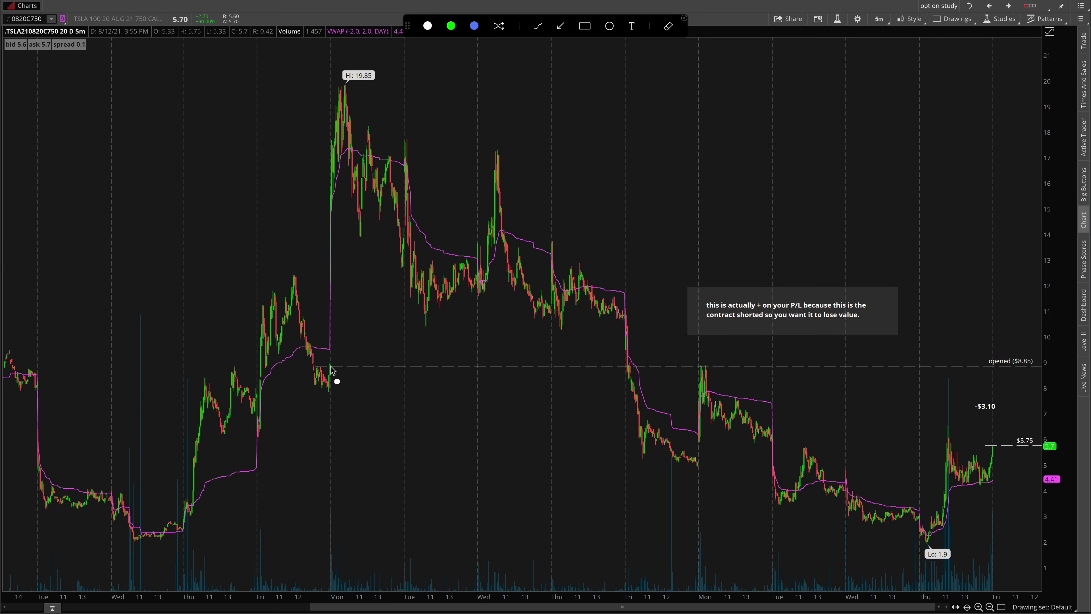
mouse_move(339, 379)
mouse_down()
mouse_move(355, 416)
mouse_move(370, 411)
mouse_up()
key(Escape)
key(super+shift+a)
drag(315, 366, 355, 367)
mouse_move(952, 367)
mouse_down()
mouse_move(985, 382)
mouse_move(1013, 422)
mouse_up()
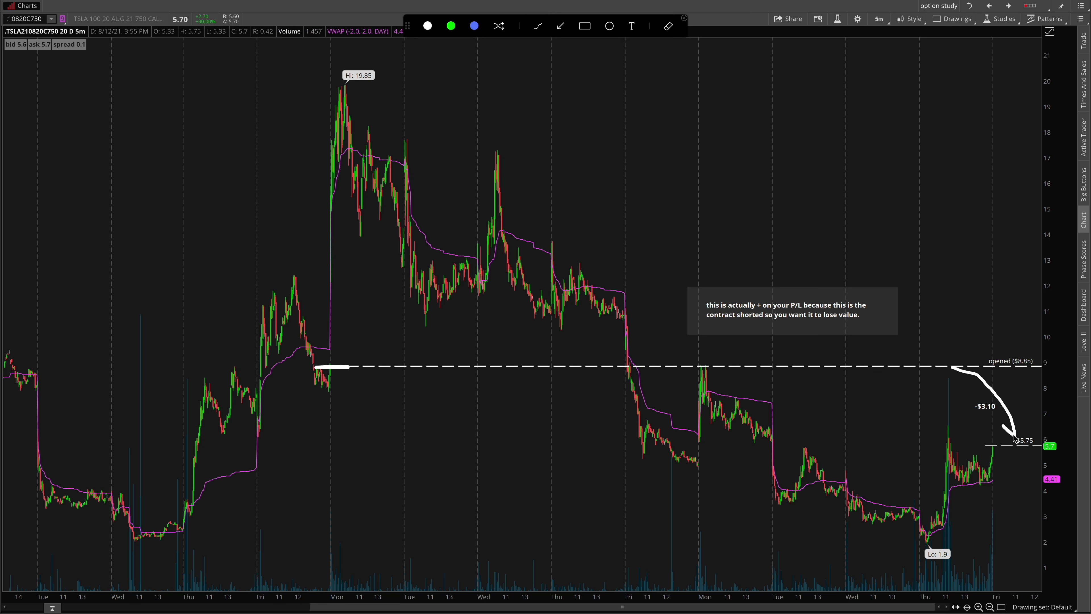
mouse_move(956, 289)
mouse_down()
mouse_move(963, 322)
mouse_move(995, 297)
mouse_up()
mouse_move(992, 397)
mouse_down()
mouse_move(968, 407)
mouse_move(996, 419)
mouse_up()
key(Escape)
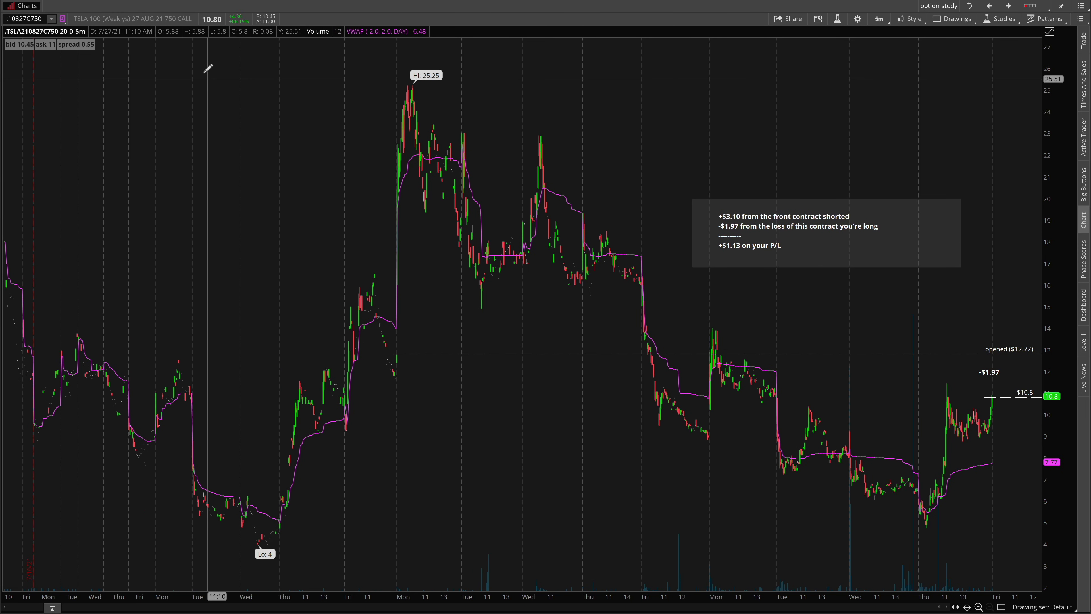
Underline the Aug 27 750 call's expiration, switch to OptionStrat's TSLA calendar call spread, mark its expirations, clear the marks, and return to the chart.
drag(139, 27, 169, 27)
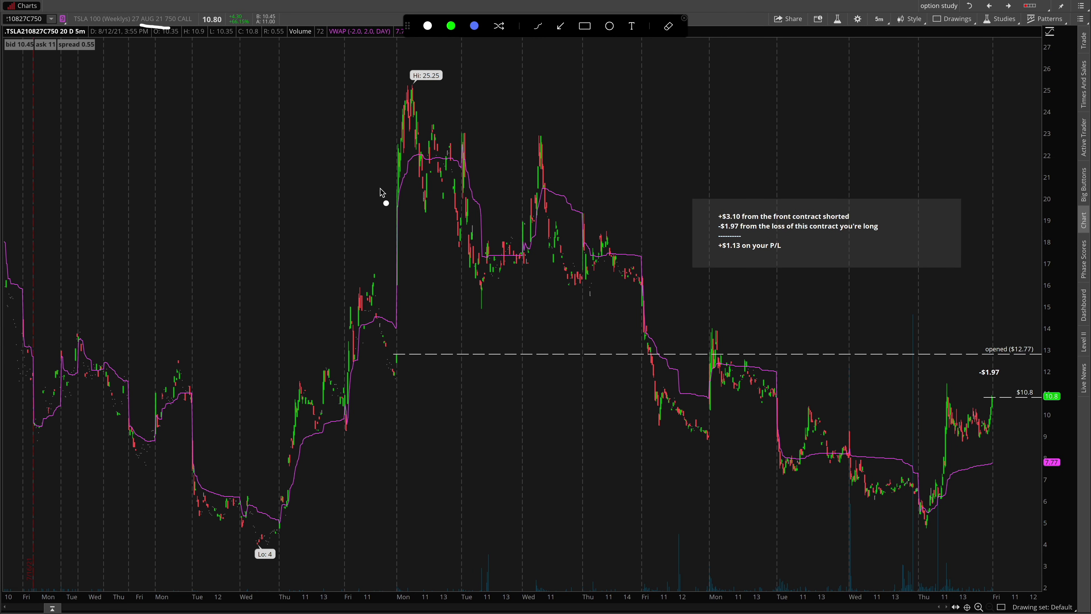
key(Escape)
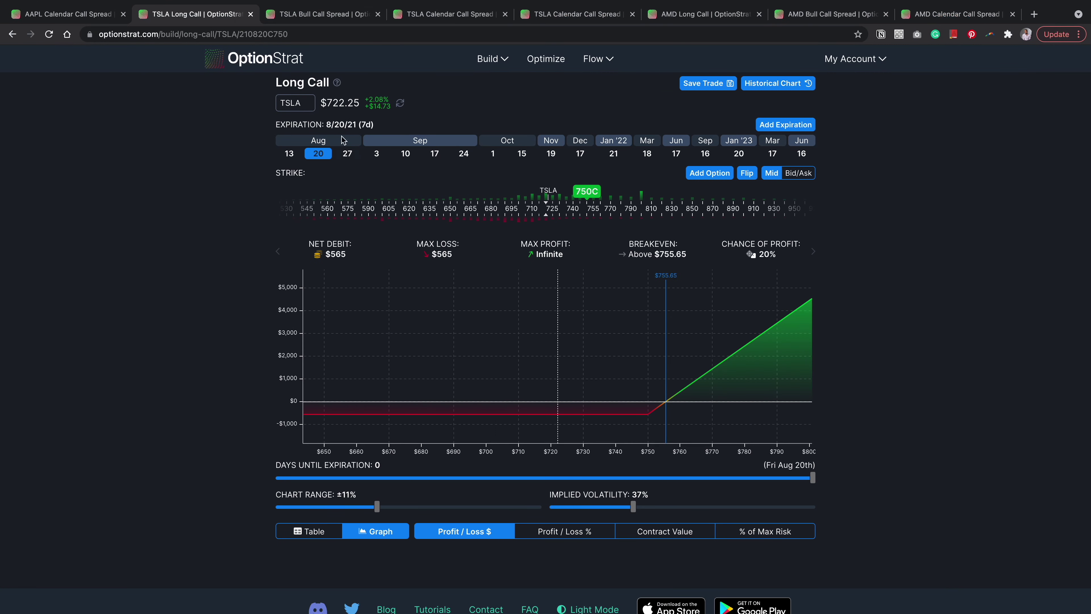
click(307, 15)
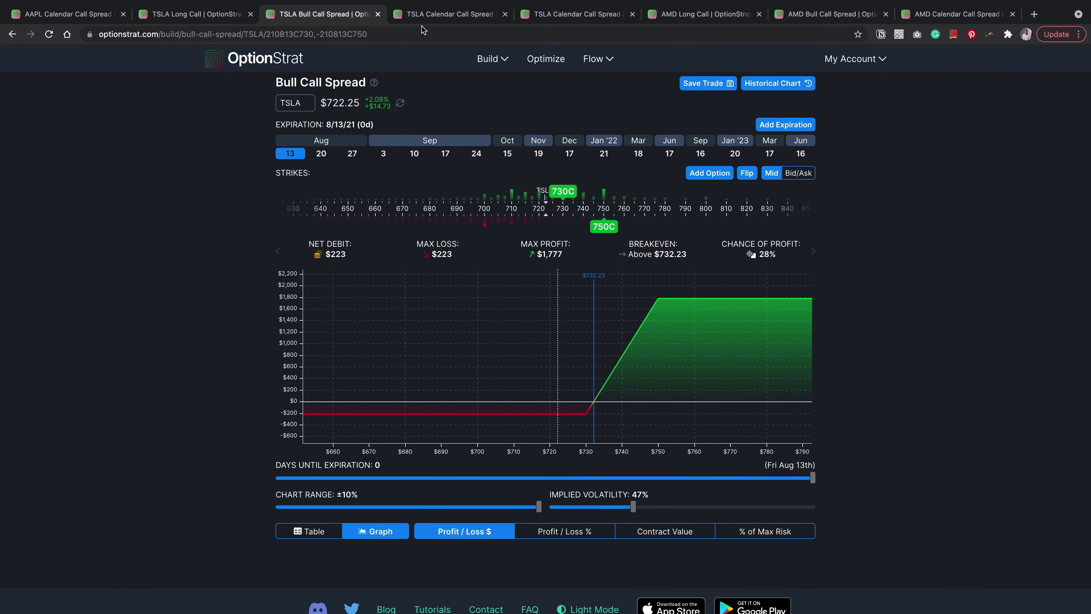
click(425, 16)
key(super+shift+a)
mouse_move(369, 171)
mouse_down()
mouse_move(344, 180)
mouse_move(371, 209)
mouse_move(359, 171)
mouse_up()
mouse_move(328, 129)
mouse_down()
mouse_move(303, 161)
mouse_move(339, 129)
mouse_move(326, 125)
mouse_up()
key(Escape)
key(ctrl+Right)
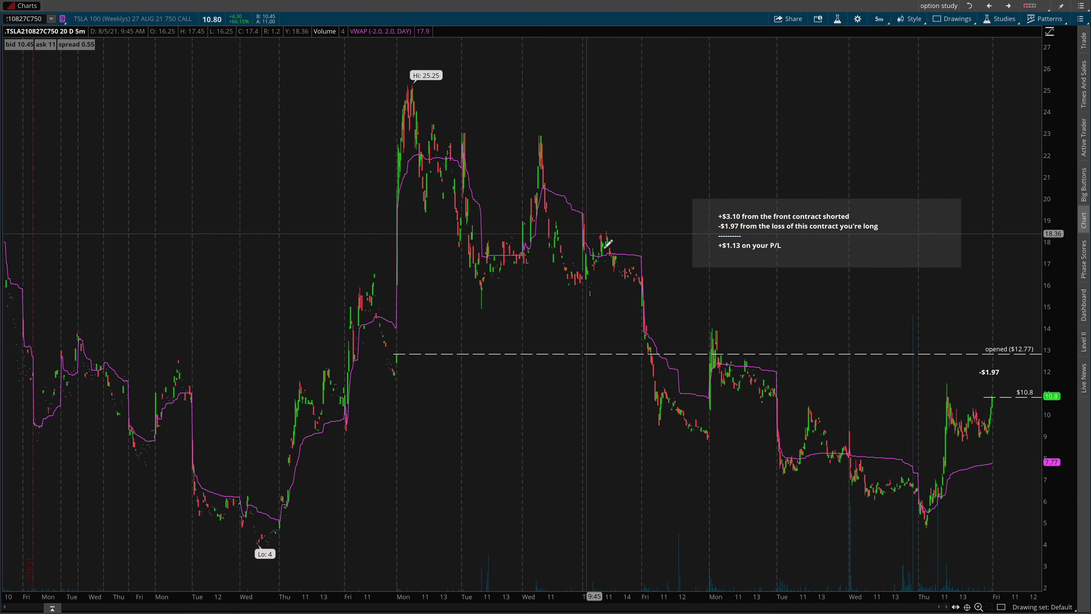
Mark the entry, circle "opened ($12.77)" and $10.8, underline -$1.97, circle +$3.10 in the Aug 27 call's note, and clear the markings.
key(super+shift+a)
drag(399, 360, 384, 353)
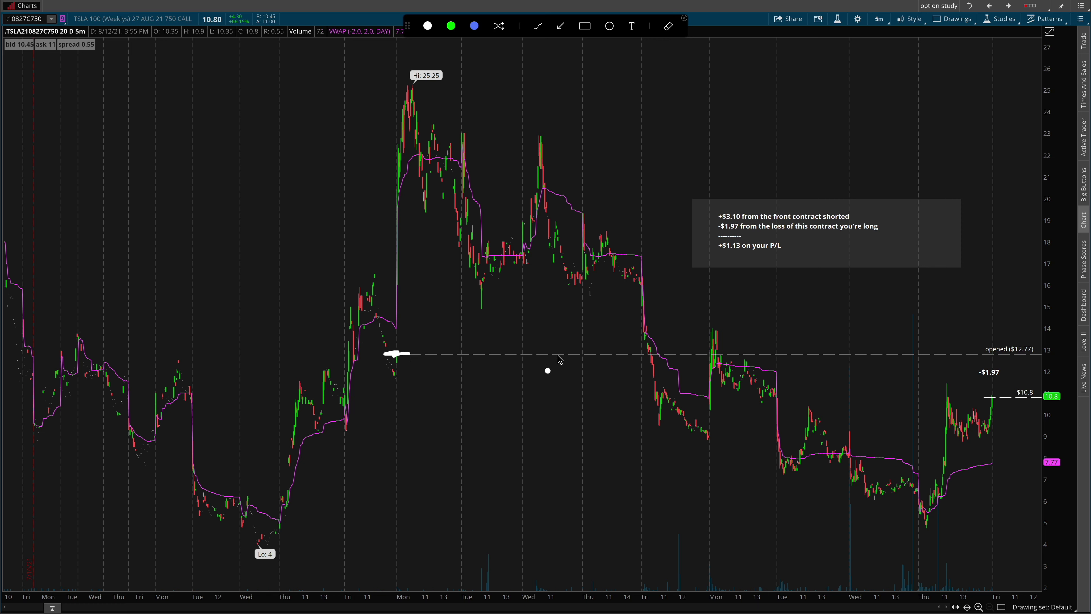
mouse_move(1034, 339)
mouse_down()
mouse_move(976, 359)
mouse_move(1048, 363)
mouse_move(1030, 341)
mouse_up()
mouse_move(1038, 382)
mouse_down()
mouse_move(1011, 393)
mouse_move(1062, 412)
mouse_move(1029, 384)
mouse_move(989, 383)
mouse_up()
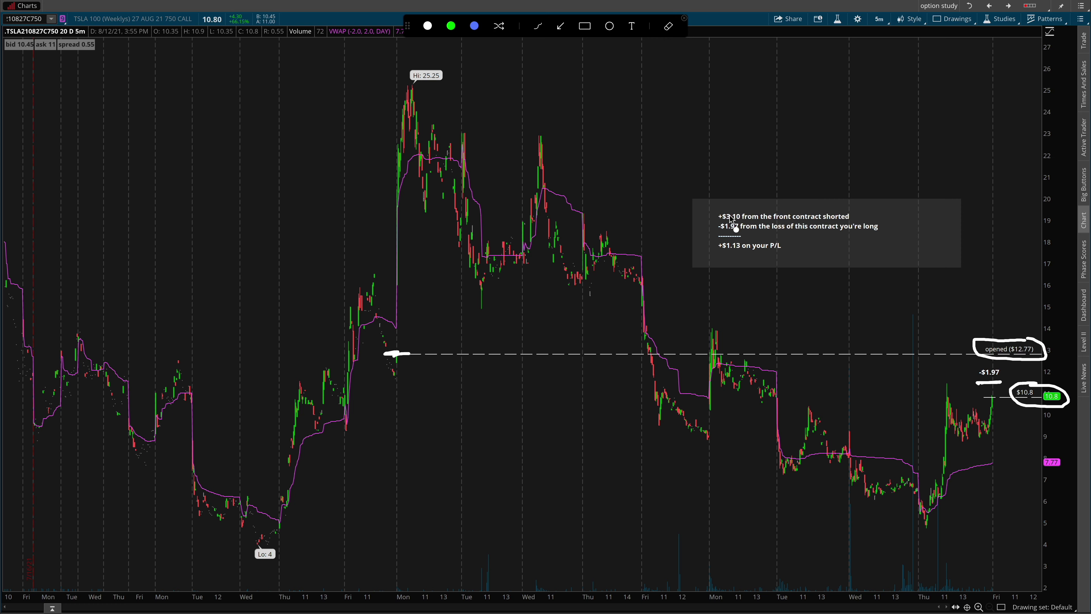
drag(728, 204, 708, 215)
drag(730, 209, 733, 210)
key(Escape)
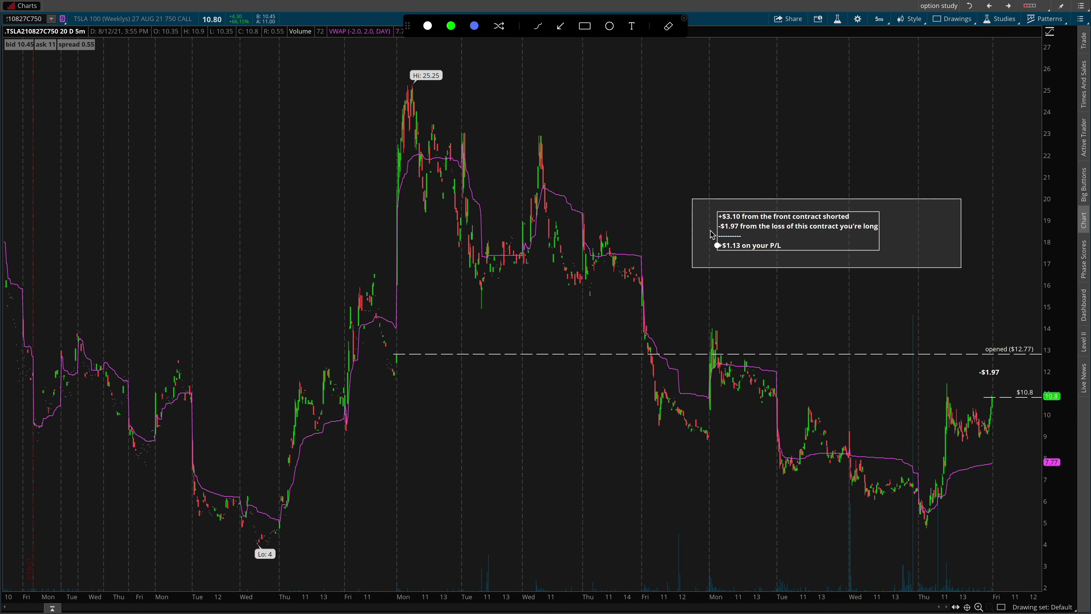
Mark the -$1.97 line, box "+$1.13 on your P/L", circle the chart area from the entry to the latest price, and clear the markings.
drag(715, 230, 738, 232)
key(Escape)
mouse_move(720, 255)
mouse_down()
mouse_move(772, 254)
mouse_move(789, 240)
mouse_move(724, 237)
mouse_move(716, 257)
mouse_up()
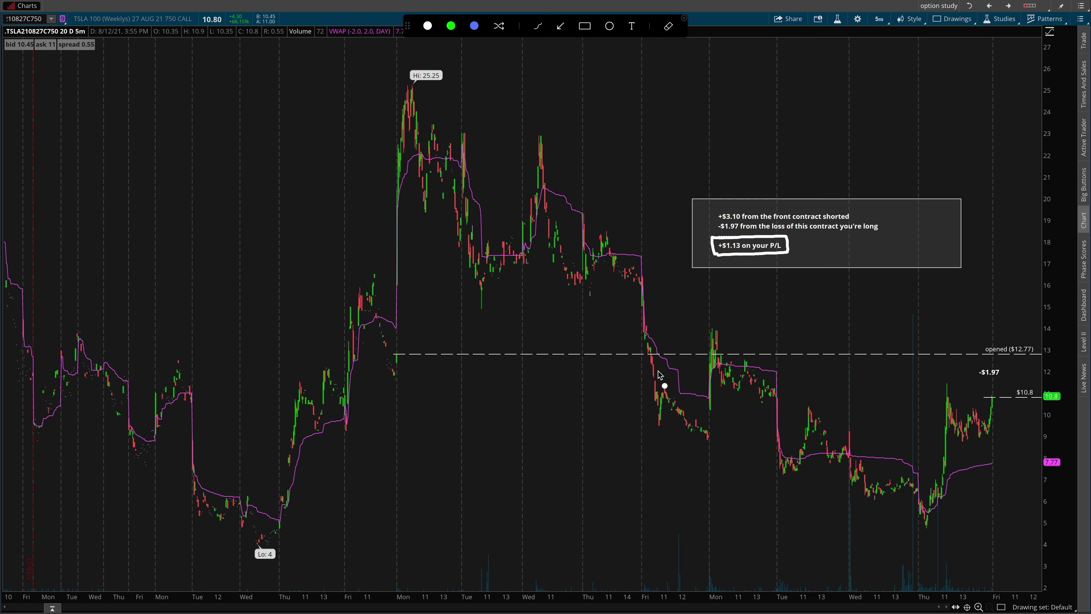
mouse_move(445, 339)
mouse_down()
mouse_move(349, 336)
mouse_move(840, 458)
mouse_move(1035, 434)
mouse_move(706, 341)
mouse_move(430, 342)
mouse_up()
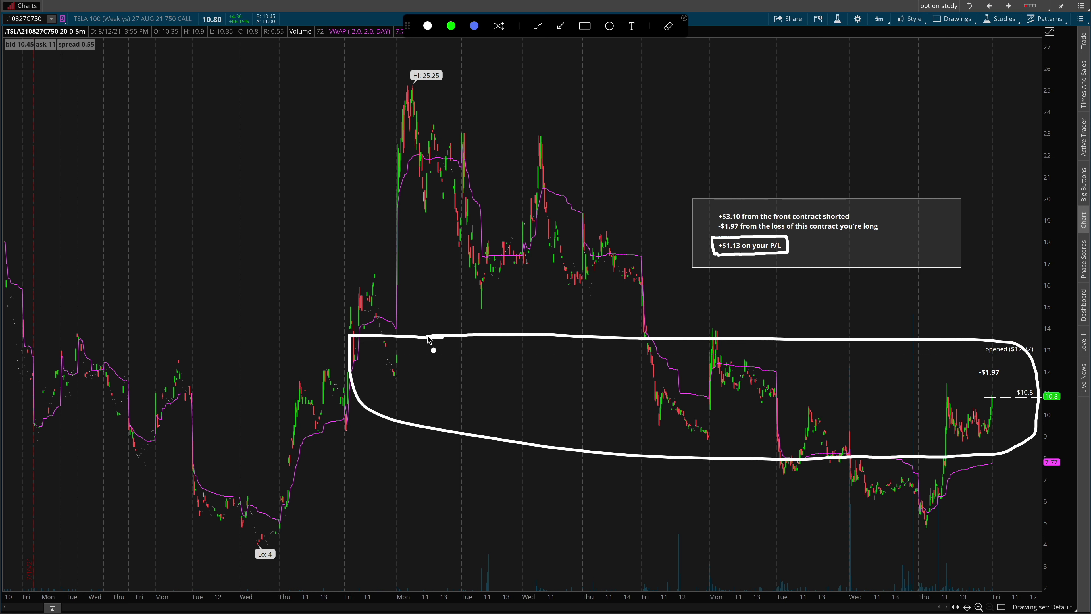
key(Escape)
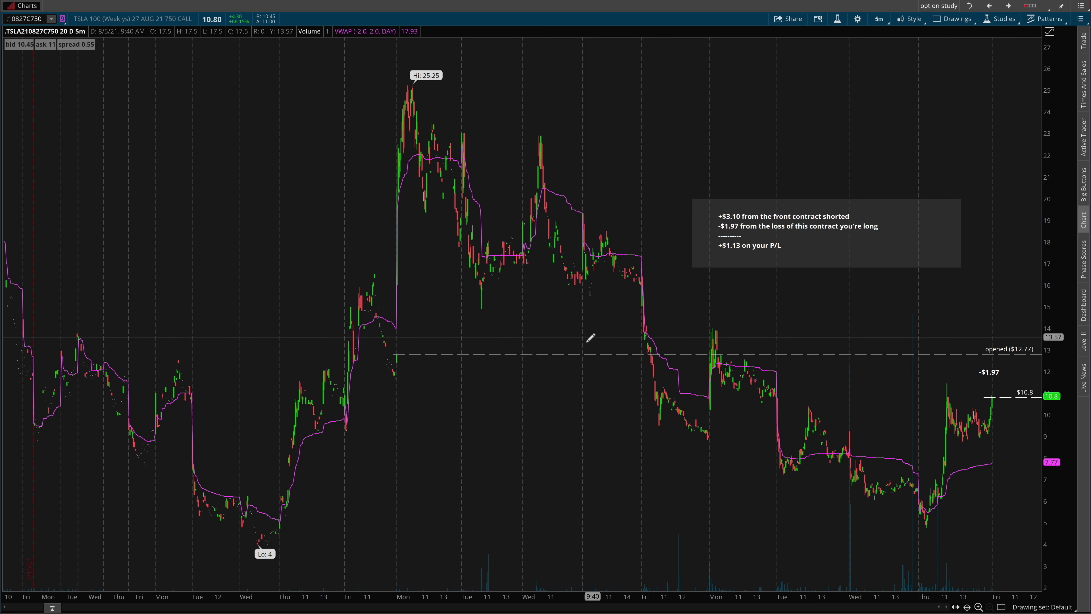
right_click(282, 166)
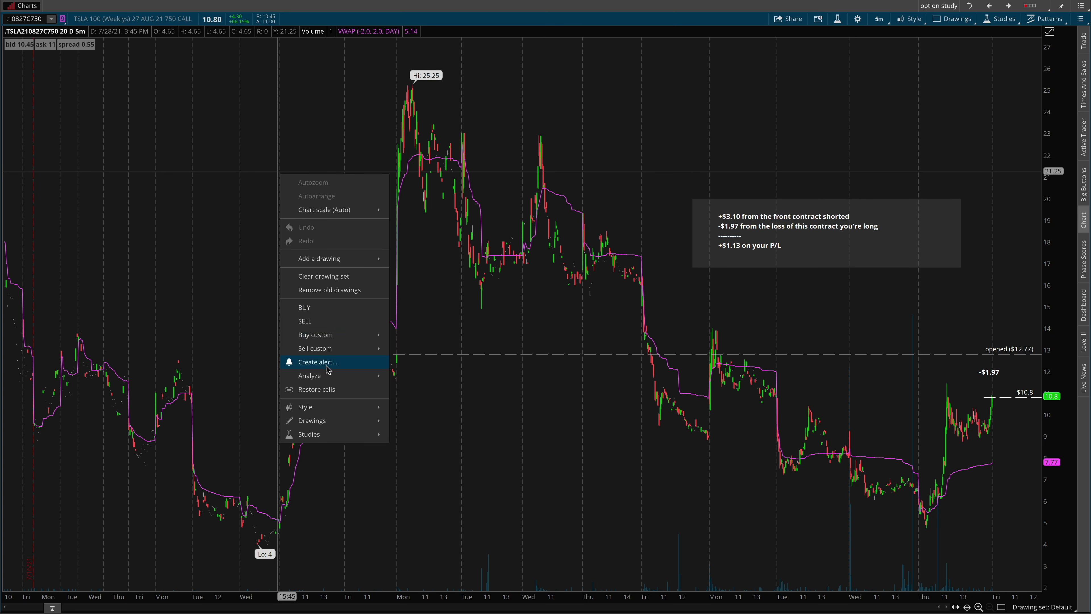
mouse_move(365, 406)
click(597, 25)
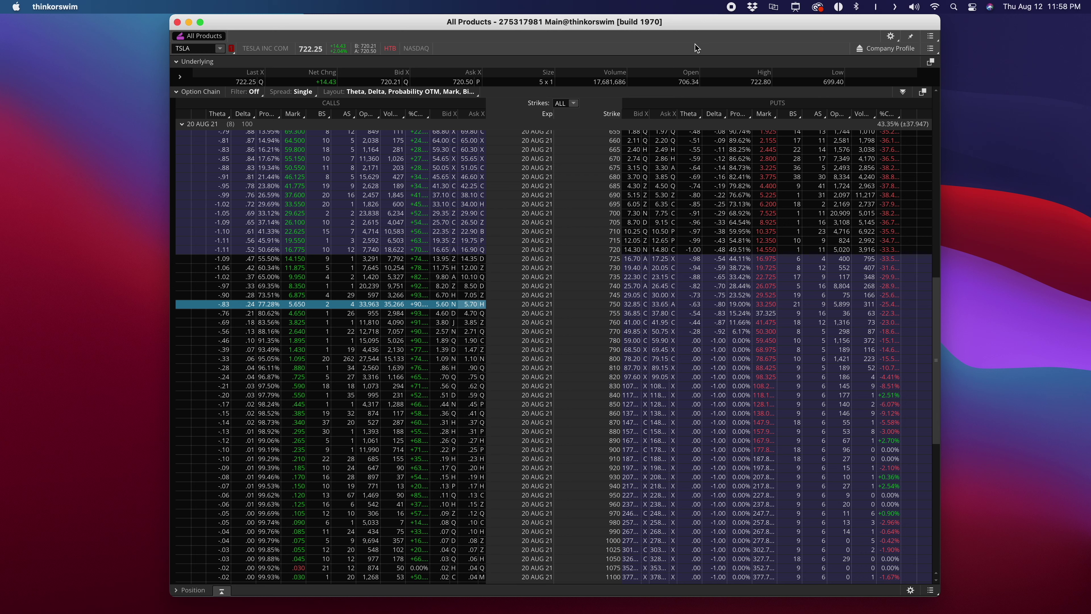
Reopen the TSLA 20 AUG 21 option chain and create a calendar buy order from the 750 call.
scroll(497, 171, up, 5)
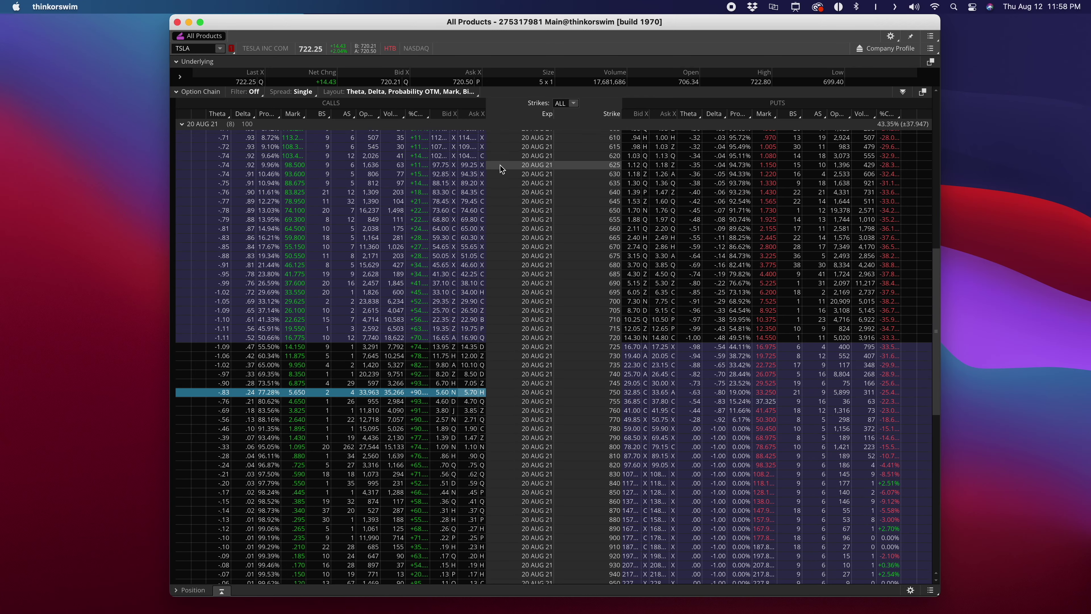
click(183, 125)
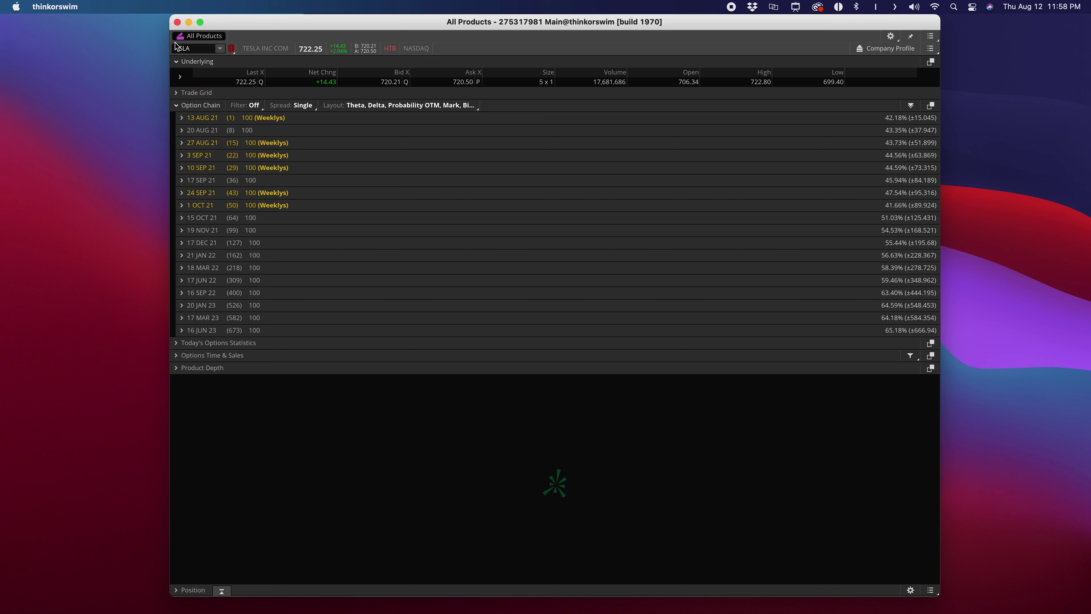
click(180, 130)
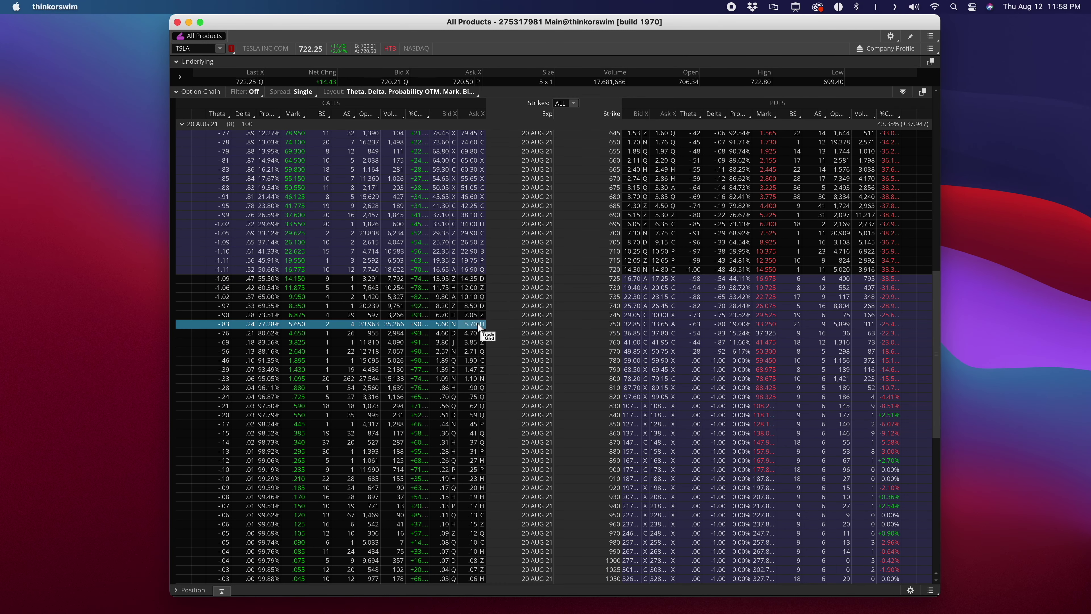
right_click(467, 325)
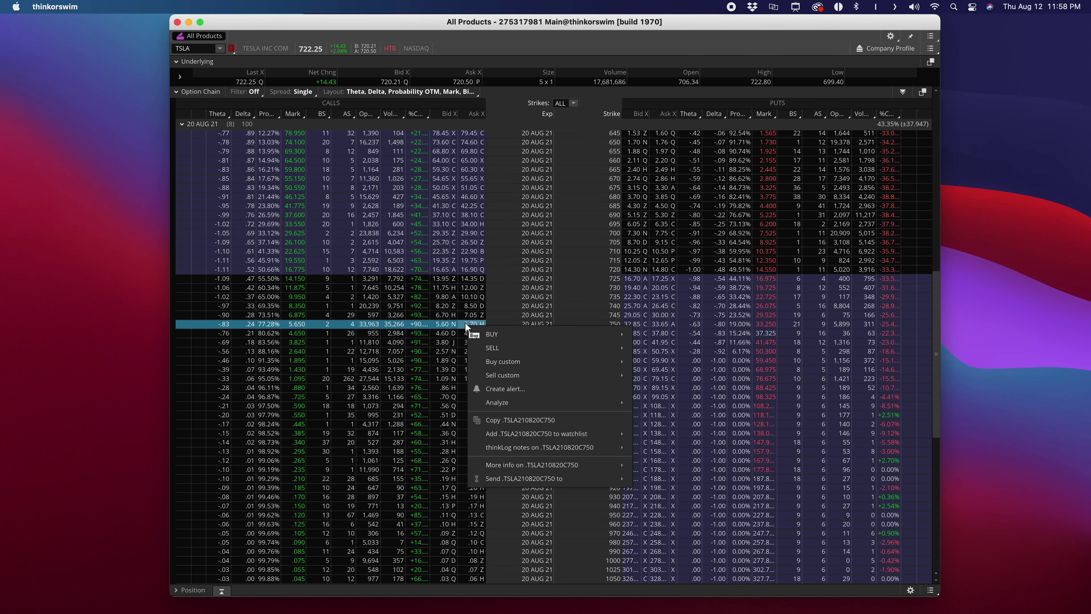
mouse_move(490, 333)
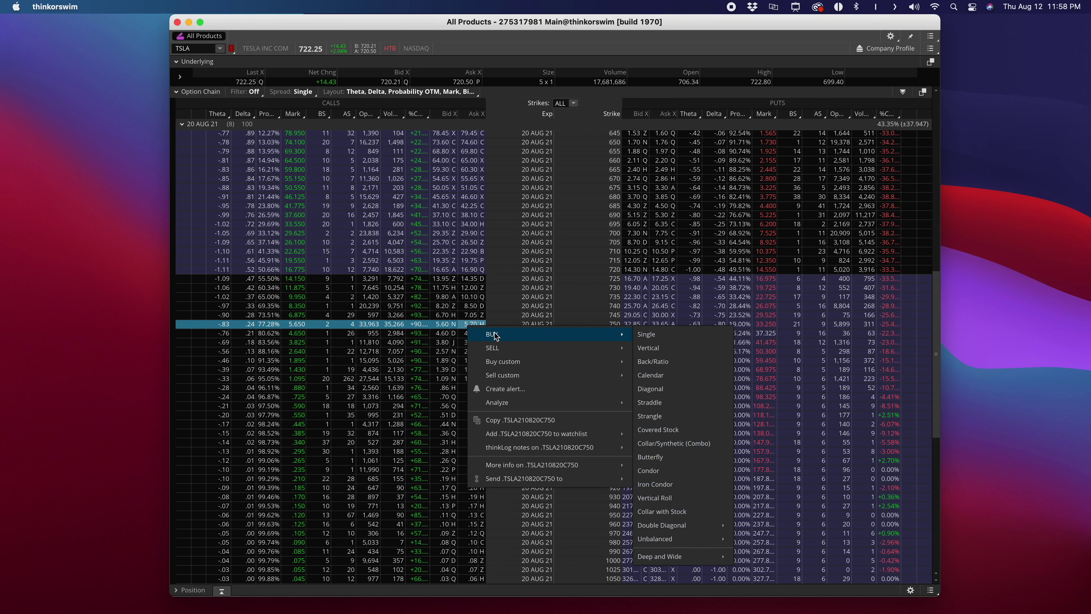
click(665, 377)
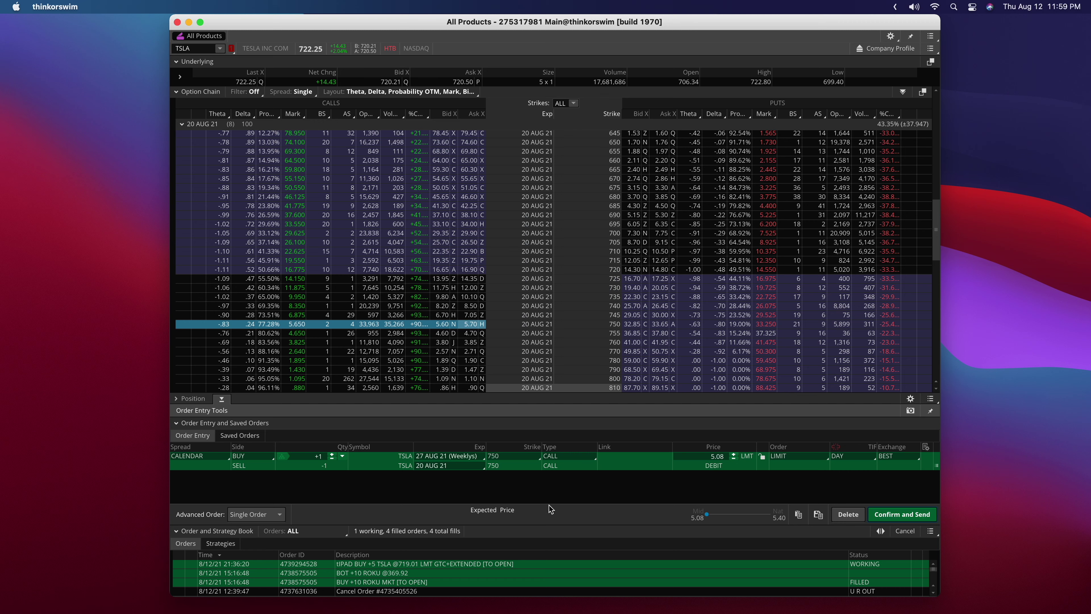
Set the calendar order's buy leg to 17 SEP 21 and sell leg to 10 SEP 21 (Weeklys), and delete the order.
click(446, 457)
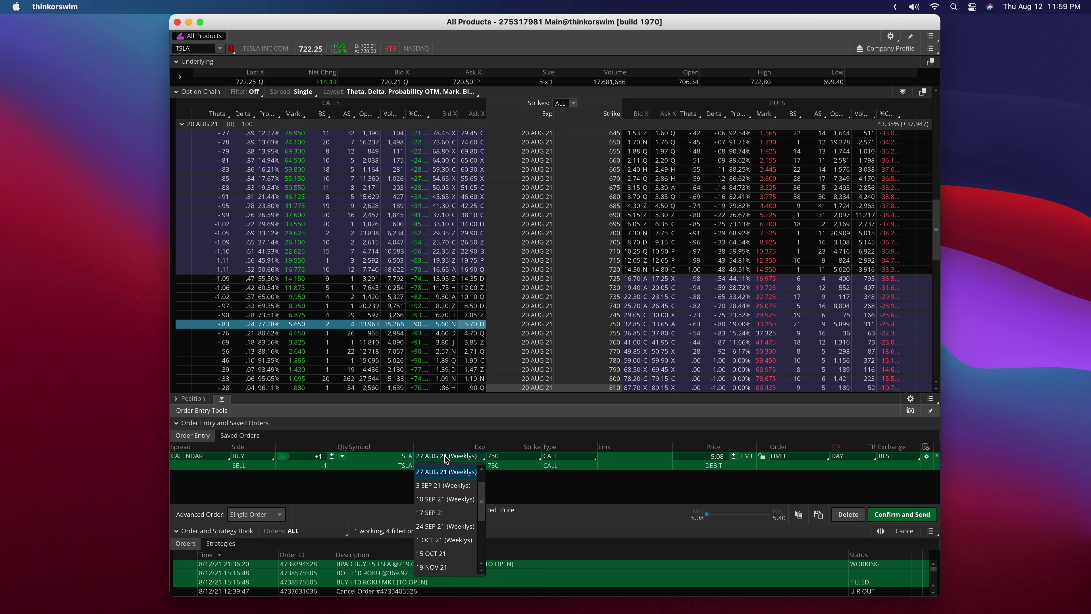
click(444, 513)
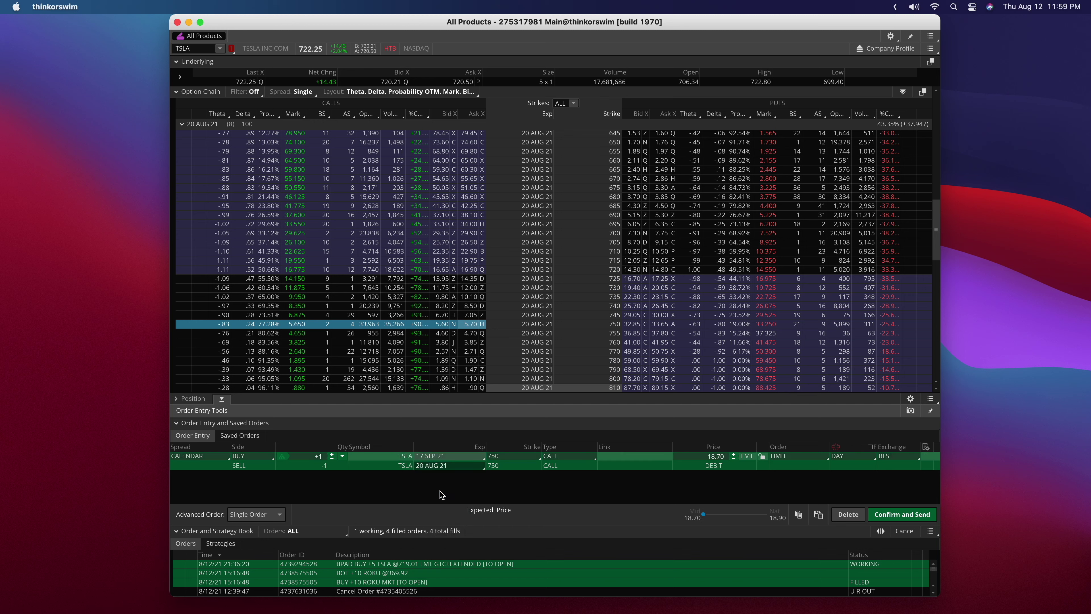
click(441, 468)
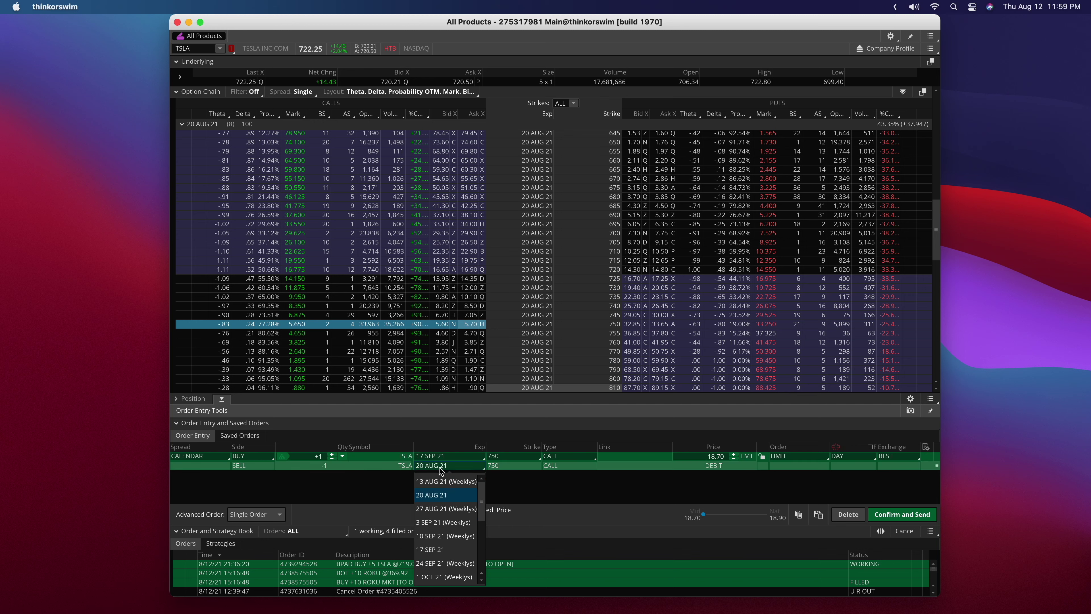
click(444, 535)
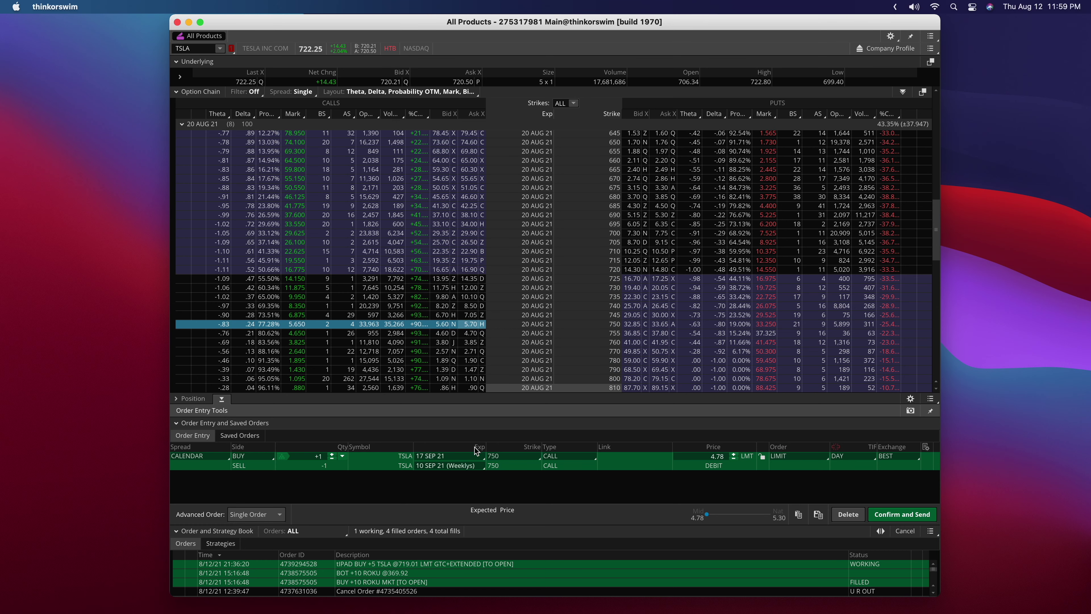
click(845, 514)
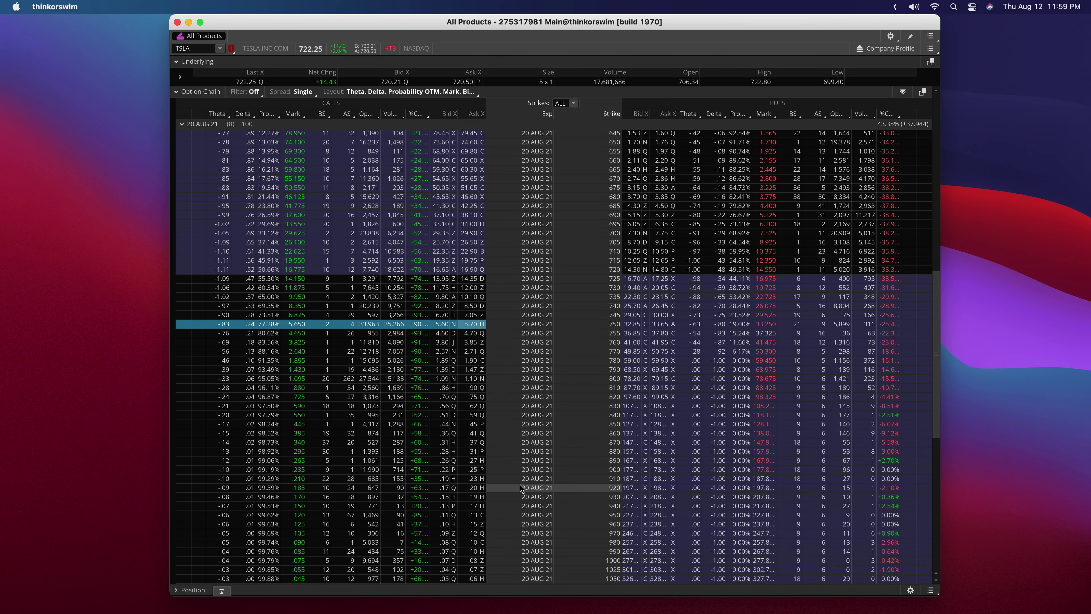
Create a calendar buy order from the 20 AUG 21 800 call and choose 790 as the buy leg's strike.
scroll(447, 423, down, 5)
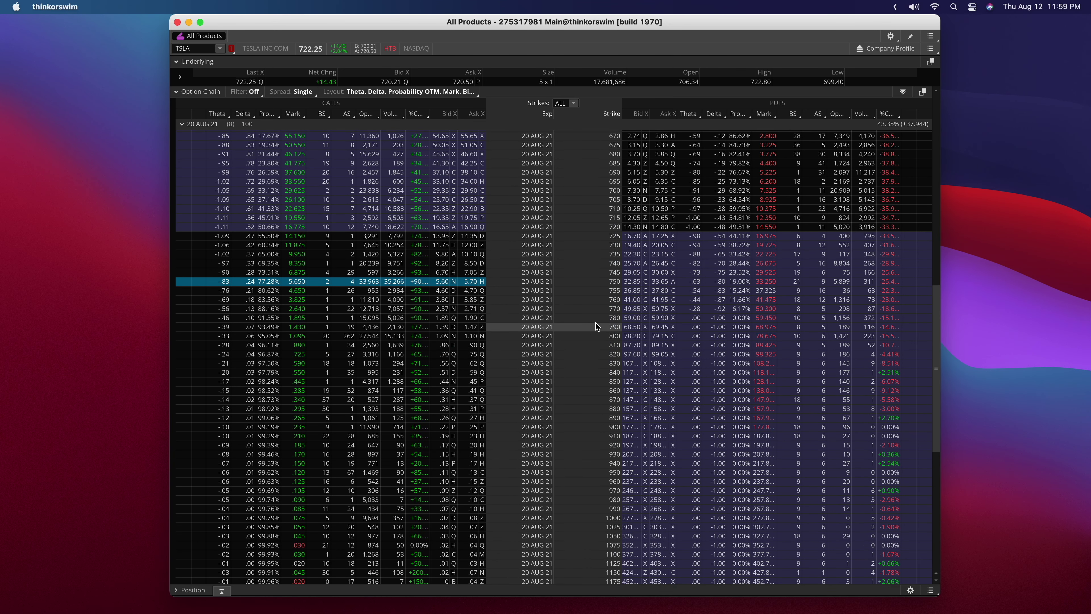
click(467, 337)
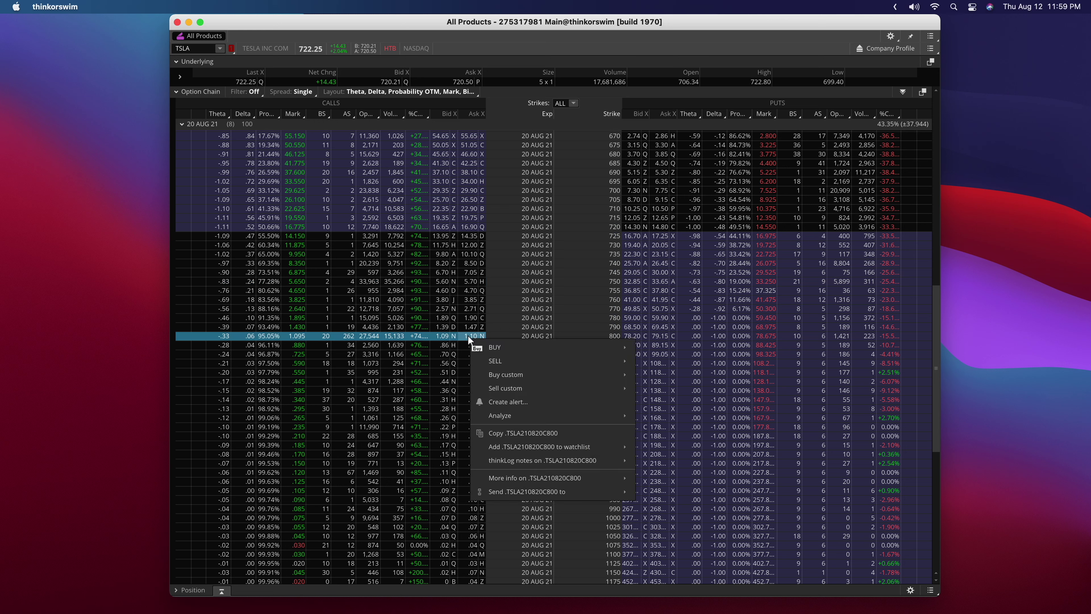
mouse_move(593, 346)
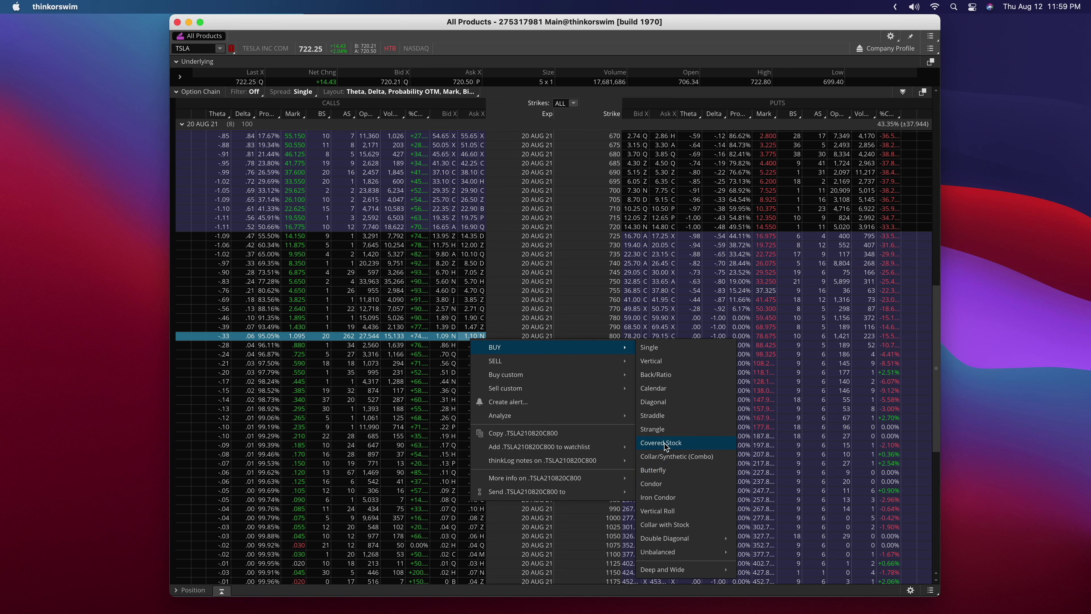
click(665, 392)
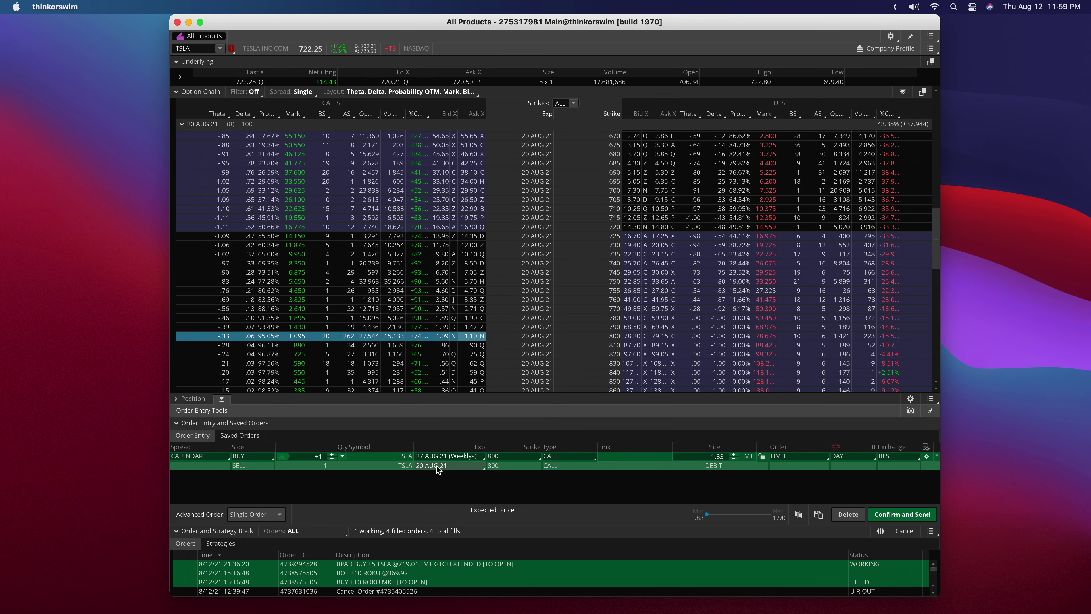
click(520, 457)
scroll(520, 483, down, 2)
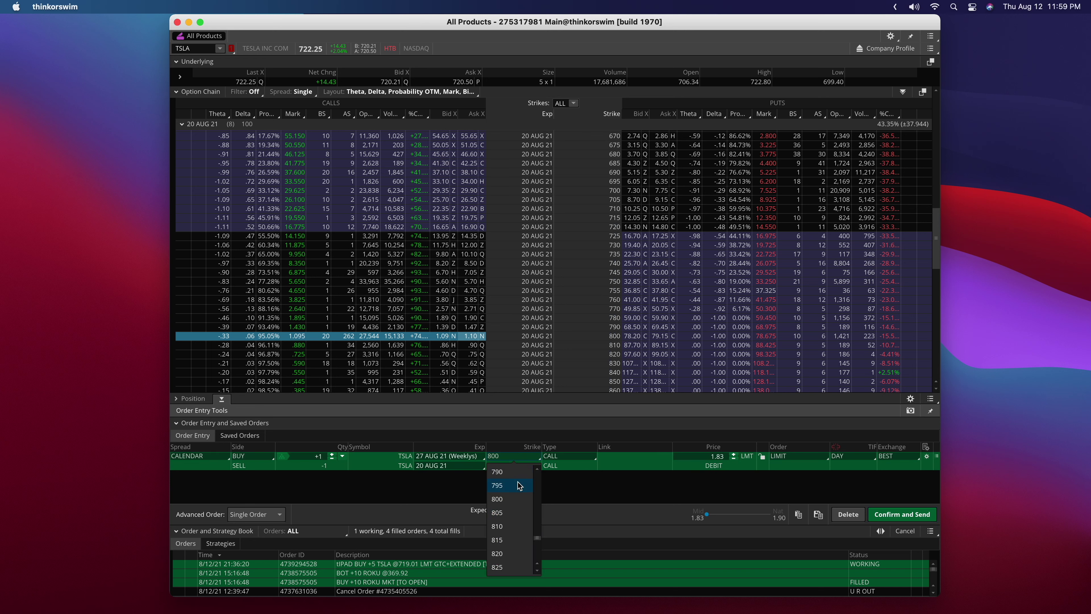
click(507, 473)
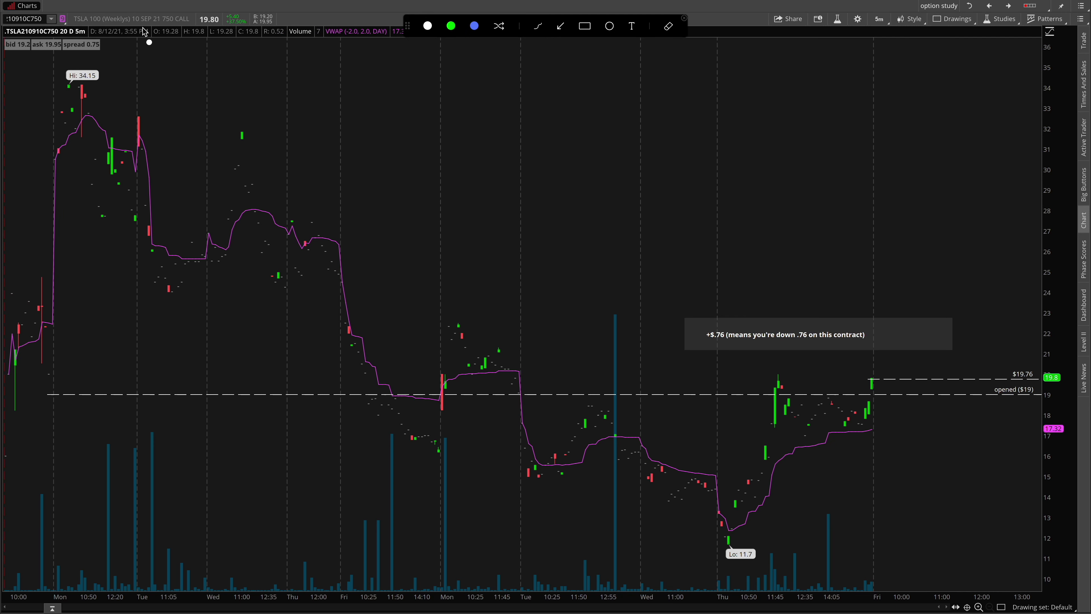
Underline the expiration on the Sep 10 and Sep 17 750 call charts, clearing each mark before switching charts.
drag(141, 24, 166, 24)
key(Escape)
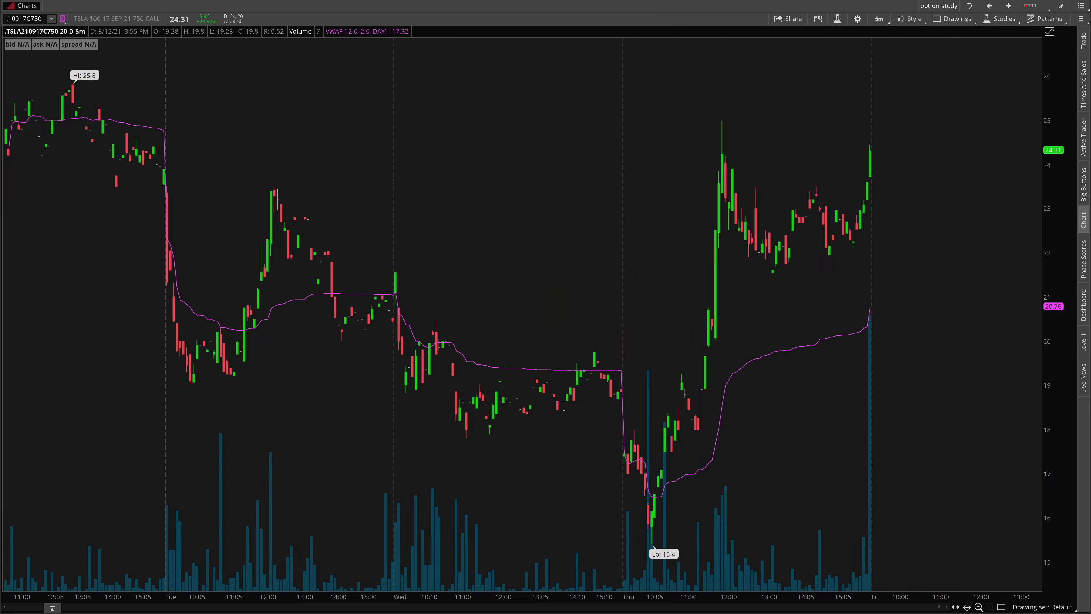
key(super+shift+a)
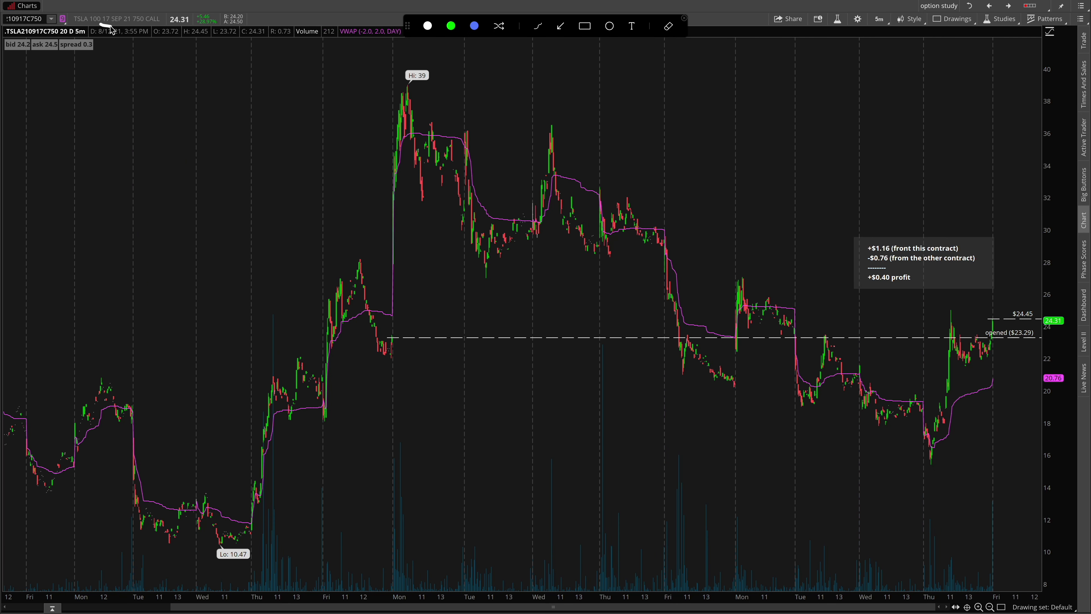
key(Escape)
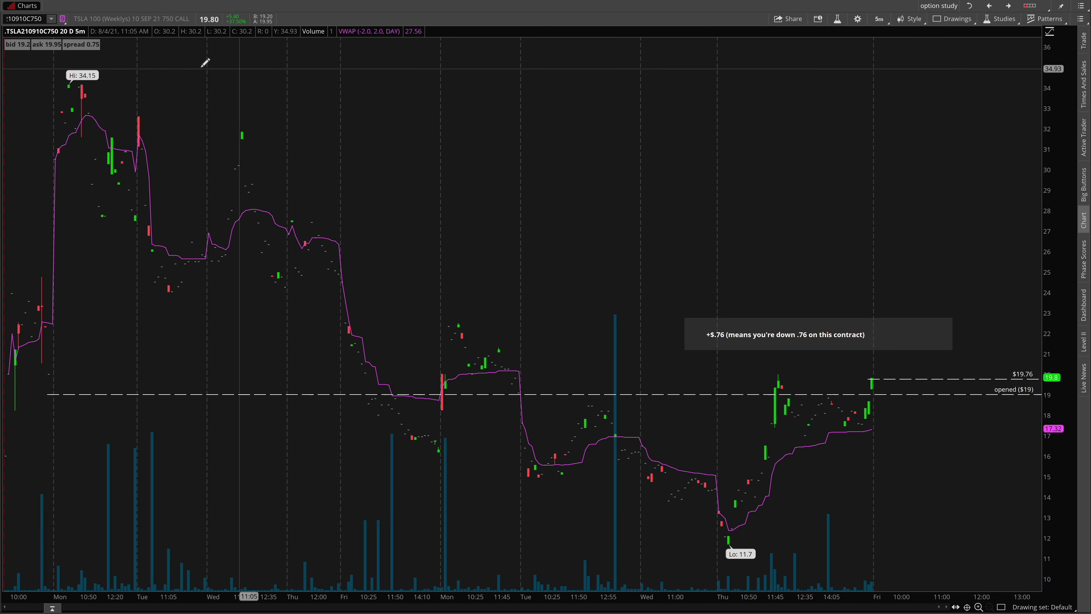
Switch to OptionStrat's TSLA calendar call spread for September and circle the Sep 10 and Sep 17 expirations, clearing the mark.
key(super+shift+a)
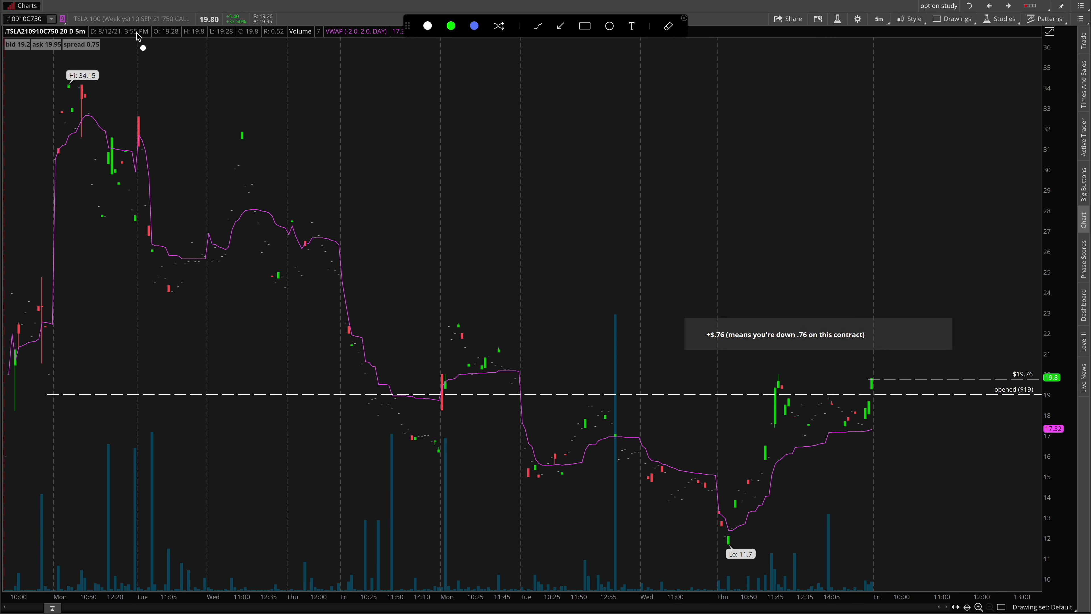
key(Escape)
key(ctrl+Left)
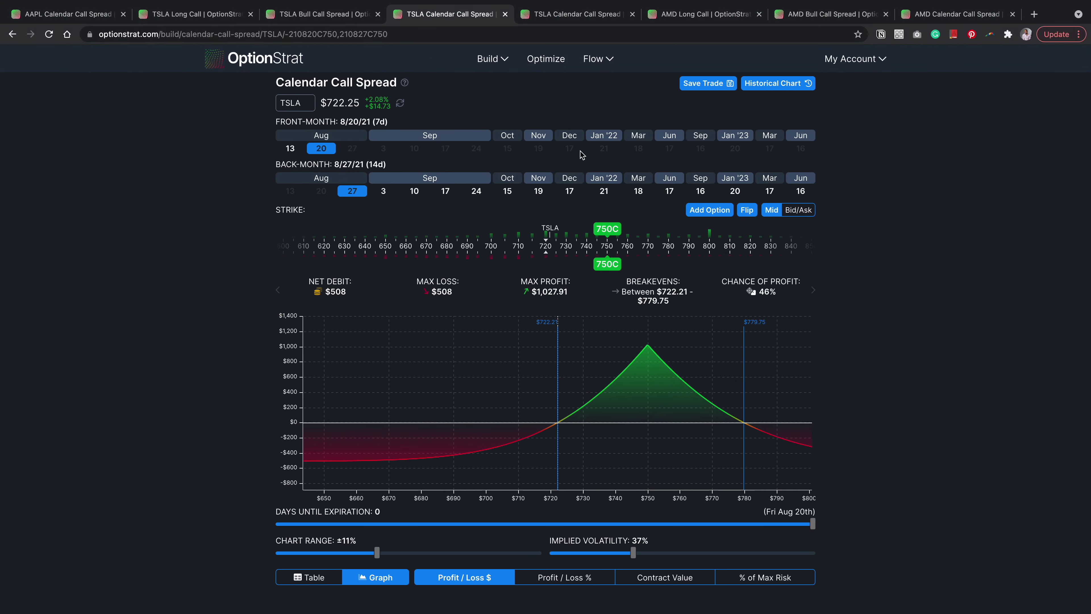
click(582, 16)
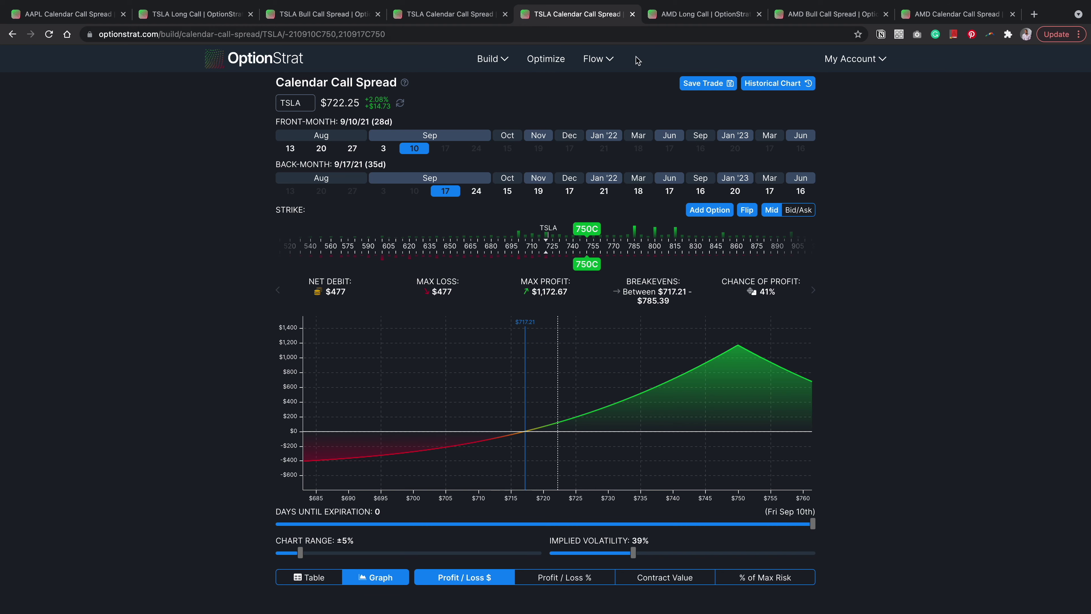
key(super+shift+a)
mouse_move(431, 124)
mouse_down()
mouse_move(377, 176)
mouse_move(481, 183)
mouse_move(399, 106)
mouse_up()
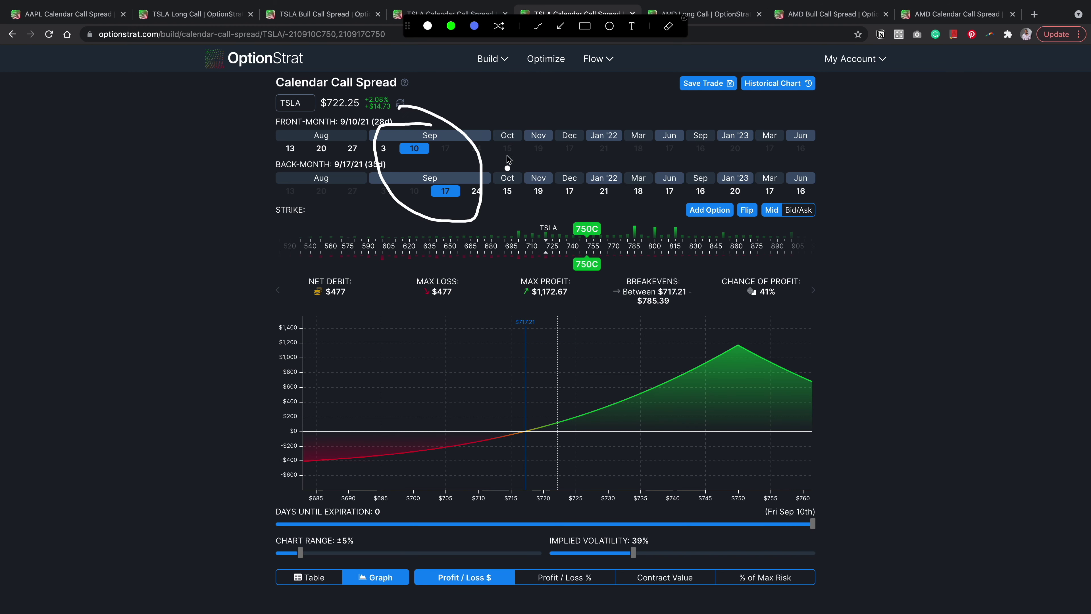
key(Escape)
Back on the Sep 10 750 call chart, mark the $19 opening, circle $19.76 and underline the +$.76 note, clearing the marks.
key(ctrl+Right)
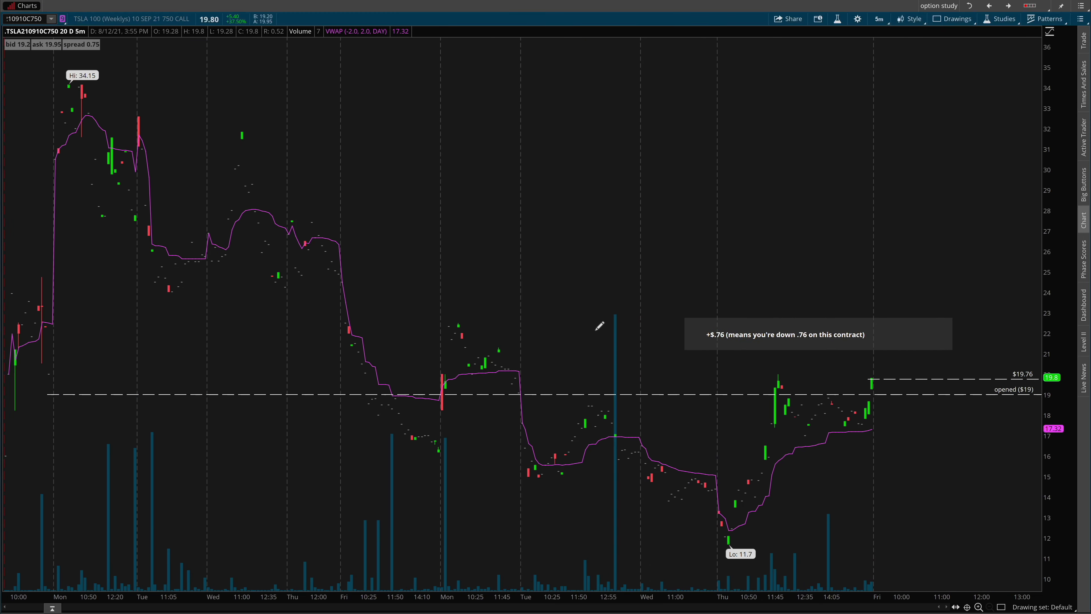
key(super+shift+a)
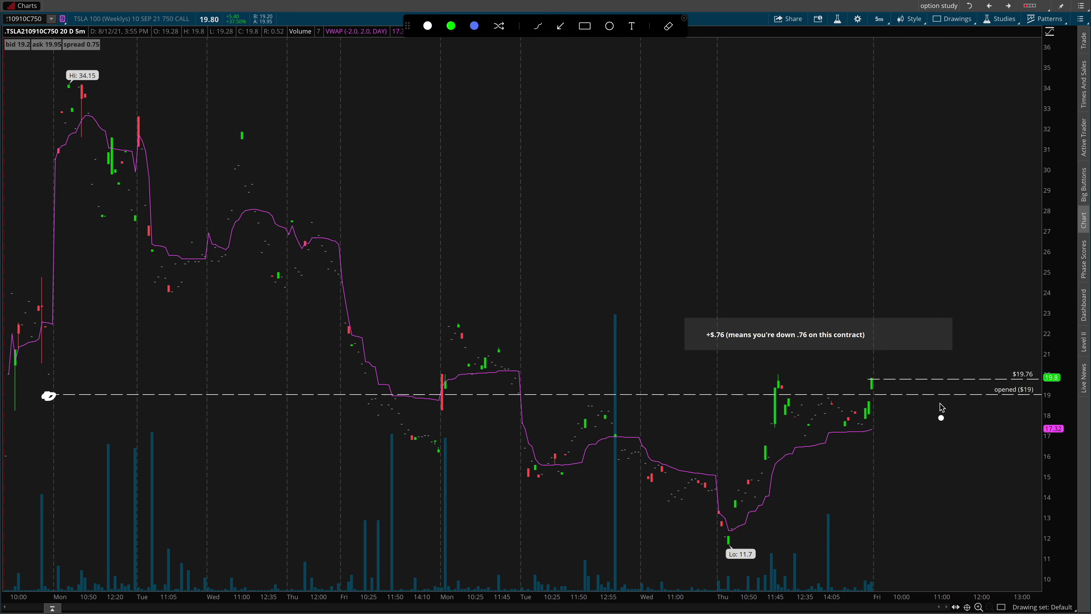
mouse_move(1039, 389)
mouse_down()
mouse_move(985, 387)
mouse_move(1048, 406)
mouse_move(1020, 398)
mouse_move(1022, 411)
mouse_move(1025, 362)
mouse_move(1052, 378)
mouse_move(1040, 362)
mouse_move(1010, 363)
mouse_up()
key(Escape)
key(ctrl+shift+a)
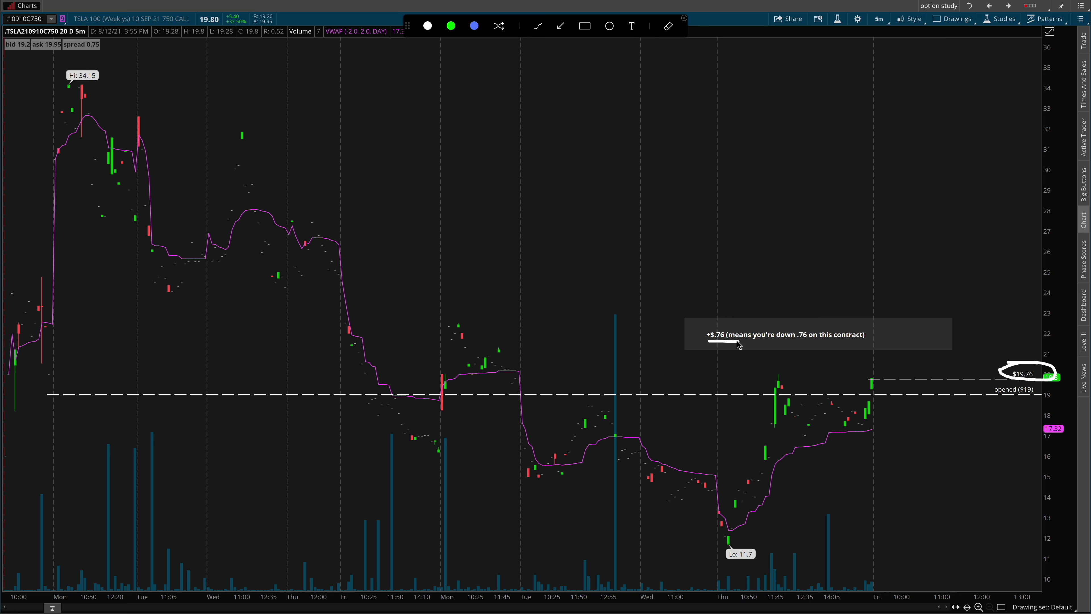
drag(832, 343, 868, 344)
key(Escape)
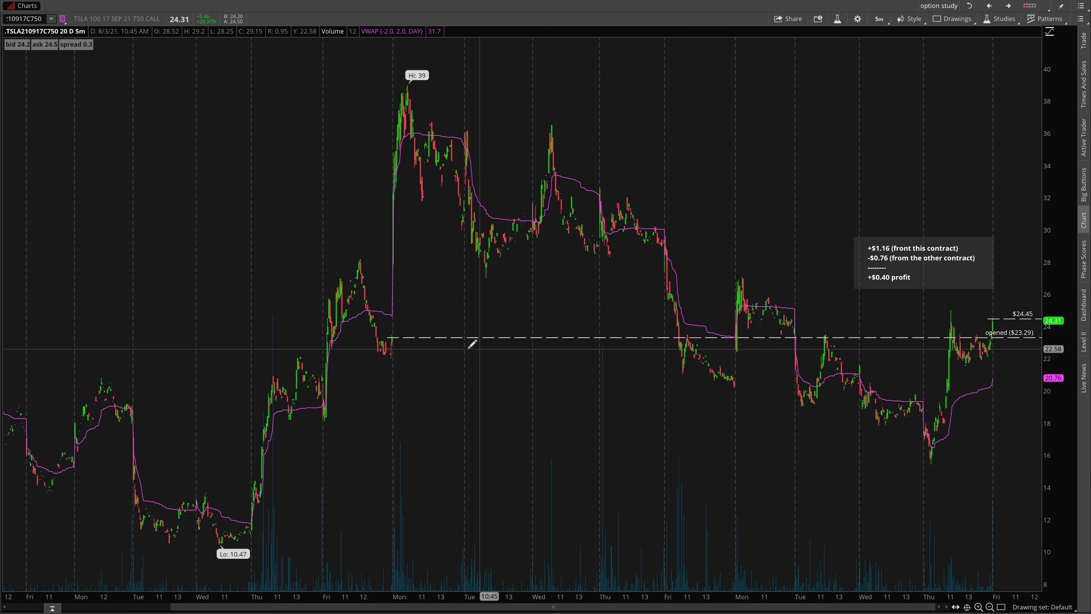
On the Sep 17 750 call chart, circle the $23.29 opening point and underline the +$1.16, -$0.76 and +$0.40 figures, clearing the marks.
mouse_move(402, 319)
mouse_down()
mouse_move(413, 330)
mouse_move(383, 331)
mouse_move(399, 338)
mouse_up()
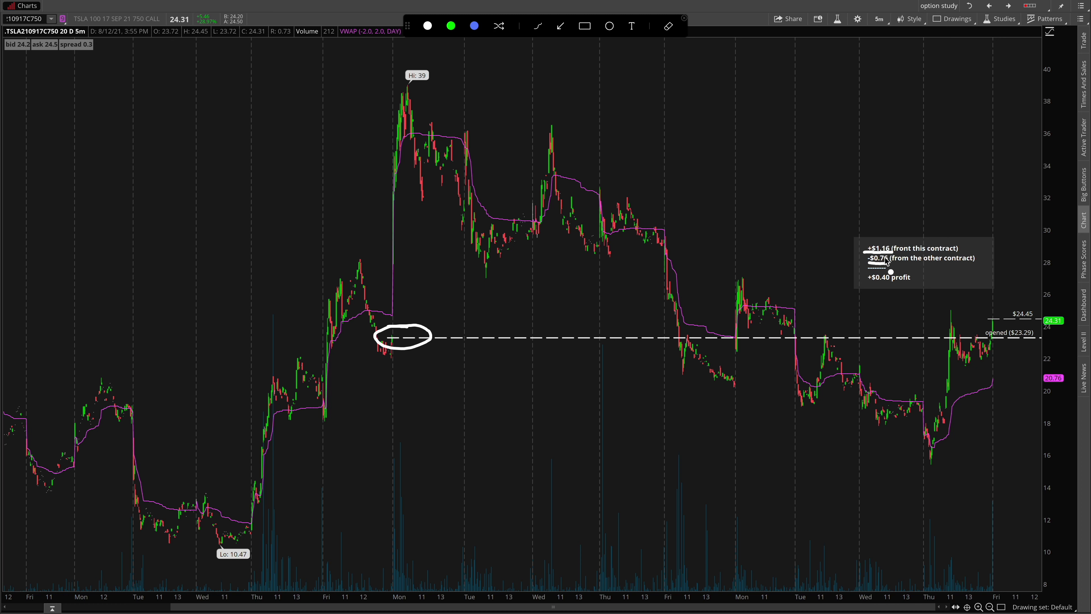
drag(883, 283, 914, 283)
key(Escape)
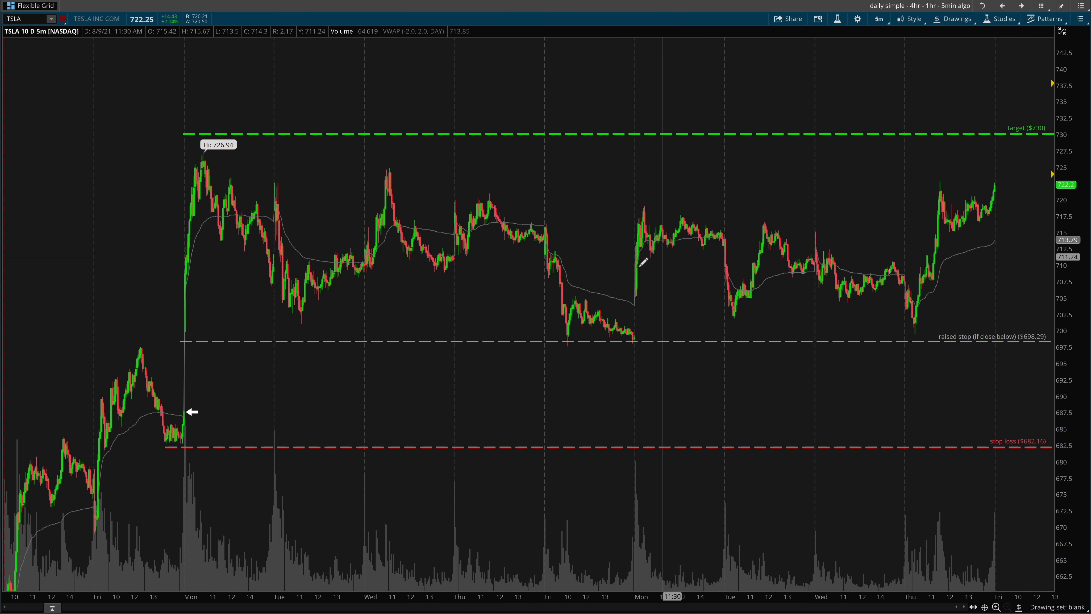
Sketch a rising price path beyond the $730 target on the TSLA 5-minute chart, clear it, and show the executed trades.
mouse_move(171, 442)
mouse_down()
mouse_move(303, 200)
mouse_move(654, 181)
mouse_move(756, 82)
mouse_move(812, 136)
mouse_up()
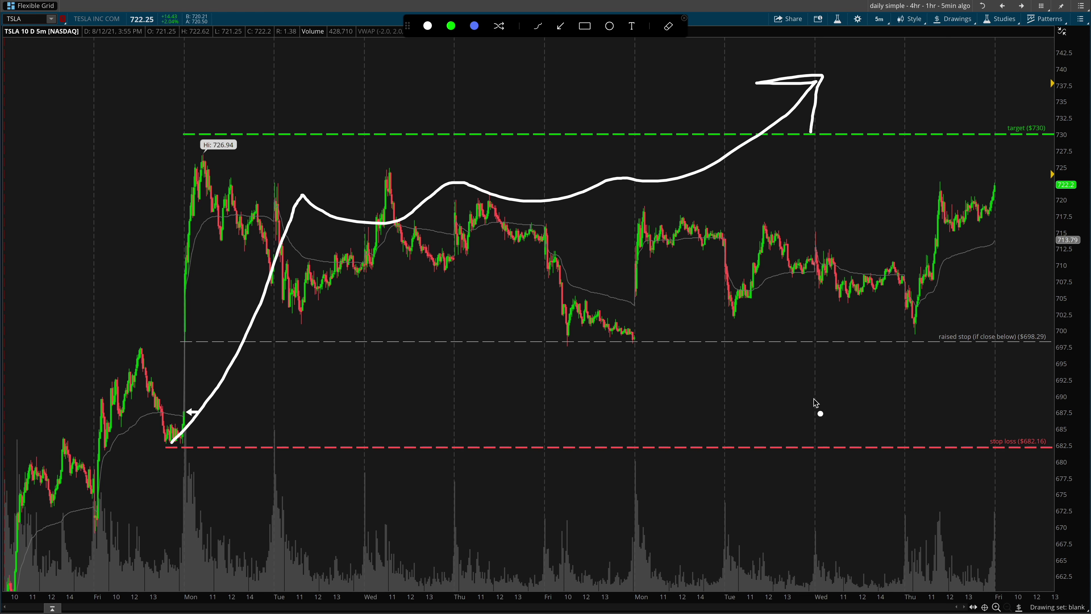
key(Escape)
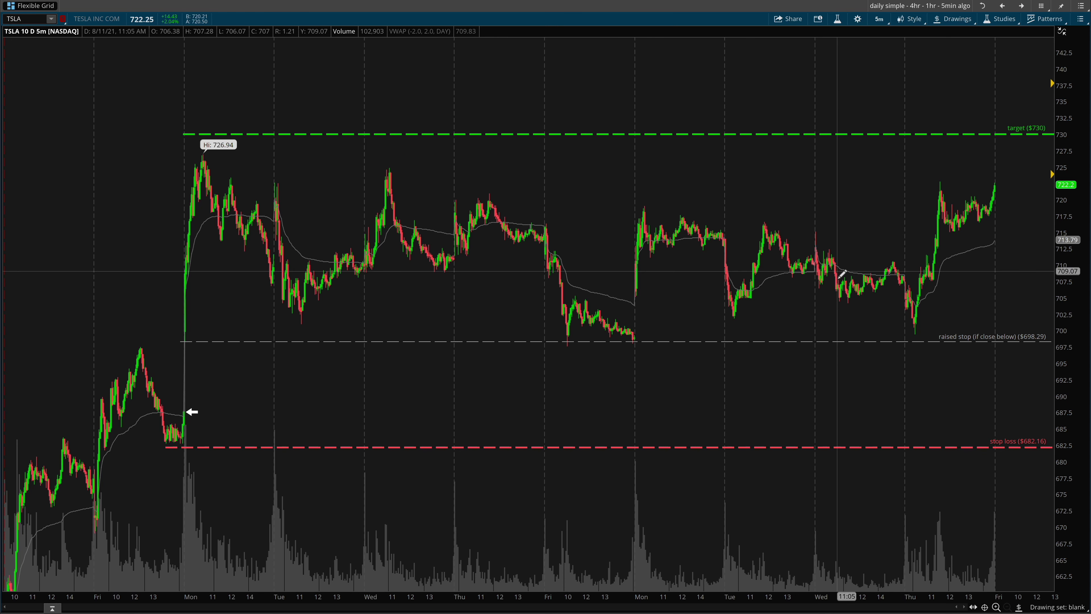
click(909, 18)
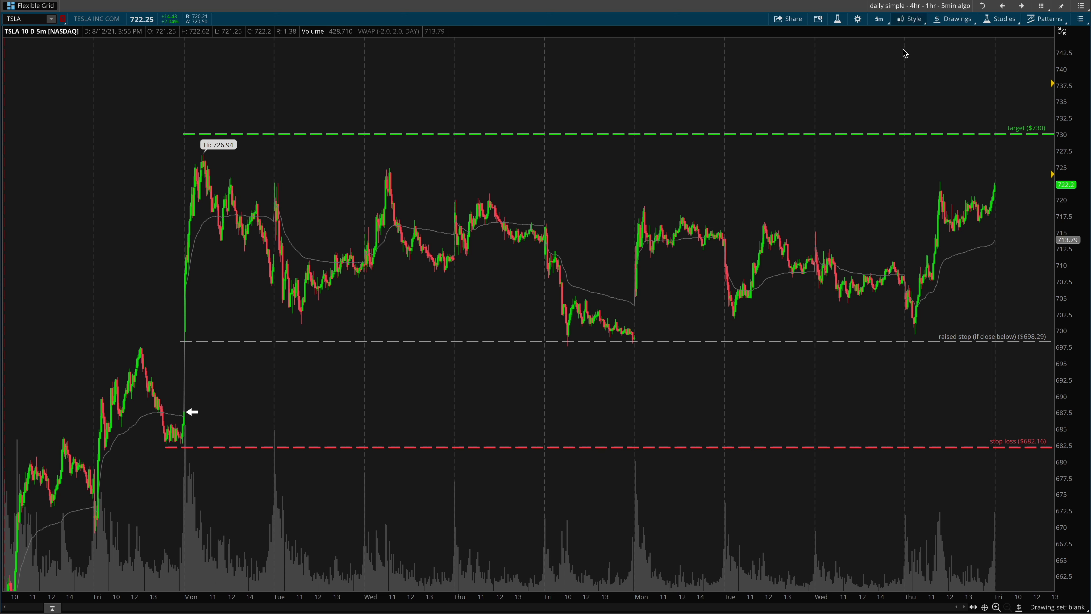
click(856, 158)
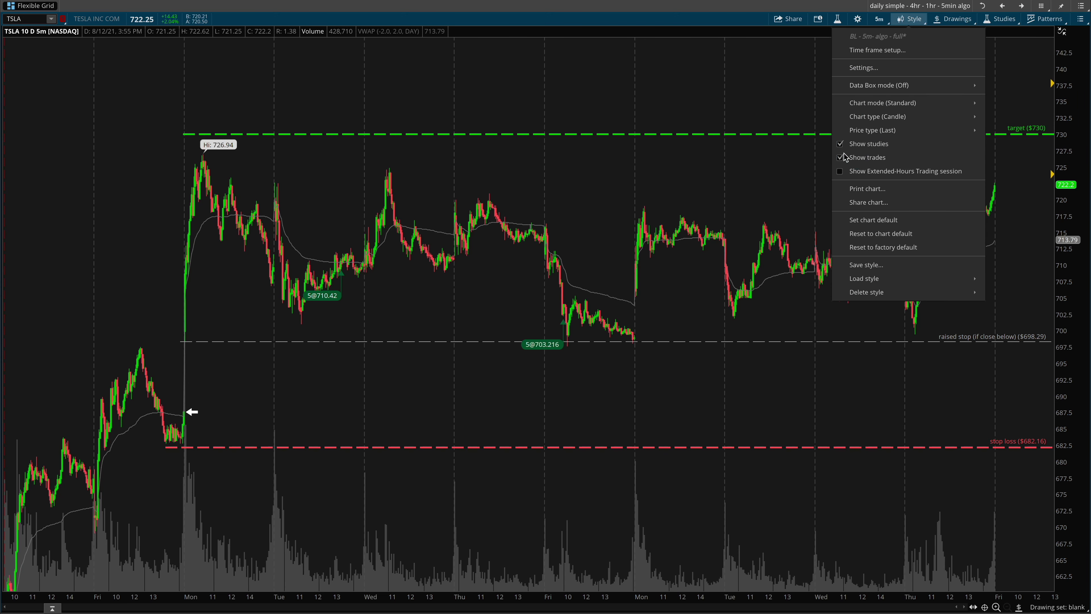
click(292, 328)
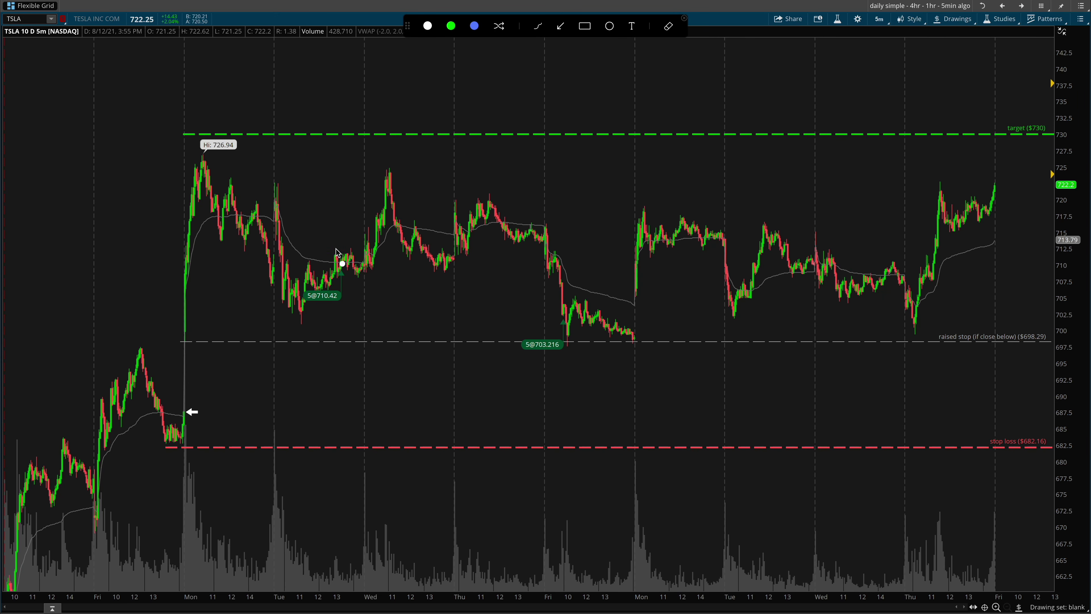
Mark the TSLA buys at 710.42 and 703.216, with an arrow up to Wednesday's high and a line connecting the two dips.
mouse_move(339, 249)
mouse_down()
mouse_move(292, 269)
mouse_move(363, 258)
mouse_move(330, 248)
mouse_move(392, 176)
mouse_move(403, 193)
mouse_up()
drag(565, 317, 550, 304)
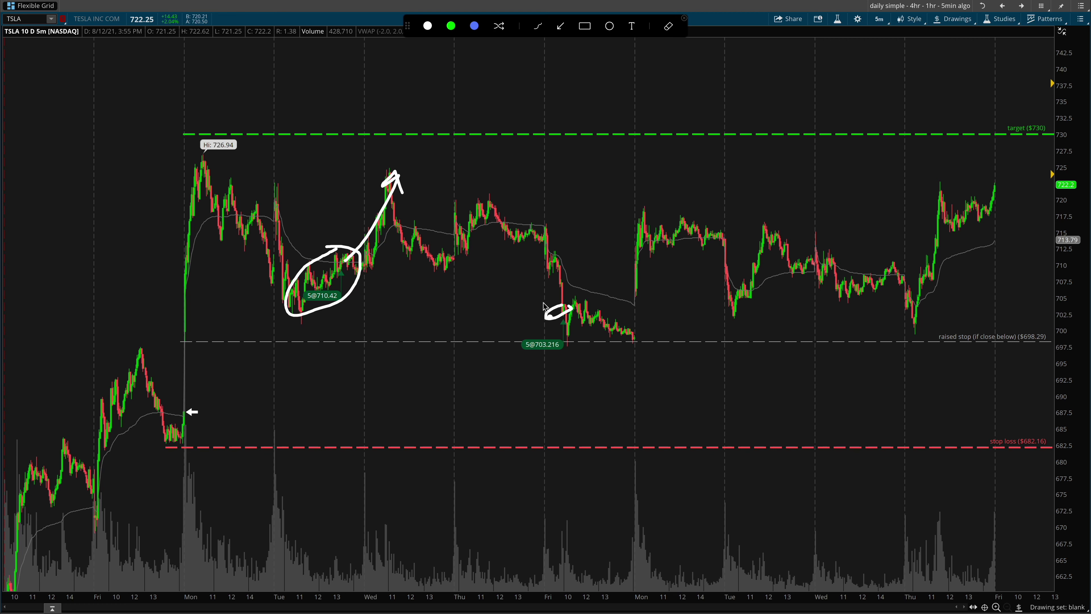
mouse_move(295, 320)
mouse_down()
mouse_move(567, 318)
mouse_move(288, 324)
mouse_move(339, 318)
mouse_up()
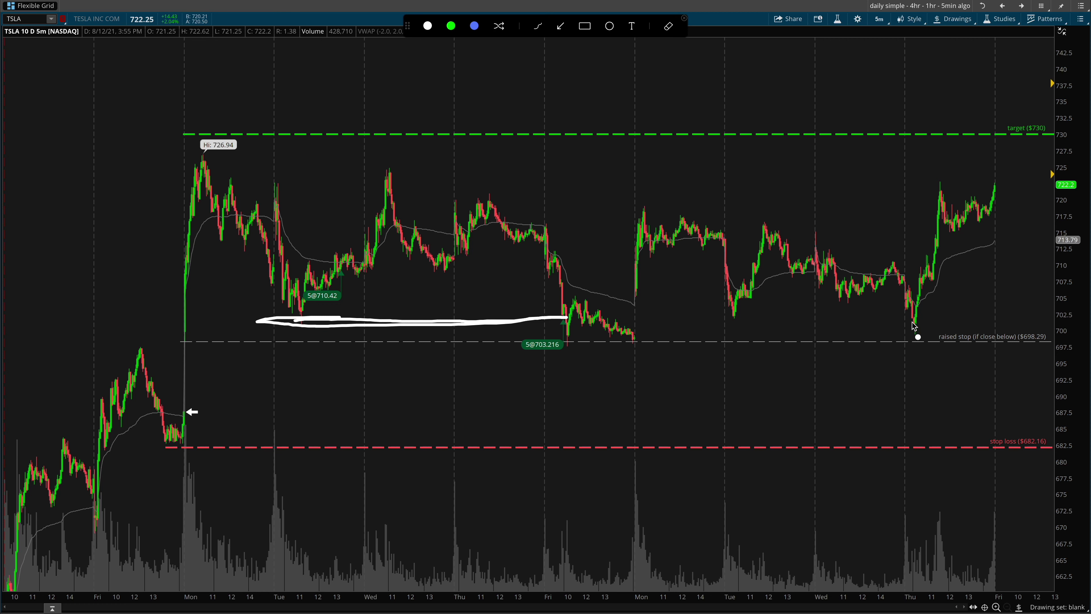
Circle Thursday's low, both TSLA buy entries and the $730 target, with arrows rising from the low, and clear all marks.
mouse_move(914, 326)
mouse_down()
mouse_move(895, 340)
mouse_move(919, 321)
mouse_move(906, 316)
mouse_move(903, 336)
mouse_move(929, 308)
mouse_up()
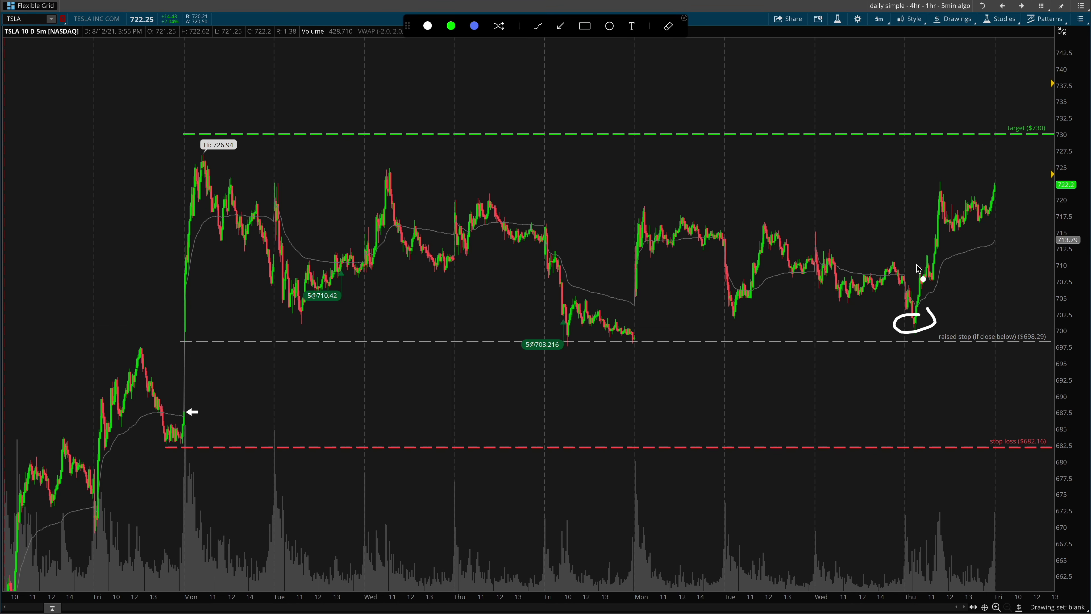
mouse_move(913, 266)
mouse_down()
mouse_move(1006, 91)
mouse_move(1013, 114)
mouse_up()
mouse_move(535, 300)
mouse_down()
mouse_move(600, 343)
mouse_move(571, 303)
mouse_up()
mouse_move(326, 275)
mouse_down()
mouse_move(330, 306)
mouse_move(358, 274)
mouse_up()
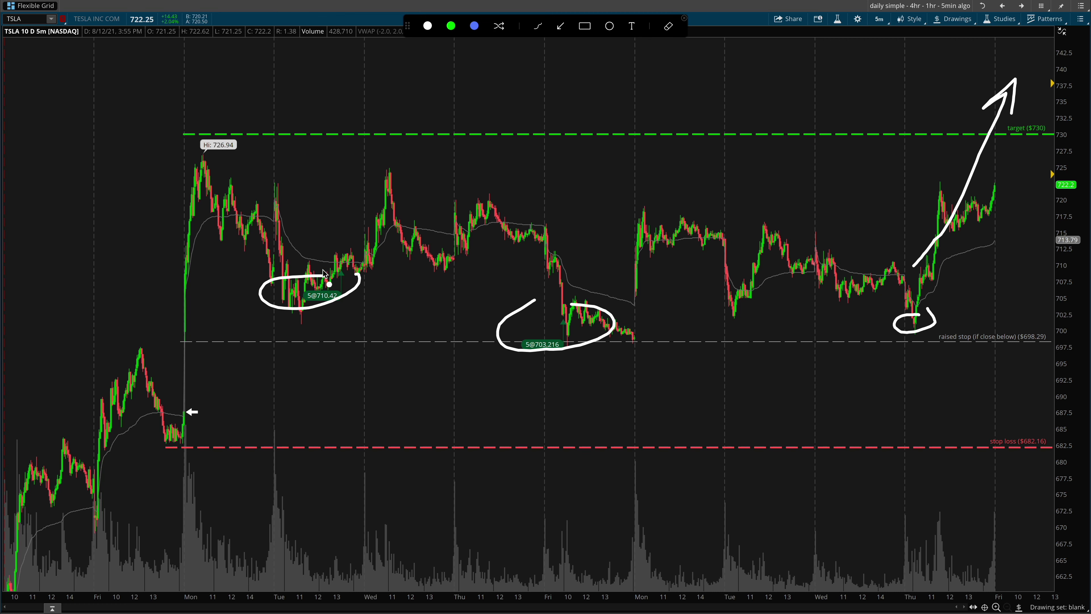
mouse_move(324, 274)
mouse_down()
mouse_move(344, 323)
mouse_move(307, 272)
mouse_up()
drag(583, 286, 649, 297)
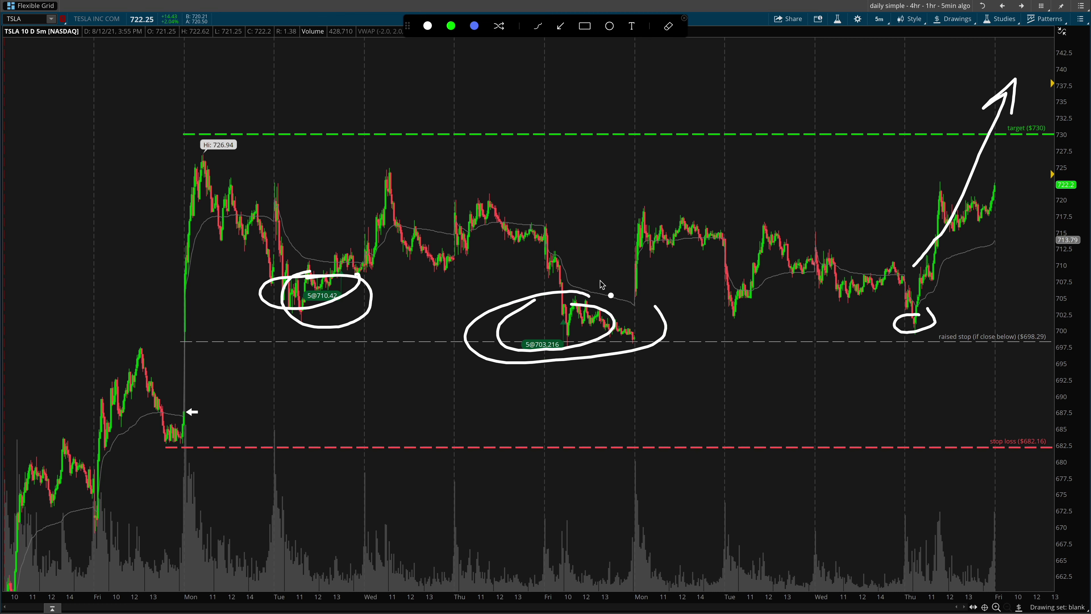
mouse_move(907, 298)
mouse_down()
mouse_move(938, 323)
mouse_move(976, 303)
mouse_move(1040, 175)
mouse_move(1053, 211)
mouse_up()
mouse_move(1042, 112)
mouse_down()
mouse_move(1067, 130)
mouse_move(1033, 109)
mouse_up()
click(969, 195)
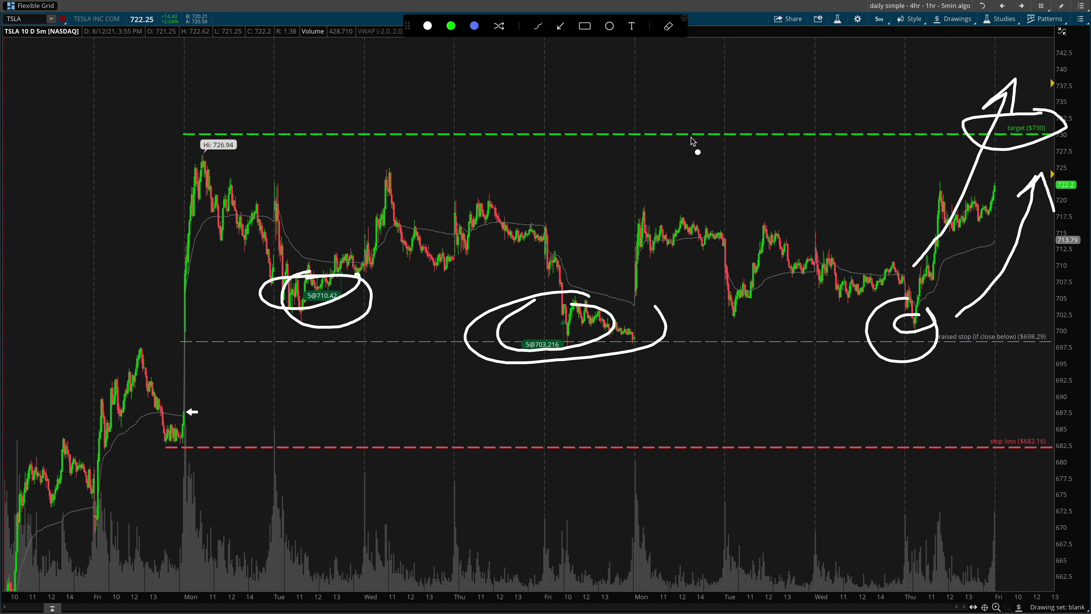
key(Escape)
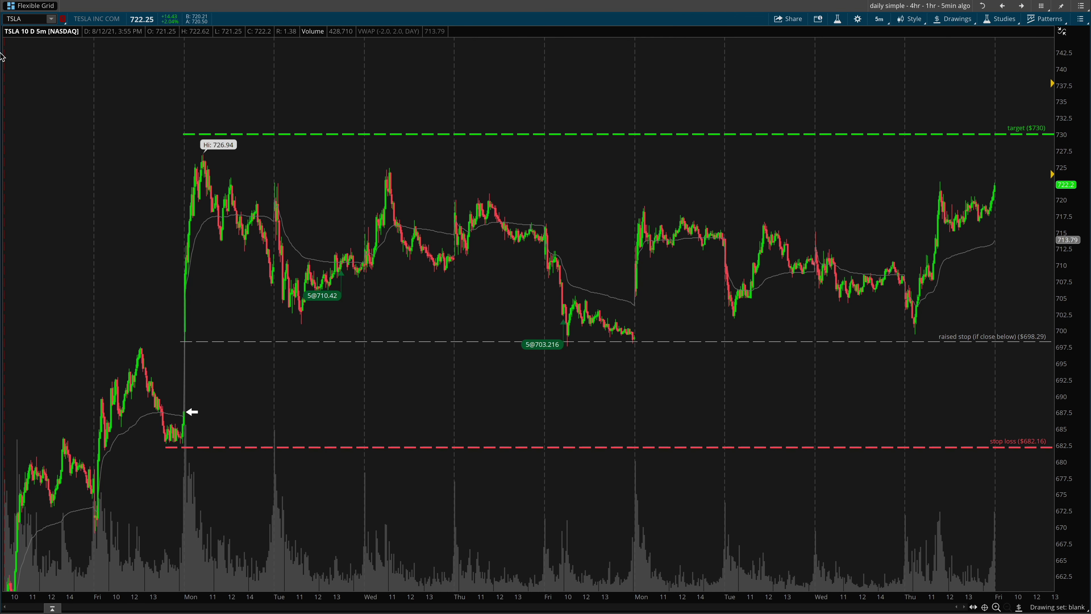
Load the AMD chart and hide the executed trades on it.
click(25, 19)
text(A)
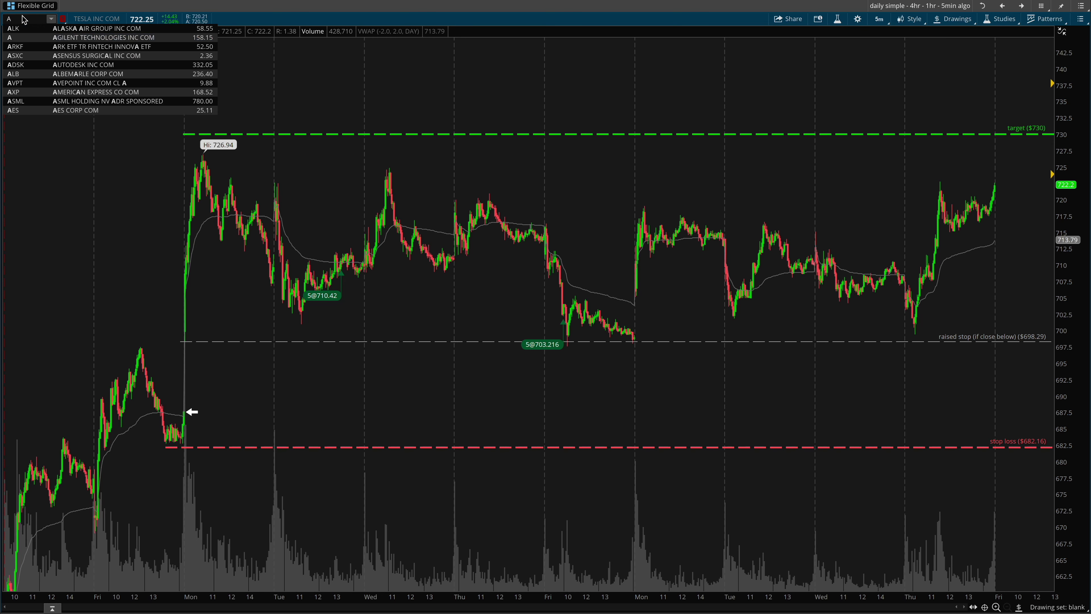
key(BackSpace)
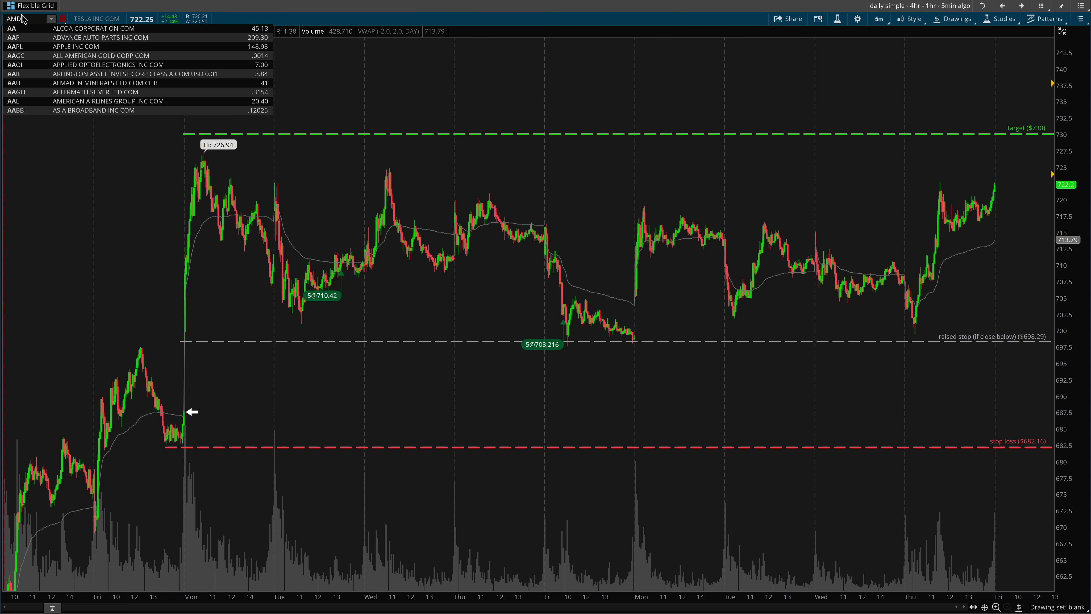
text(AMD)
key(Return)
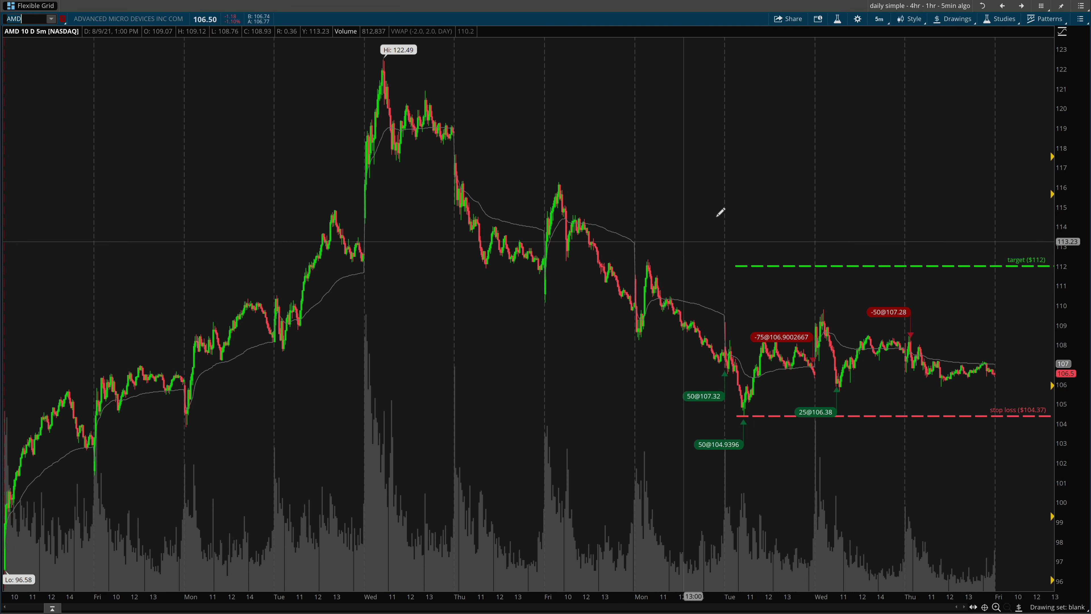
click(910, 25)
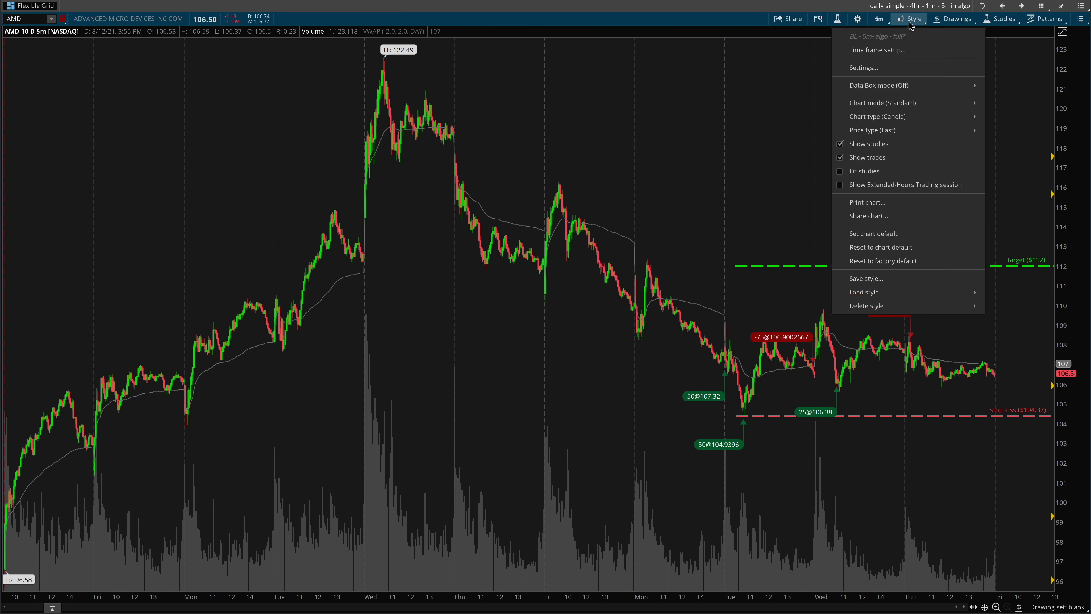
click(857, 158)
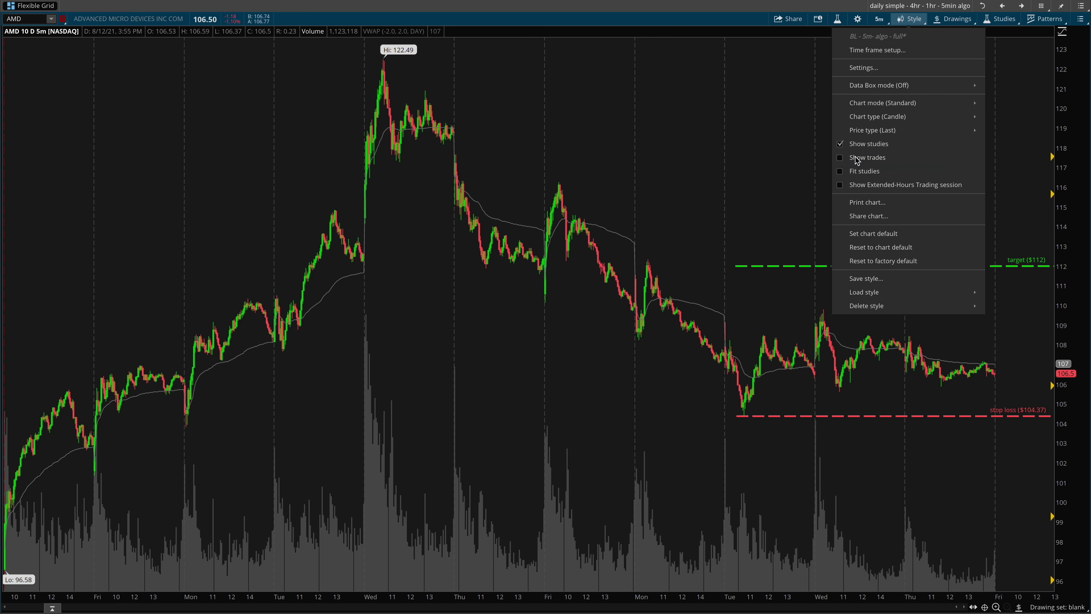
Zoom in on AMD's most recent sessions, mark Tuesday's opening drop and low with short strokes, clear them and reset the zoom.
drag(548, 153, 1052, 172)
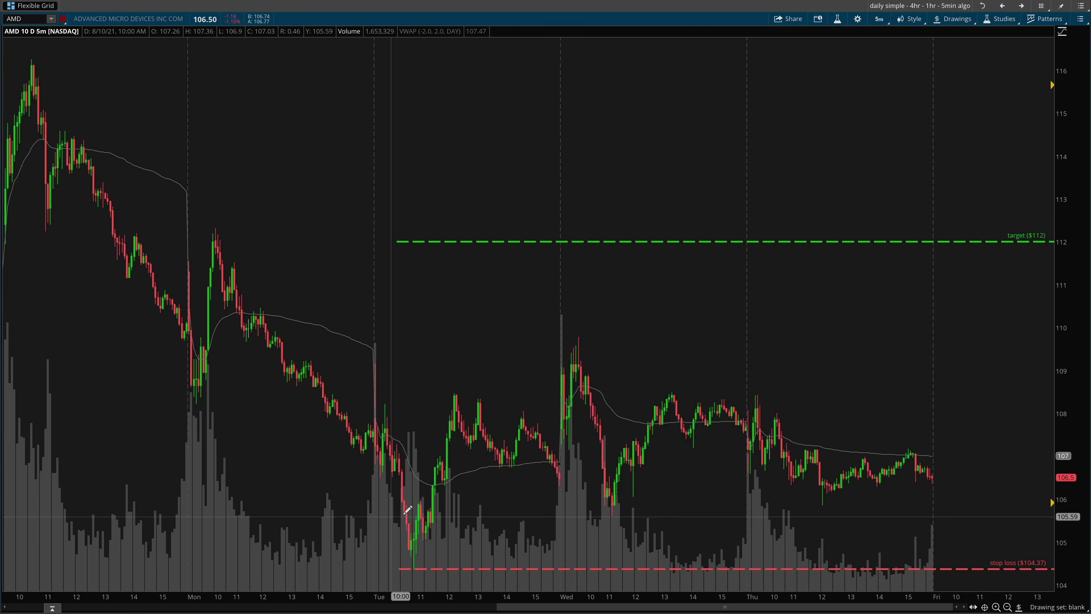
drag(371, 473, 411, 467)
drag(400, 555, 410, 538)
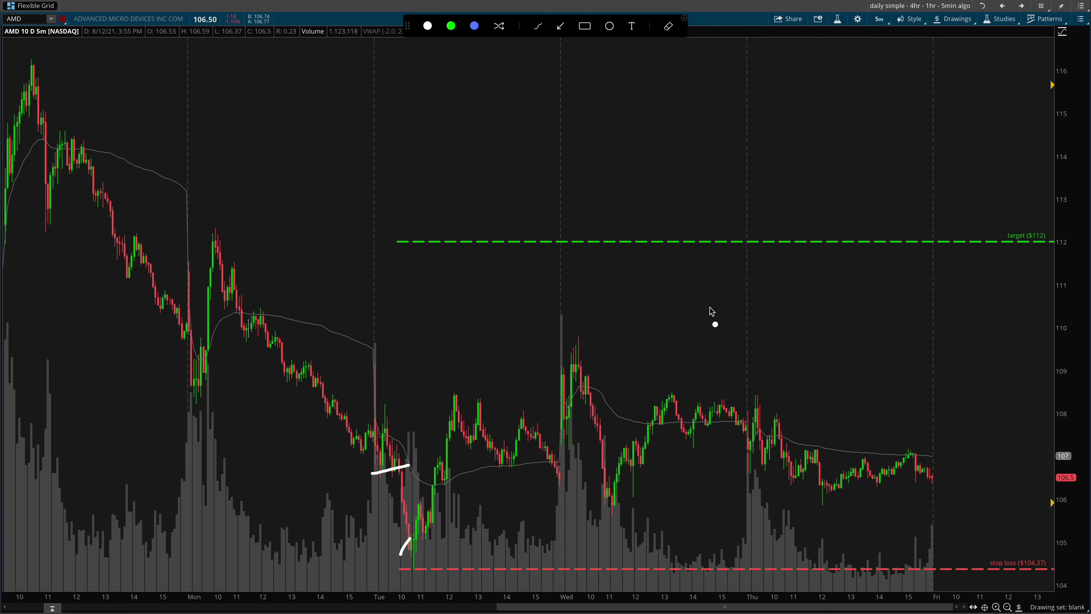
key(Escape)
right_click(684, 181)
click(830, 253)
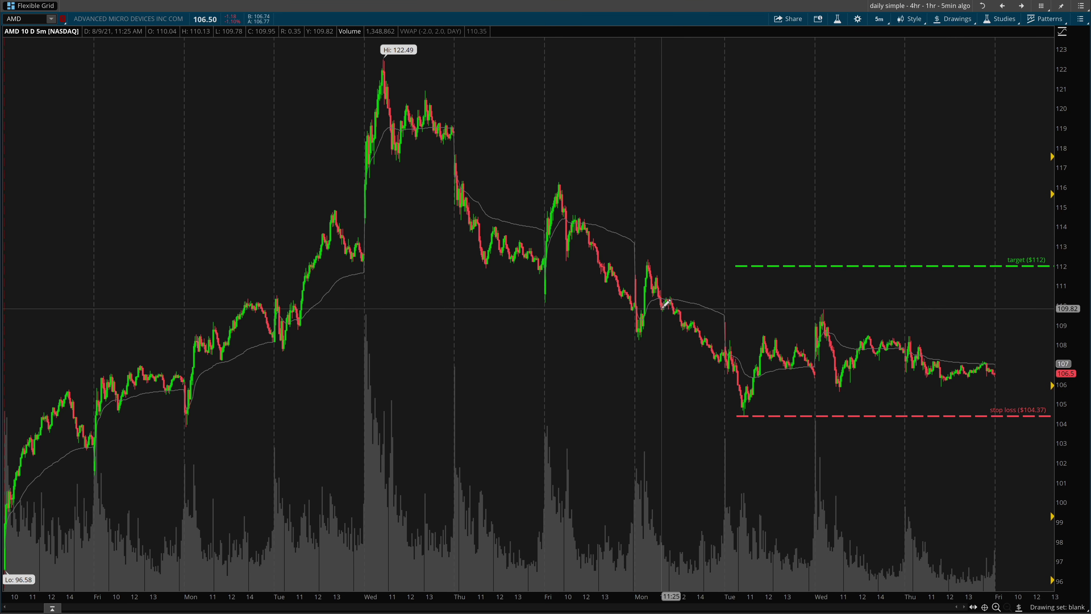
Zoom the AMD chart to its last eight sessions, trace and circle the latest Tuesday low, and underline the $104.37 stop loss.
drag(212, 219, 1053, 286)
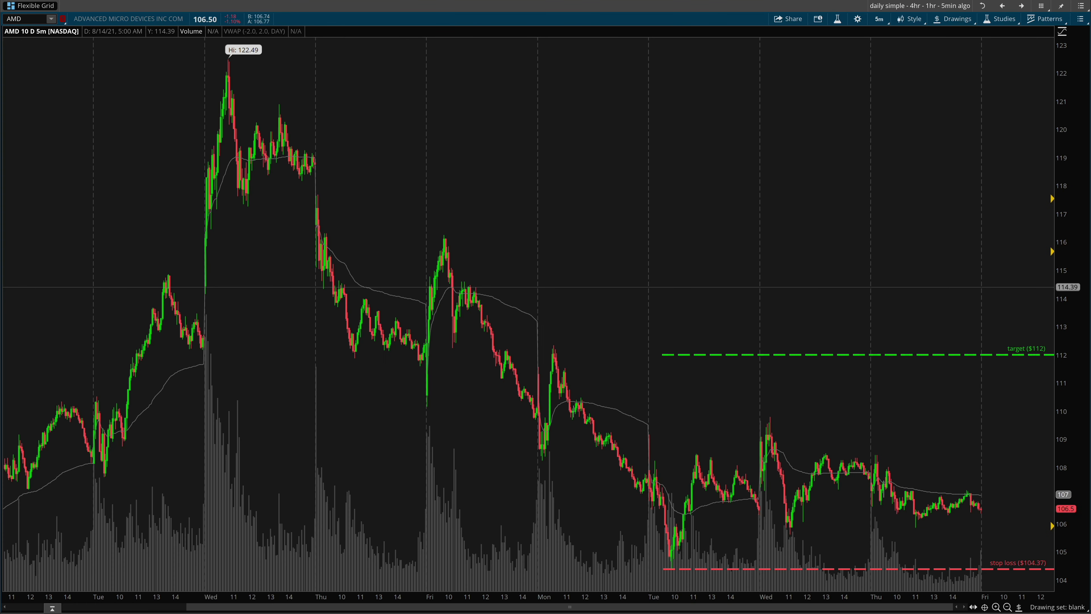
scroll(1061, 286, down, 5)
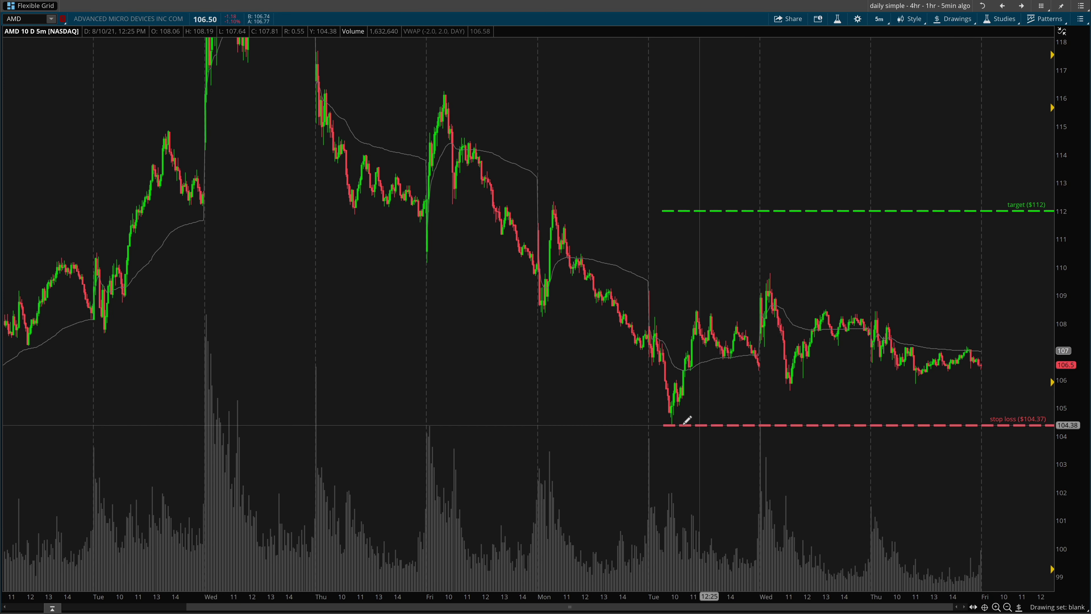
drag(653, 352, 679, 415)
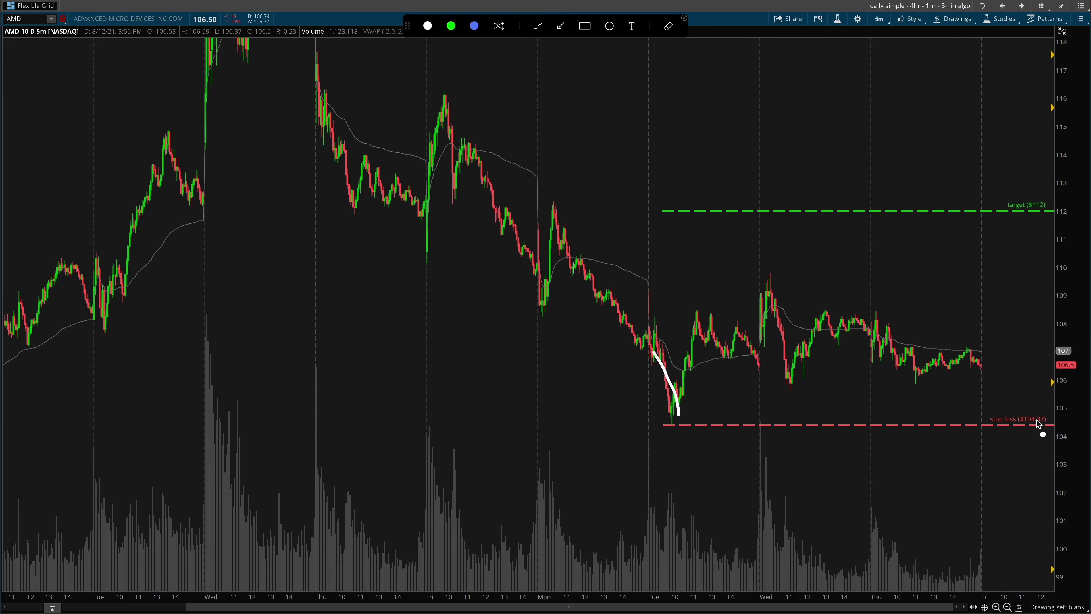
mouse_move(1061, 413)
mouse_down()
mouse_move(640, 408)
mouse_move(1064, 411)
mouse_up()
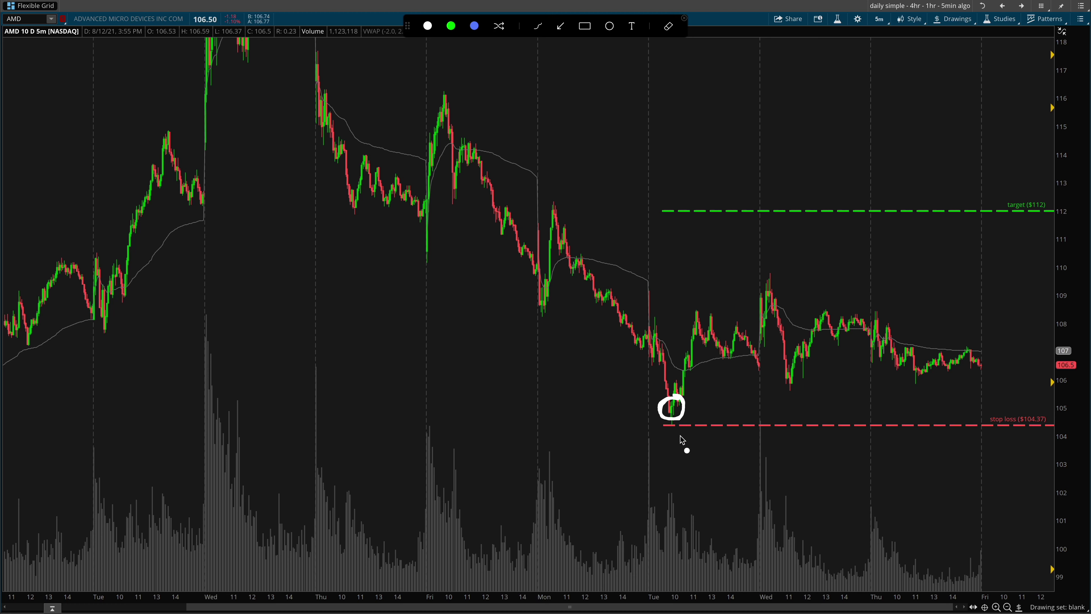
drag(659, 431, 926, 431)
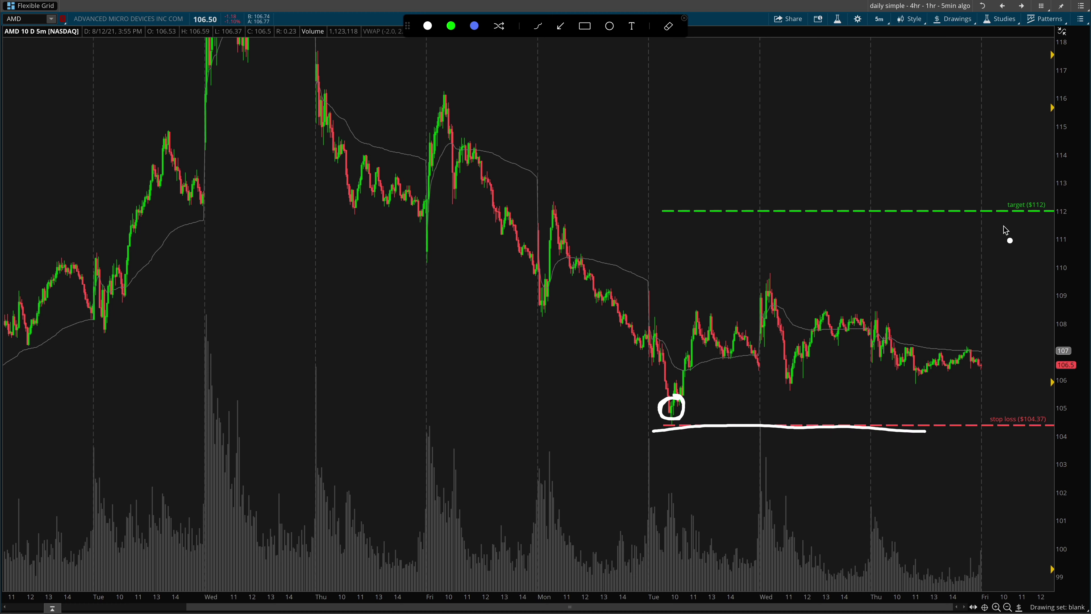
Underline the $112 target, draw a line at Wednesday's high and a stroke rising from Tuesday's low to it, and clear all marks.
drag(631, 206, 1012, 214)
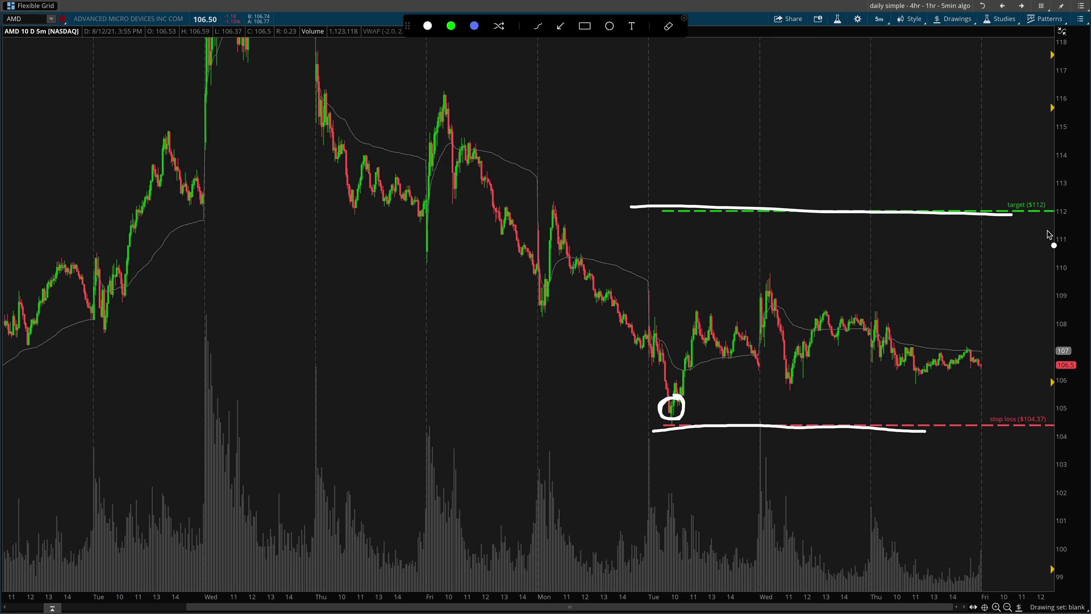
drag(742, 274, 1045, 271)
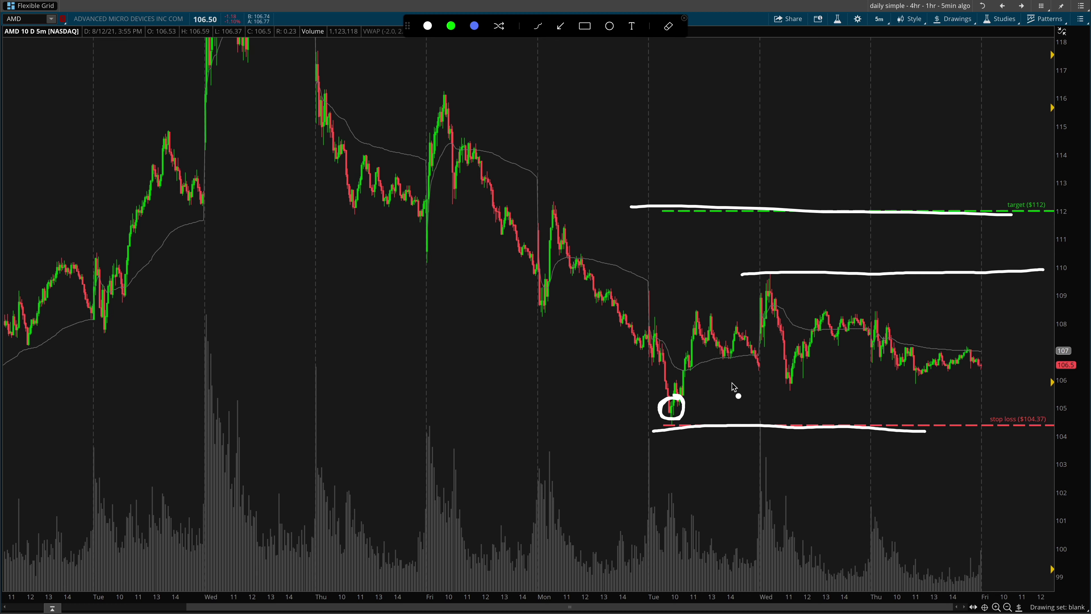
mouse_move(680, 404)
mouse_down()
mouse_move(765, 373)
mouse_move(952, 375)
mouse_move(1014, 270)
mouse_move(1005, 234)
mouse_move(1032, 248)
mouse_up()
key(Escape)
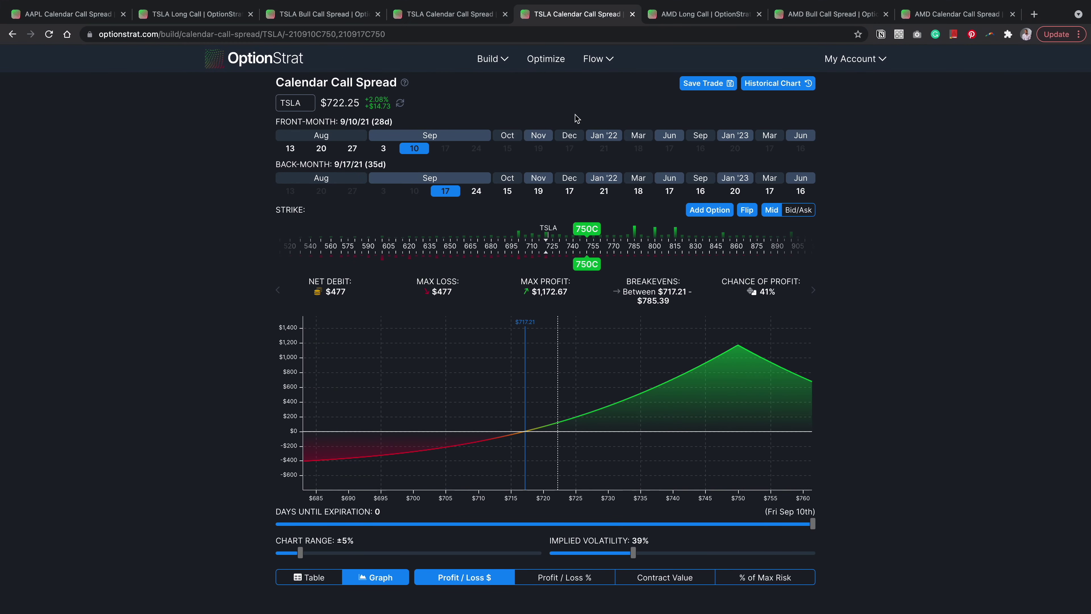
Switch to the AMD long call in OptionStrat, open its price history, mark the August 10 low and extend a level from it, clearing the marks.
click(700, 15)
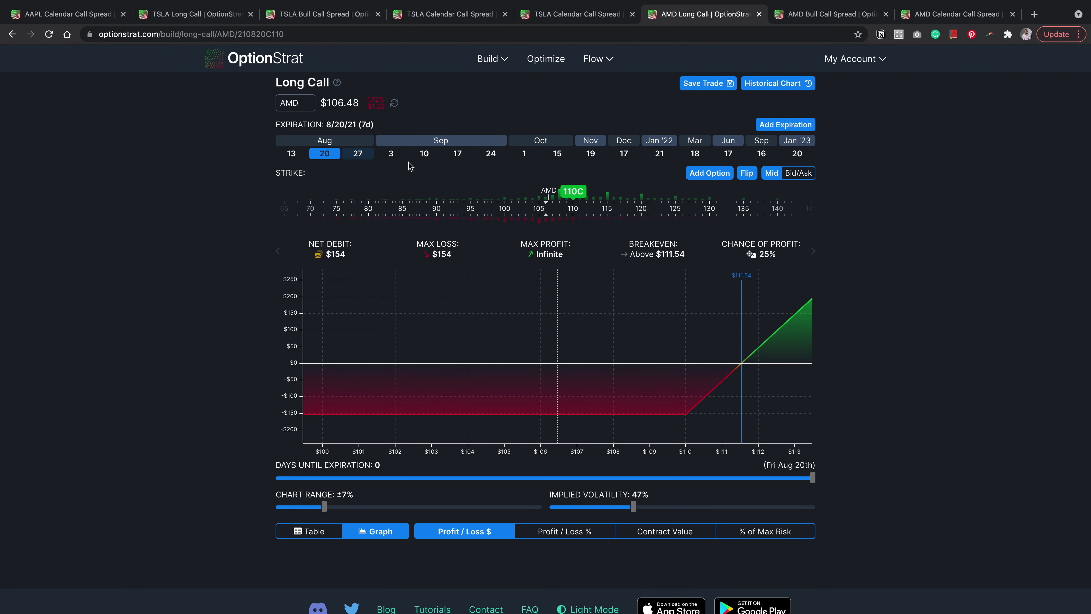
click(763, 84)
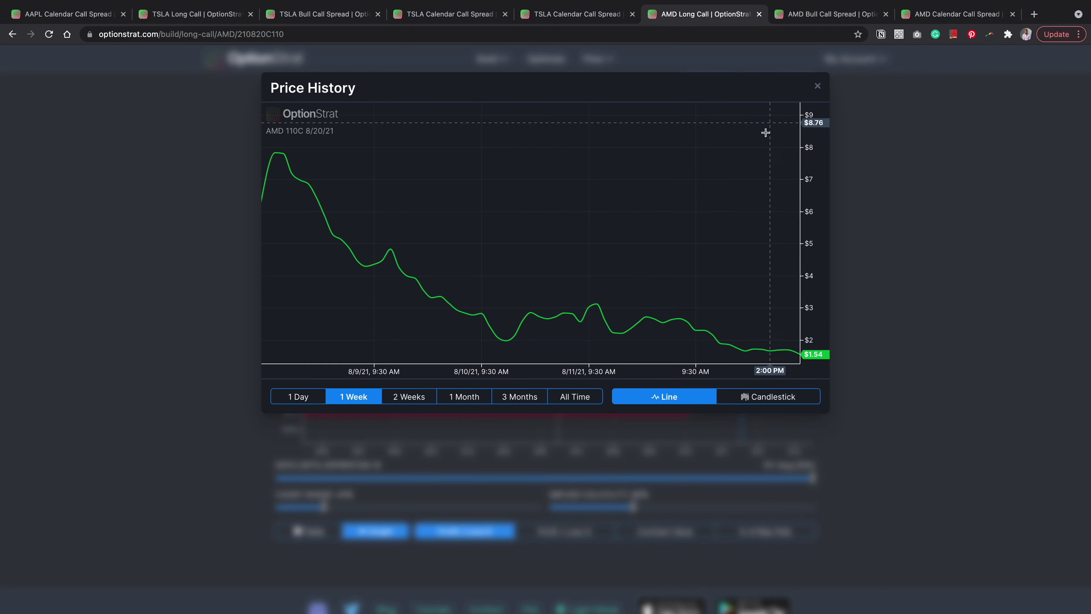
drag(503, 339, 523, 338)
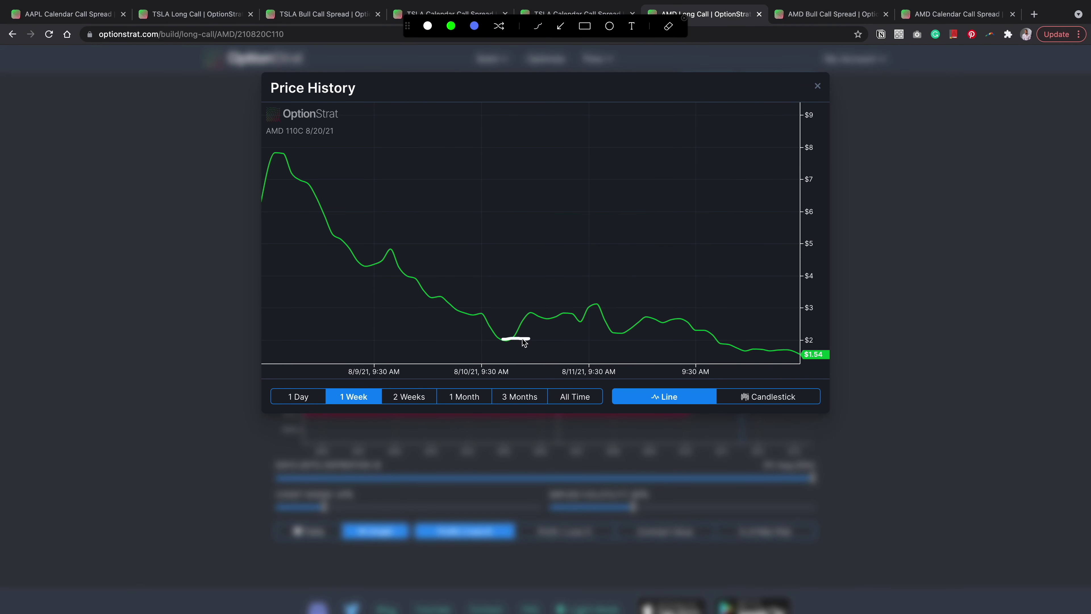
key(Escape)
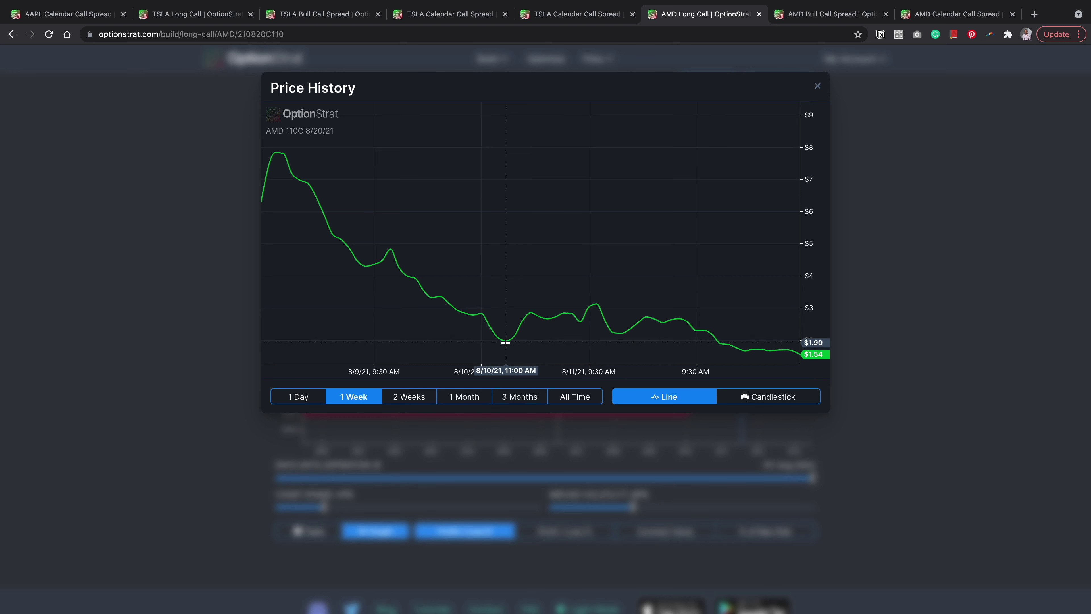
key(ctrl+shift+a)
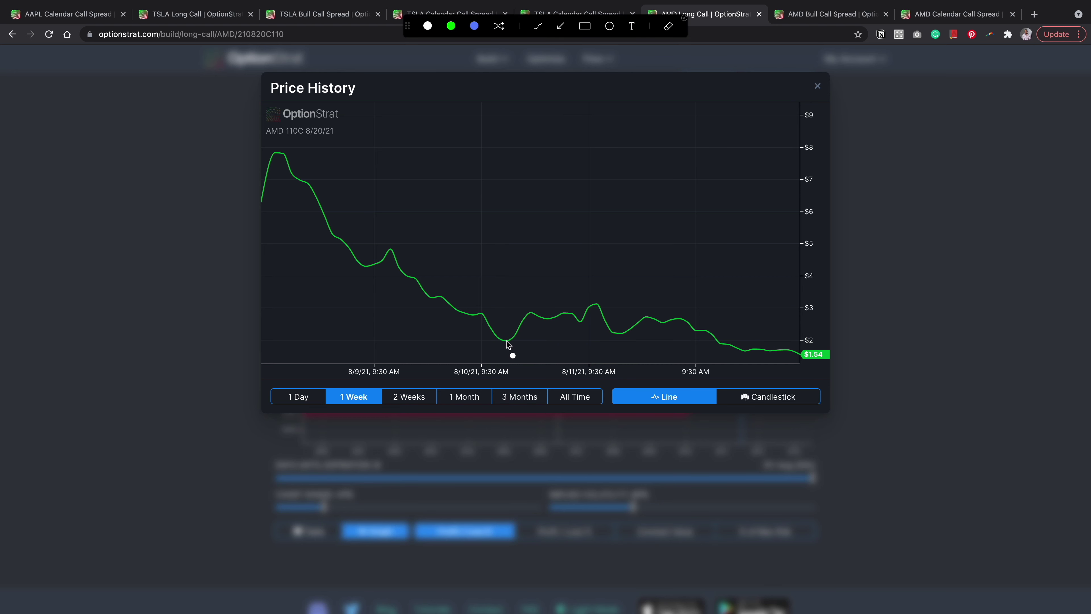
drag(508, 344, 758, 339)
key(ctrl+shift+a)
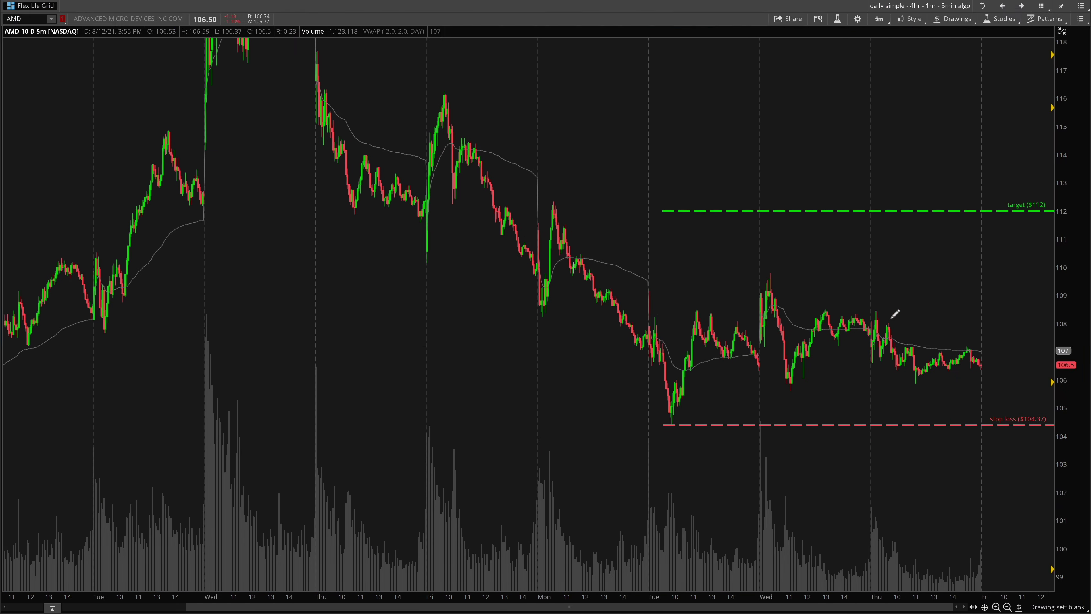
On the AMD stock chart, circle Tuesday's low with an arrow falling from it, and mark Thursday's closing price with strokes toward the target.
key(ctrl+shift+a)
mouse_move(671, 402)
mouse_down()
mouse_move(657, 419)
mouse_move(669, 404)
mouse_up()
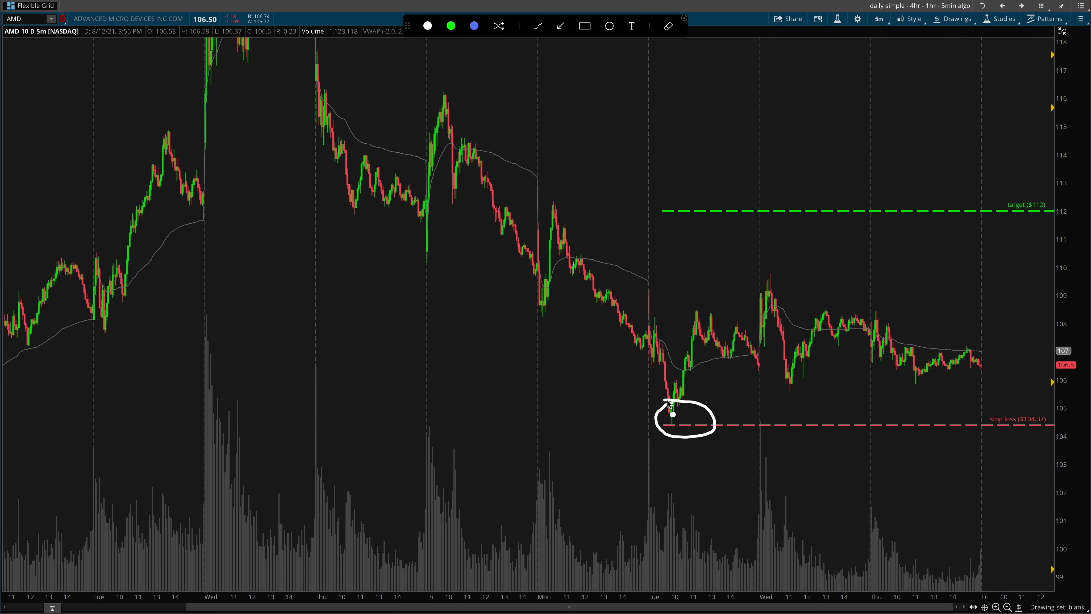
drag(959, 361, 1008, 361)
mouse_move(692, 410)
mouse_down()
mouse_move(882, 493)
mouse_move(818, 497)
mouse_up()
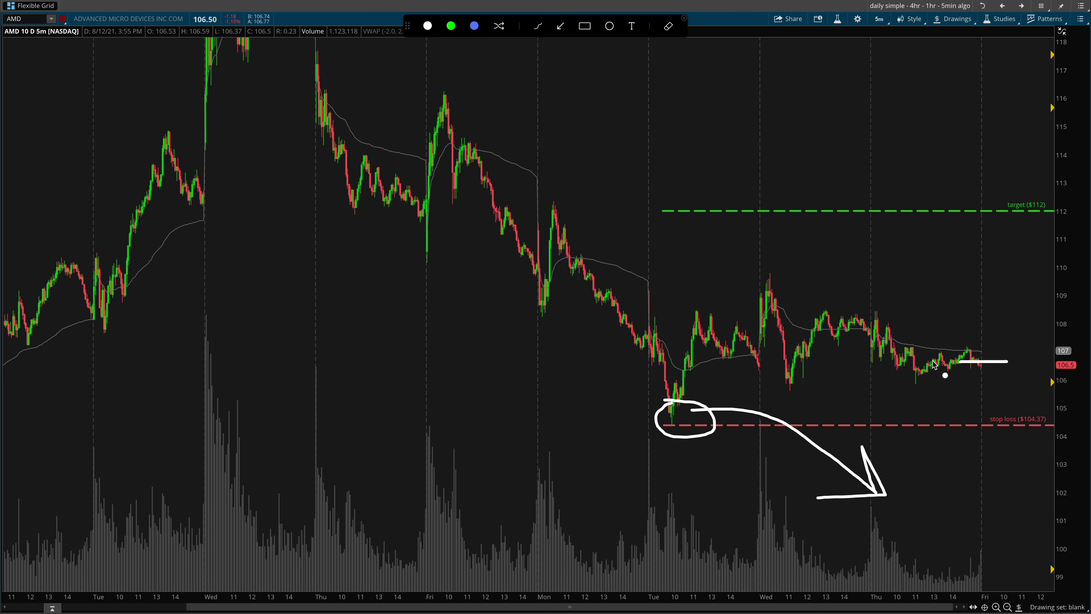
drag(977, 346, 1028, 382)
mouse_move(1013, 341)
mouse_down()
mouse_move(959, 374)
mouse_move(1031, 241)
mouse_up()
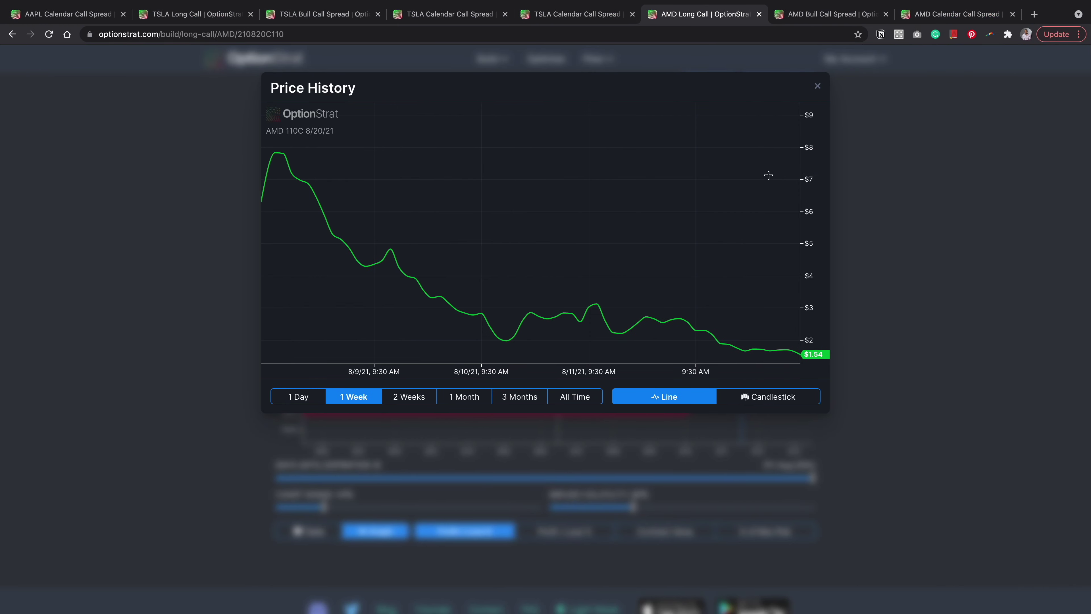
Open the AMD bull call spread in OptionStrat, circle the 110C and 115C strikes, trace the maximum-profit plateau, and clear the marks.
click(981, 164)
click(844, 15)
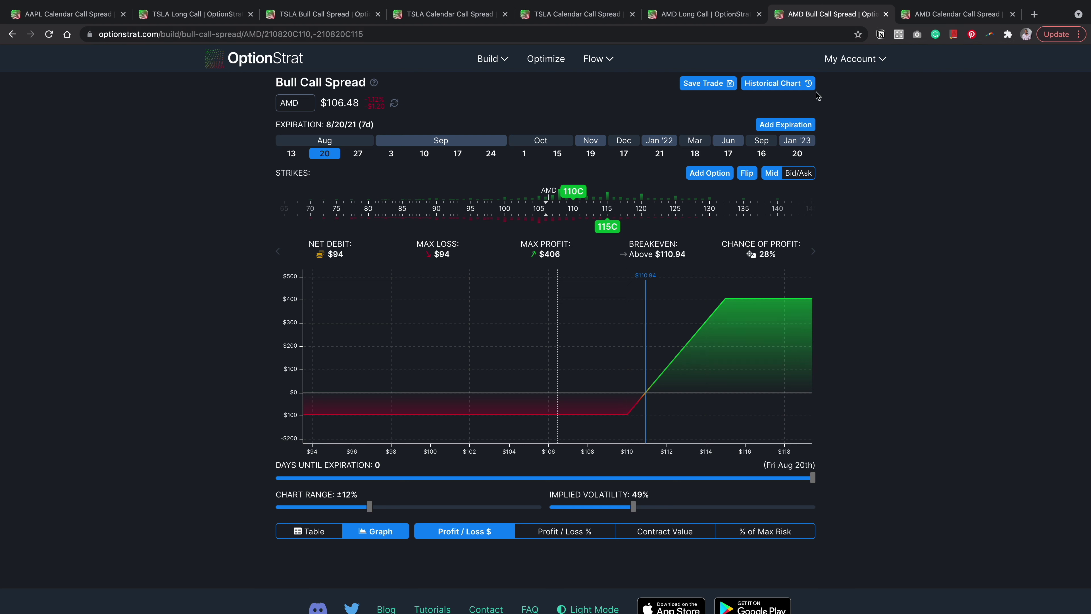
key(ctrl+shift+a)
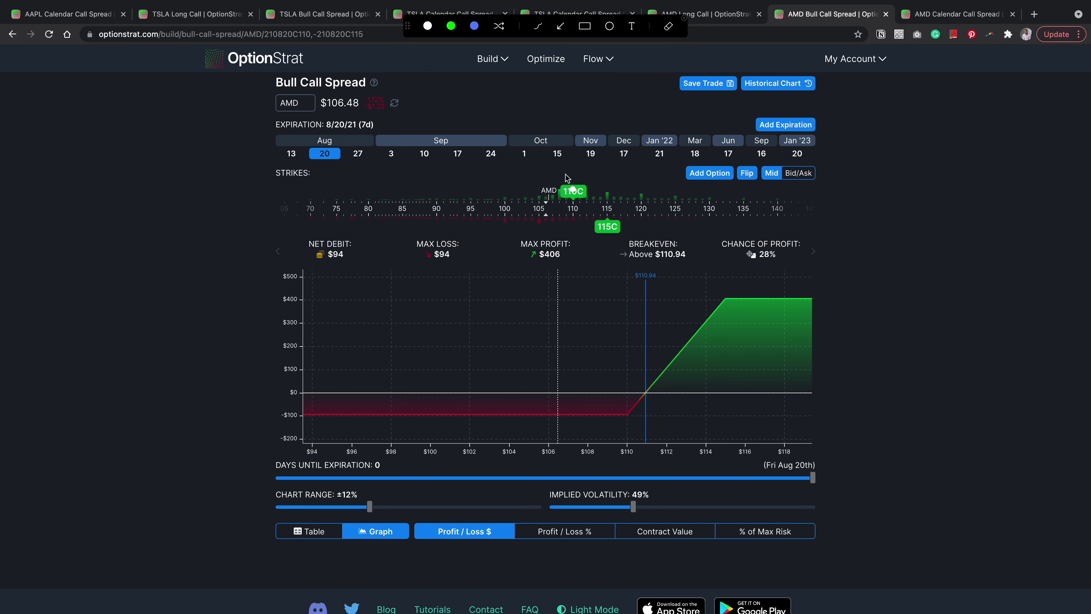
mouse_move(571, 176)
mouse_down()
mouse_move(552, 202)
mouse_move(607, 189)
mouse_move(588, 189)
mouse_up()
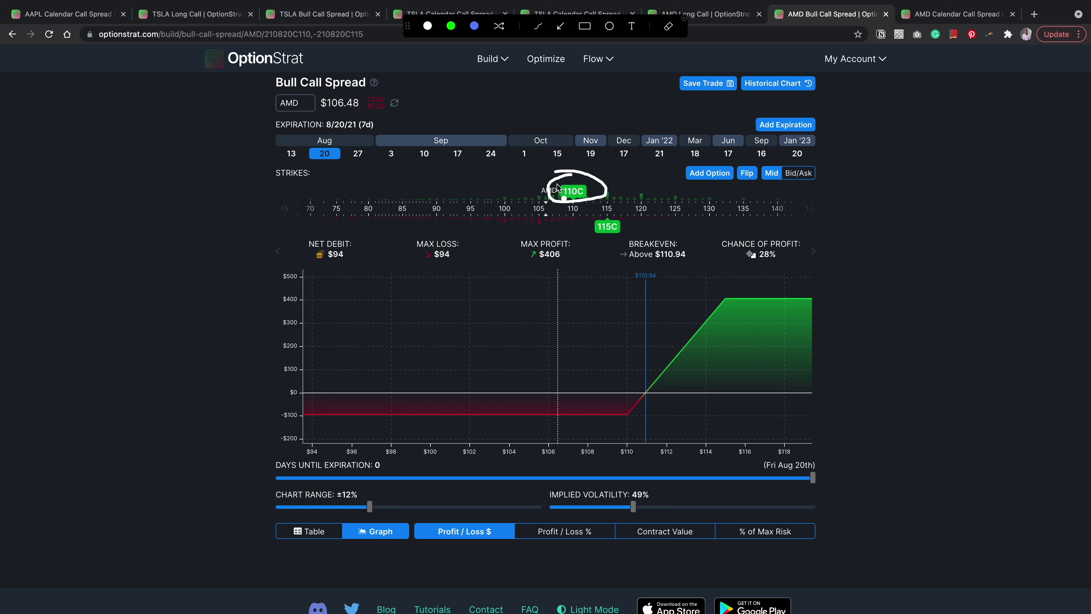
mouse_move(615, 211)
mouse_down()
mouse_move(592, 217)
mouse_move(625, 243)
mouse_move(609, 210)
mouse_up()
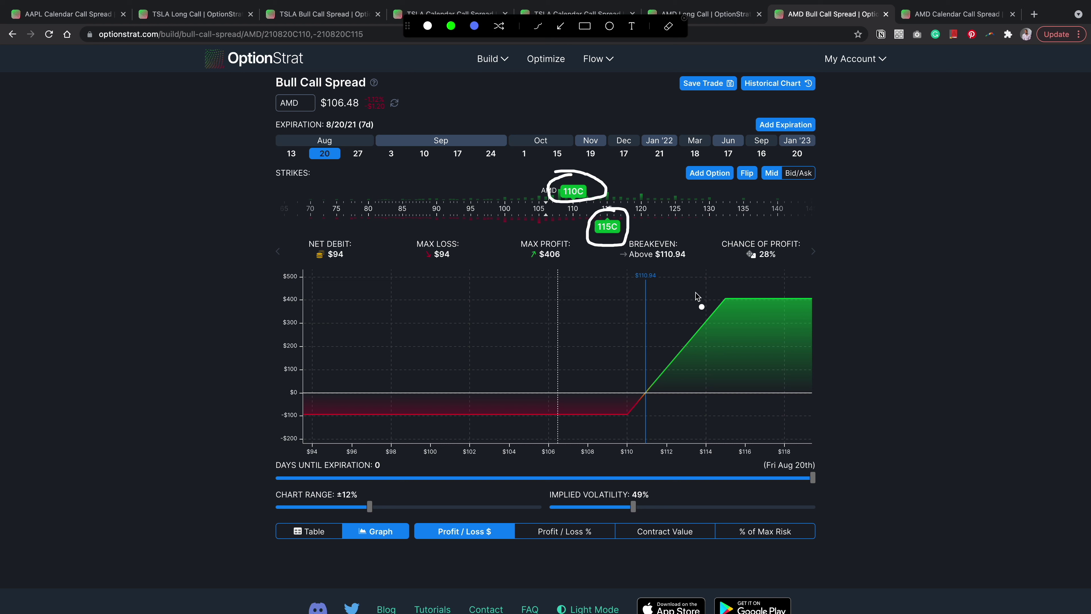
drag(699, 298, 763, 297)
key(Escape)
Open the bull call spread's price history, circle the latest price, underline the August 10 low, and clear the marks.
click(775, 84)
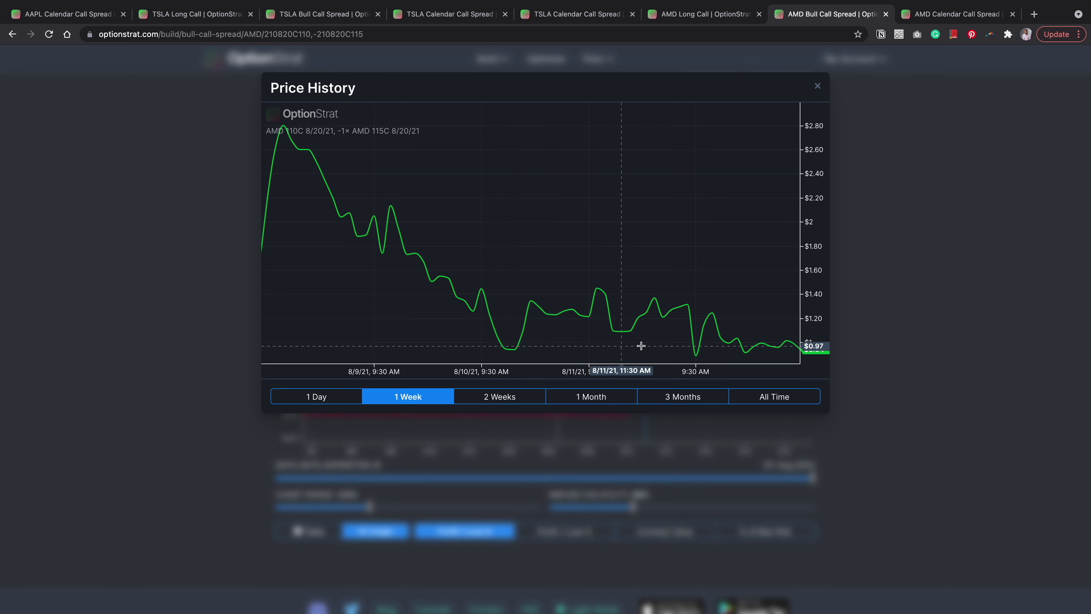
key(ctrl+shift+a)
mouse_move(834, 359)
mouse_down()
mouse_move(825, 340)
mouse_move(806, 358)
mouse_move(777, 343)
mouse_up()
mouse_move(510, 351)
mouse_down()
mouse_move(543, 353)
mouse_move(536, 338)
mouse_up()
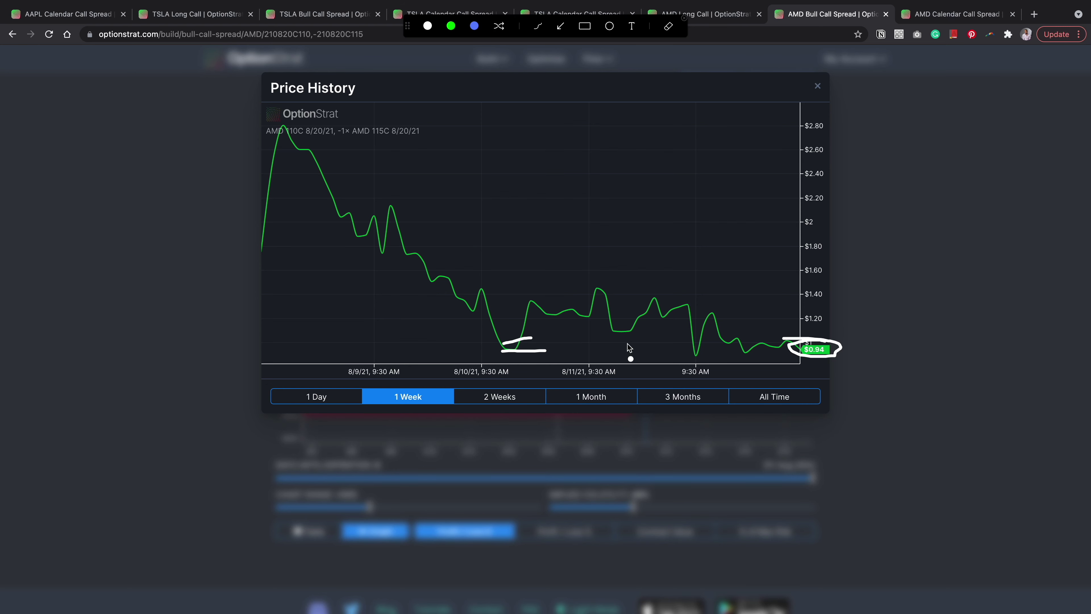
key(ctrl+shift+a)
Draw two horizontal lines extending from the spread's August 10 low, and clear them.
key(ctrl+shift+a)
drag(508, 341, 649, 343)
drag(496, 347, 578, 347)
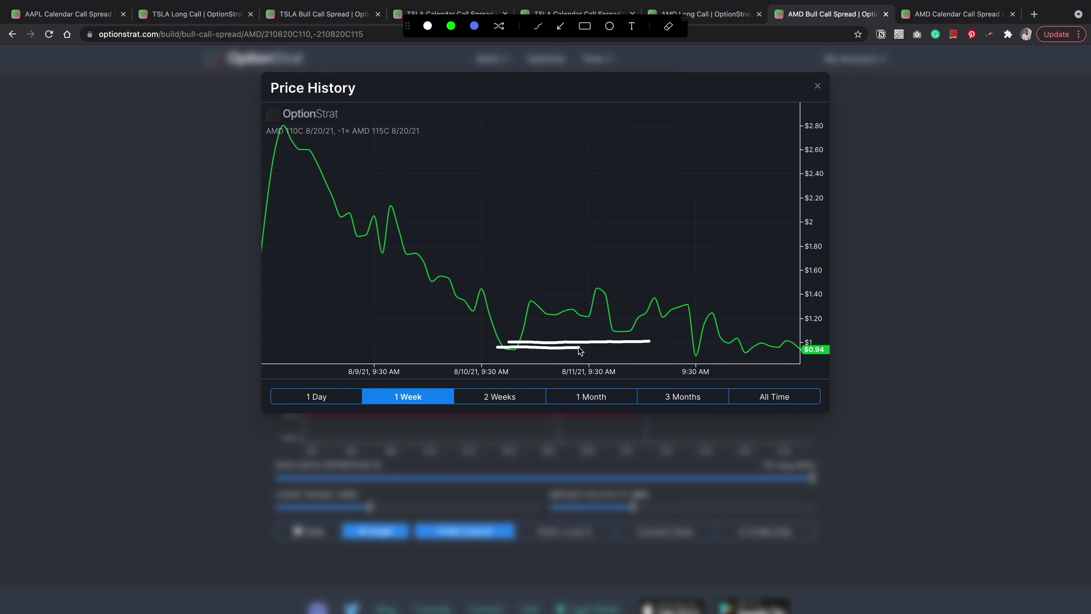
key(ctrl+shift+a)
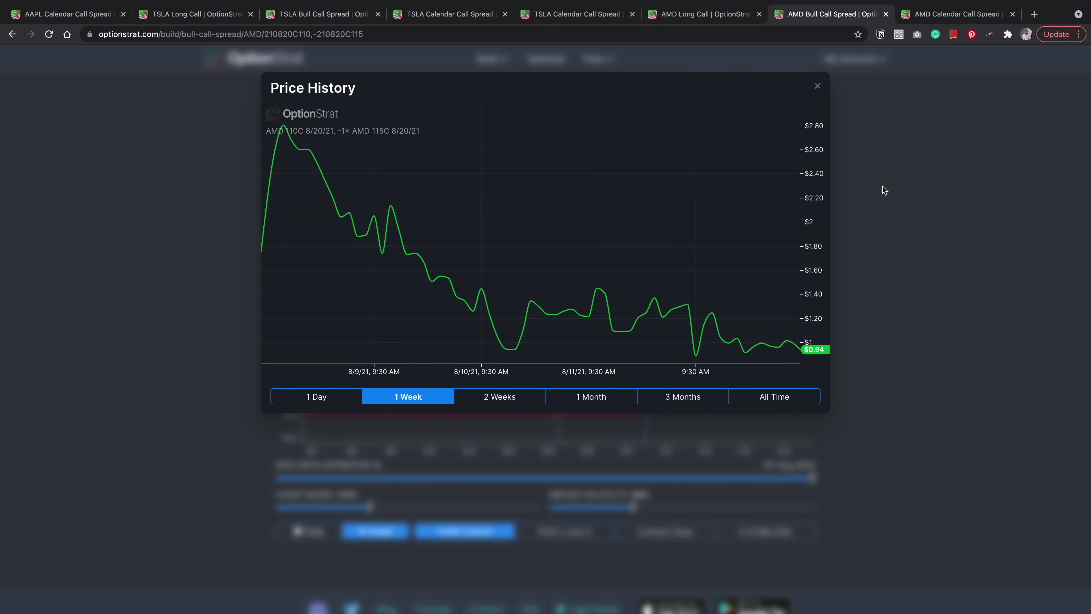
Open the AMD calendar call spread, mark its 111C strike, and clear the mark.
click(940, 14)
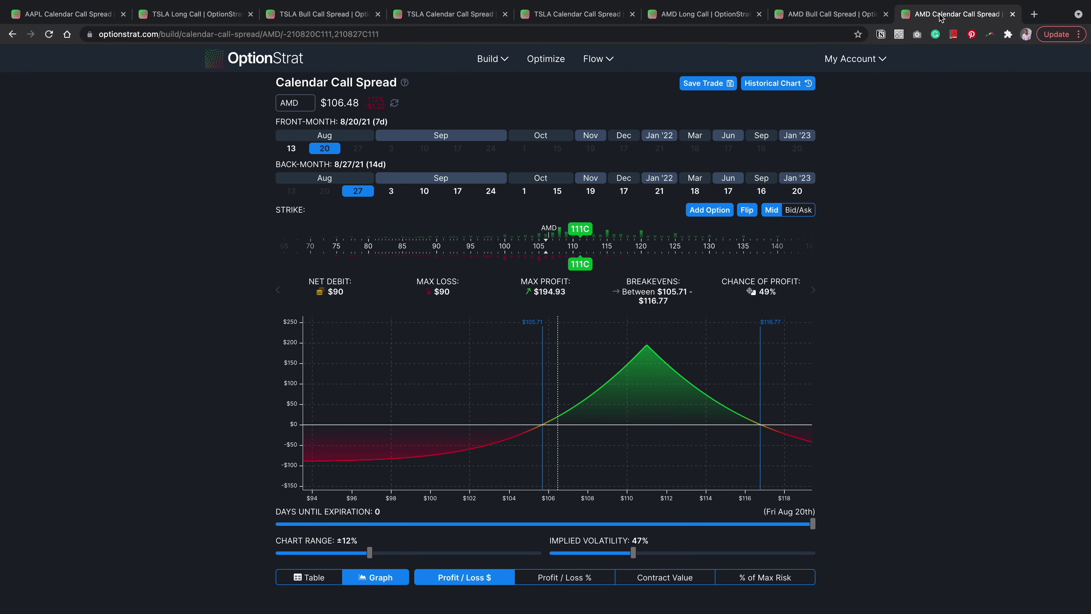
key(ctrl+shift+a)
mouse_move(582, 214)
mouse_down()
mouse_move(552, 269)
mouse_move(615, 234)
mouse_move(607, 243)
mouse_up()
key(ctrl+shift+a)
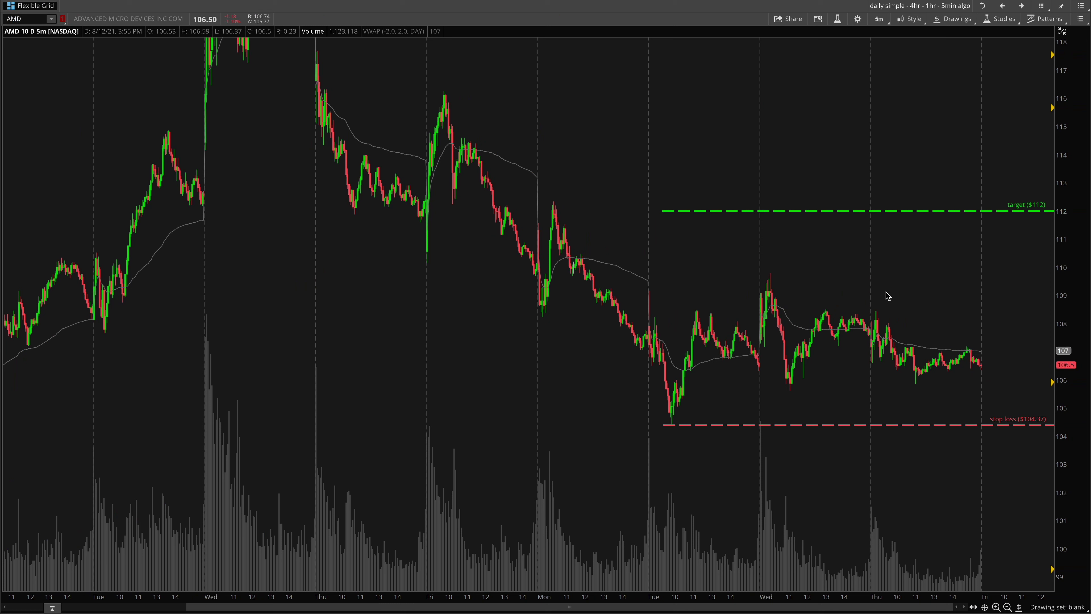
On the AMD stock chart, circle the $112 target and outline a zone from about $110 to $111 above Wednesday's high.
key(ctrl+shift+a)
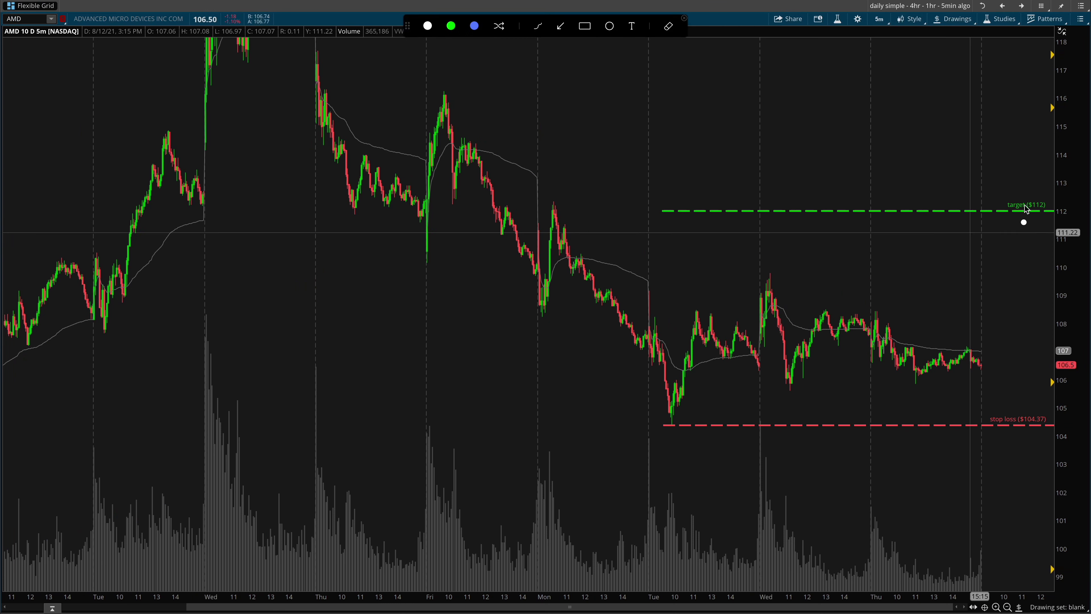
mouse_move(1057, 187)
mouse_down()
mouse_move(955, 195)
mouse_move(1054, 201)
mouse_up()
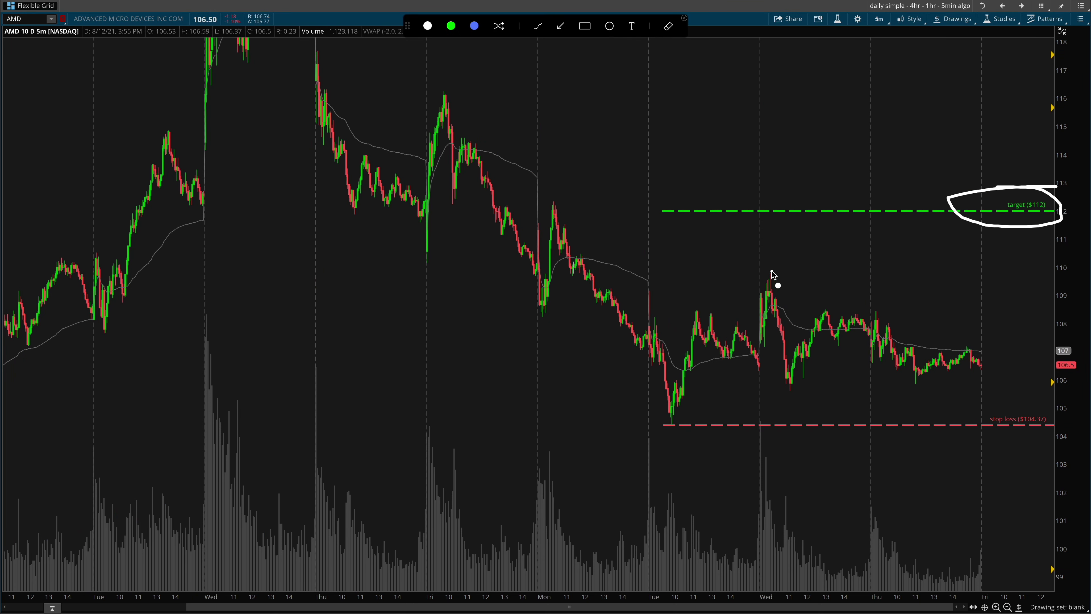
drag(771, 271, 1030, 270)
mouse_move(753, 241)
mouse_down()
mouse_move(1055, 239)
mouse_move(780, 243)
mouse_move(811, 271)
mouse_move(1070, 274)
mouse_up()
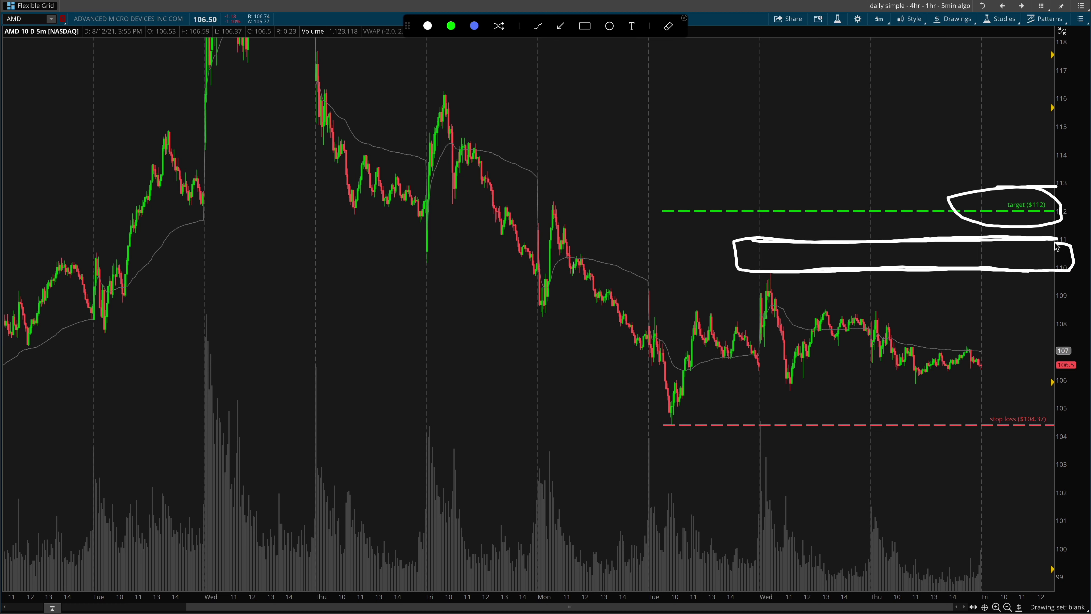
Mark the $112 target again, draw an arrow pointing to the $111 level, and clear all marks.
mouse_move(1036, 196)
mouse_down()
mouse_move(1015, 226)
mouse_move(1005, 195)
mouse_up()
mouse_move(1029, 245)
mouse_down()
mouse_move(1076, 249)
mouse_move(1022, 234)
mouse_up()
key(Escape)
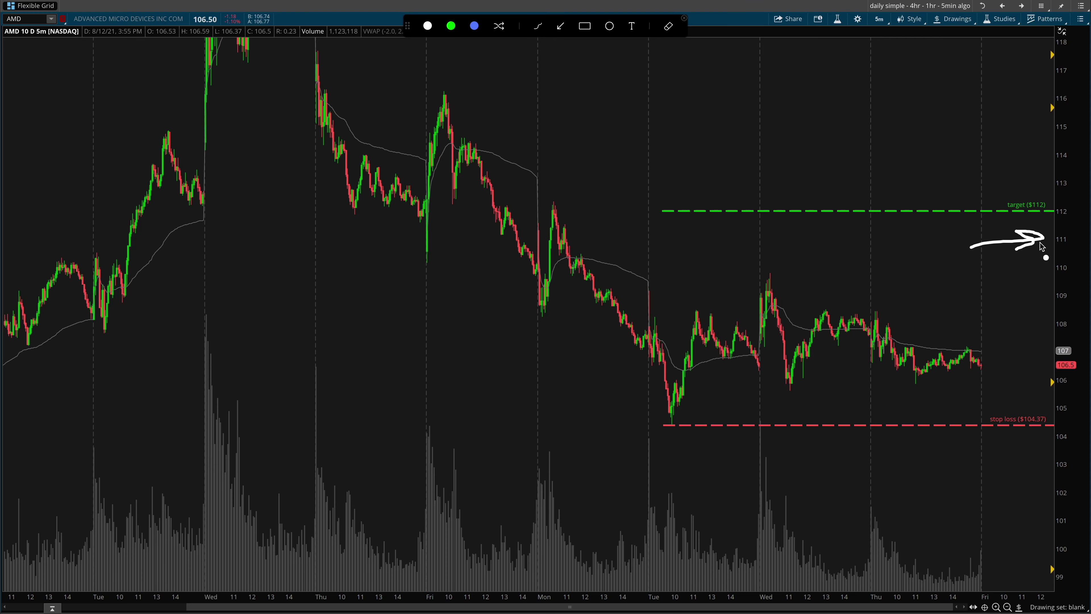
click(1056, 247)
key(Escape)
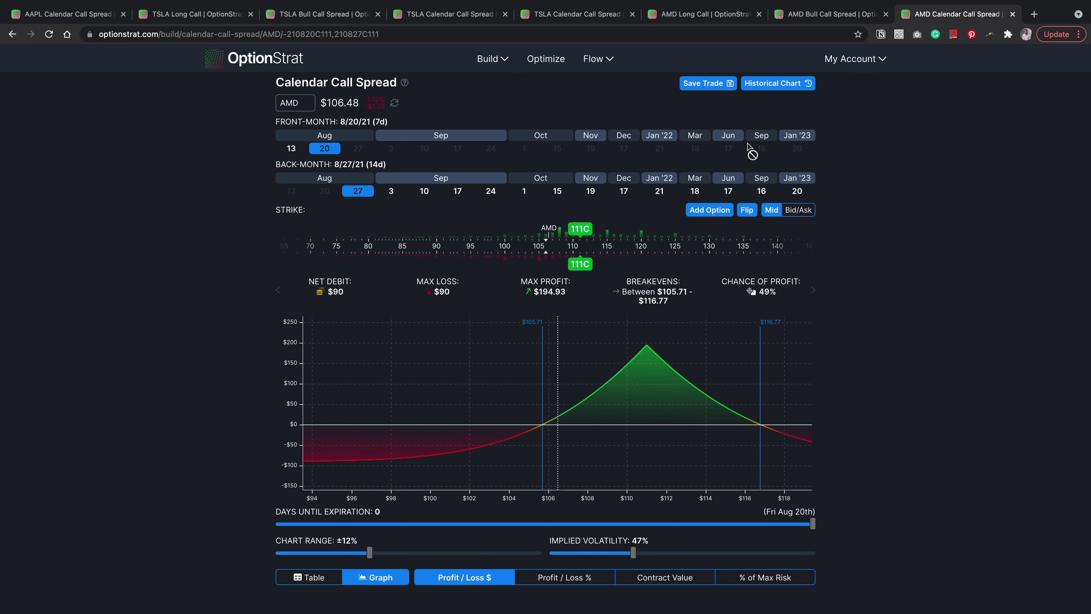
Open the AMD calendar spread's price history, draw an arrow from the August 10 low to the latest price, clear it and close the history.
click(792, 84)
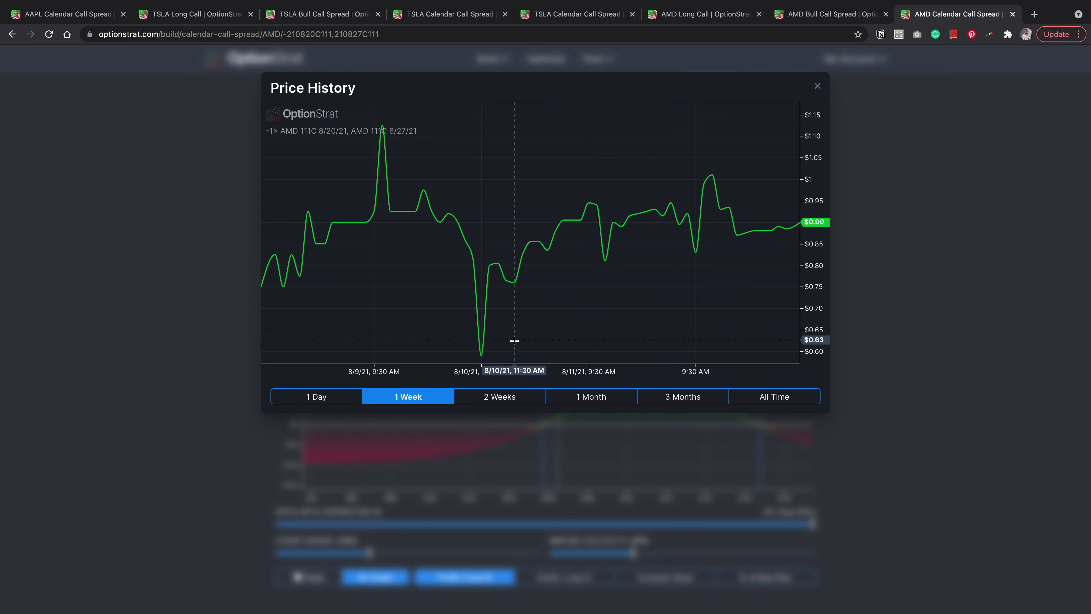
key(ctrl+alt+a)
drag(489, 332, 776, 223)
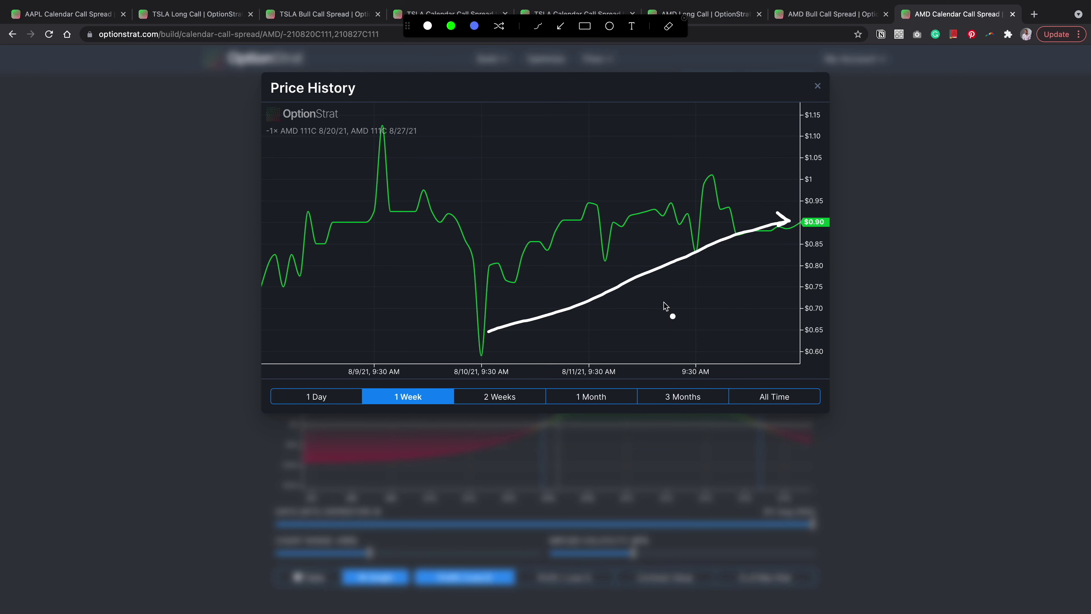
key(Escape)
key(ctrl+Right)
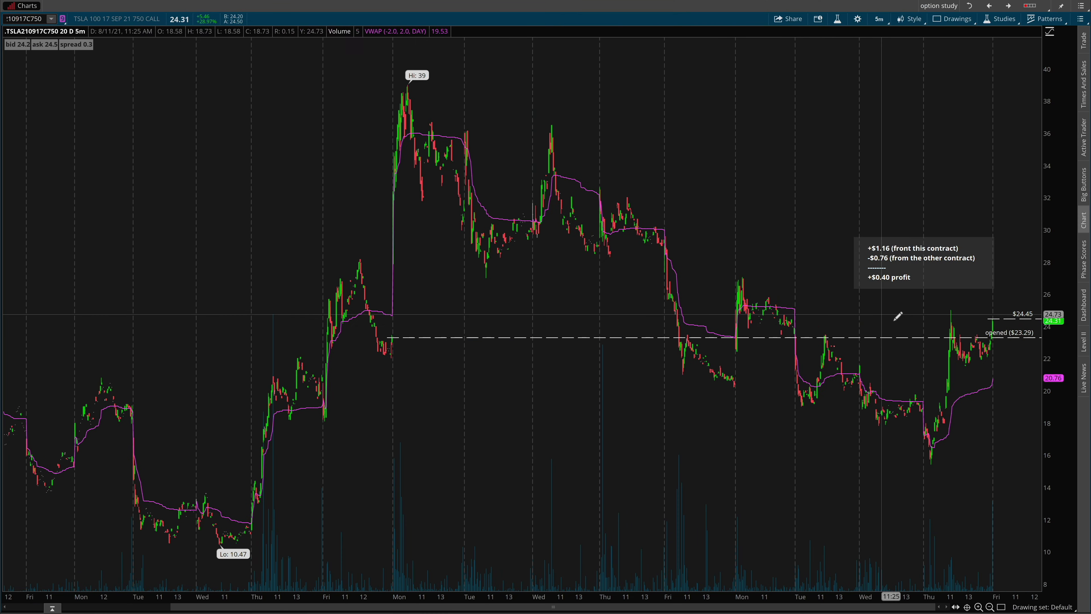
key(ctrl+Left)
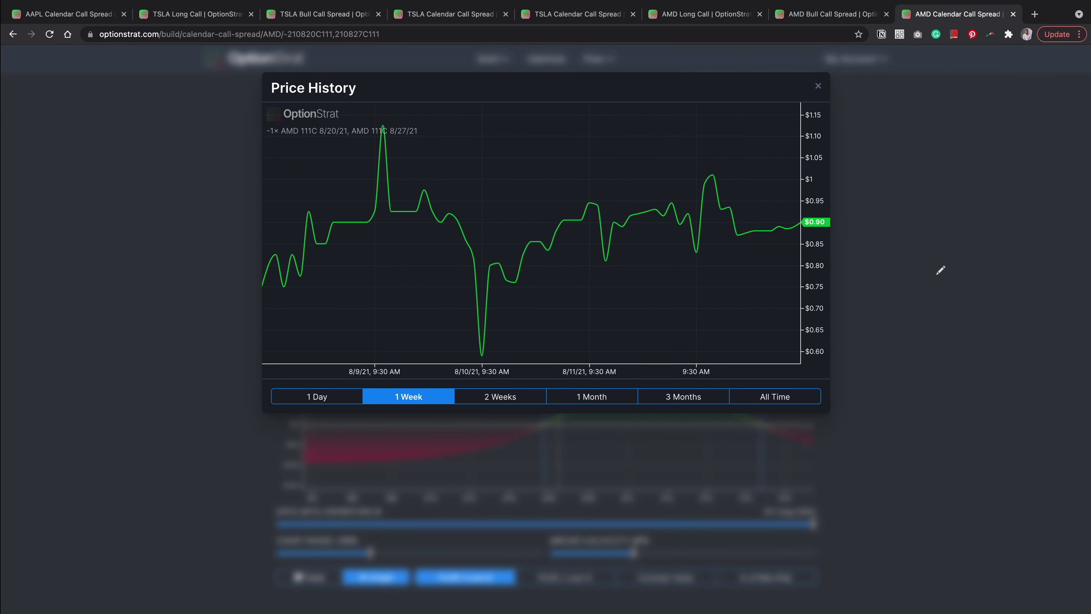
click(936, 279)
Circle both 111C strikes of the calendar spread, point an arrow at the upper one, and clear the marks.
key(super+shift+a)
mouse_move(596, 214)
mouse_down()
mouse_move(578, 215)
mouse_move(597, 240)
mouse_up()
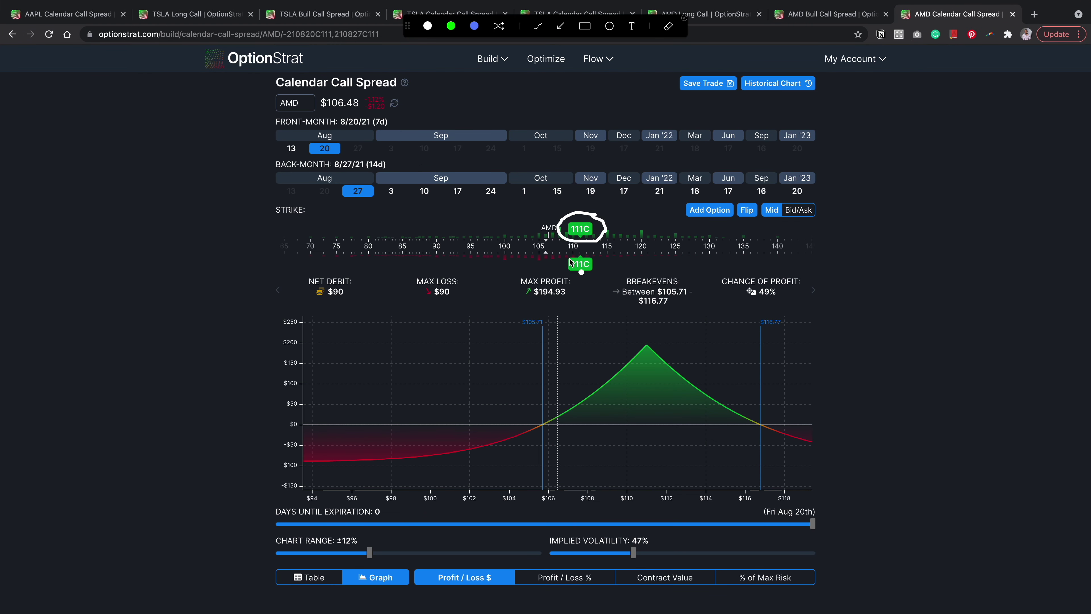
mouse_move(593, 247)
mouse_down()
mouse_move(560, 263)
mouse_move(606, 284)
mouse_up()
drag(604, 234, 667, 234)
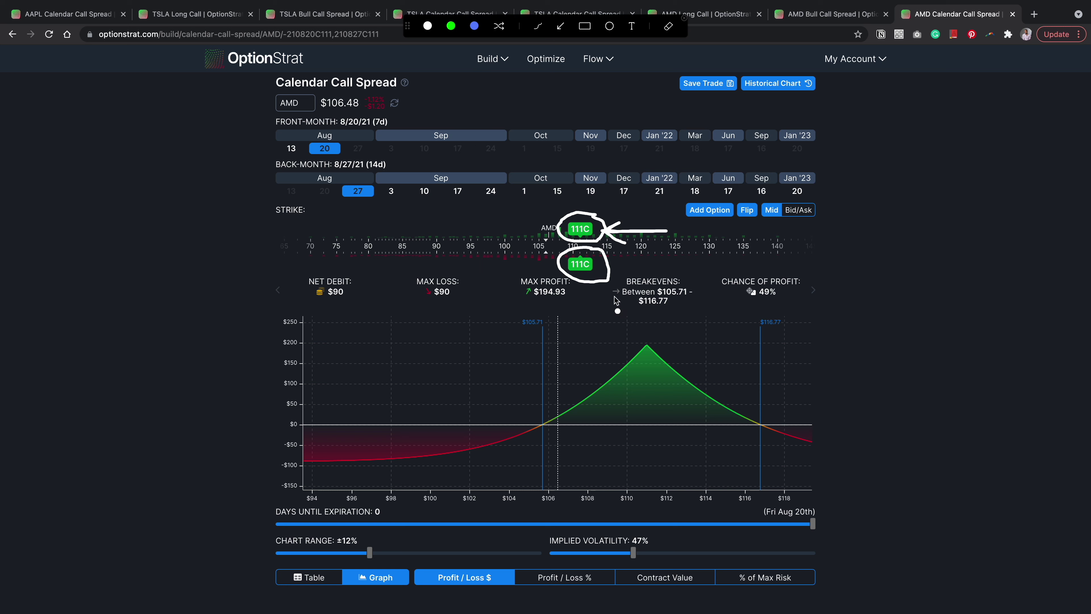
key(Escape)
Bring the calendar spread's Greeks into view and circle its theta value twice.
drag(683, 285, 610, 290)
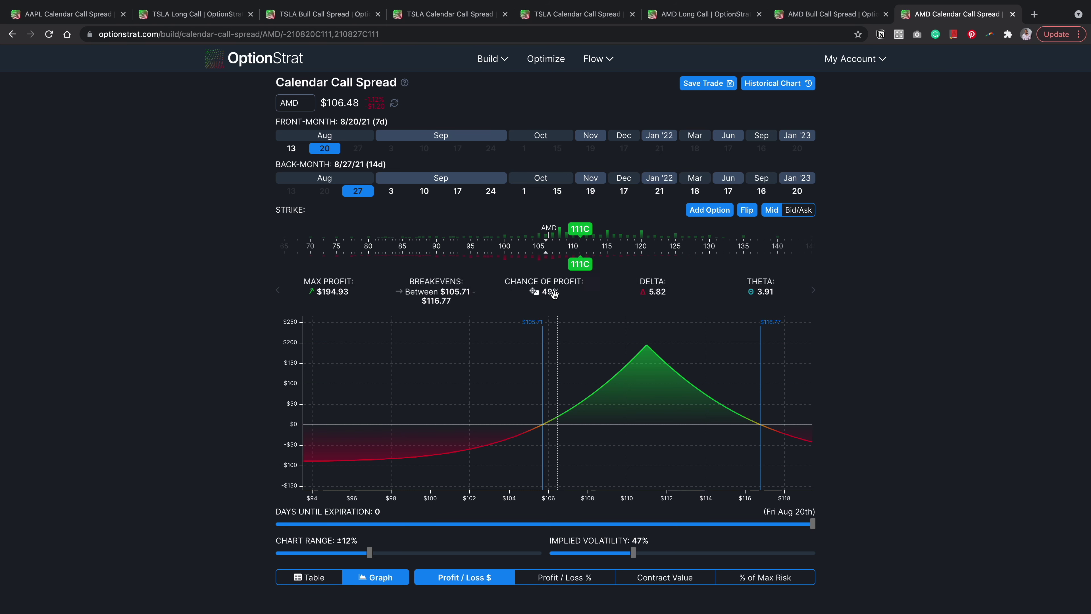
key(ctrl+shift+a)
mouse_move(447, 272)
mouse_down()
mouse_move(419, 277)
mouse_move(464, 308)
mouse_move(444, 269)
mouse_move(389, 299)
mouse_move(488, 303)
mouse_move(425, 263)
mouse_up()
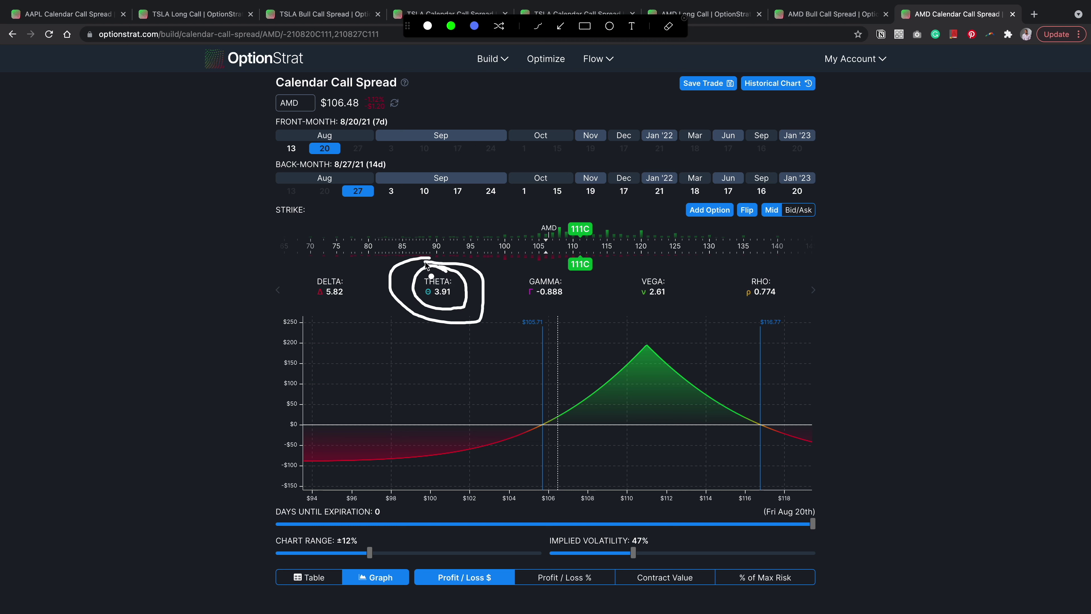
Circle the AMD calendar spread's delta, draw an upward arrow along the rising profit curve, and clear all marks.
mouse_move(338, 266)
mouse_down()
mouse_move(299, 298)
mouse_move(366, 296)
mouse_move(329, 270)
mouse_up()
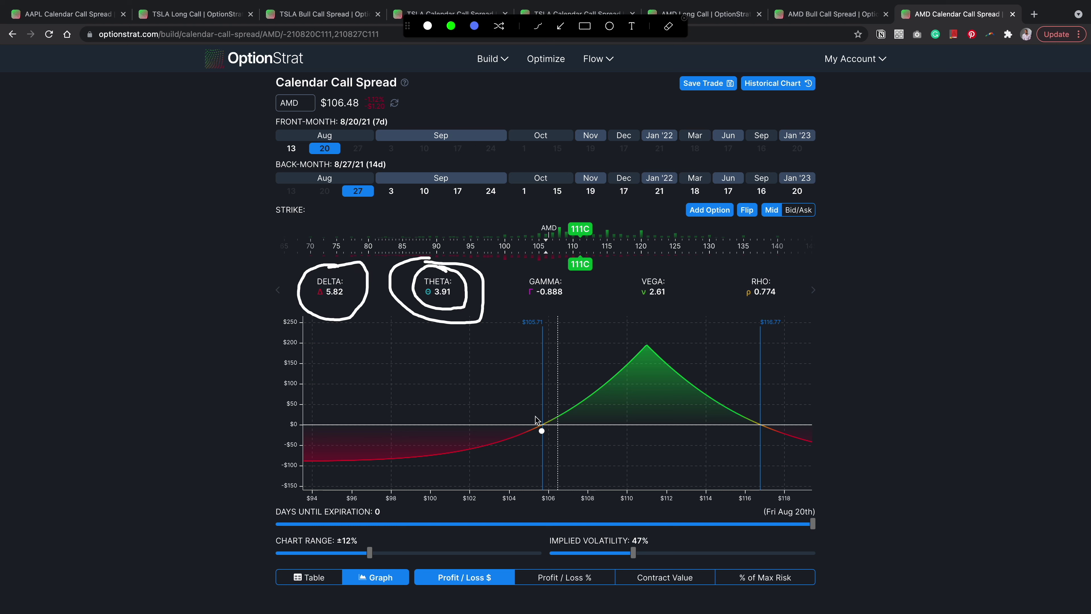
drag(536, 416, 549, 410)
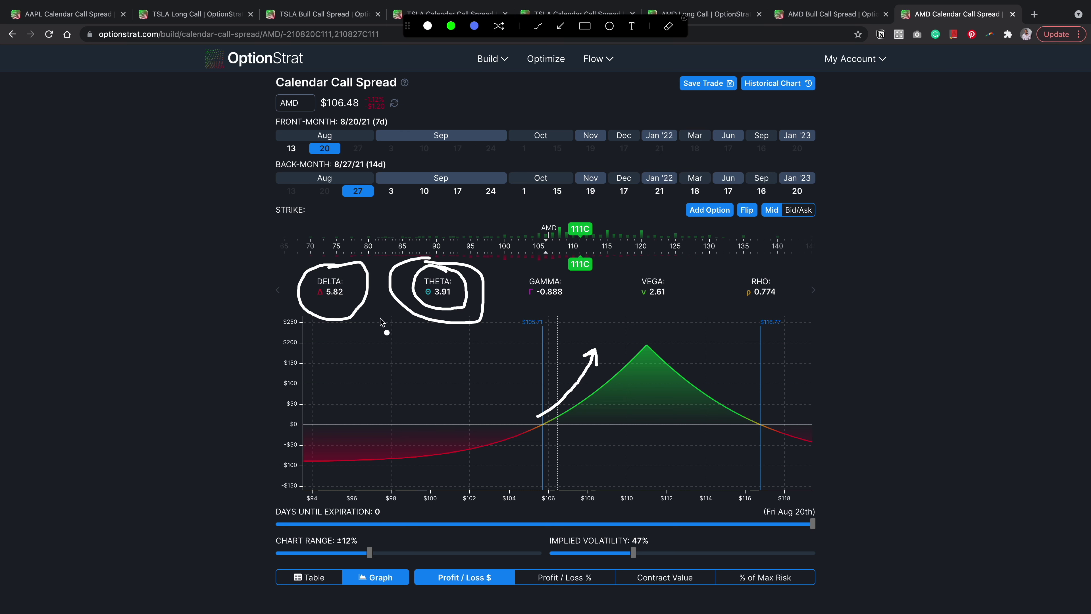
key(Escape)
Open the TSLA September 10/17 calendar spread's Greeks, circle theta, delta and the two expirations, and clear the marks.
click(561, 15)
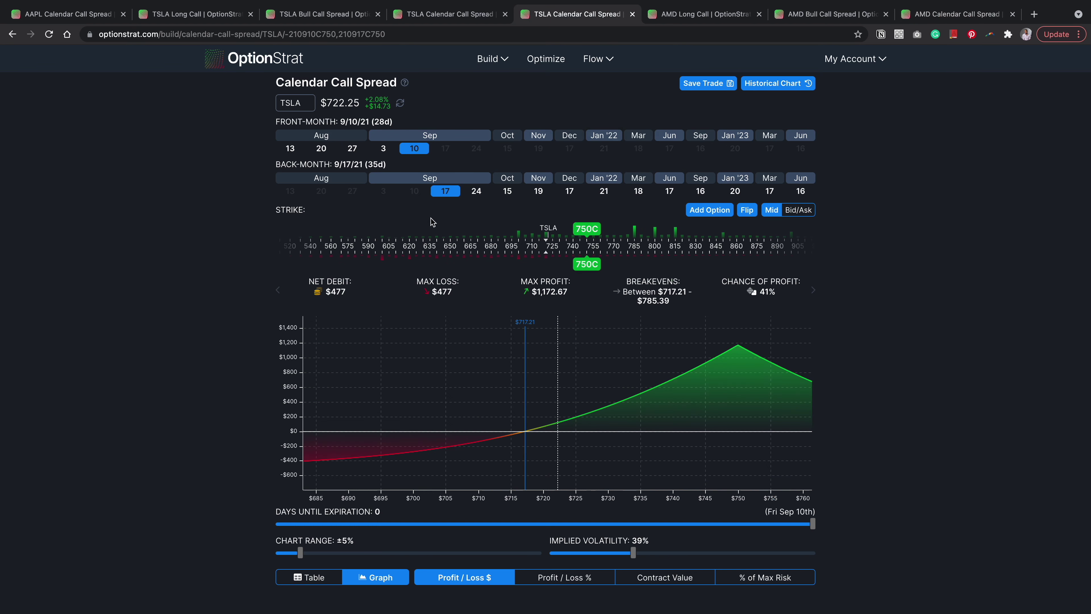
drag(499, 282, 393, 313)
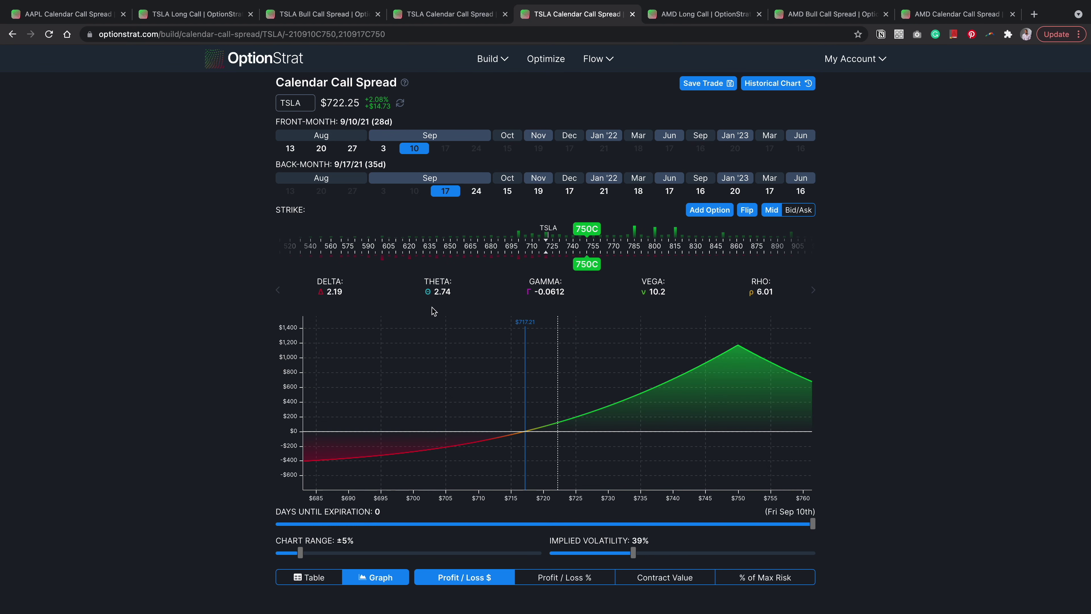
key(super+shift+a)
mouse_move(424, 302)
mouse_down()
mouse_move(476, 292)
mouse_move(413, 301)
mouse_move(431, 304)
mouse_up()
mouse_move(334, 255)
mouse_down()
mouse_move(366, 297)
mouse_move(339, 263)
mouse_up()
mouse_move(418, 120)
mouse_down()
mouse_move(391, 157)
mouse_move(470, 211)
mouse_move(419, 126)
mouse_up()
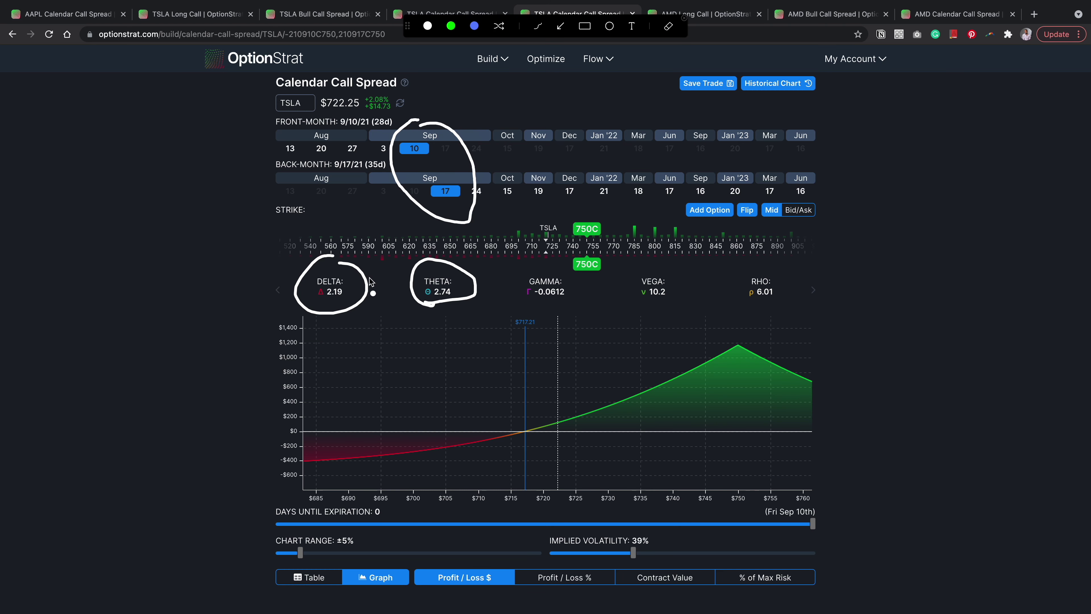
key(Escape)
Open the TSLA August 20/27 calendar spread's Greeks and circle delta, theta and the two expiration dates.
click(435, 17)
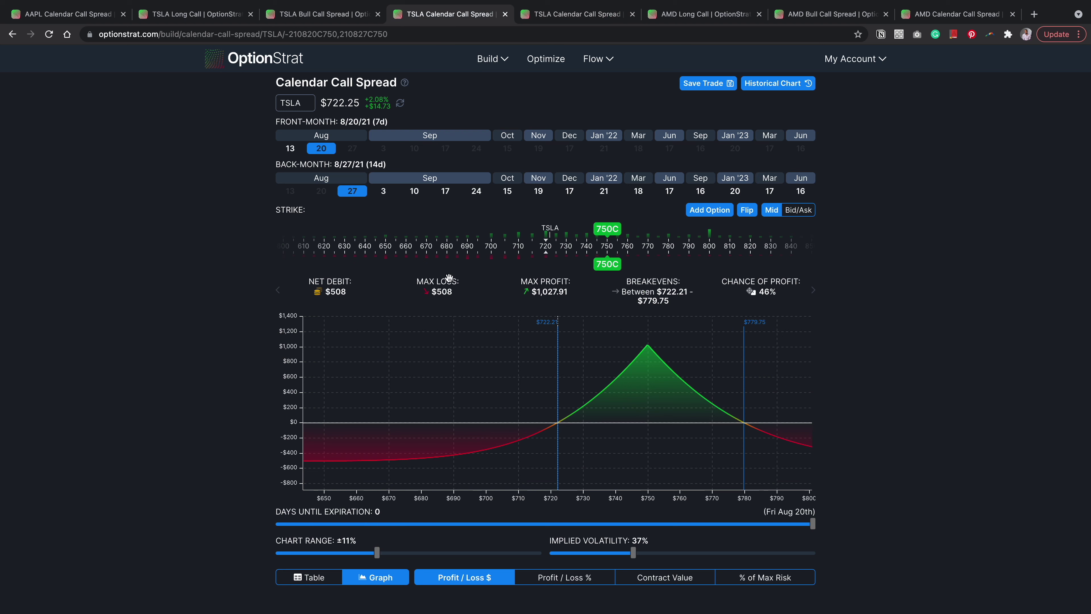
scroll(449, 279, right, 5)
key(ctrl+shift+a)
mouse_move(341, 265)
mouse_down()
mouse_move(315, 307)
mouse_move(332, 267)
mouse_up()
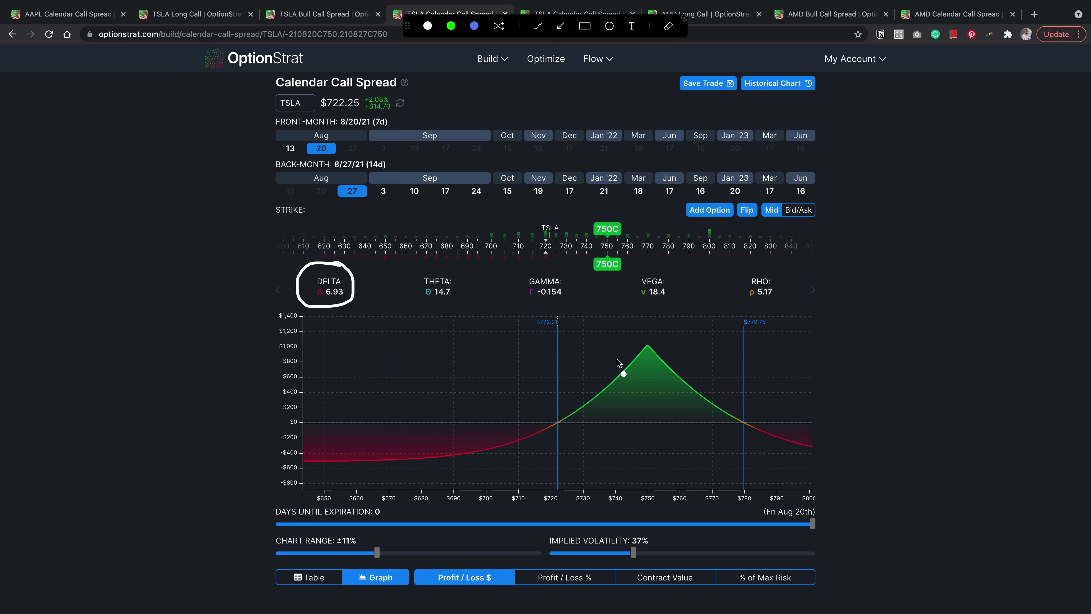
mouse_move(440, 264)
mouse_down()
mouse_move(388, 301)
mouse_move(472, 262)
mouse_move(409, 256)
mouse_up()
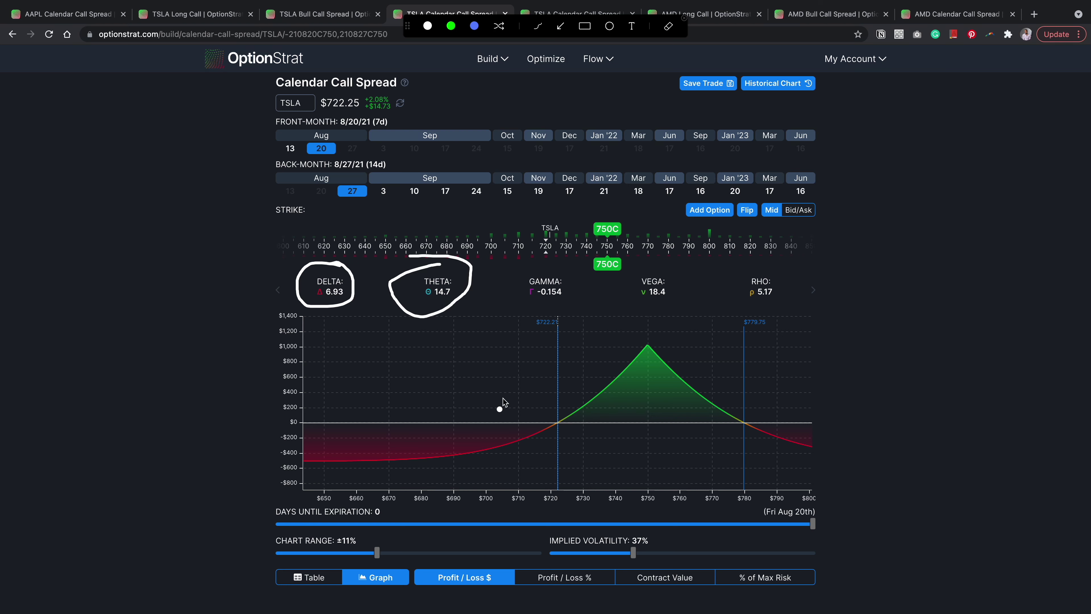
mouse_move(320, 129)
mouse_down()
mouse_move(322, 194)
mouse_move(382, 172)
mouse_move(309, 123)
mouse_up()
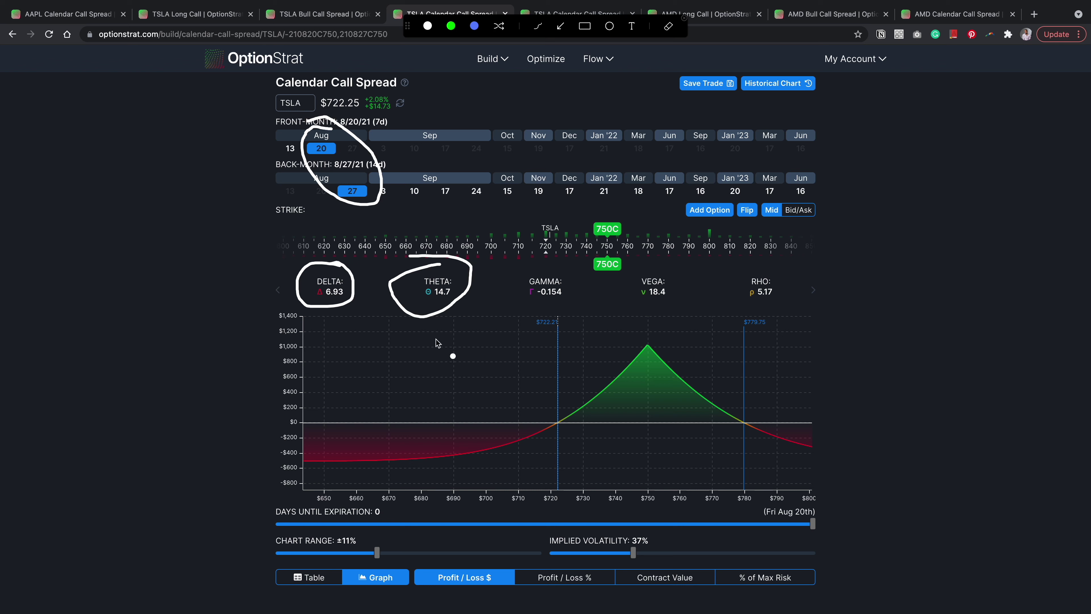
Circle the delta and theta values a second time and clear all marks.
mouse_move(355, 292)
mouse_down()
mouse_move(330, 264)
mouse_move(350, 311)
mouse_move(359, 271)
mouse_up()
mouse_move(395, 306)
mouse_down()
mouse_move(473, 255)
mouse_move(421, 258)
mouse_up()
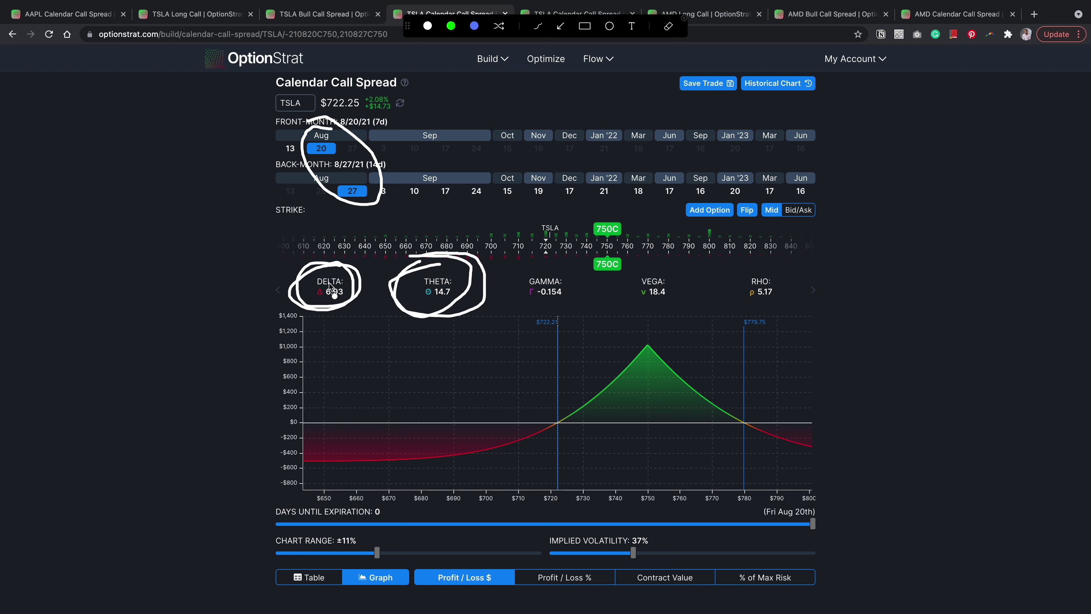
key(Escape)
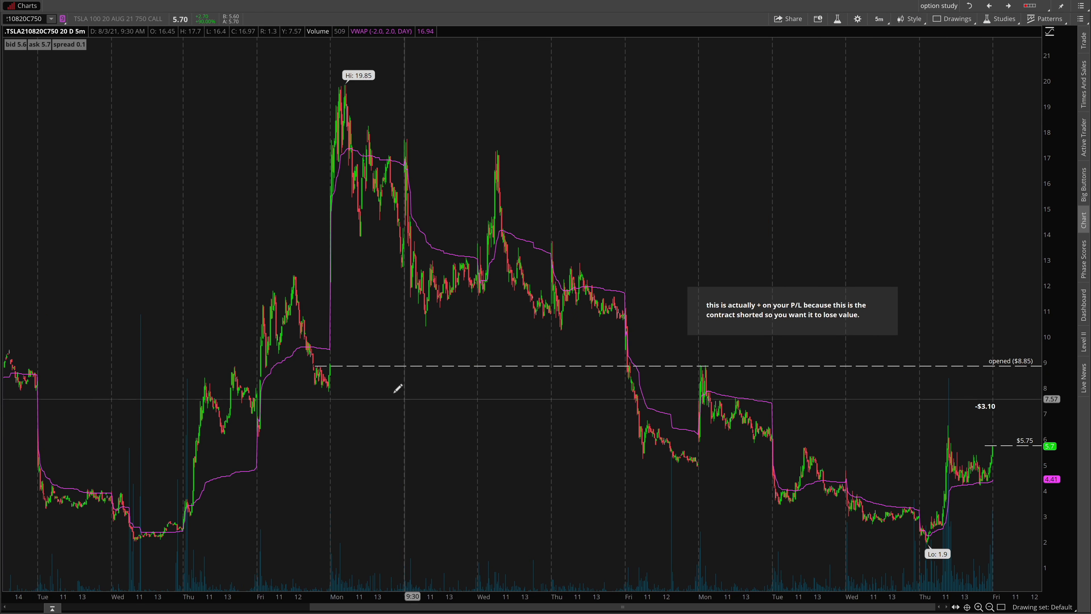
On the TSLA August 20 750 call chart, circle the entry, underline the expiration, draw a downward arrow from the opened level, and clear everything.
mouse_move(331, 353)
mouse_down()
mouse_move(291, 379)
mouse_move(348, 385)
mouse_move(325, 353)
mouse_up()
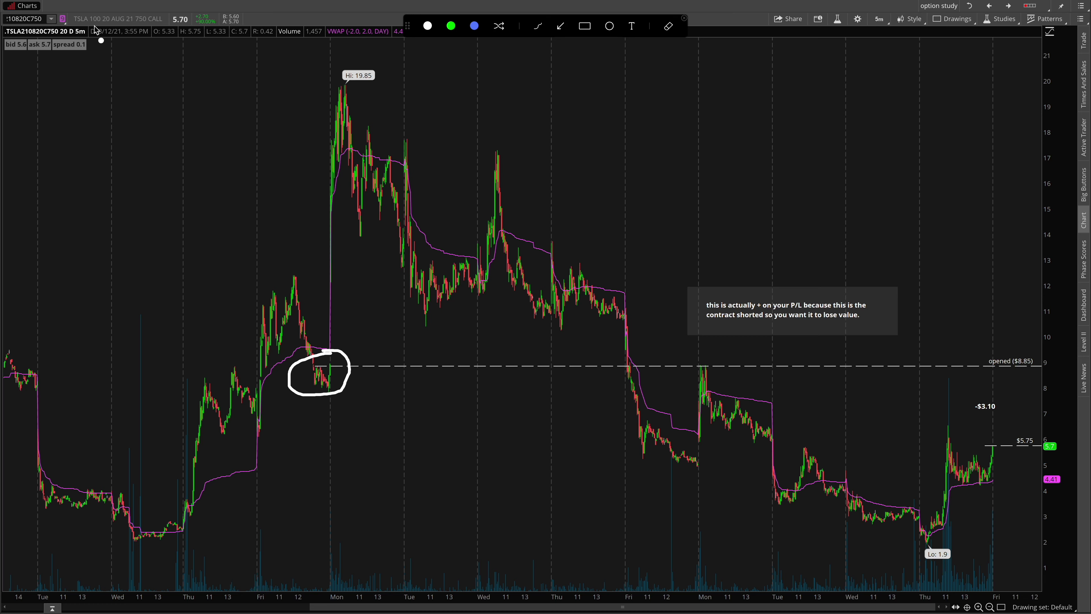
drag(94, 25, 125, 26)
drag(814, 368, 832, 372)
drag(889, 426, 862, 420)
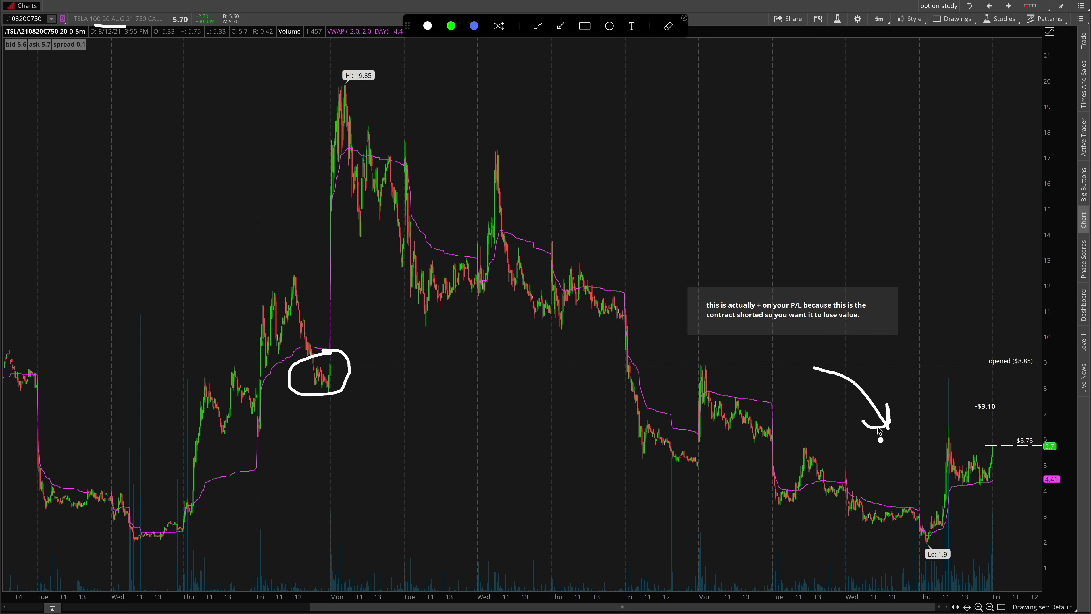
key(Escape)
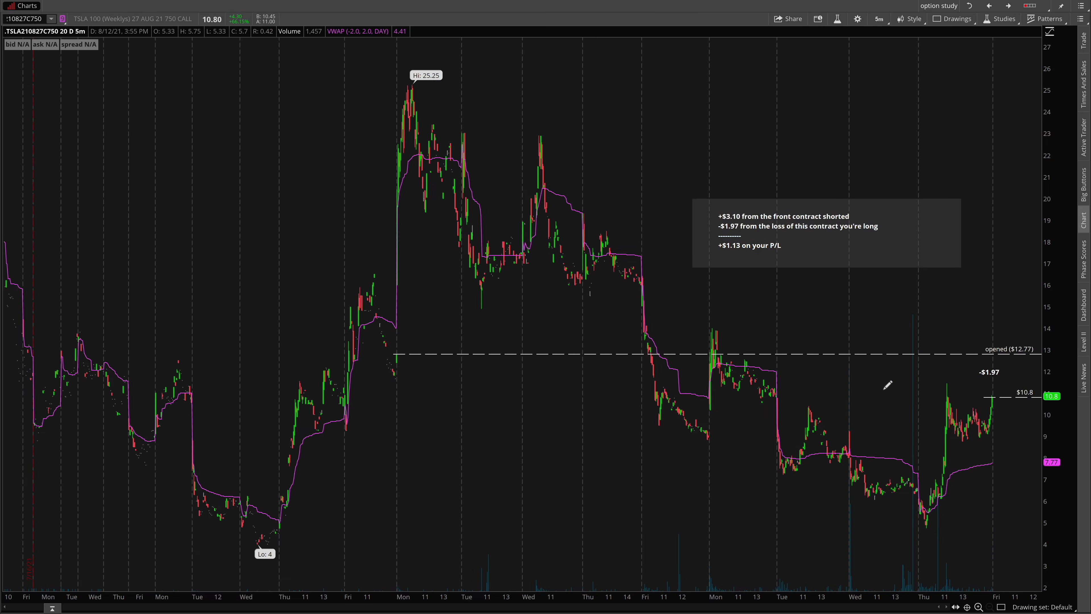
On the TSLA August 27 750 call chart, draw downward arrows from the $12.77 opened level, including one to $10.8, and clear them.
key(ctrl+shift+a)
mouse_move(403, 355)
mouse_down()
mouse_move(473, 363)
mouse_move(519, 408)
mouse_up()
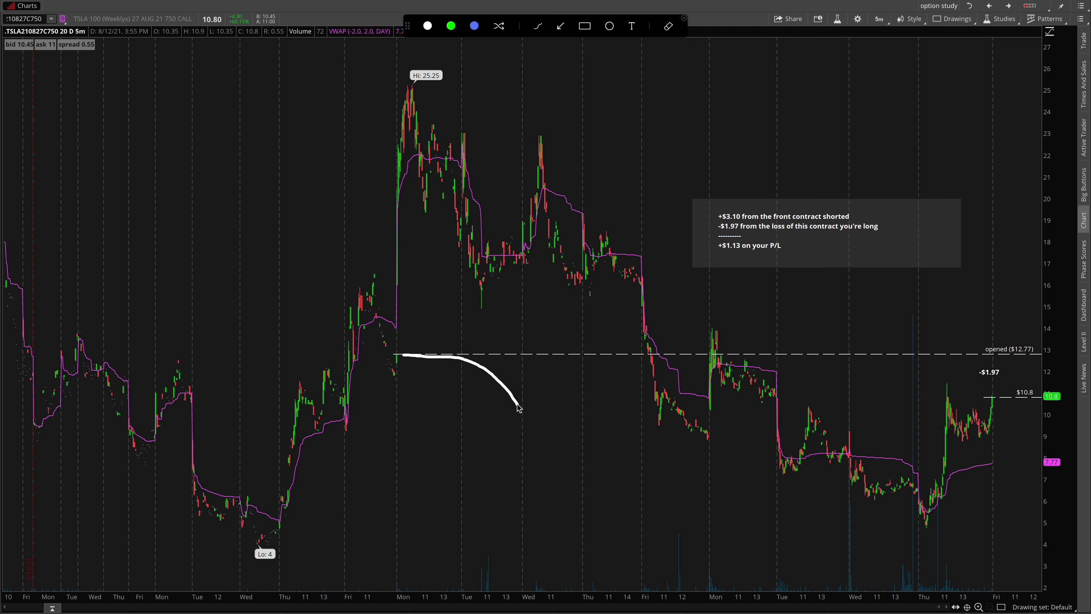
key(Escape)
key(ctrl+shift+a)
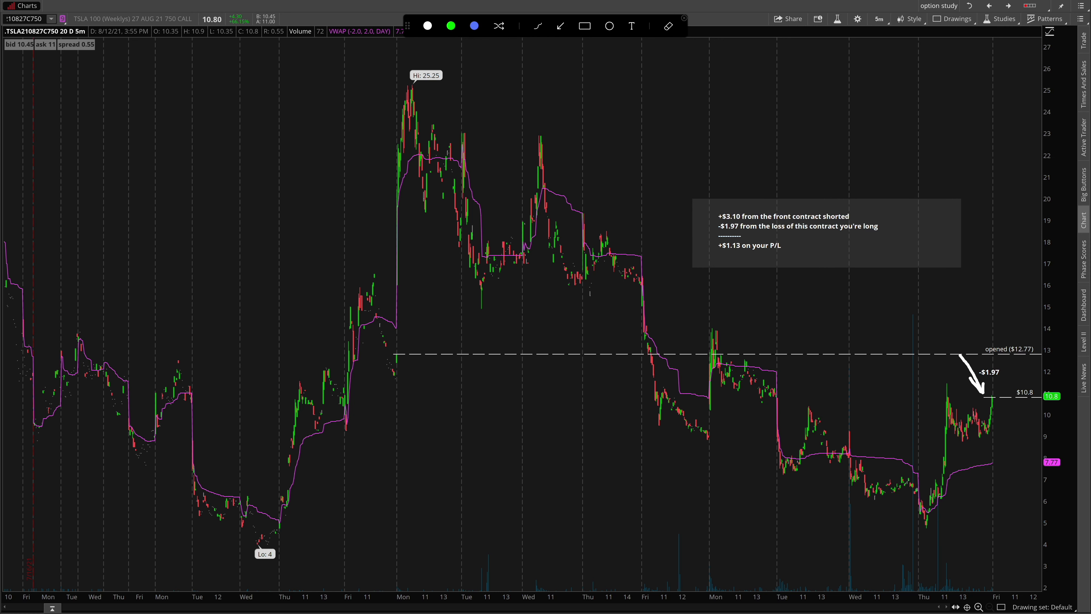
key(Escape)
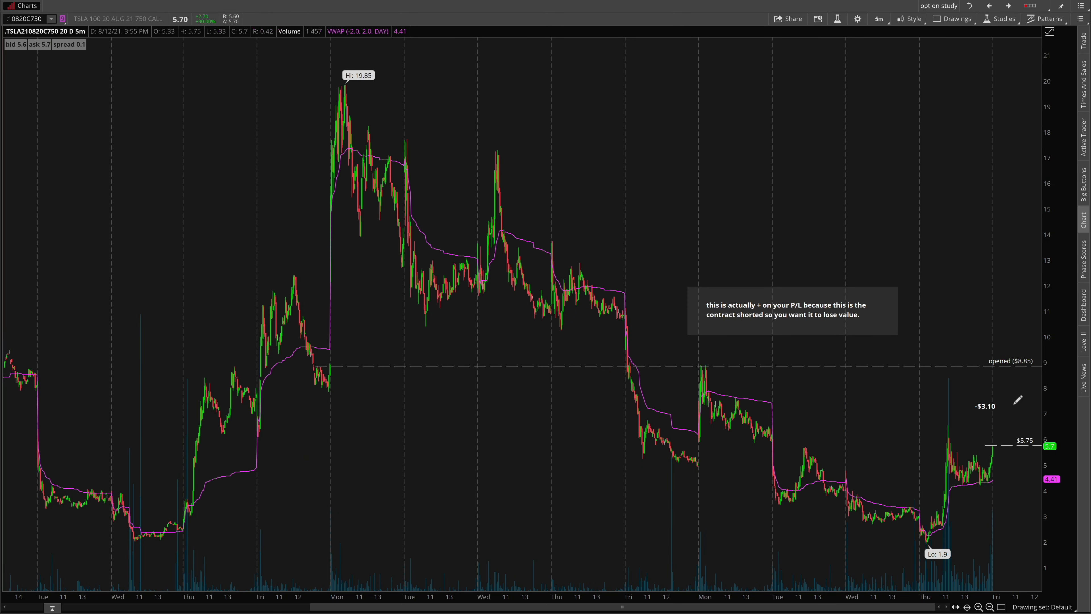
On the August 20 call chart, draw an arrow from $8.85 towards $5.75, clear it, then circle the latest days' price action and clear that.
key(ctrl+shift+a)
drag(953, 369, 1017, 424)
key(Escape)
key(ctrl+shift+a)
mouse_move(987, 423)
mouse_down()
mouse_move(840, 415)
mouse_move(753, 497)
mouse_move(962, 551)
mouse_move(1035, 432)
mouse_move(950, 417)
mouse_up()
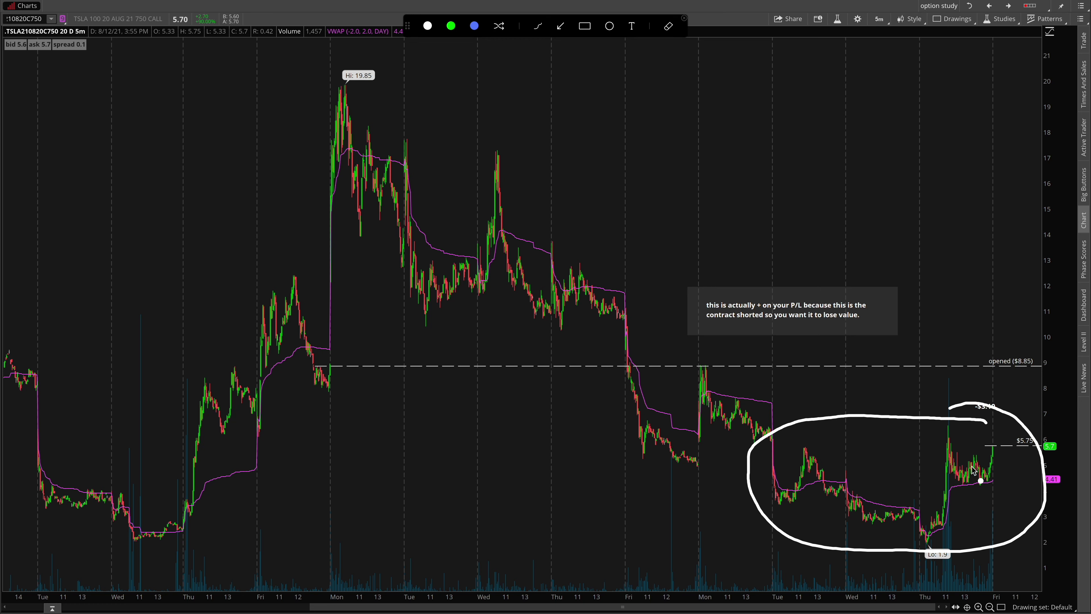
key(Escape)
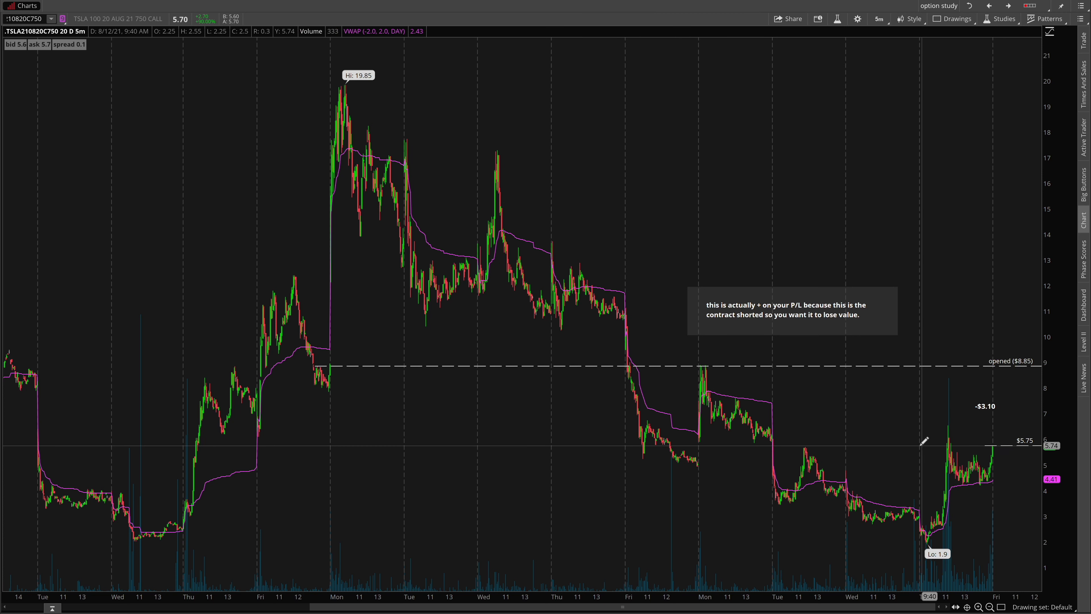
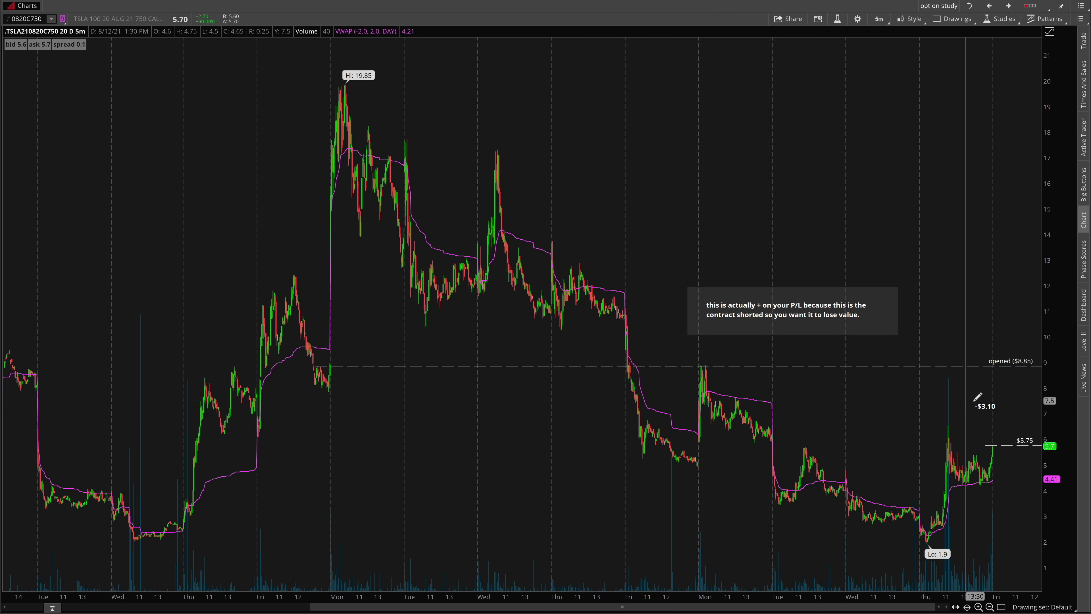
Draw a large downward arrow above the short-contract note and an upward stroke beside it, and clear both.
key(ctrl+shift+d)
mouse_move(716, 152)
mouse_down()
mouse_move(852, 237)
mouse_move(865, 204)
mouse_move(818, 228)
mouse_move(796, 225)
mouse_up()
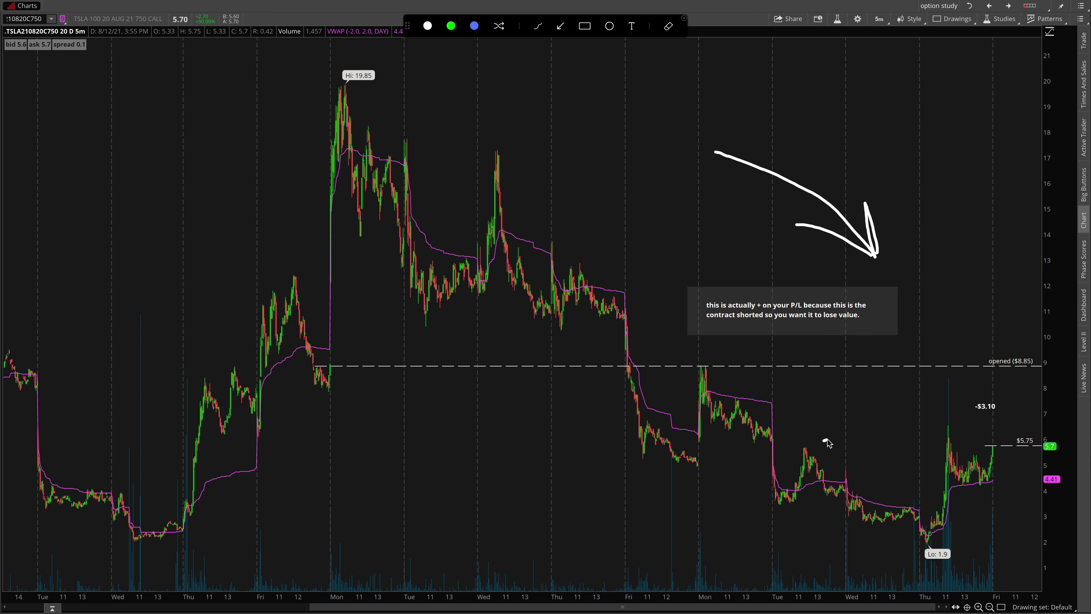
drag(826, 443, 1069, 177)
key(ctrl+shift+d)
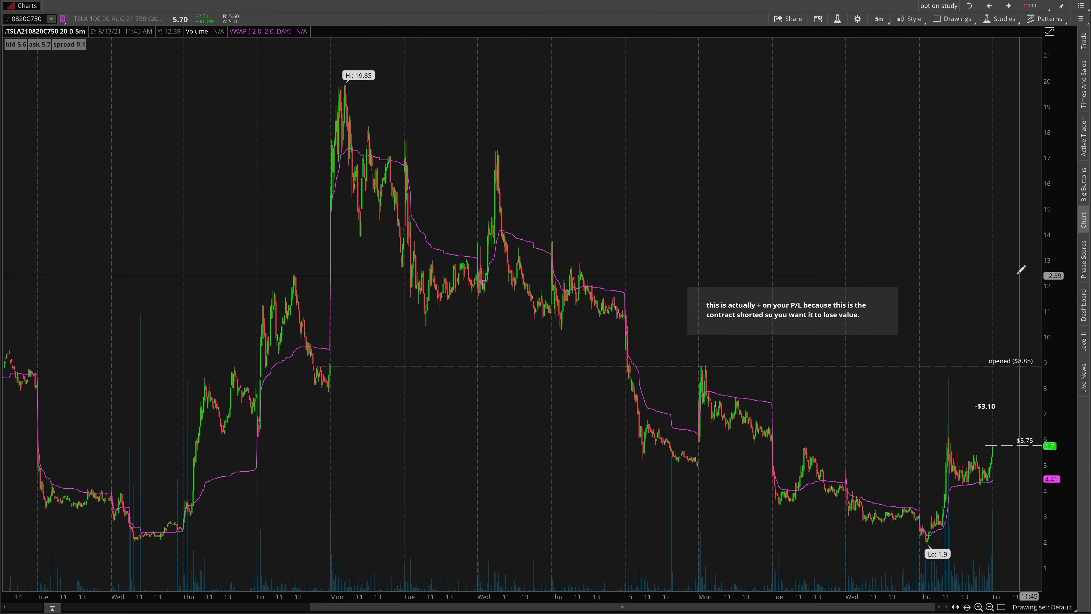
Switch to the stock chart, load AAPL, and shift the price scale to show the $150 target line.
key(ctrl+Left)
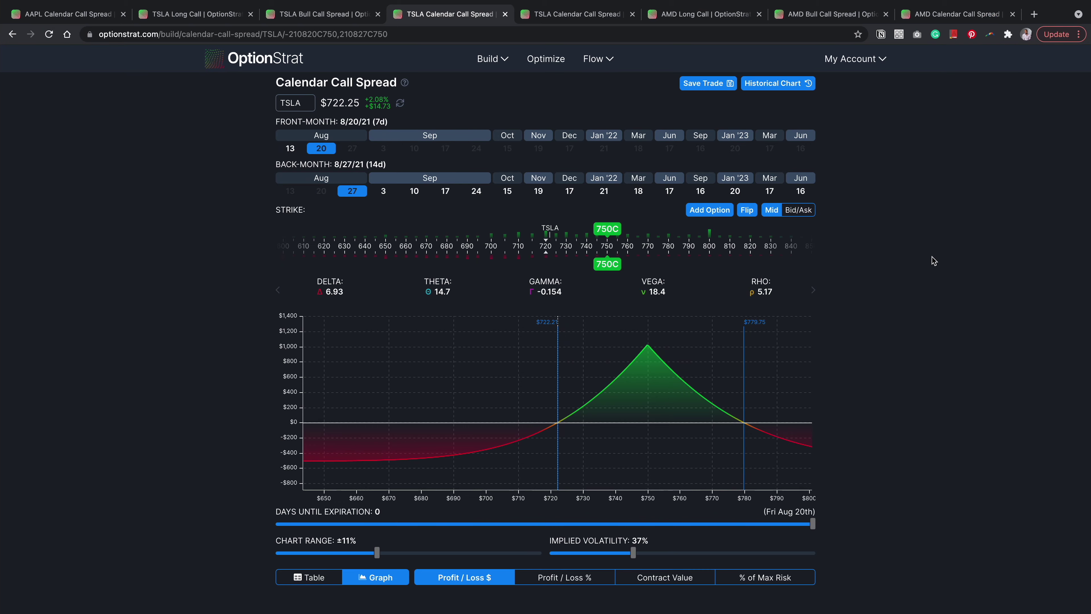
key(ctrl+Right)
key(ctrl+Right)
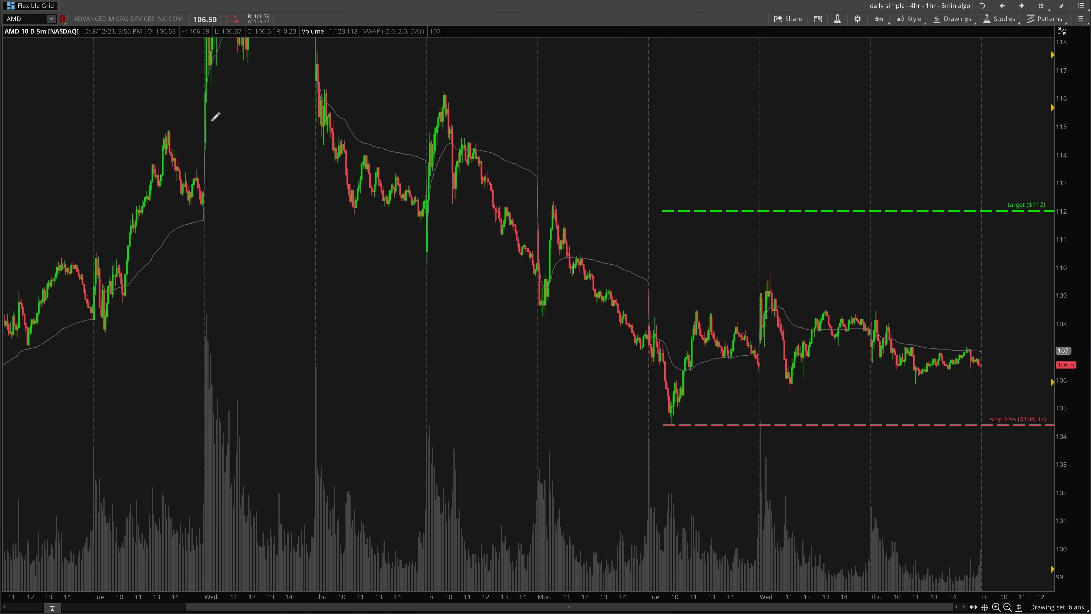
click(38, 18)
text(A)
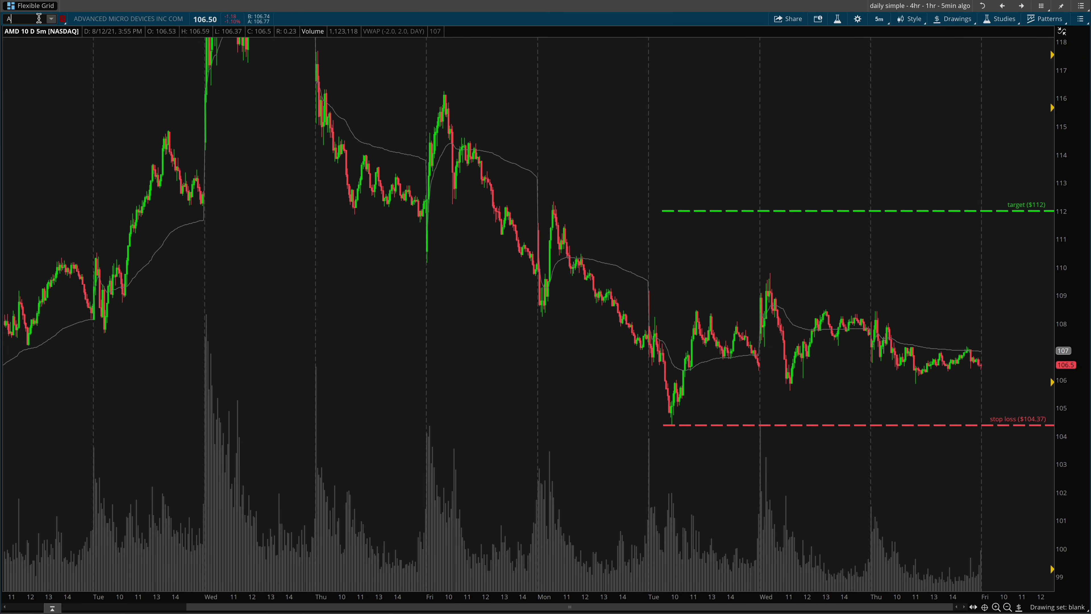
text(APL)
key(Return)
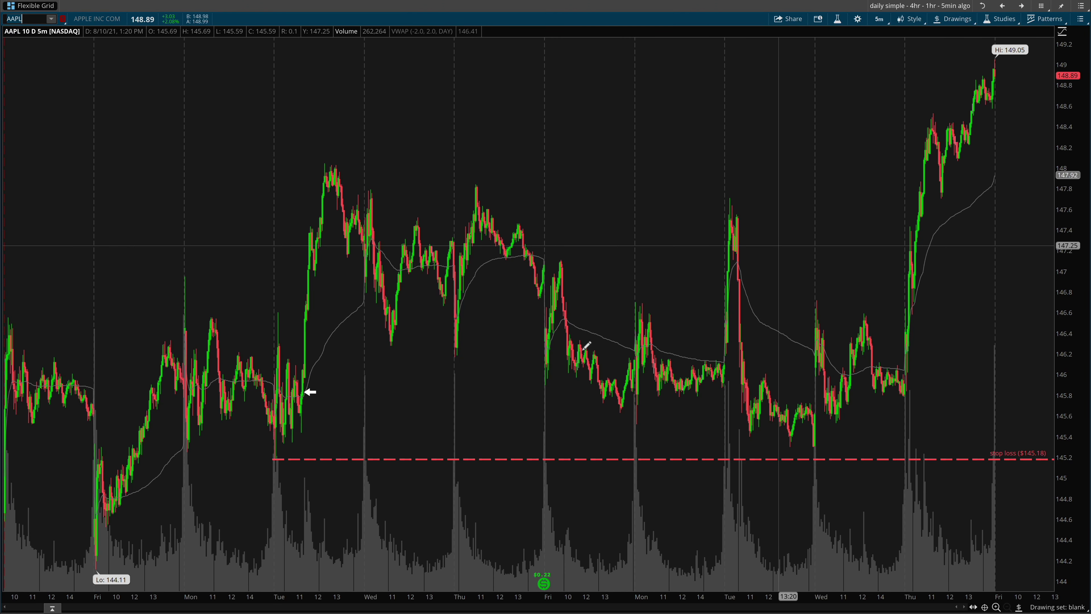
drag(1068, 209, 1072, 235)
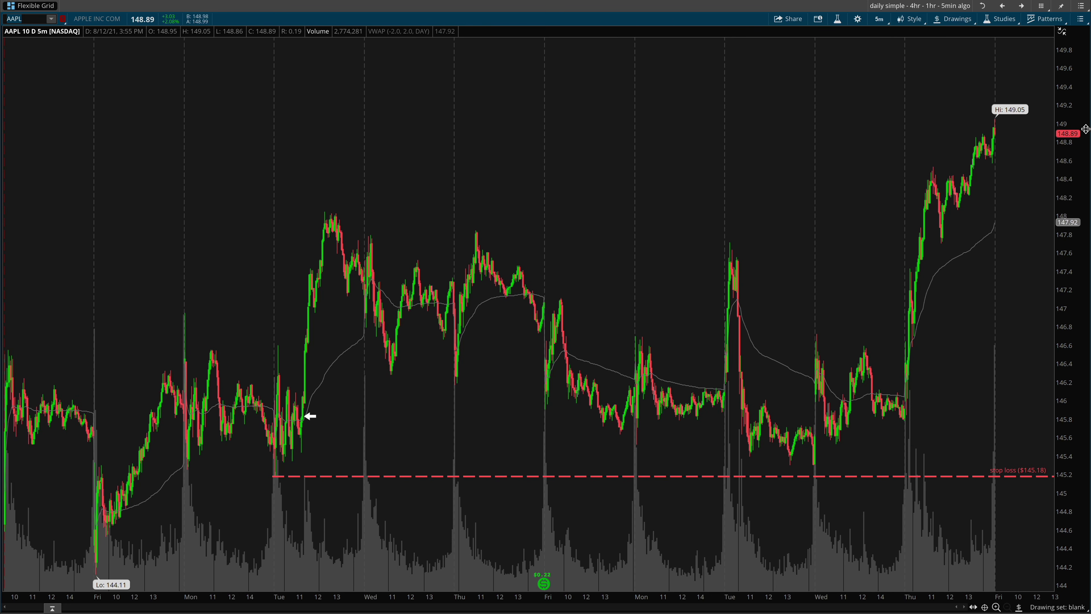
drag(1070, 109, 1066, 159)
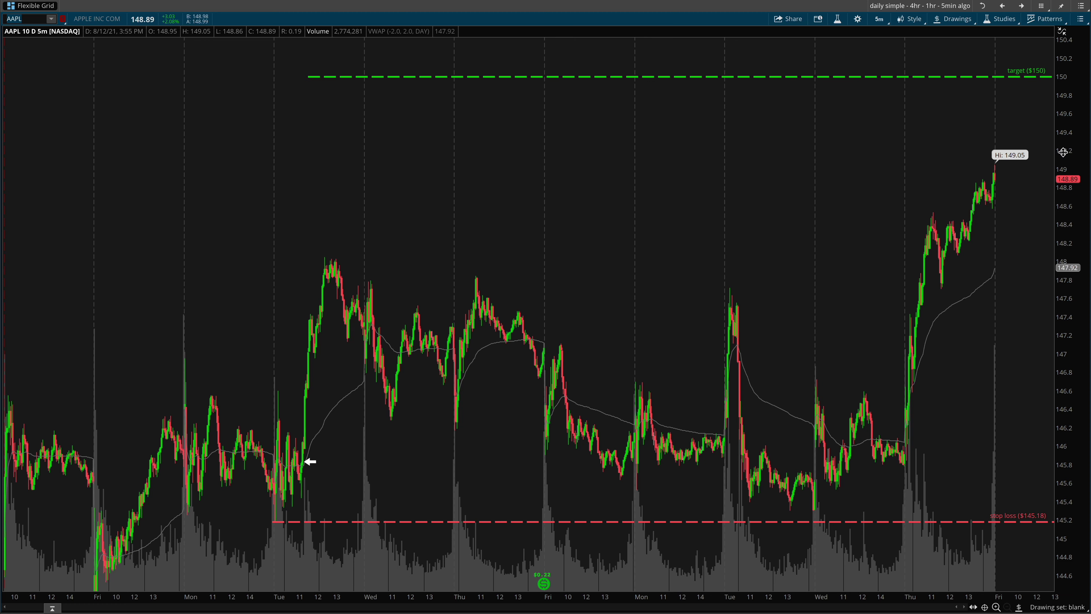
Mark the entry arrow, the rally up from it, the $150 target and the 149.05 high on the AAPL chart.
key(ctrl+shift+d)
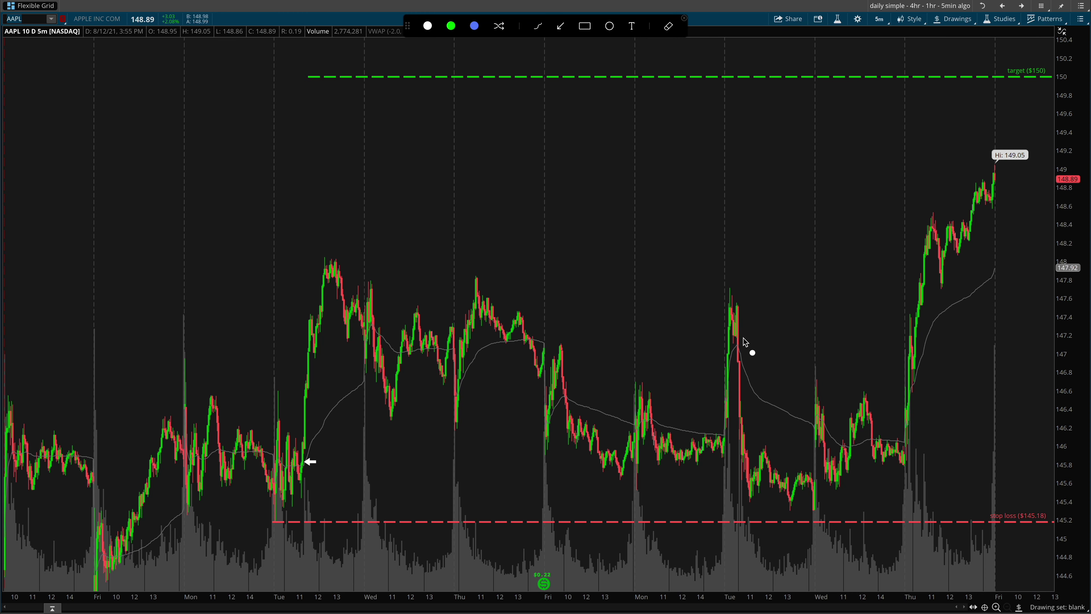
mouse_move(842, 331)
mouse_down()
mouse_move(658, 304)
mouse_move(352, 321)
mouse_move(503, 486)
mouse_move(893, 480)
mouse_move(833, 334)
mouse_up()
drag(268, 417, 309, 443)
click(314, 484)
mouse_move(261, 512)
mouse_down()
mouse_move(338, 480)
mouse_move(349, 403)
mouse_move(376, 379)
mouse_up()
mouse_move(314, 449)
mouse_down()
mouse_move(292, 459)
mouse_move(305, 445)
mouse_move(344, 258)
mouse_move(365, 274)
mouse_up()
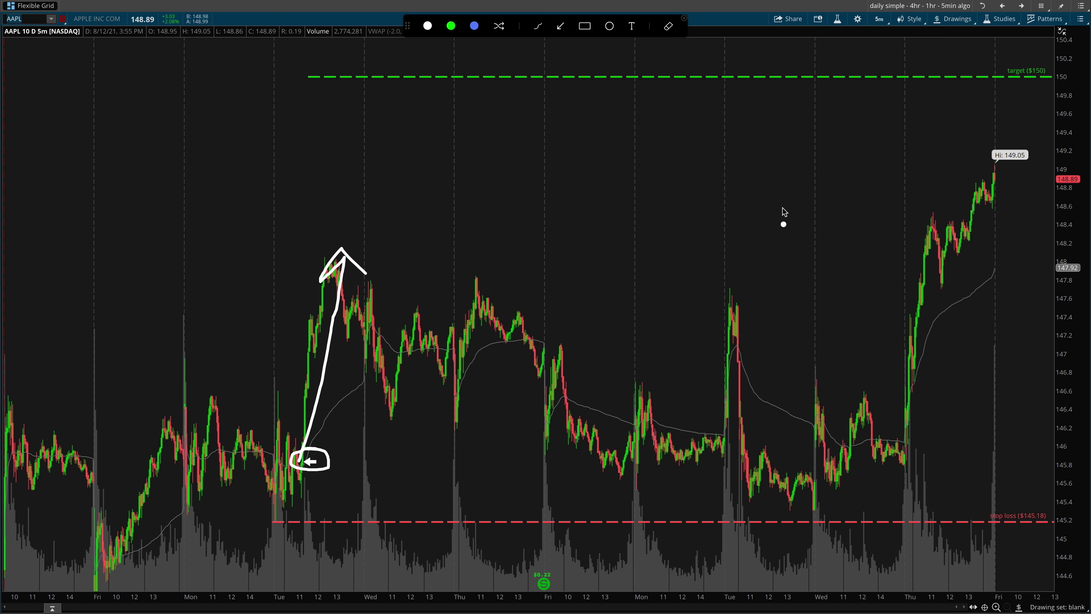
mouse_move(966, 86)
mouse_down()
mouse_move(1074, 88)
mouse_move(983, 59)
mouse_up()
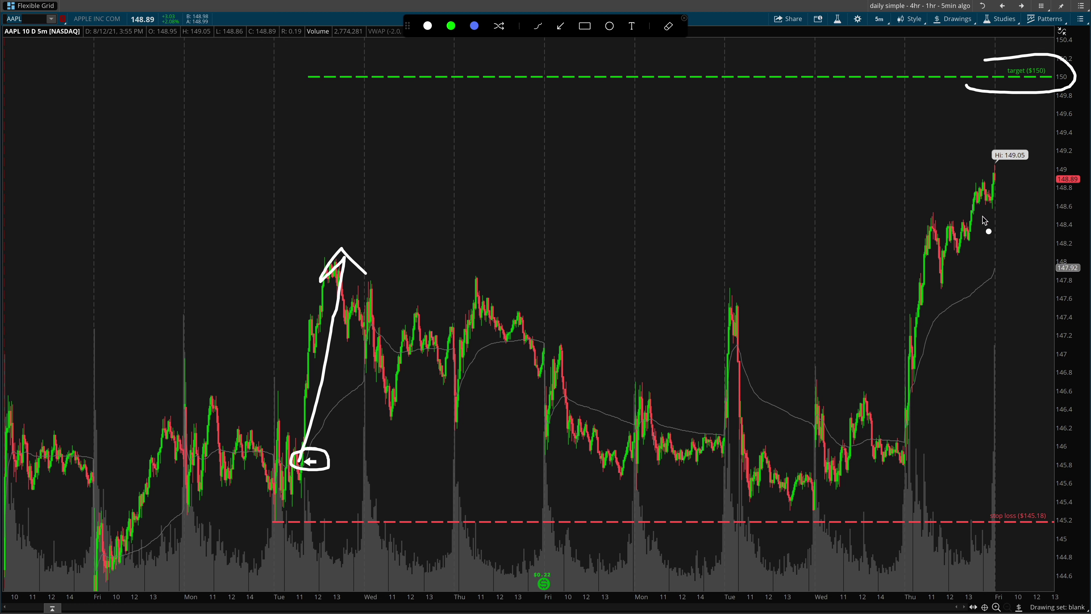
mouse_move(861, 175)
mouse_down()
mouse_move(1052, 176)
mouse_move(972, 145)
mouse_move(852, 171)
mouse_up()
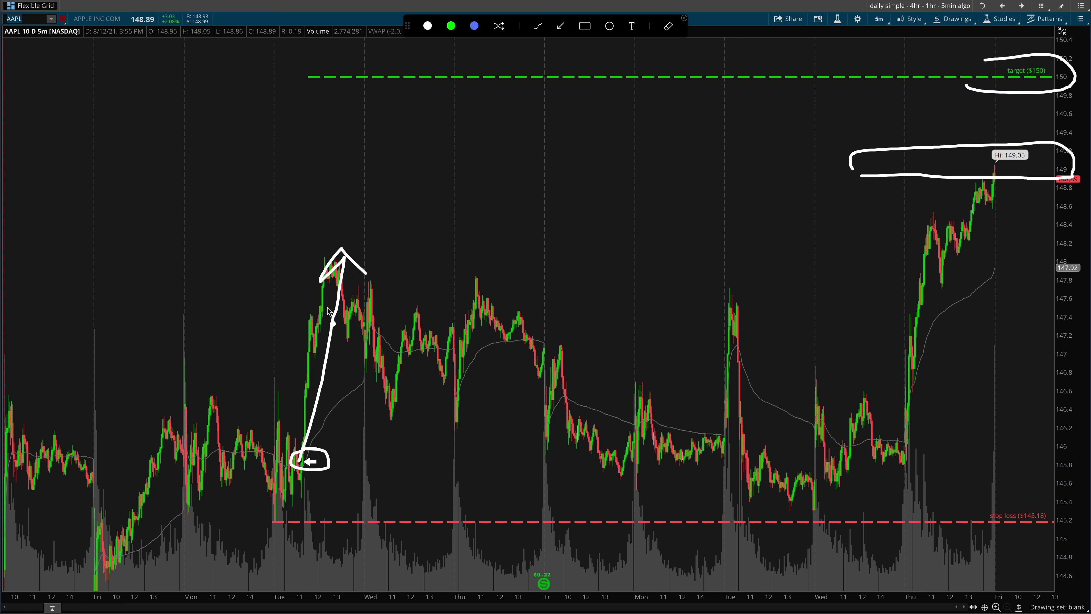
Draw a declining line from the first peak and number the trading days 1 to 7 above the AAPL price.
drag(344, 273, 464, 308)
drag(326, 210, 326, 235)
mouse_move(401, 212)
mouse_down()
mouse_move(416, 241)
mouse_move(433, 236)
mouse_up()
mouse_move(473, 222)
mouse_down()
mouse_move(514, 225)
mouse_move(495, 270)
mouse_up()
drag(574, 238, 602, 268)
drag(595, 244, 600, 297)
mouse_move(694, 253)
mouse_down()
mouse_move(675, 257)
mouse_move(681, 297)
mouse_up()
mouse_move(778, 263)
mouse_down()
mouse_move(778, 305)
mouse_move(756, 300)
mouse_up()
mouse_move(852, 290)
mouse_down()
mouse_move(890, 298)
mouse_move(868, 326)
mouse_up()
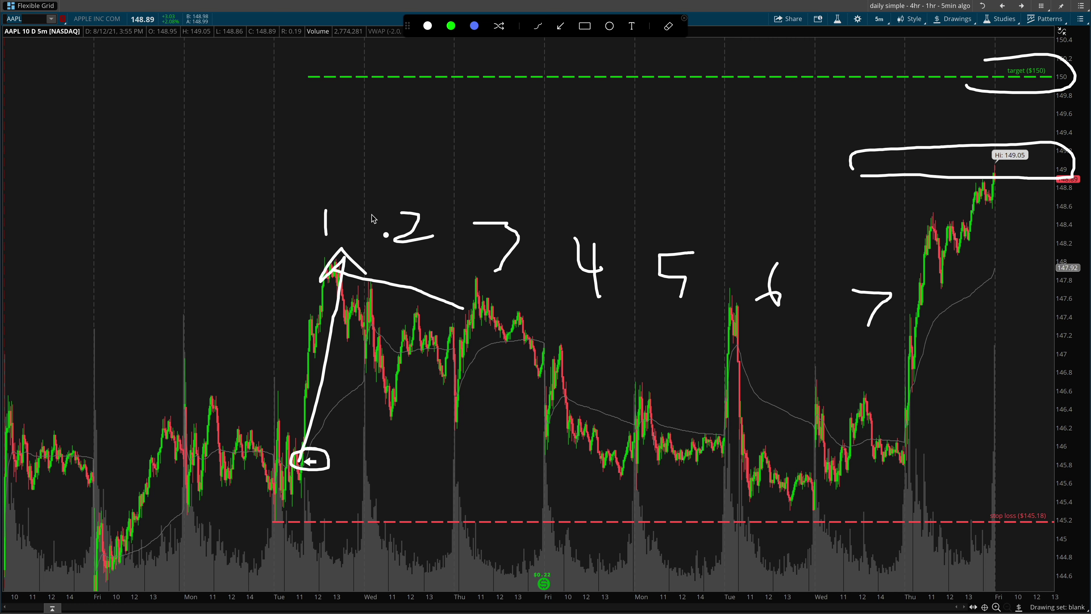
Trace AAPL's choppy decline from the first peak and draw a long arrow over the numbered days towards the final rally.
mouse_move(338, 258)
mouse_down()
mouse_move(429, 332)
mouse_move(680, 454)
mouse_move(721, 348)
mouse_move(793, 426)
mouse_up()
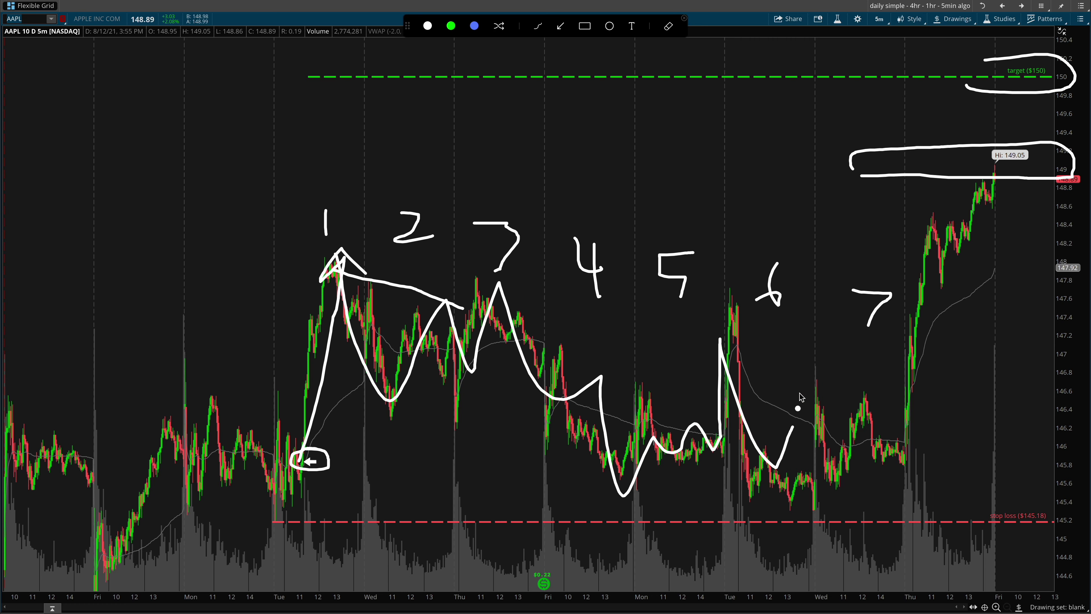
mouse_move(293, 177)
mouse_down()
mouse_move(837, 203)
mouse_move(890, 222)
mouse_move(852, 256)
mouse_up()
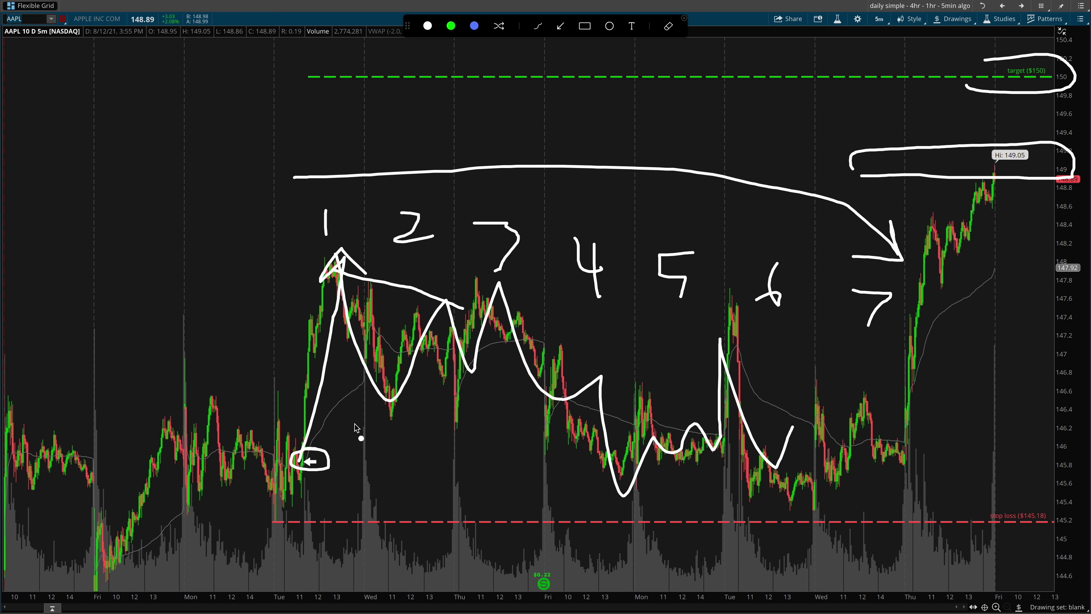
Clear the drawings on the AAPL chart, mark the stop-loss line's start, the entry and the first peak, and erase the marks.
key(Escape)
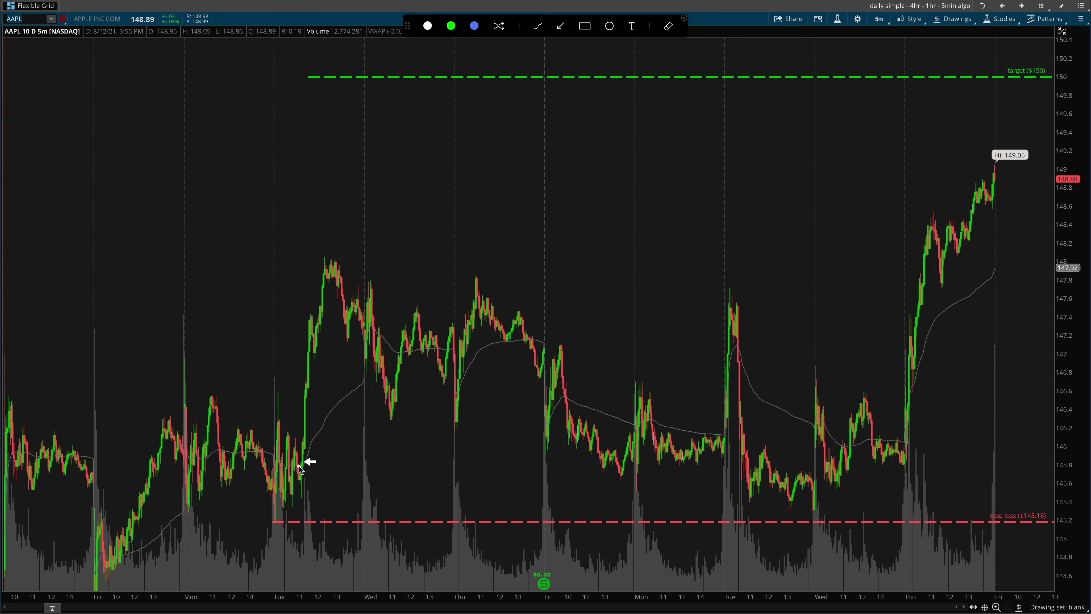
drag(262, 525, 300, 532)
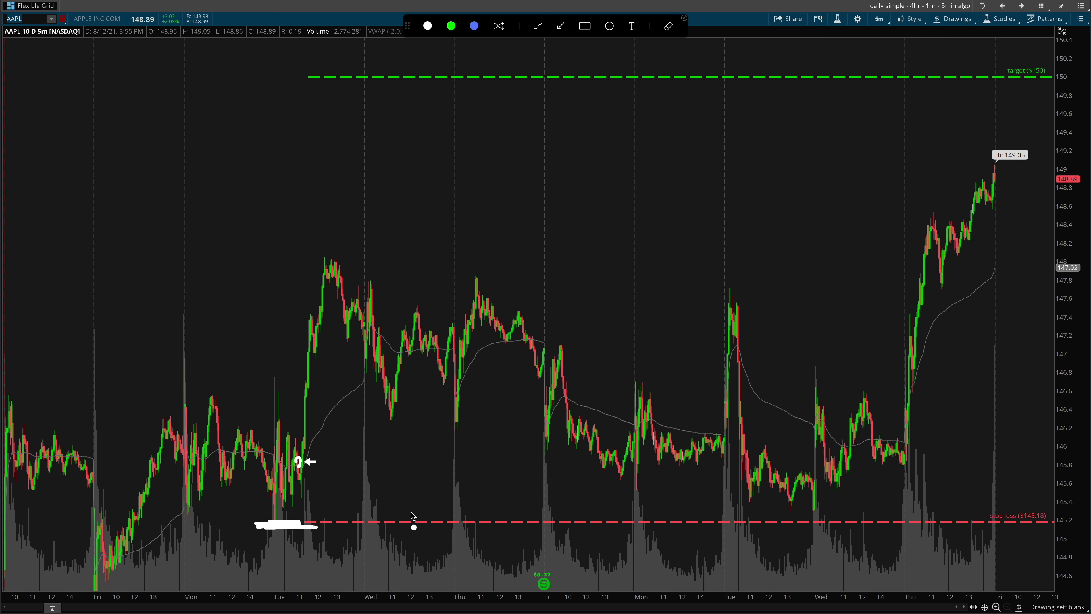
mouse_move(328, 267)
mouse_down()
mouse_move(345, 275)
mouse_move(327, 296)
mouse_move(361, 277)
mouse_up()
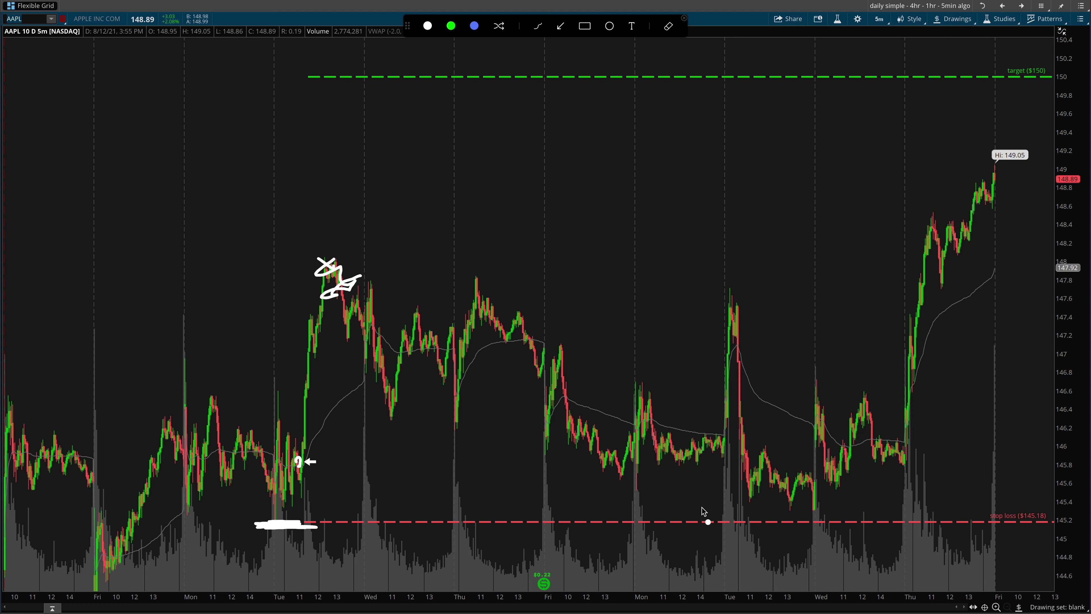
mouse_move(215, 534)
mouse_down()
mouse_move(1061, 532)
mouse_move(1042, 509)
mouse_move(194, 521)
mouse_up()
key(Escape)
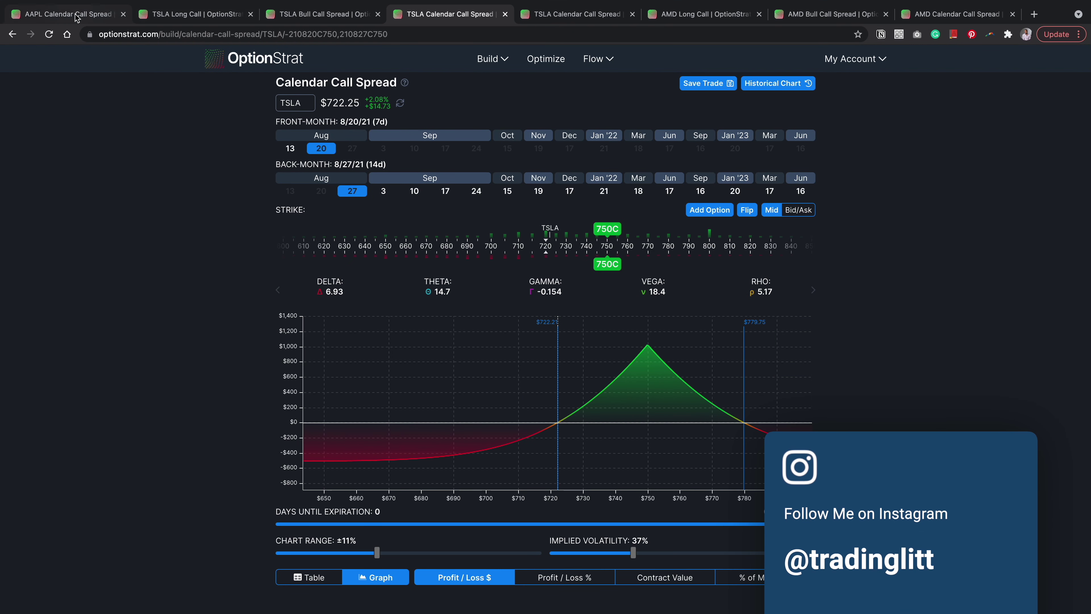
Switch to the AAPL calendar call spread in OptionStrat and show its historical price chart for 2 weeks.
key(ctrl+1)
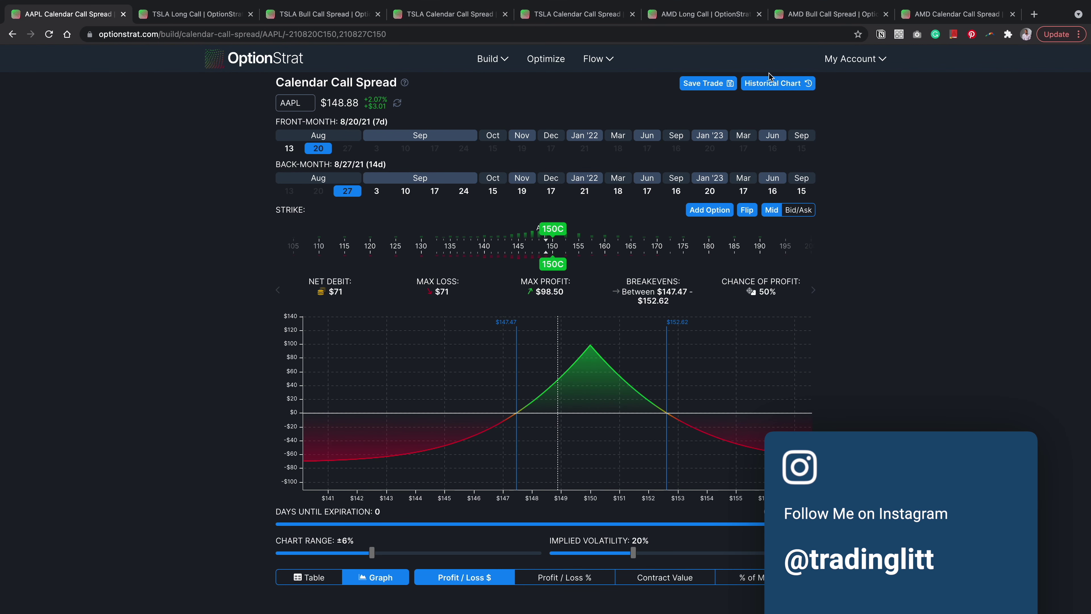
click(771, 84)
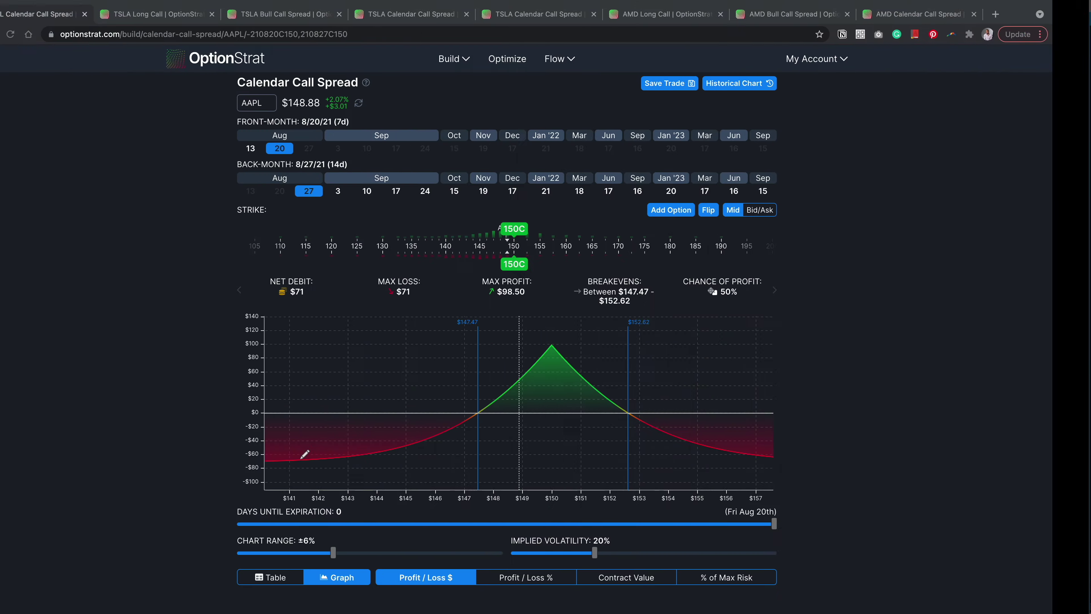
click(776, 81)
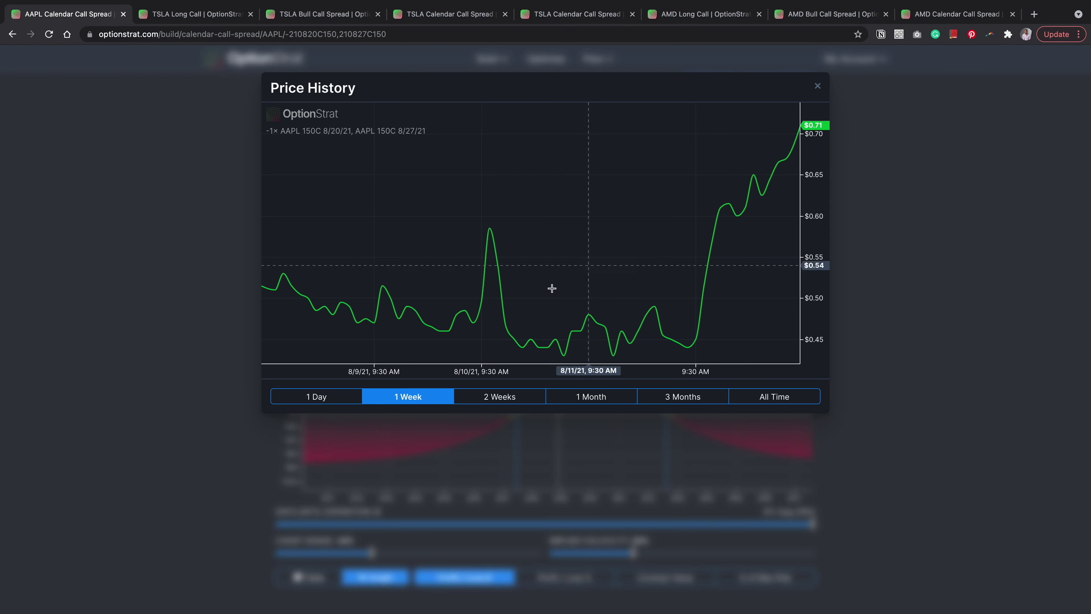
click(499, 396)
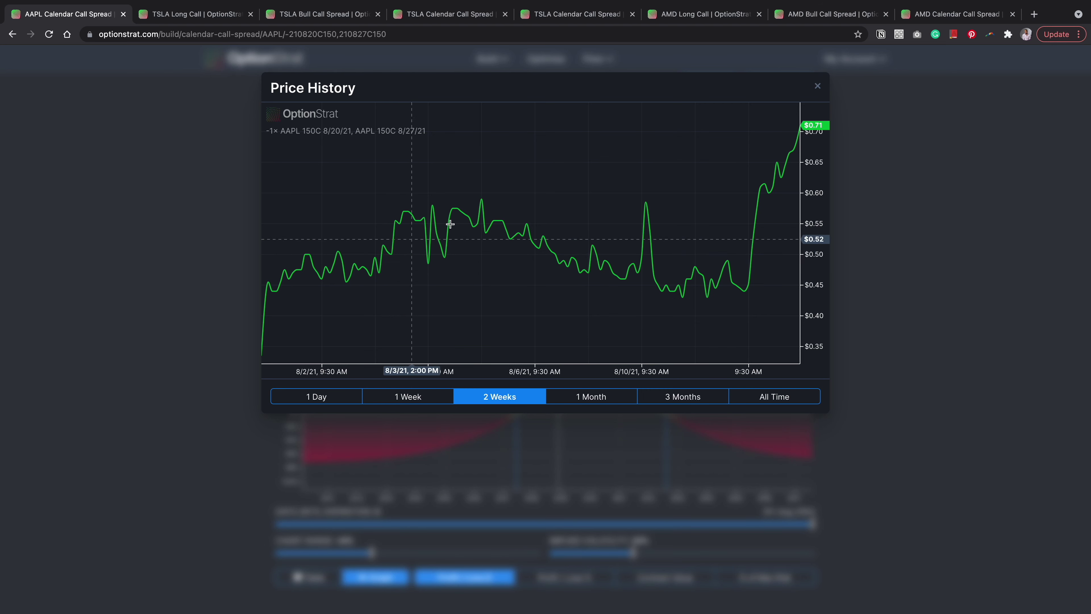
Draw lines at the spread's entry price and recent lows, bracket the drop between them, mark the $0.71 price, and close the history.
key(super+shift+a)
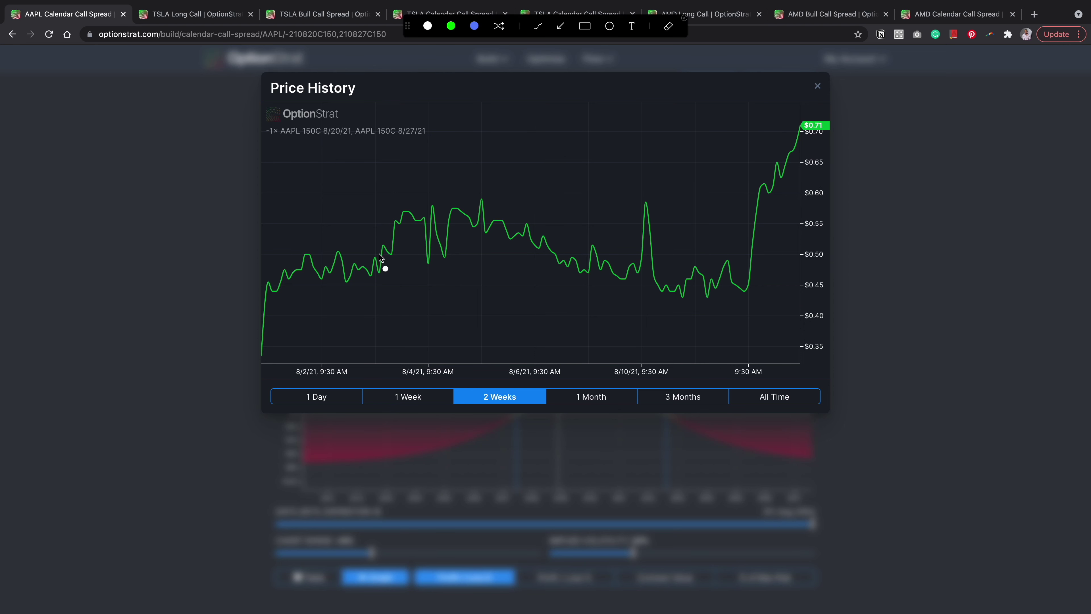
drag(378, 254, 743, 260)
drag(564, 291, 766, 295)
drag(798, 256, 778, 293)
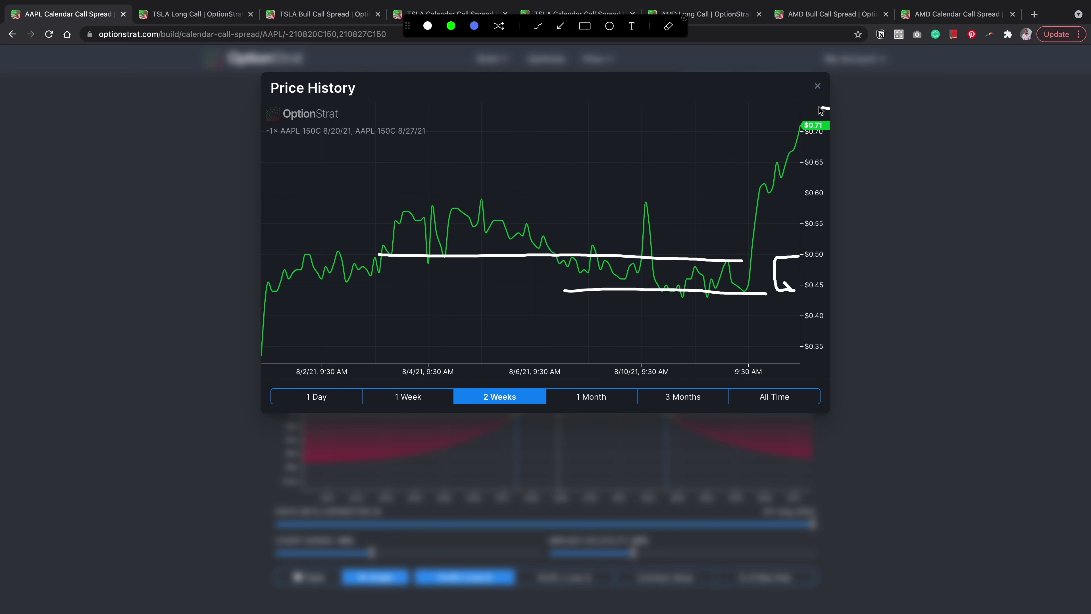
drag(821, 110, 815, 96)
key(Escape)
click(881, 218)
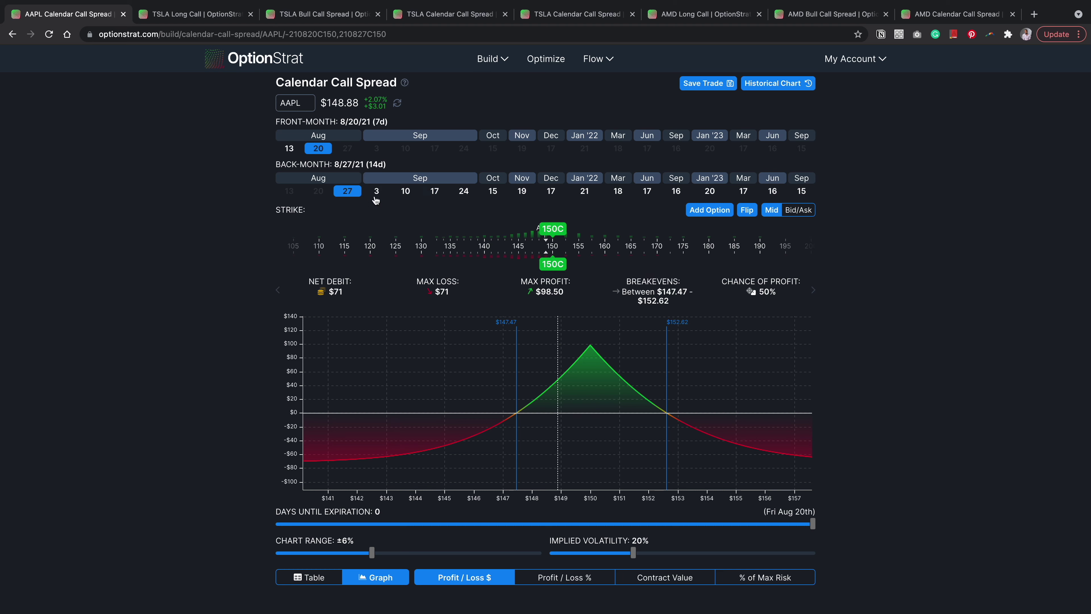
Remove the short 150C 8/20/21 leg from the AAPL spread and set the remaining call's expiration to August 20.
right_click(353, 197)
click(294, 230)
drag(552, 263, 554, 267)
click(554, 264)
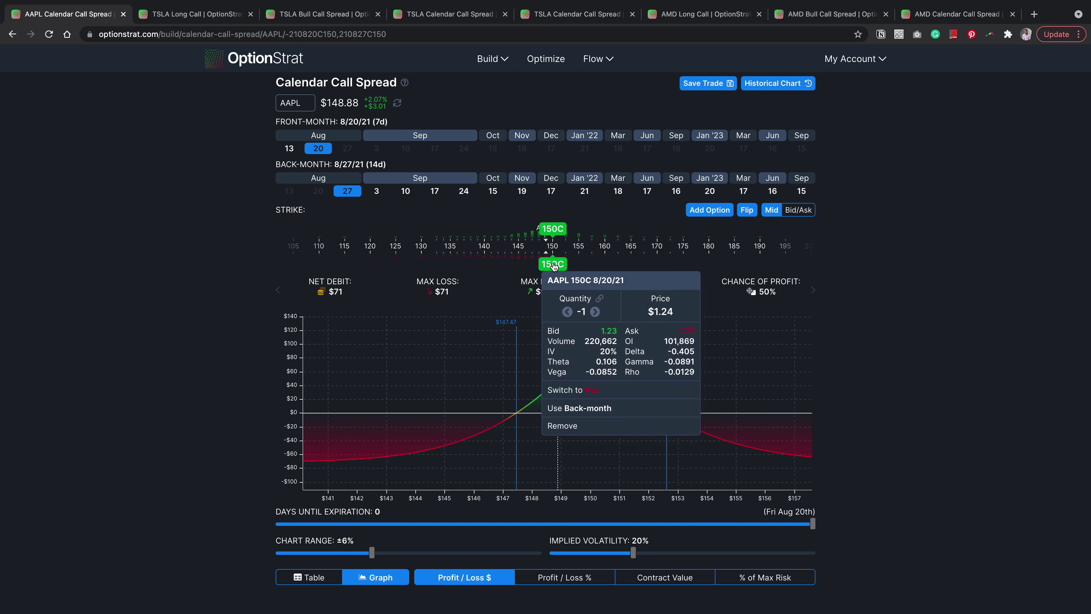
click(577, 425)
click(674, 144)
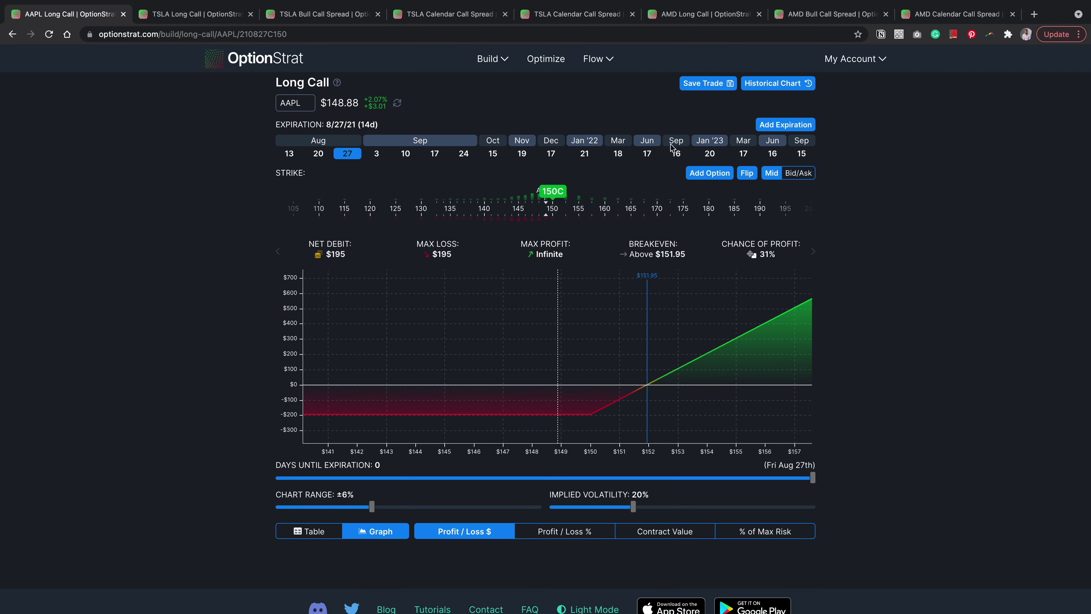
click(318, 154)
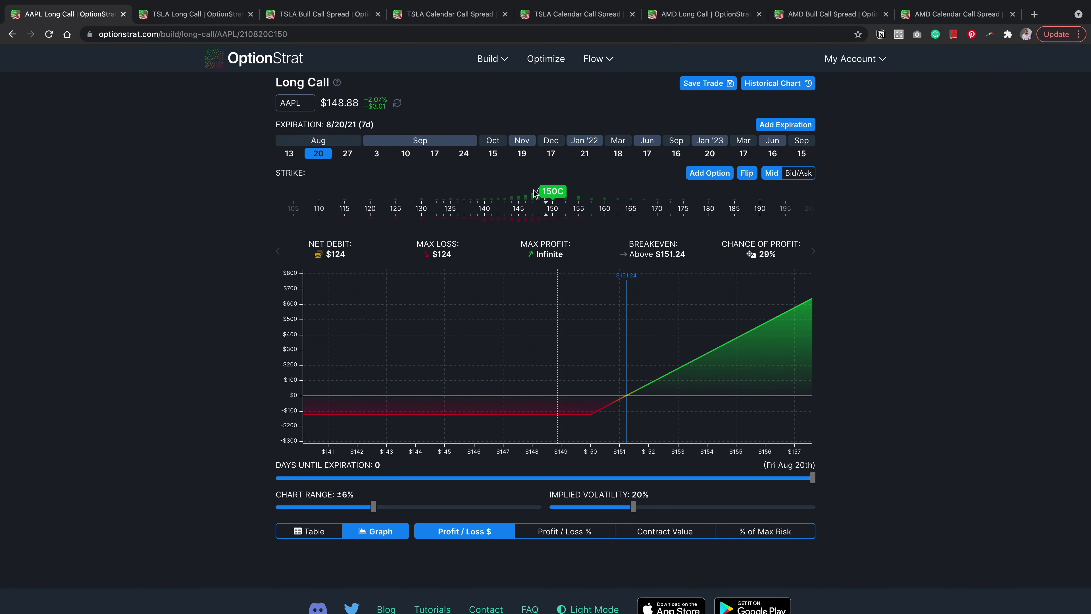
Show the long call's 2-week price history and annotate the decline from entry, the low, the rebound and the $1.24 price.
click(776, 84)
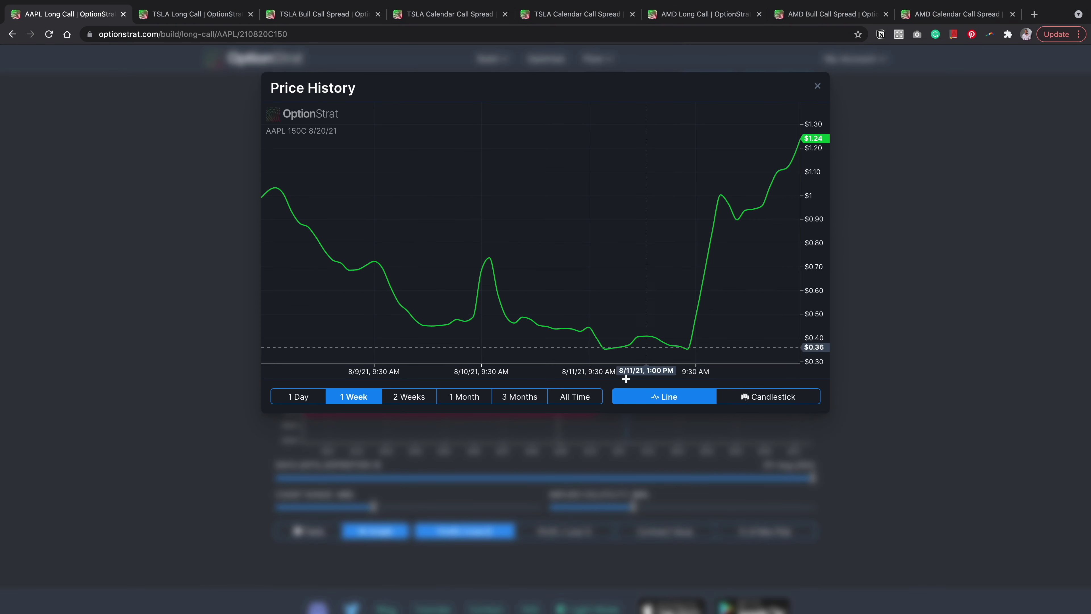
click(415, 401)
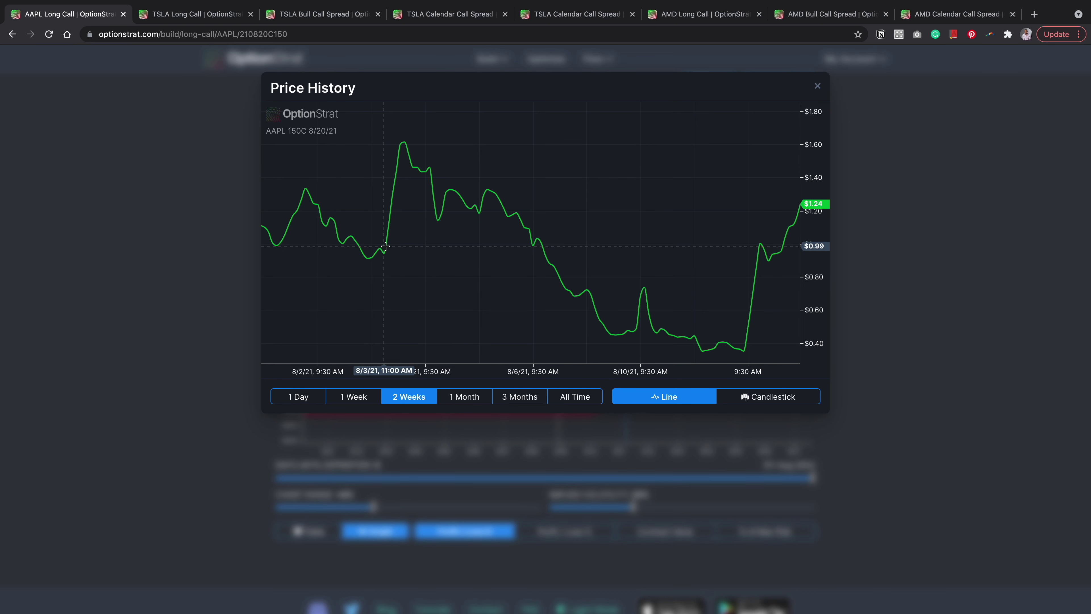
key(super+shift+a)
mouse_move(385, 244)
mouse_down()
mouse_move(488, 285)
mouse_move(740, 346)
mouse_move(719, 356)
mouse_move(688, 327)
mouse_move(715, 325)
mouse_move(670, 325)
mouse_move(686, 366)
mouse_move(783, 228)
mouse_up()
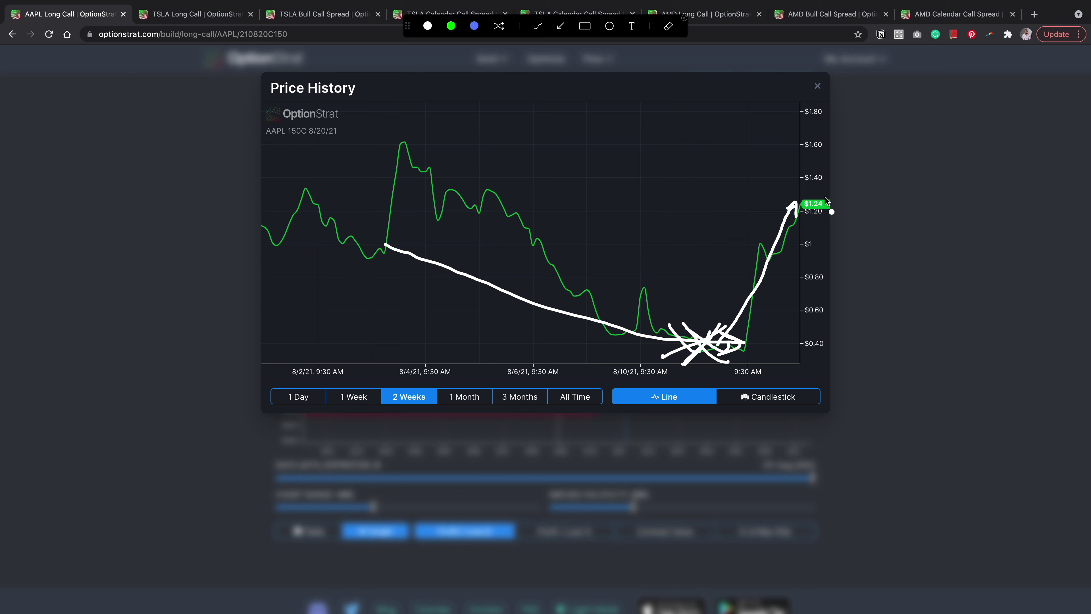
mouse_move(821, 192)
mouse_down()
mouse_move(816, 227)
mouse_move(811, 193)
mouse_up()
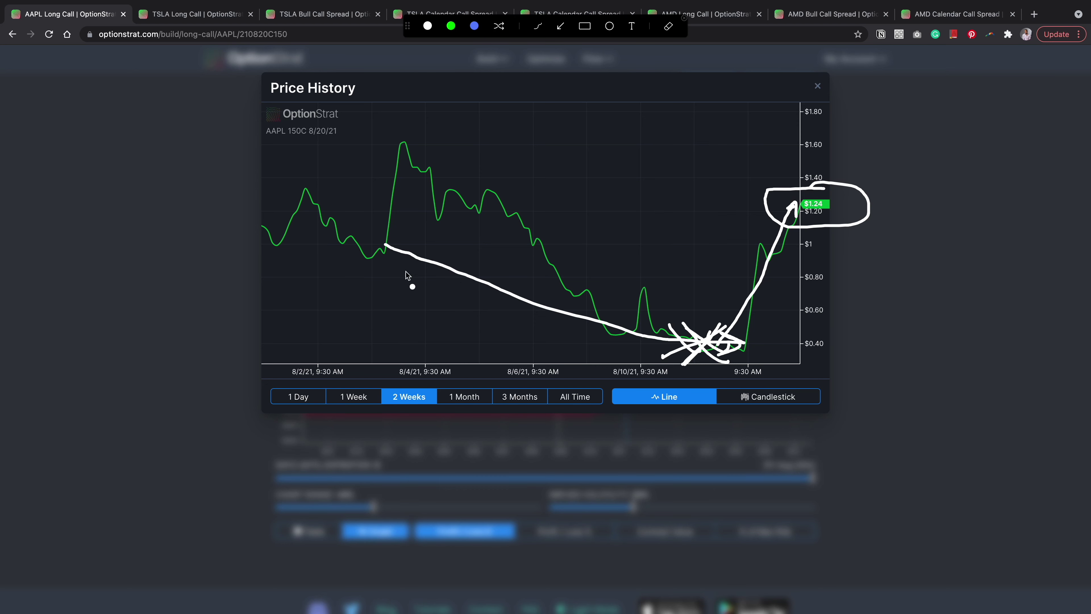
mouse_move(387, 247)
mouse_down()
mouse_move(695, 211)
mouse_move(740, 212)
mouse_move(736, 225)
mouse_up()
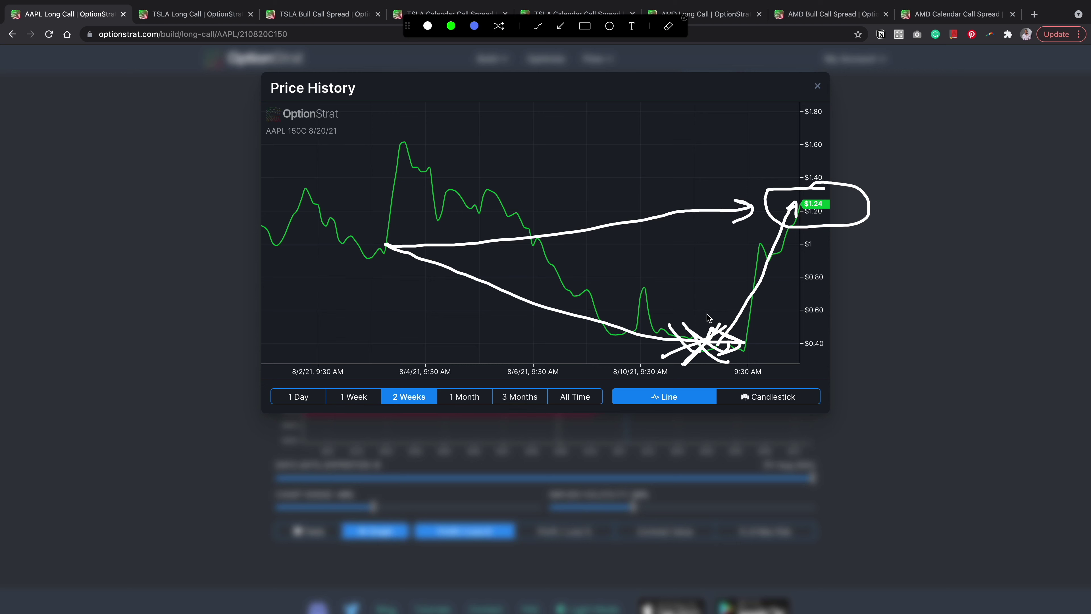
mouse_move(719, 327)
mouse_down()
mouse_move(697, 339)
mouse_move(708, 337)
mouse_up()
key(Escape)
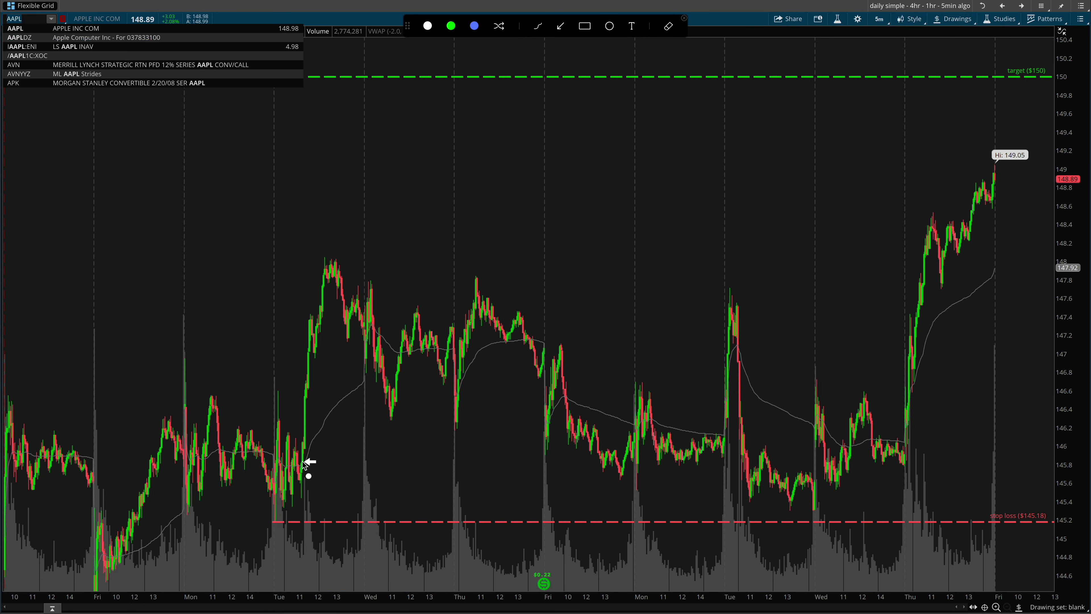
Return to the AAPL stock chart, mark the entry arrow, and sketch a rising stroke from the entry.
mouse_move(306, 462)
mouse_down()
mouse_move(342, 444)
mouse_move(316, 462)
mouse_up()
key(Escape)
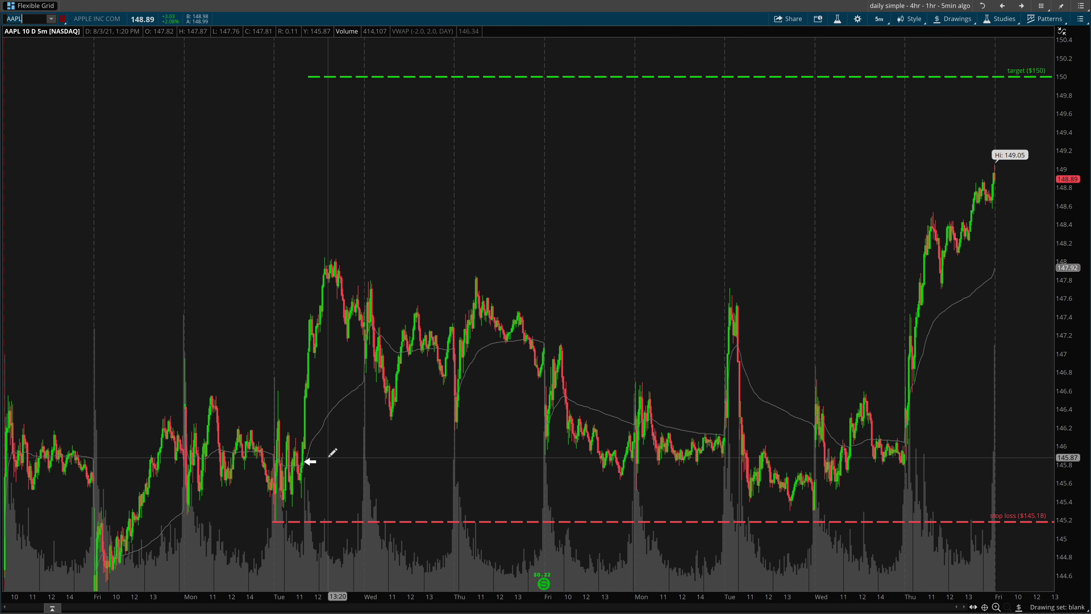
key(ctrl+shift+a)
mouse_move(302, 460)
mouse_down()
mouse_move(356, 451)
mouse_move(531, 368)
mouse_move(726, 218)
mouse_move(724, 264)
mouse_up()
key(ctrl+shift+a)
key(ctrl+shift+a)
Circle the $150 target and draw three rising arrows, one from the entry to the target line and two progressively lower.
mouse_move(1064, 43)
mouse_down()
mouse_move(1044, 45)
mouse_move(1040, 63)
mouse_up()
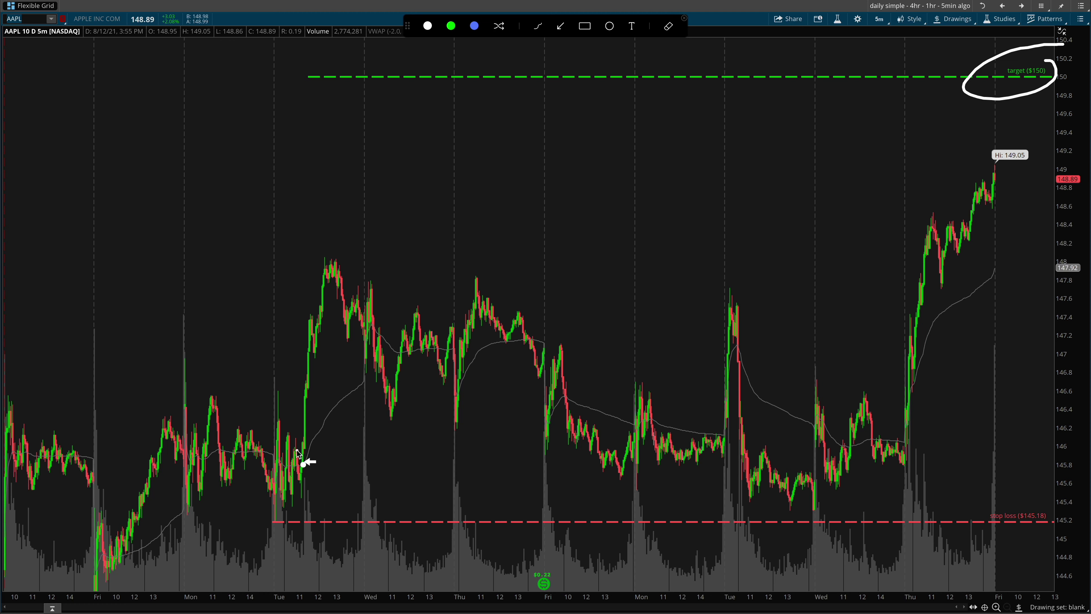
mouse_move(296, 450)
mouse_down()
mouse_move(667, 73)
mouse_move(666, 114)
mouse_up()
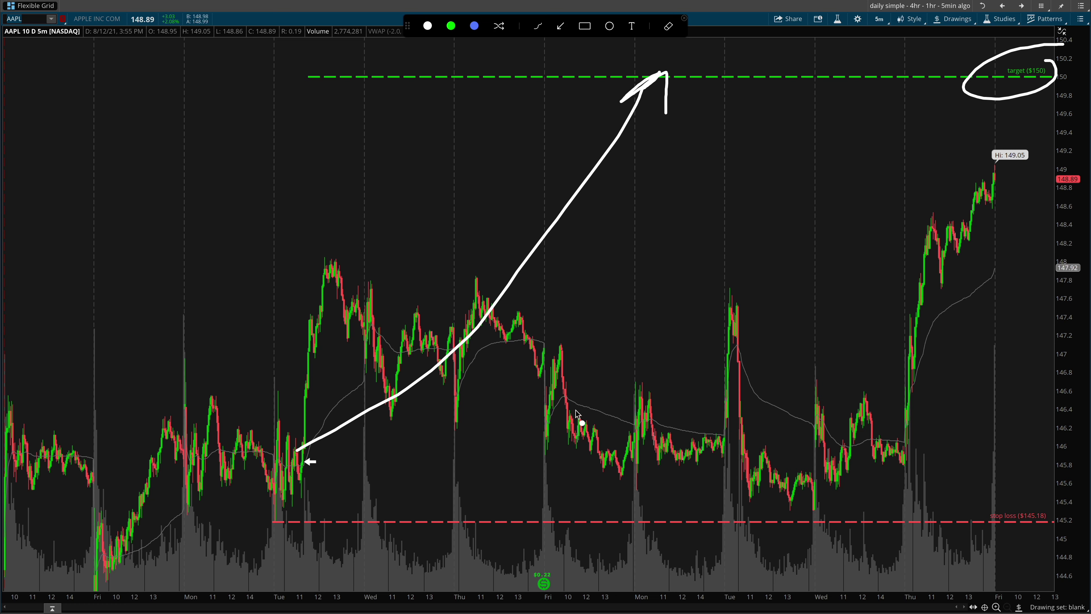
mouse_move(444, 464)
mouse_down()
mouse_move(722, 214)
mouse_move(740, 237)
mouse_up()
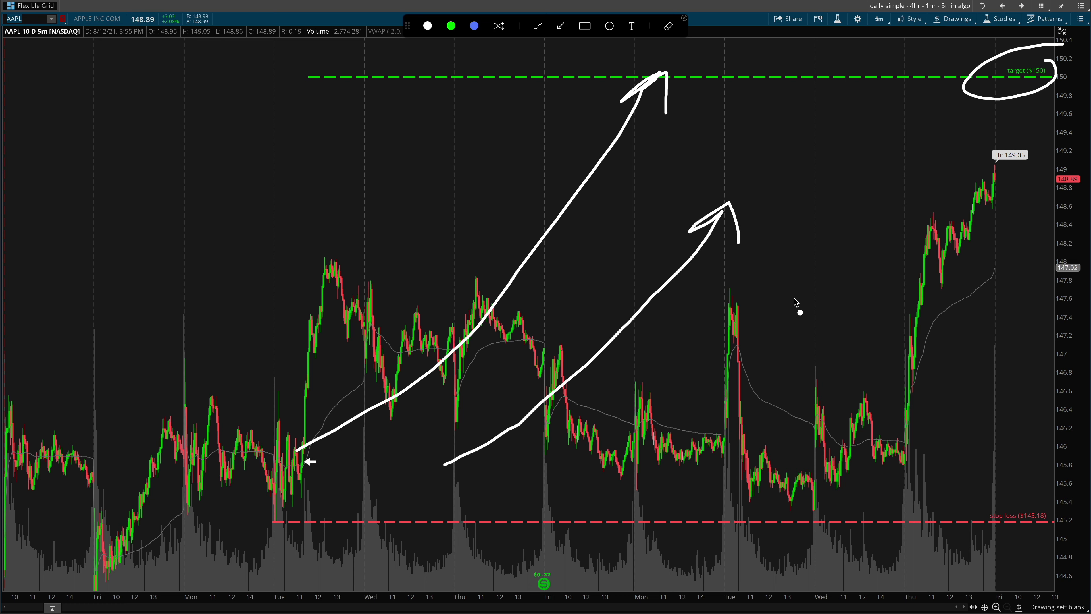
mouse_move(574, 509)
mouse_down()
mouse_move(803, 361)
mouse_move(848, 306)
mouse_move(842, 335)
mouse_up()
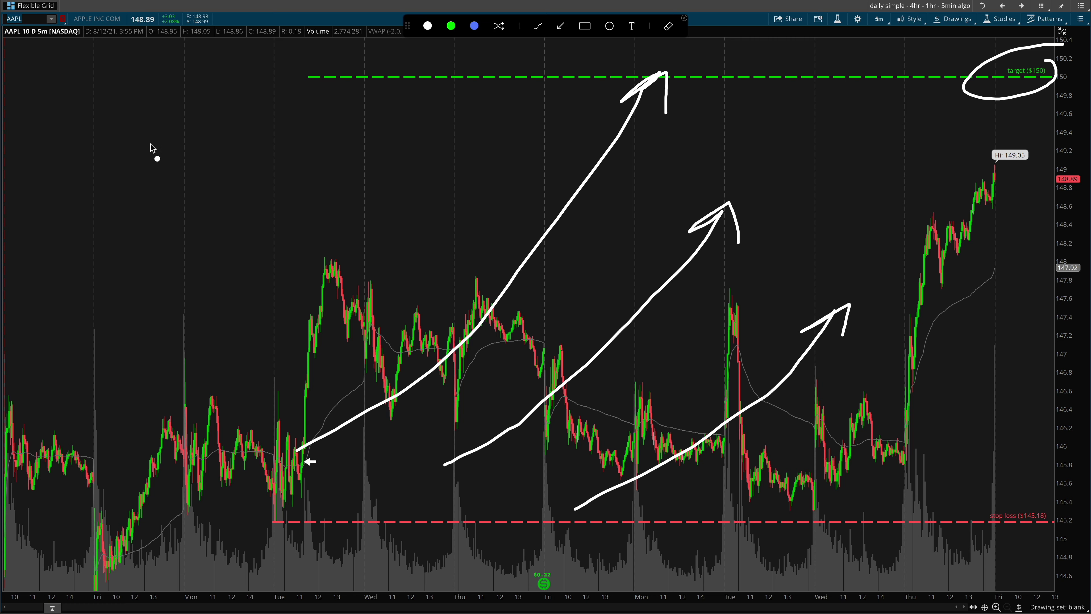
Write -1 and +2 beside the AAPL price, circle both, link them with a curved arrow, and clear the drawings.
mouse_move(98, 138)
mouse_down()
mouse_move(141, 135)
mouse_move(179, 93)
mouse_move(157, 128)
mouse_up()
mouse_move(112, 196)
mouse_down()
mouse_move(113, 243)
mouse_move(148, 210)
mouse_move(159, 246)
mouse_move(226, 233)
mouse_up()
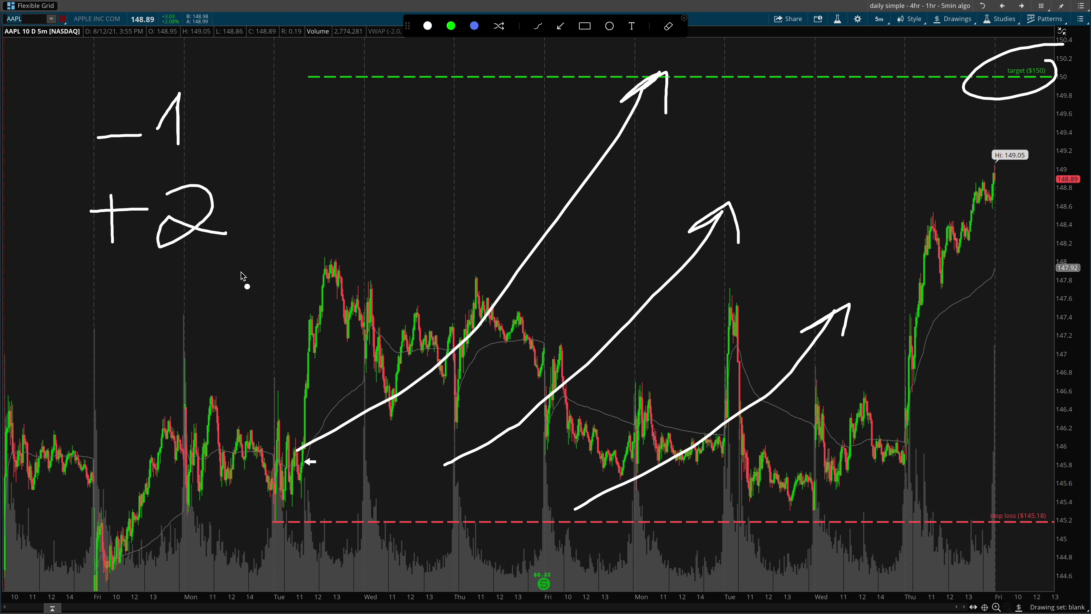
mouse_move(186, 83)
mouse_down()
mouse_move(78, 119)
mouse_move(208, 132)
mouse_move(163, 84)
mouse_up()
mouse_move(229, 141)
mouse_down()
mouse_move(266, 165)
mouse_move(247, 203)
mouse_move(162, 175)
mouse_move(94, 258)
mouse_move(206, 169)
mouse_up()
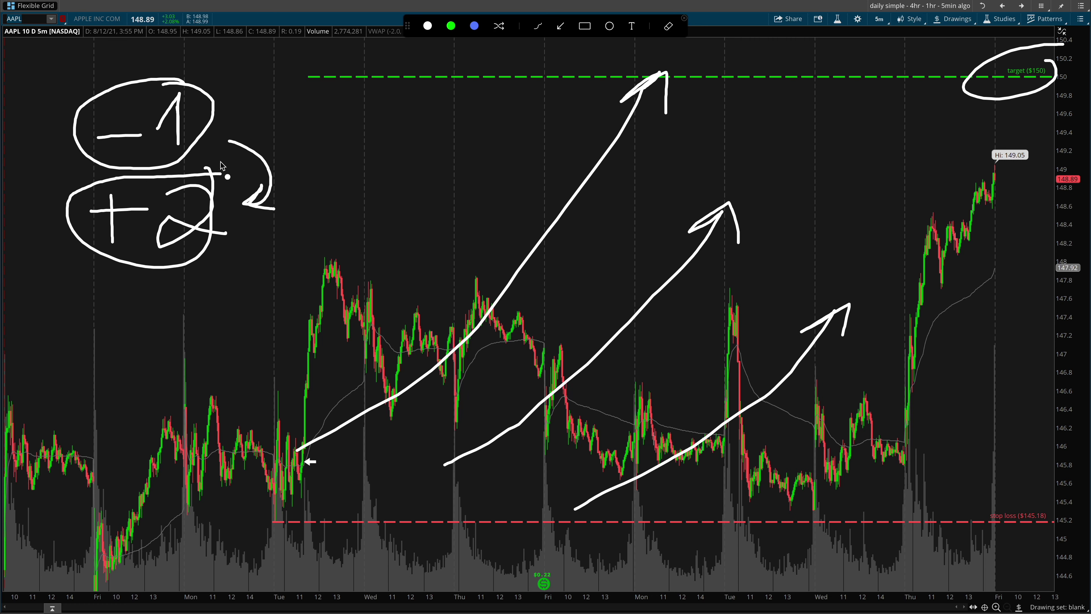
key(Escape)
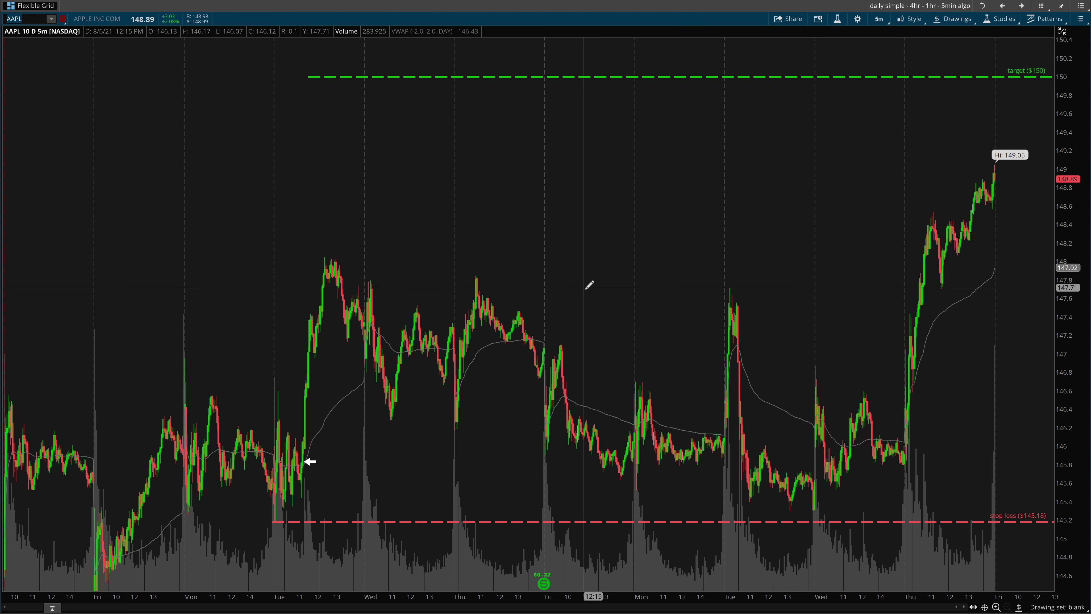
Draw a rising arrow from the AAPL entry, circle the entry area, clear the drawings, and compress the price scale.
mouse_move(305, 460)
mouse_down()
mouse_move(410, 432)
mouse_move(767, 178)
mouse_move(788, 145)
mouse_move(817, 206)
mouse_up()
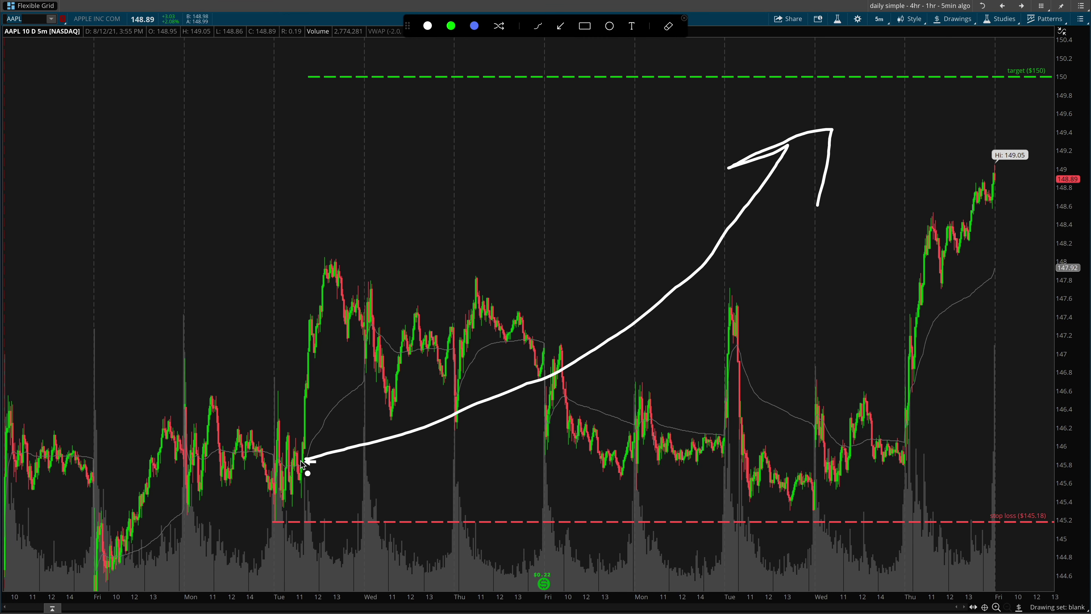
mouse_move(283, 426)
mouse_down()
mouse_move(342, 434)
mouse_move(263, 423)
mouse_up()
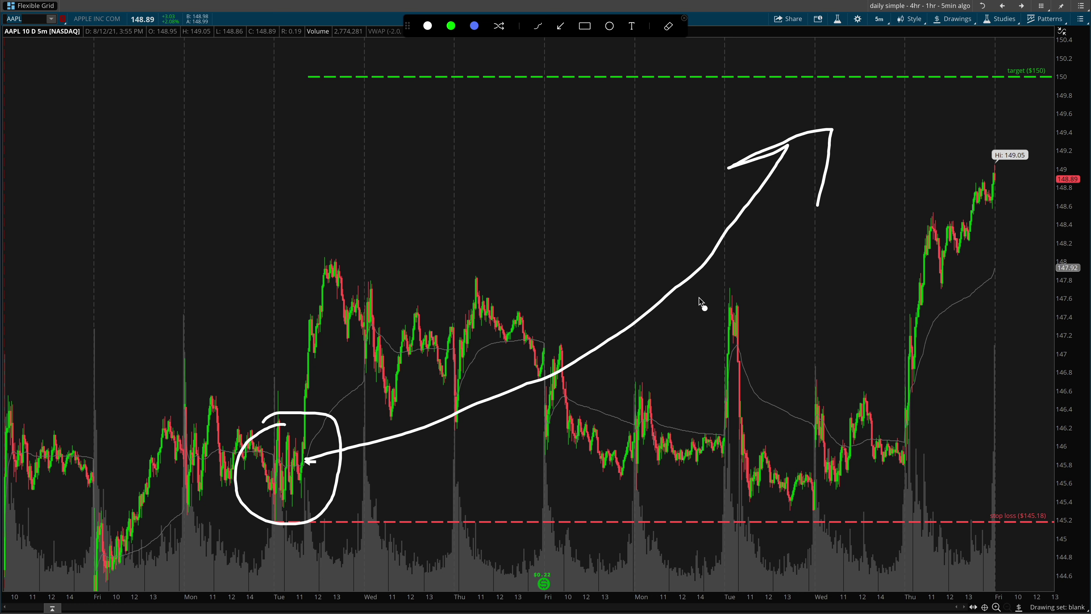
key(Escape)
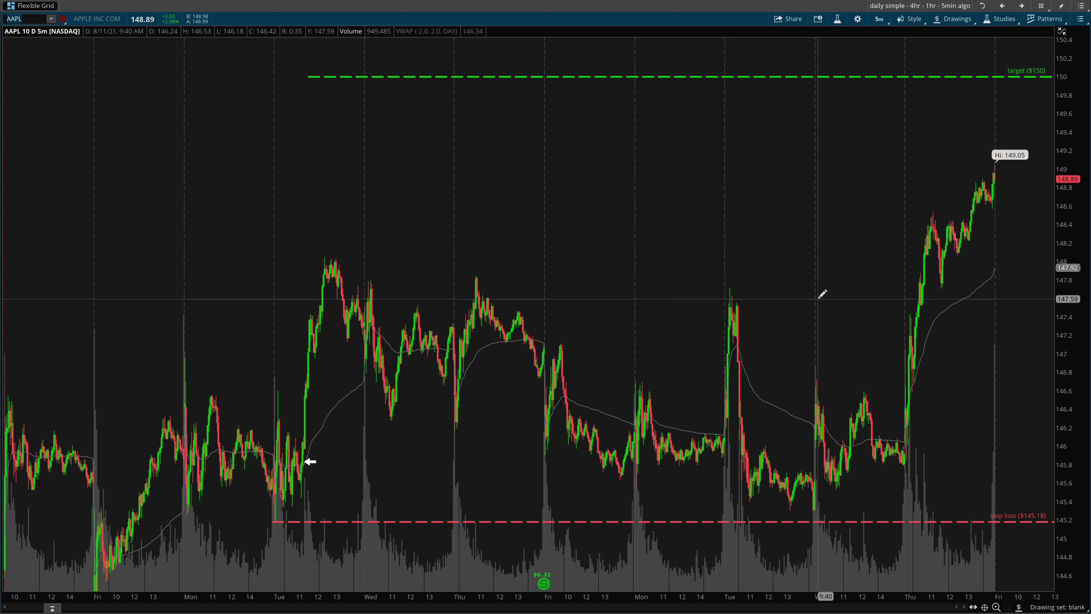
drag(1068, 251, 1066, 279)
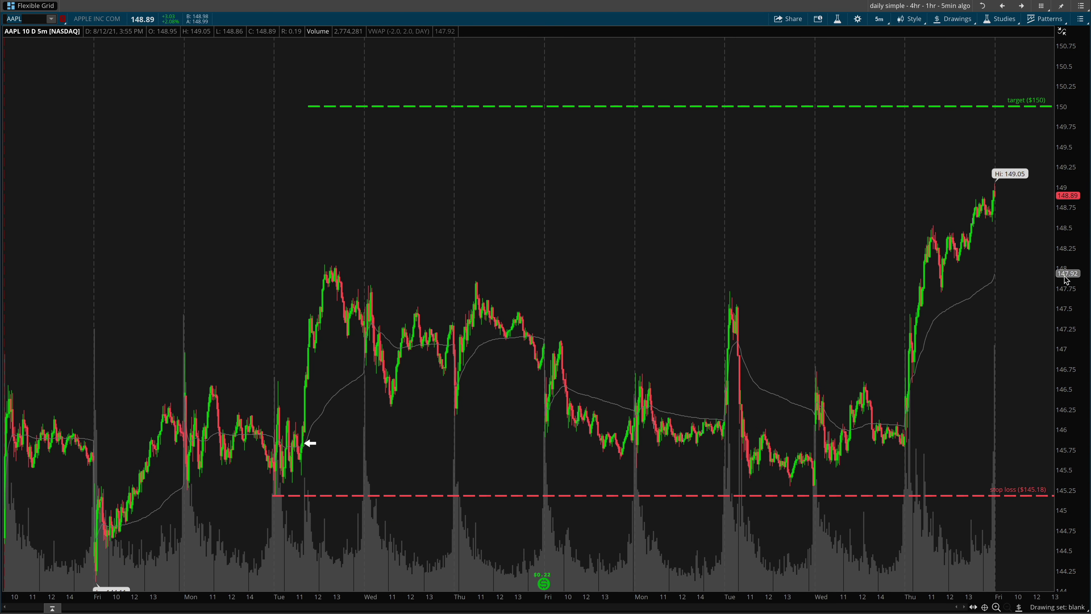